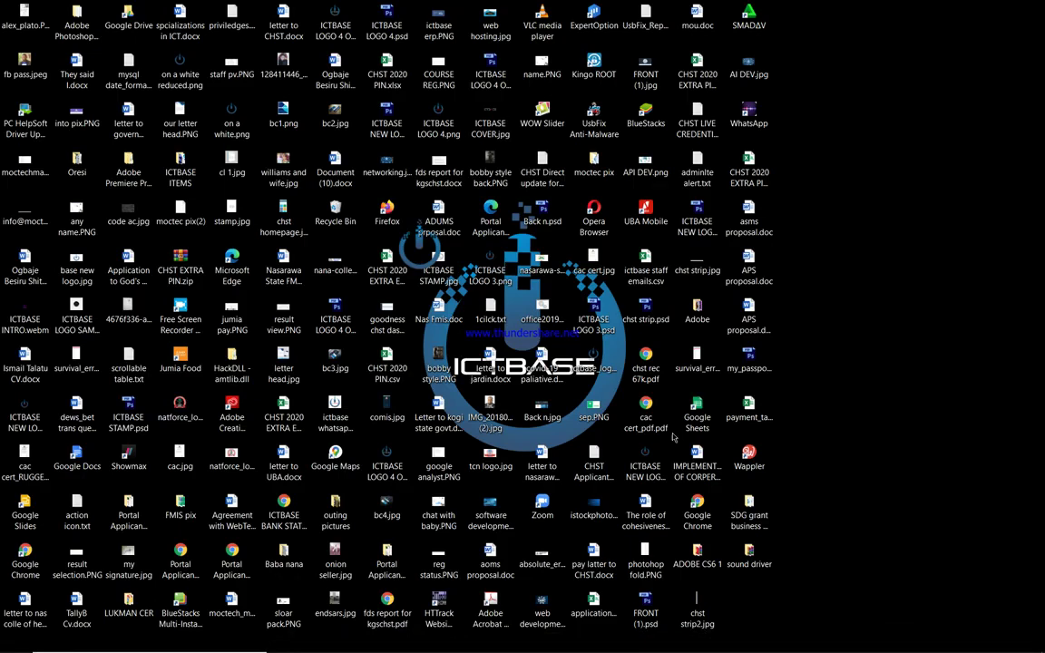
# Bring the Firefox window showing the portal login page to the front
pyautogui.moveTo(580, 647)
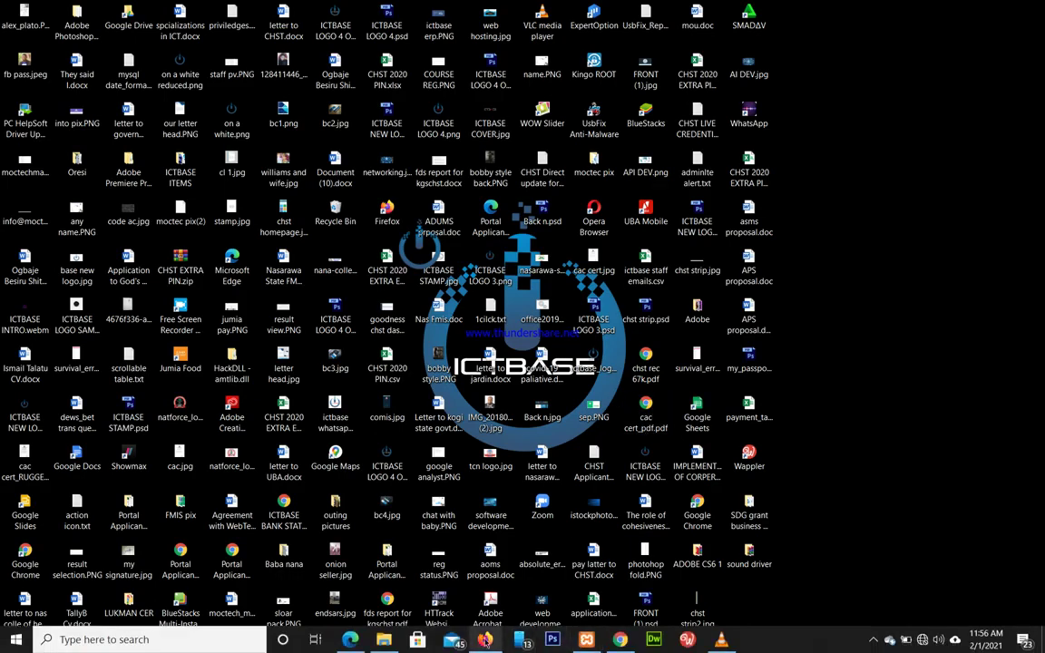
pyautogui.click(486, 640)
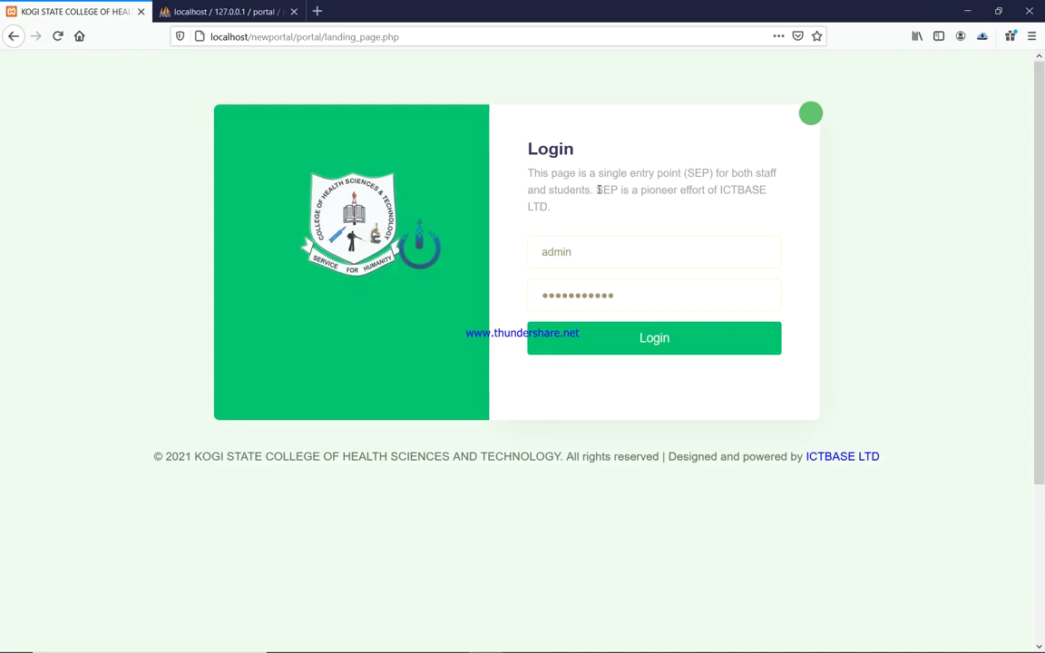
# Highlight the login description text, then switch to the Chrome copy of the login page
pyautogui.tripleClick(599, 190)
pyautogui.click(601, 189)
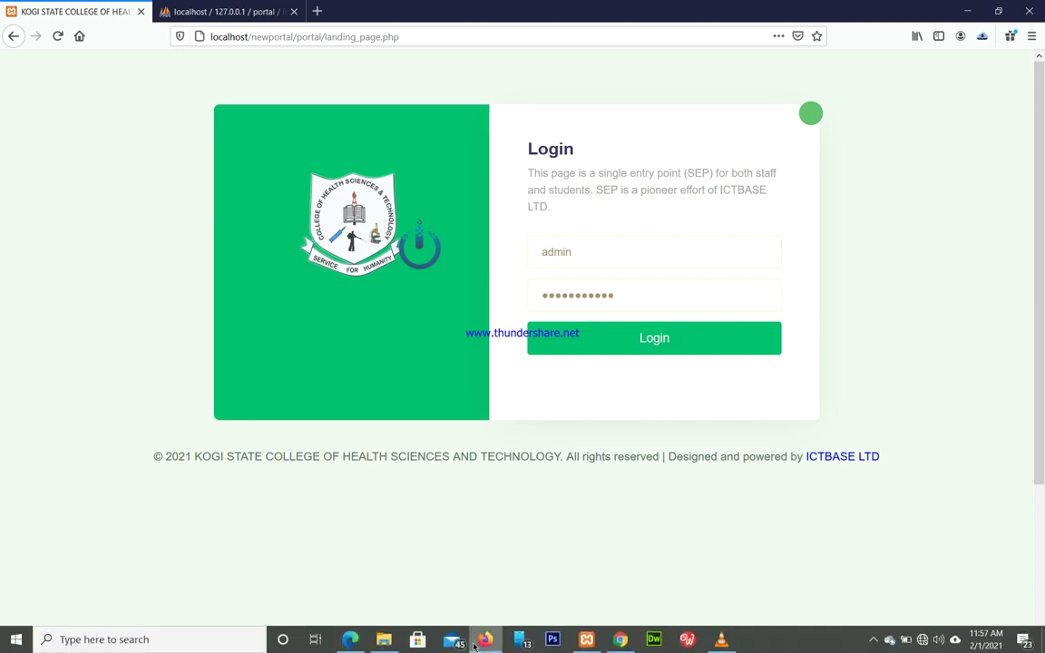
pyautogui.click(624, 642)
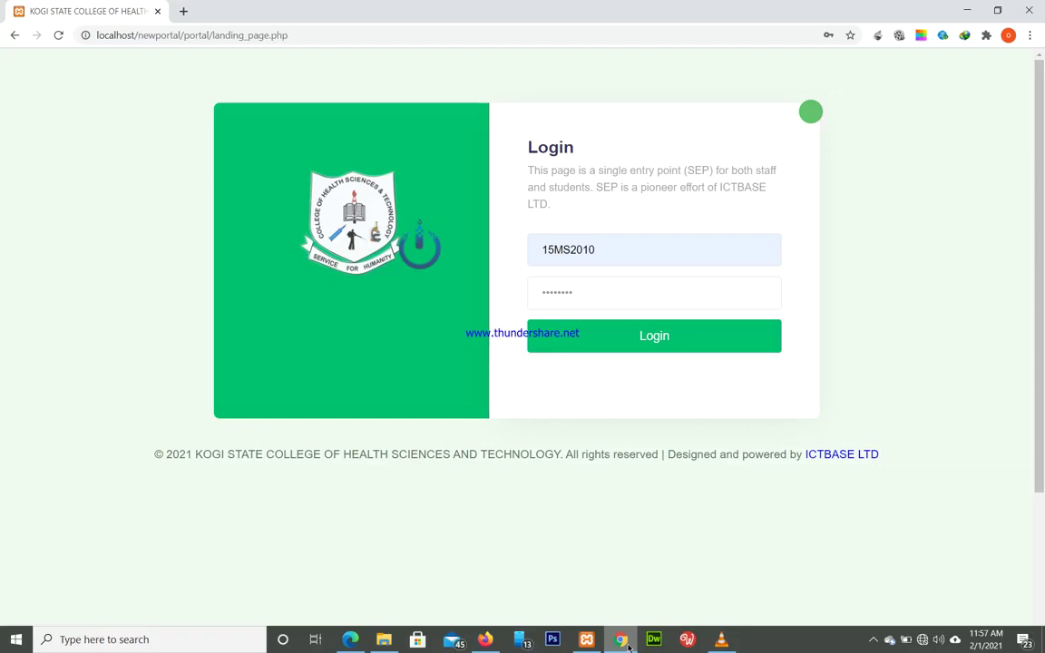
# Switch to Edge, check its jump list of recent sites, and bring its login page forward
pyautogui.moveTo(352, 642)
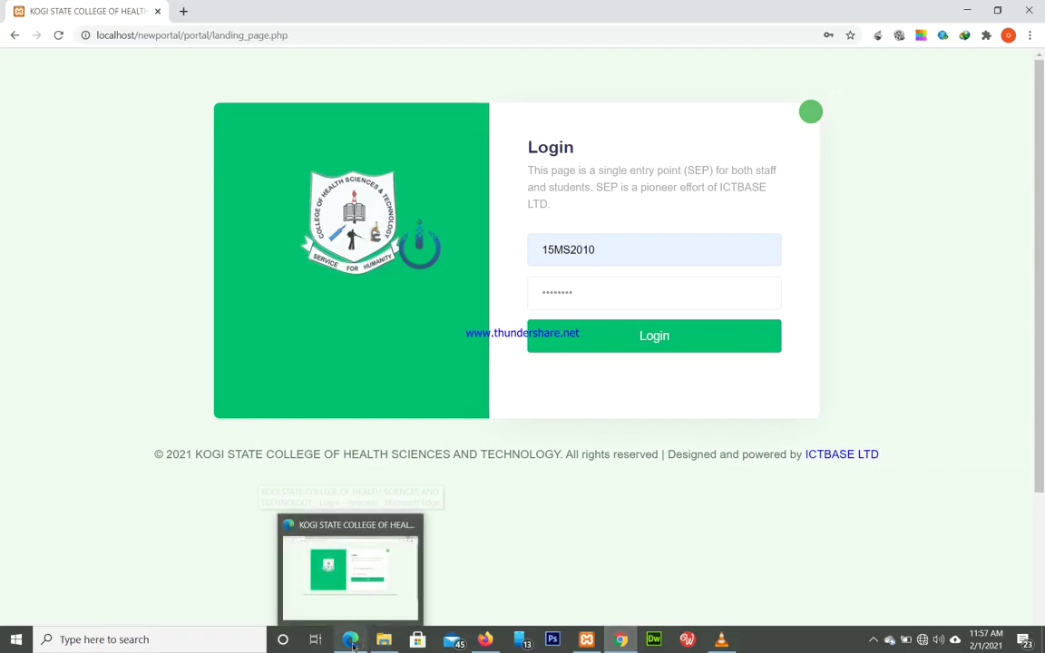
pyautogui.click(352, 642)
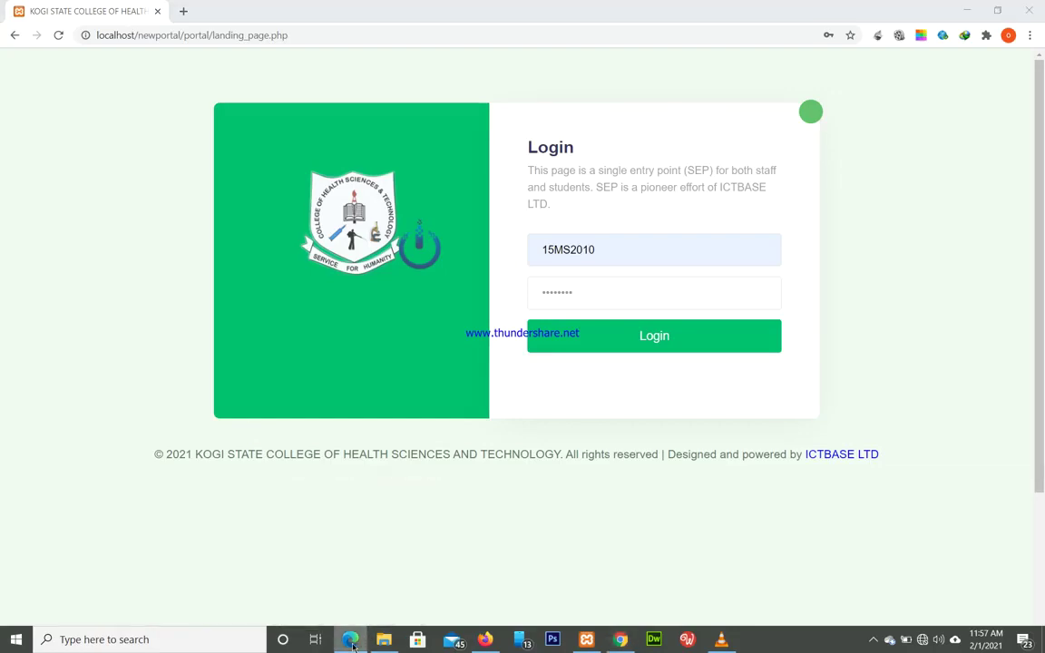
pyautogui.rightClick(352, 642)
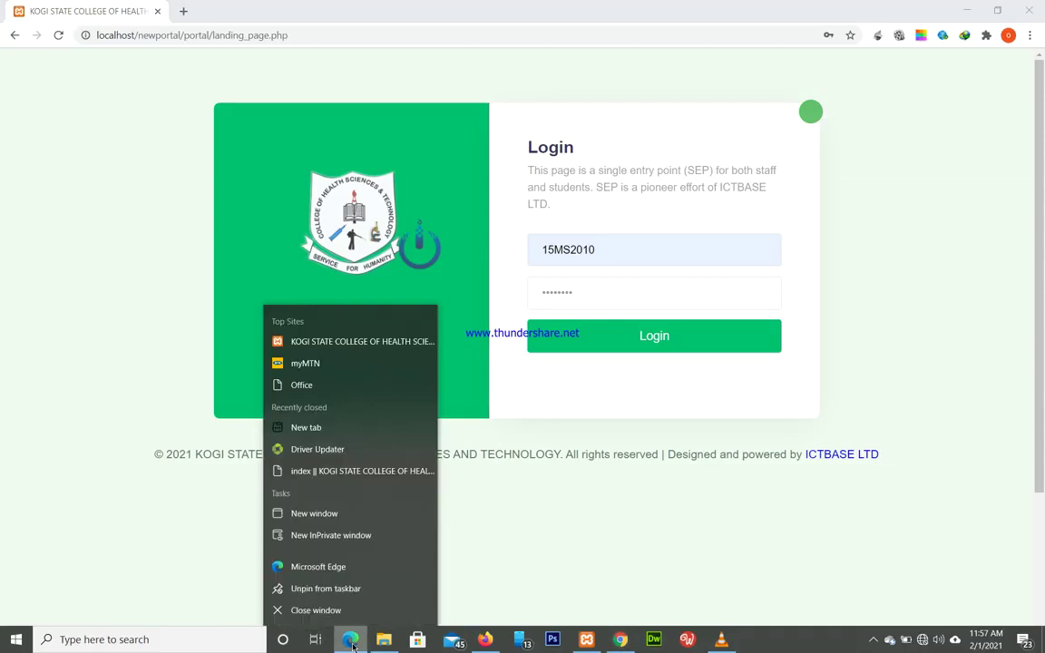
pyautogui.click(478, 537)
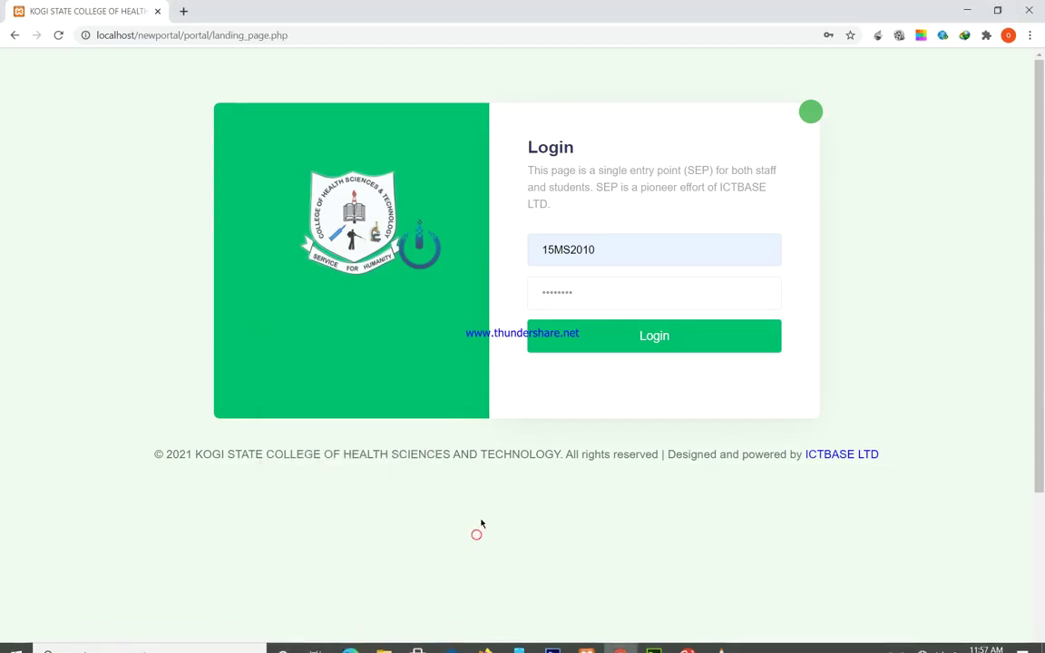
pyautogui.click(350, 642)
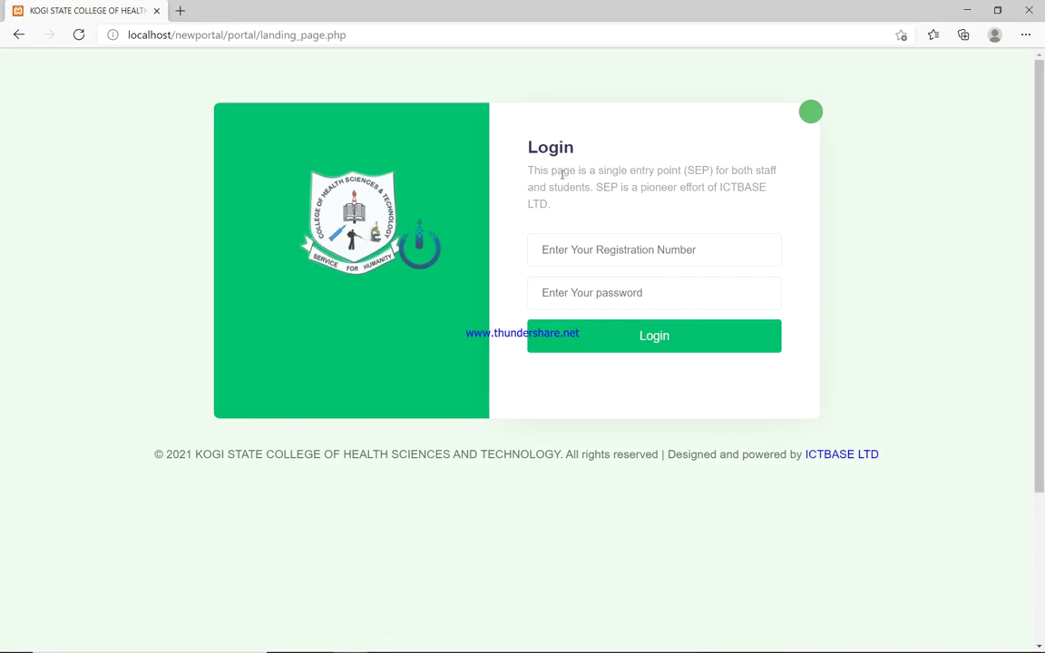
# In Firefox, try logging in with a username and password, decline saving it, and dismiss the failure alert
pyautogui.click(486, 639)
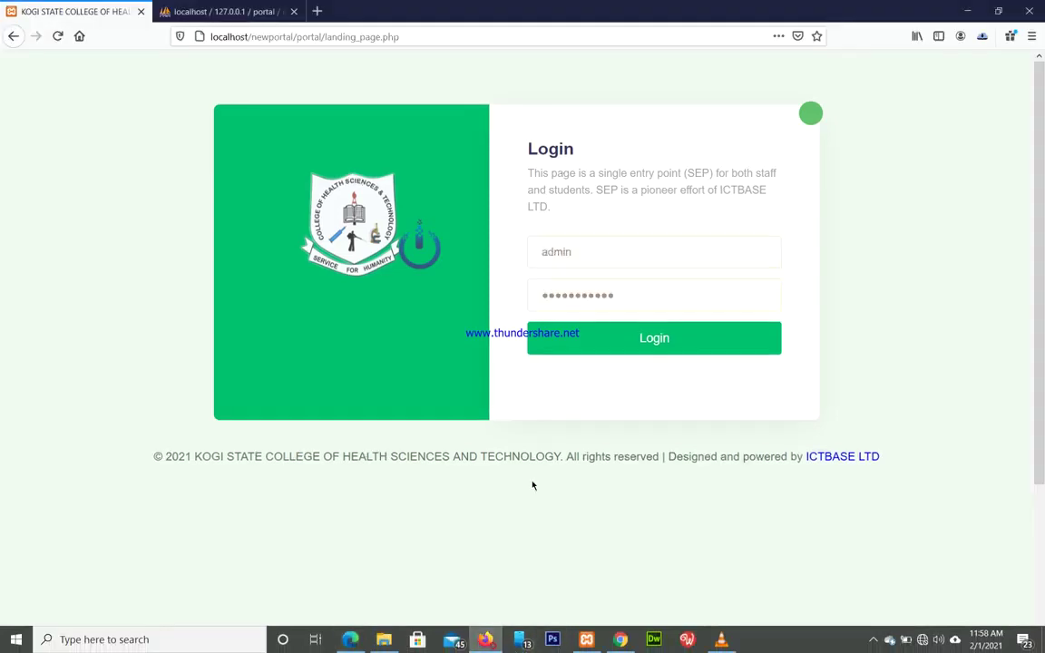
pyautogui.doubleClick(563, 252)
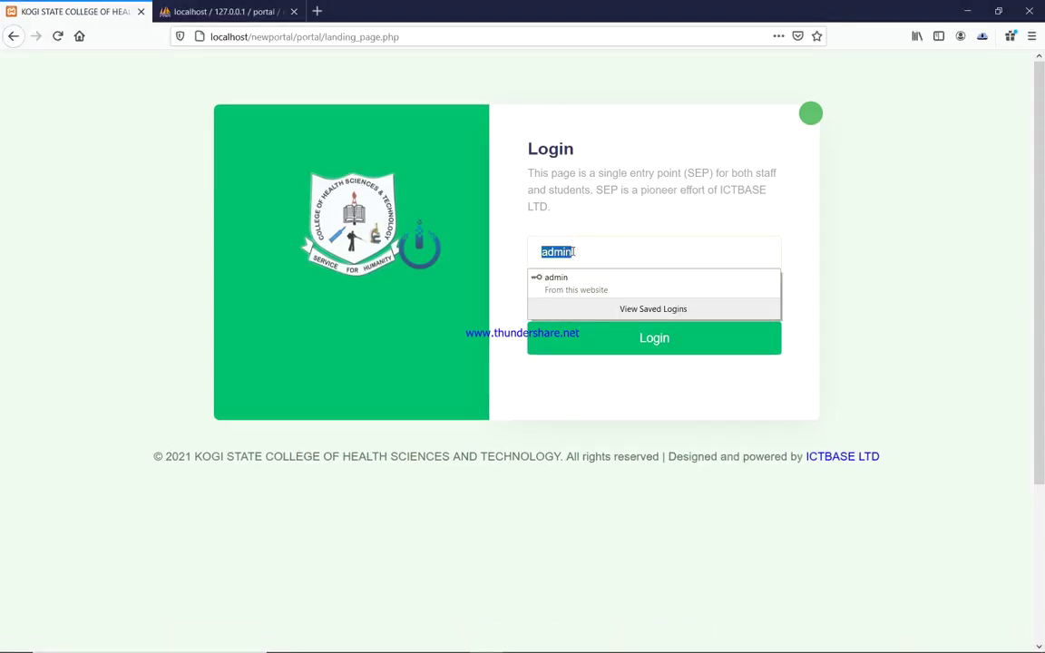
pyautogui.write('2001')
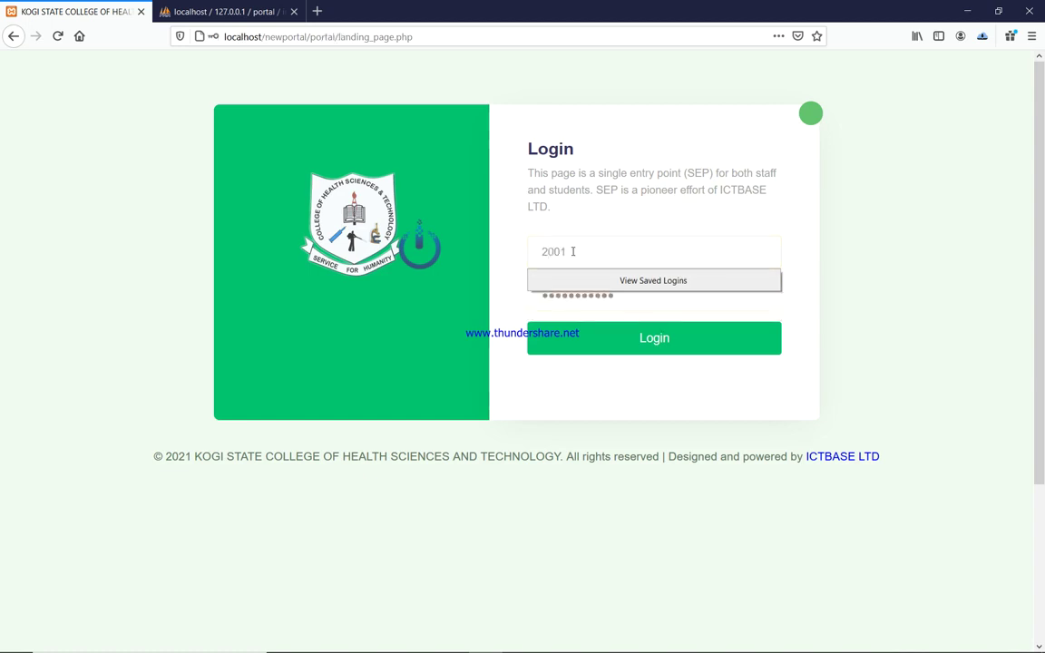
pyautogui.press('Tab')
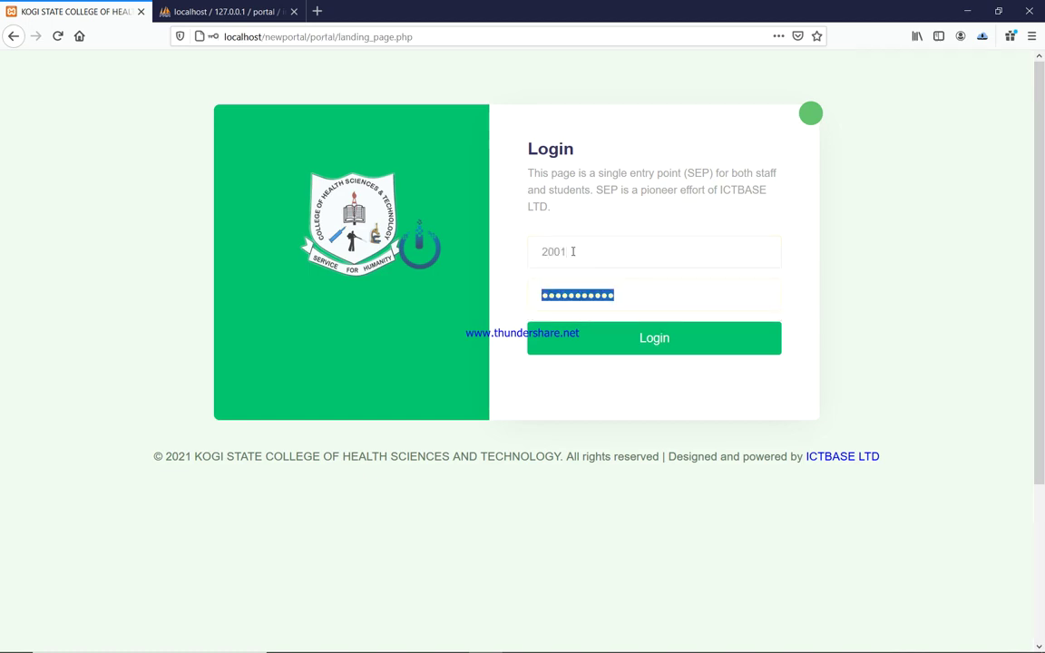
pyautogui.write('*******************')
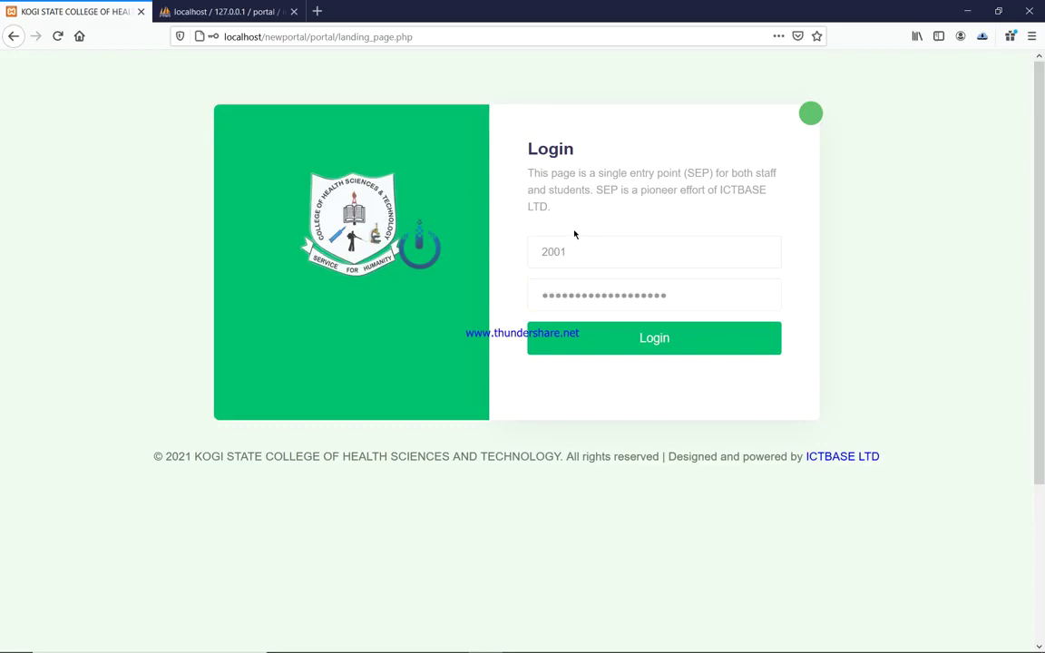
pyautogui.press('Return')
pyautogui.click(368, 154)
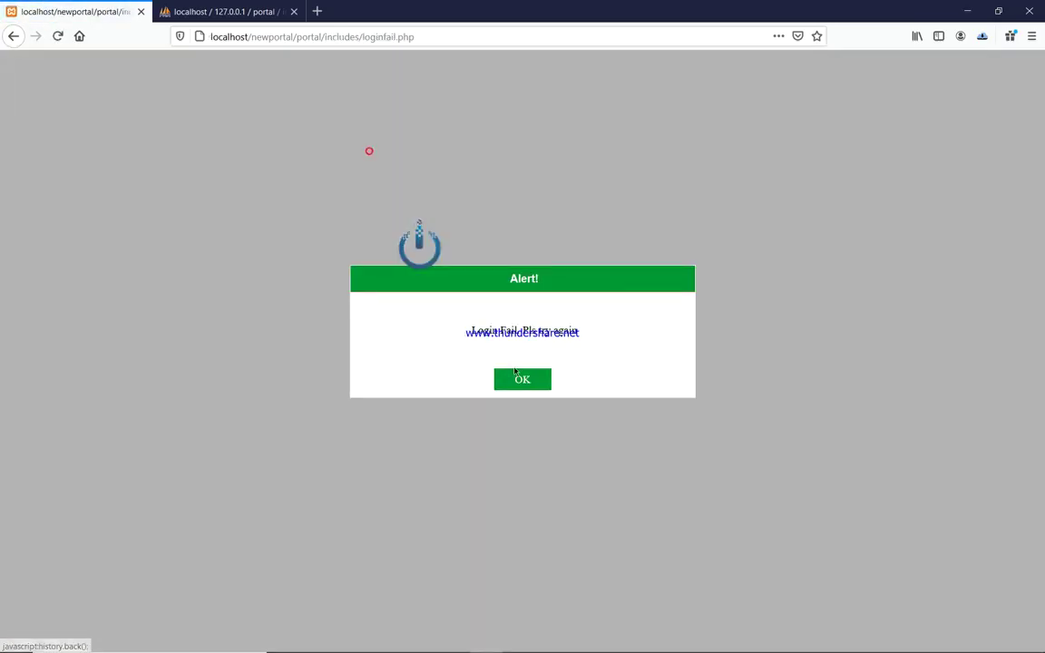
pyautogui.click(583, 385)
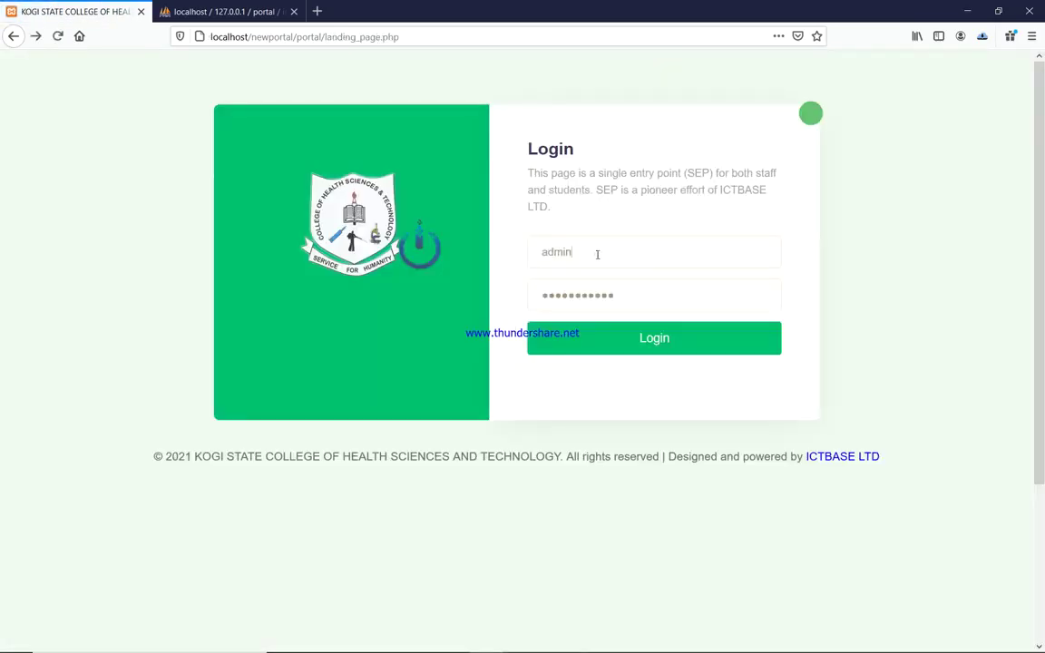
# Retry the login with different credentials and dismiss the second Login Fail alert
pyautogui.doubleClick(596, 254)
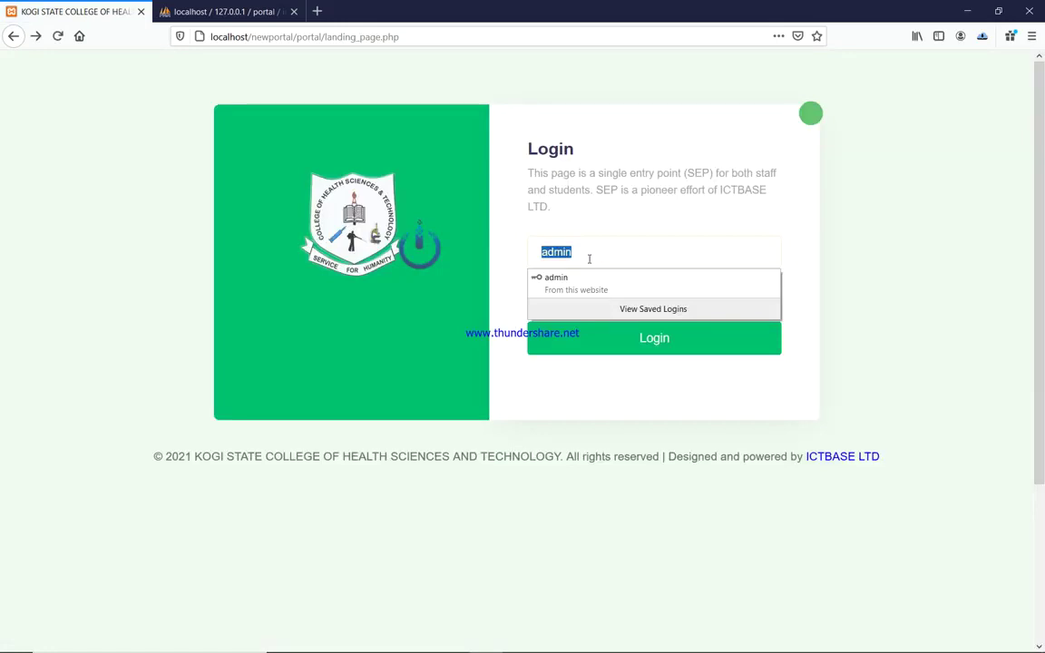
pyautogui.press('Tab')
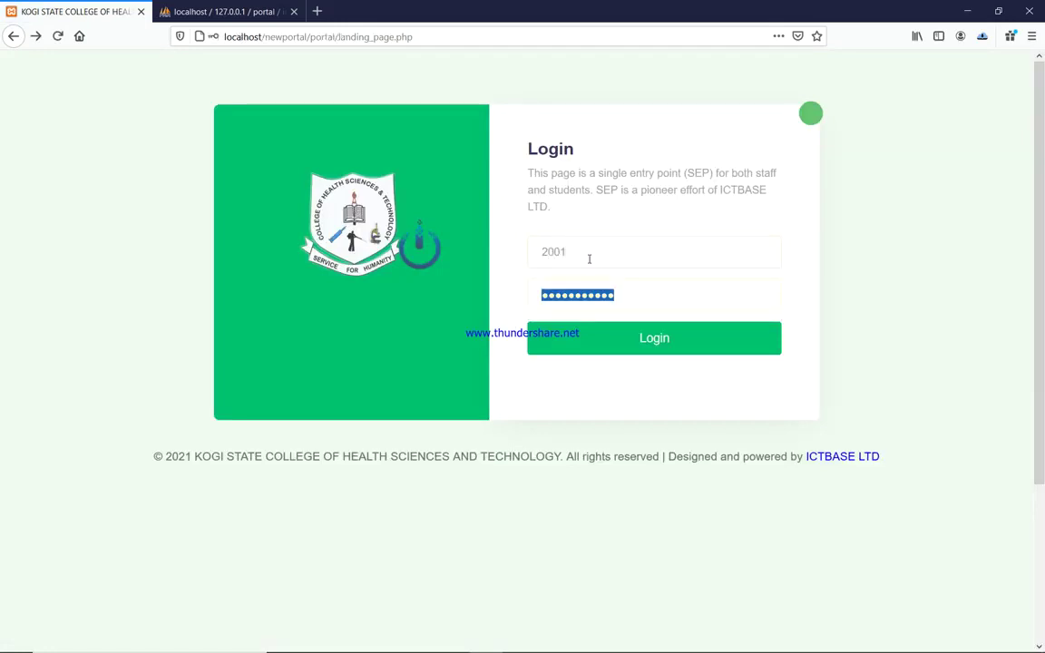
pyautogui.press('Return')
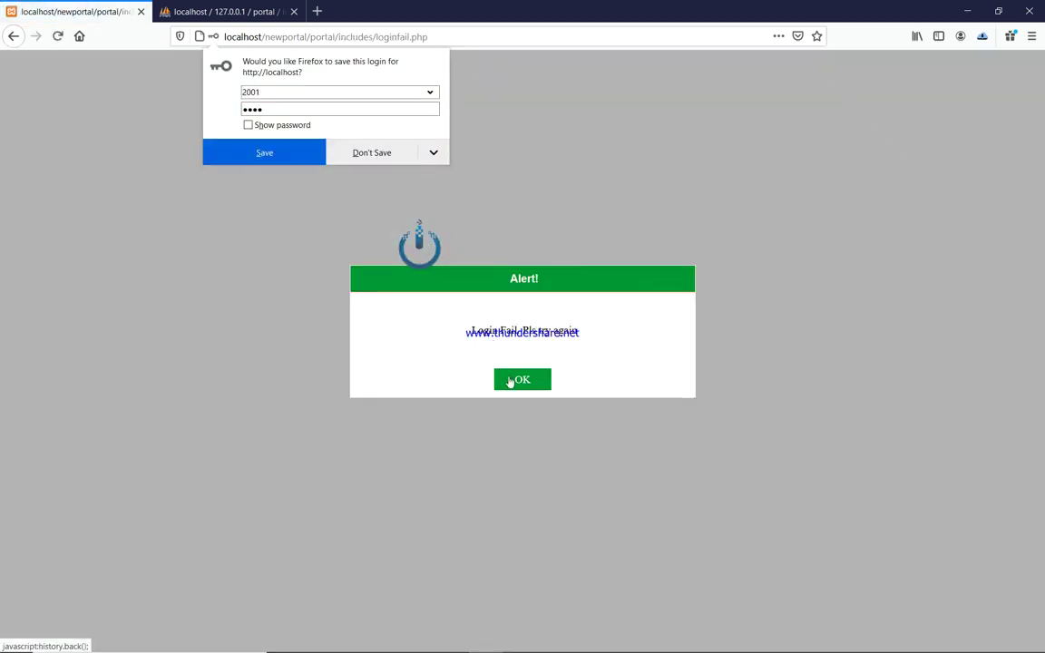
pyautogui.click(510, 379)
# Sign in with the staff registration number and password, declining to save the login
pyautogui.click(602, 264)
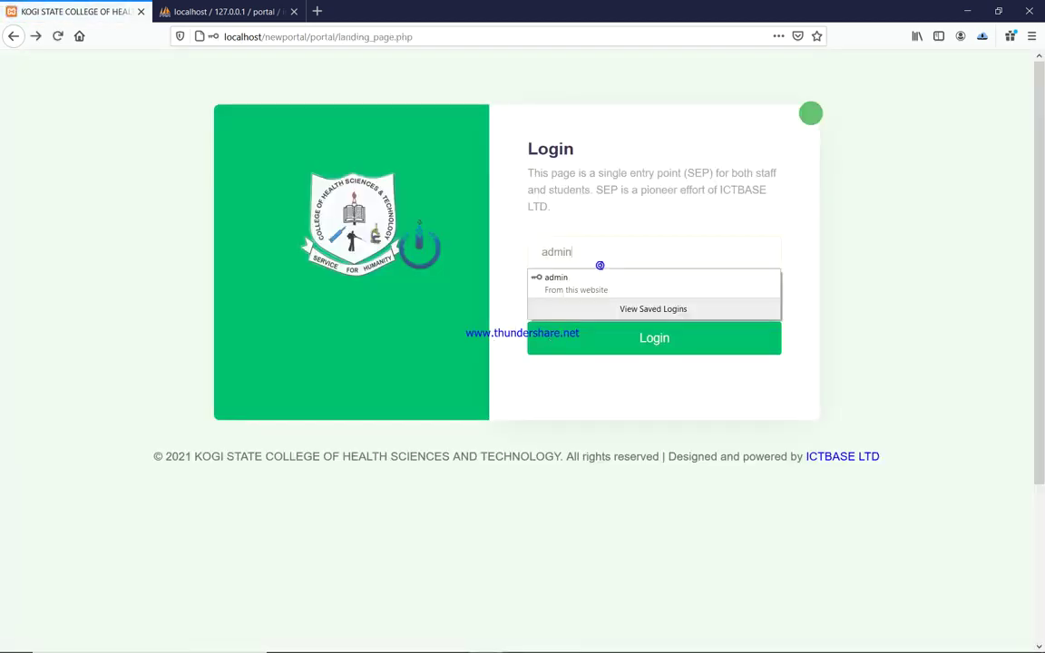
pyautogui.press('BackSpace')
pyautogui.press('BackSpace')
pyautogui.press('BackSpace')
pyautogui.press('BackSpace')
pyautogui.press('BackSpace')
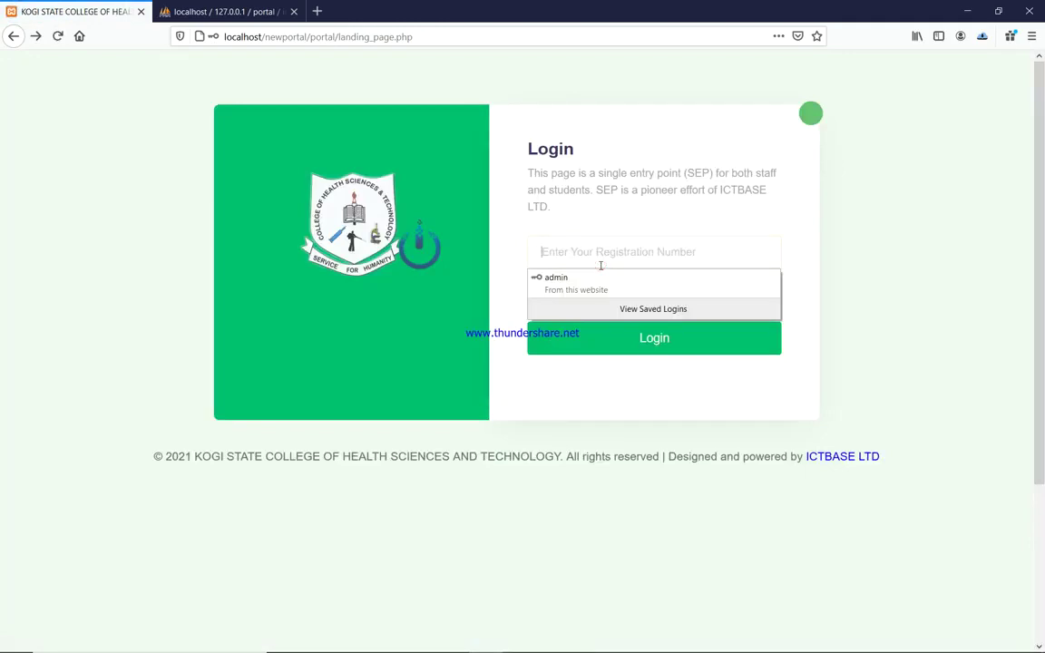
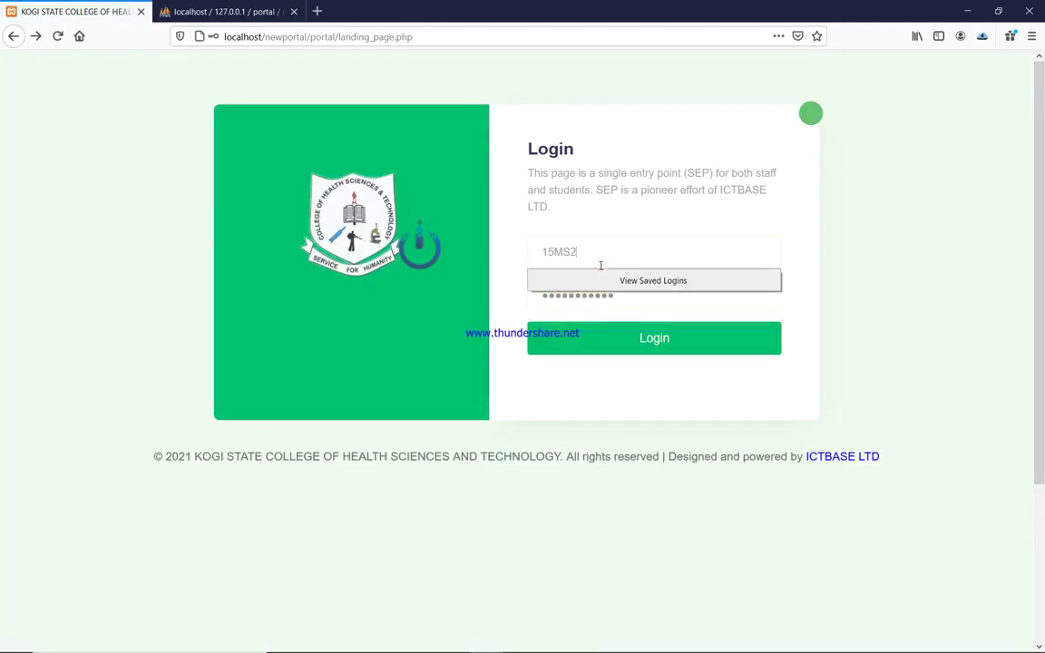
pyautogui.press('Tab')
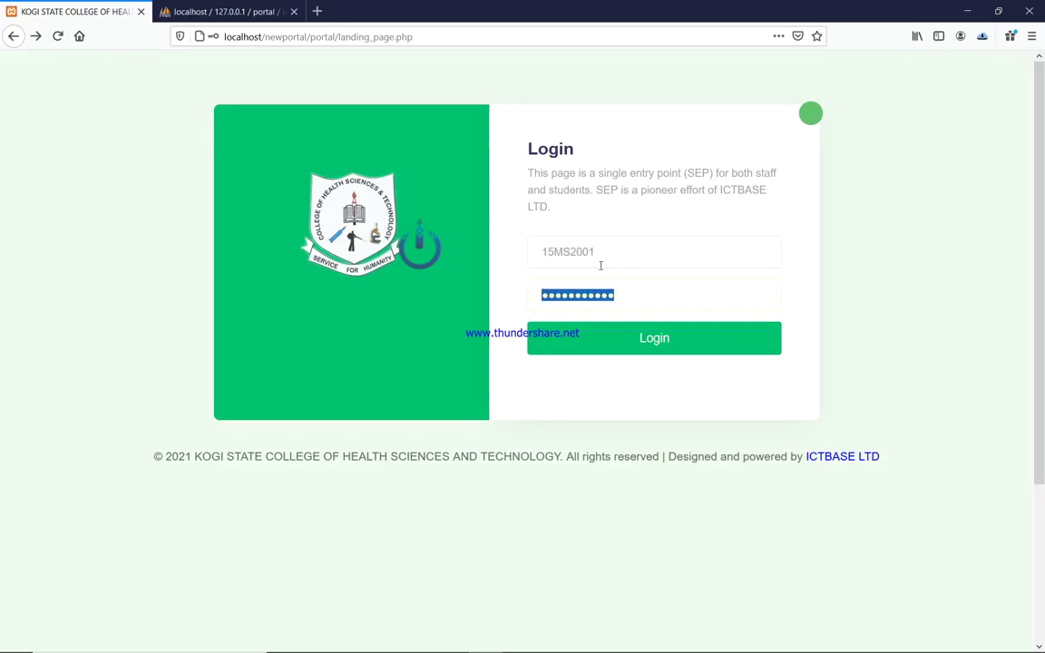
pyautogui.press('Return')
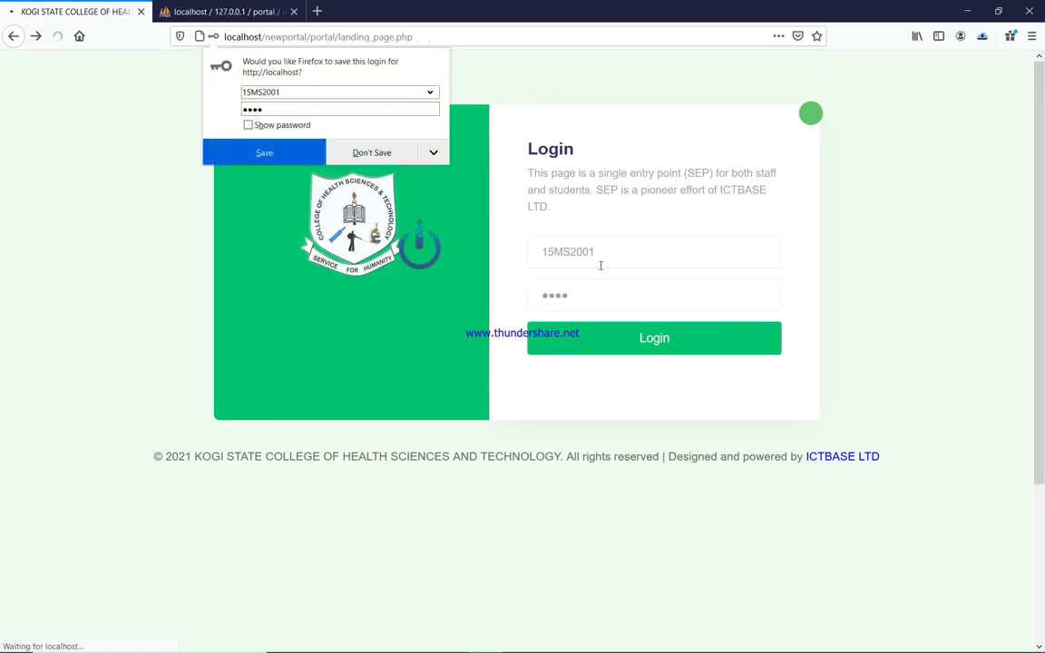
pyautogui.click(372, 152)
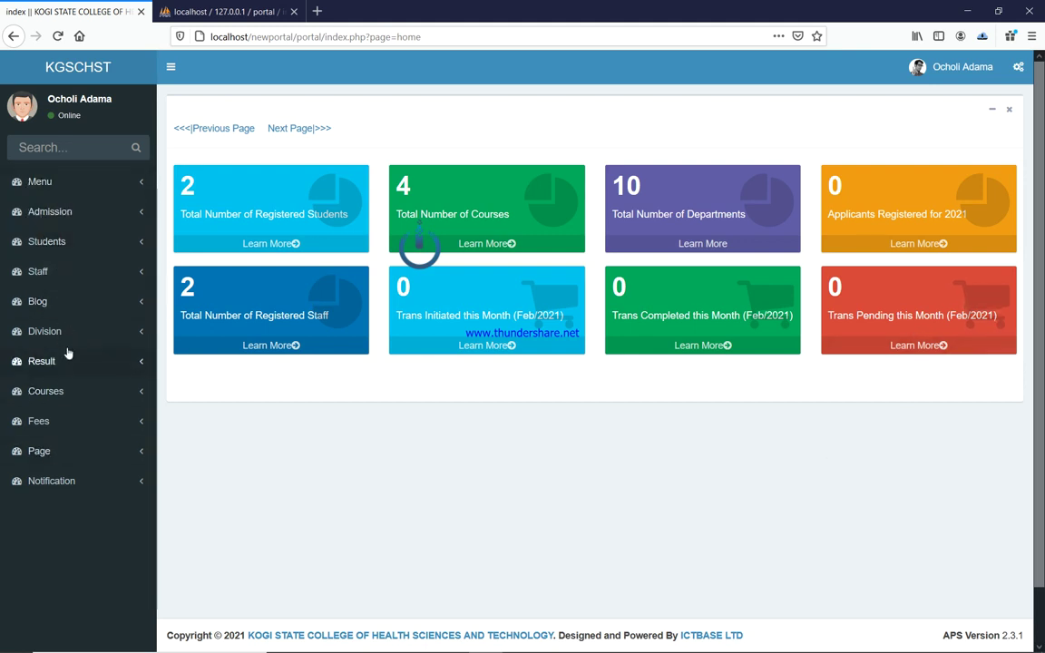
# Expand and collapse the general menu and student options, then show the hidden tray icons
pyautogui.click(54, 192)
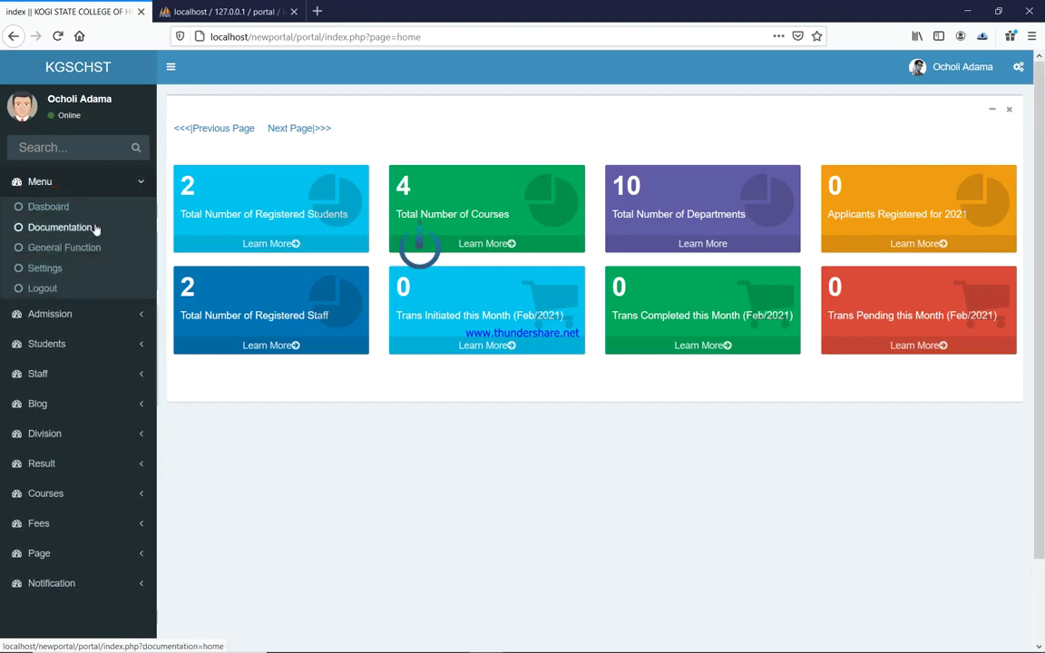
pyautogui.click(56, 185)
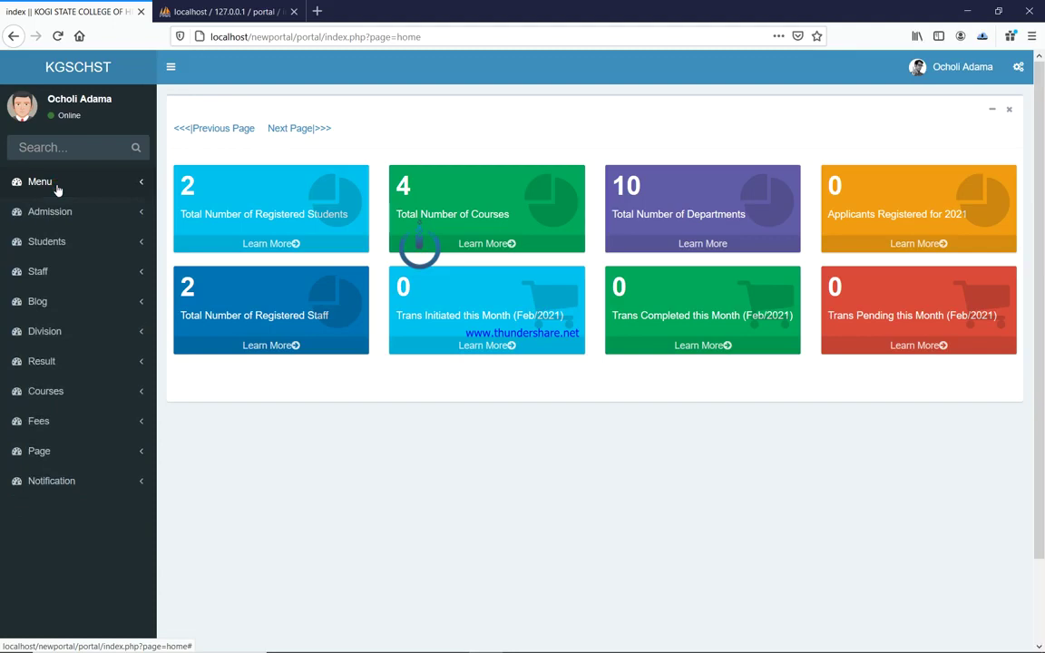
pyautogui.click(64, 245)
pyautogui.click(64, 246)
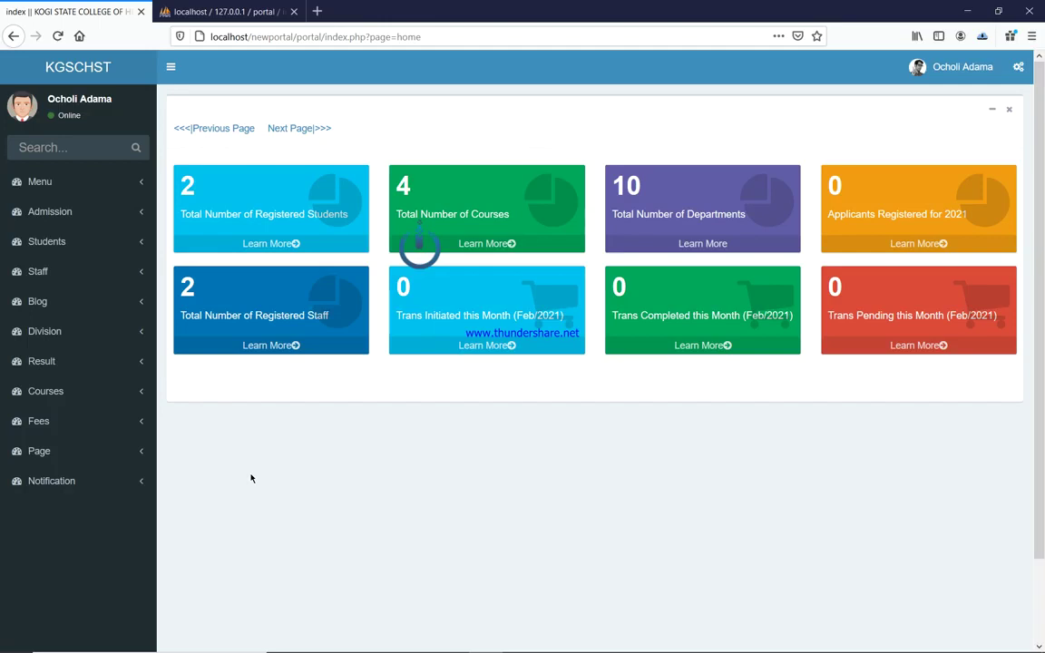
pyautogui.moveTo(700, 626)
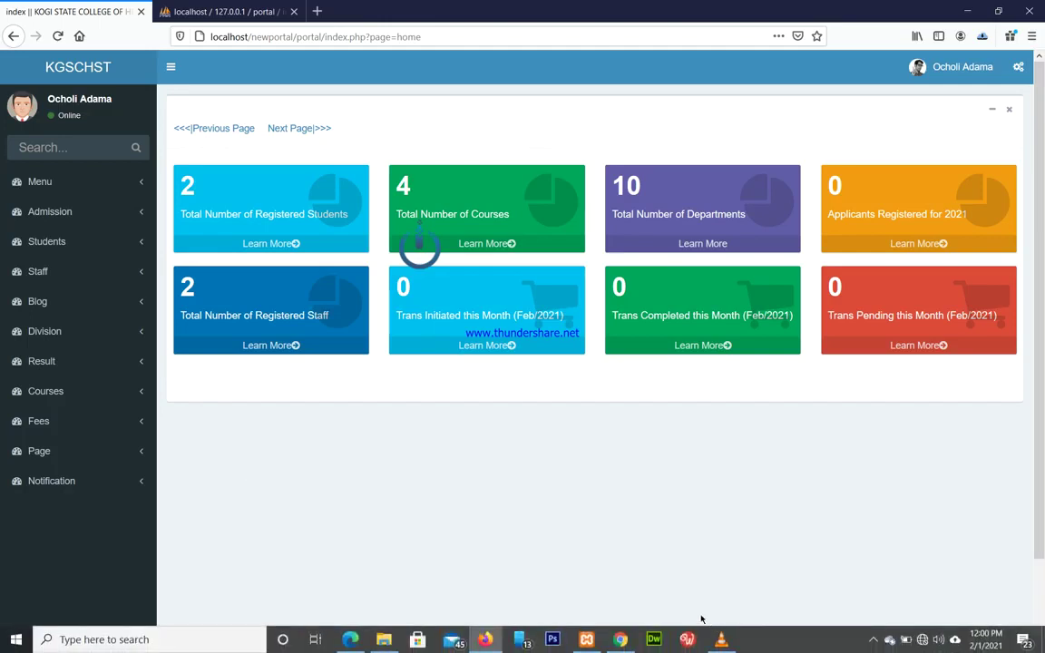
pyautogui.click(873, 643)
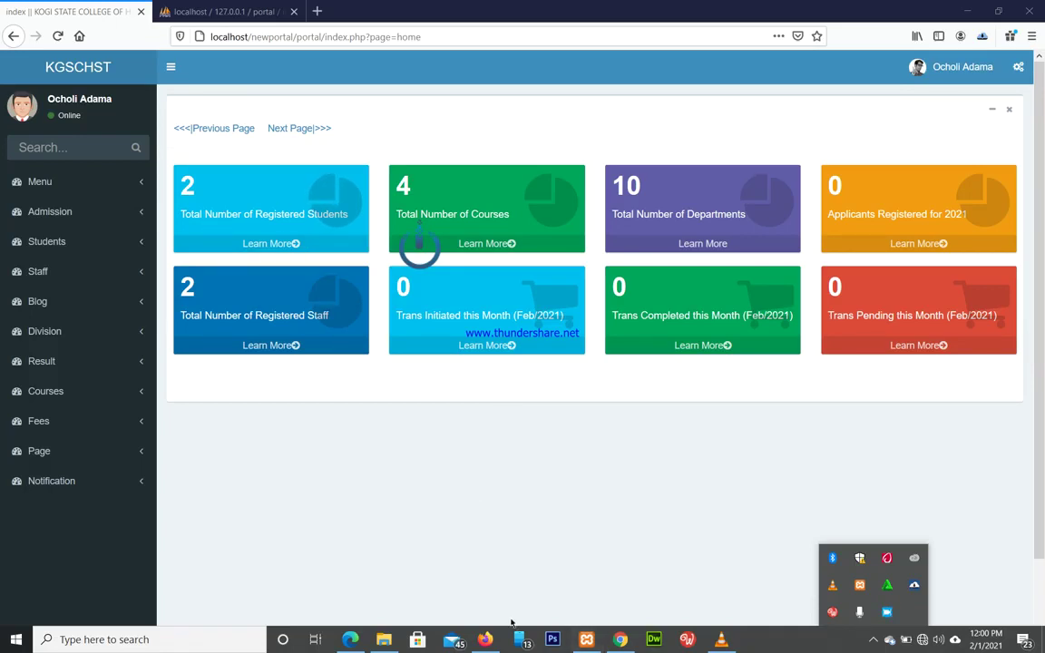
# In Edge, log in as the test staff member using the saved registration number and password
pyautogui.moveTo(487, 642)
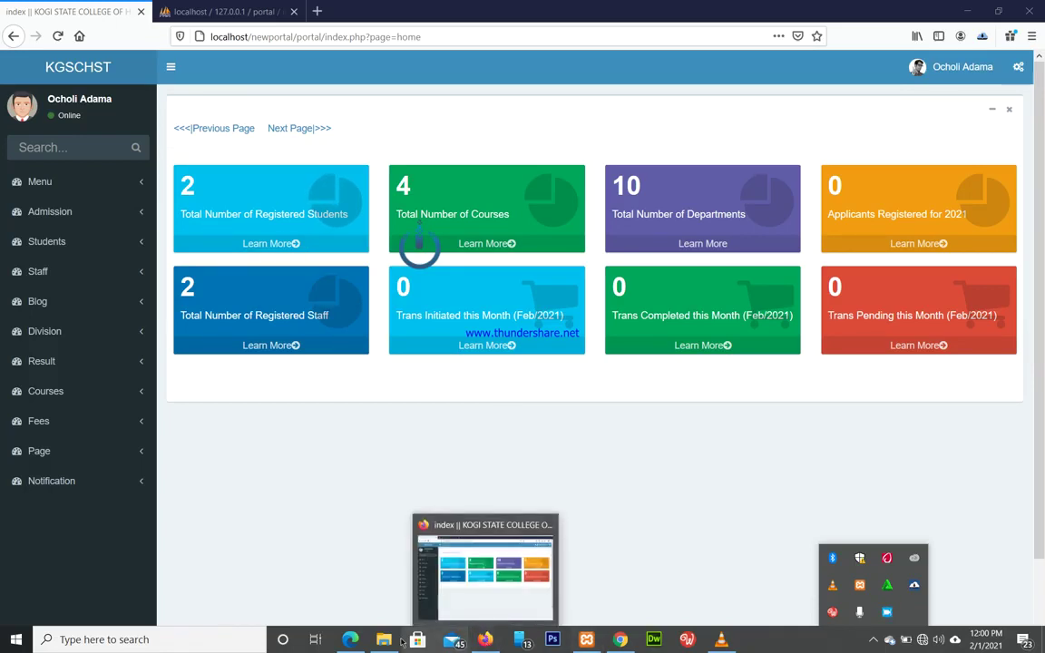
pyautogui.click(350, 640)
pyautogui.click(567, 261)
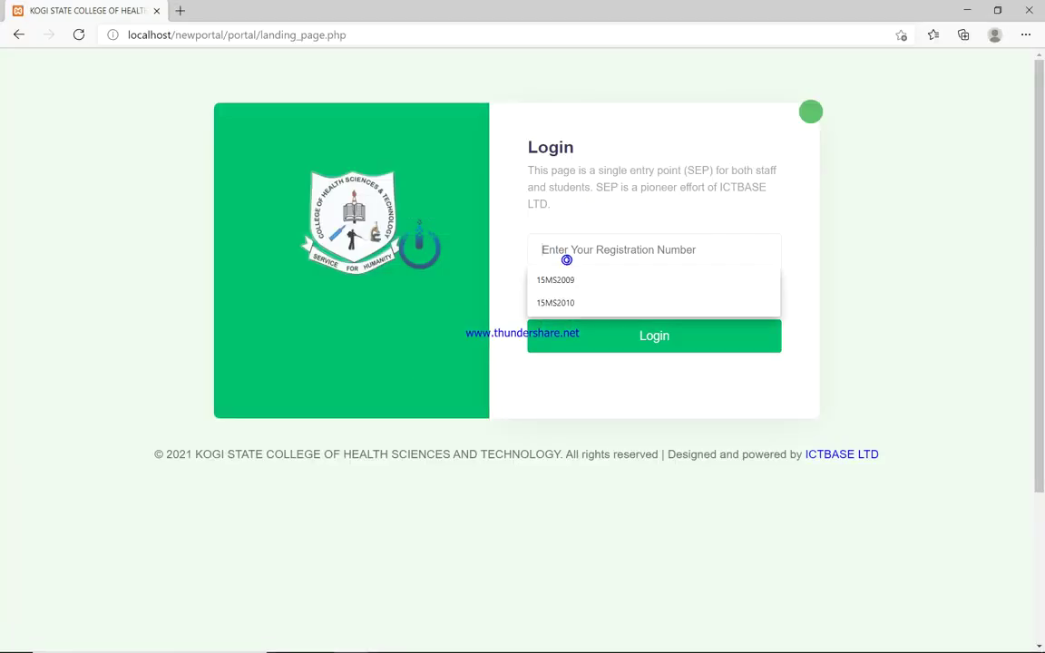
pyautogui.click(564, 280)
pyautogui.click(573, 290)
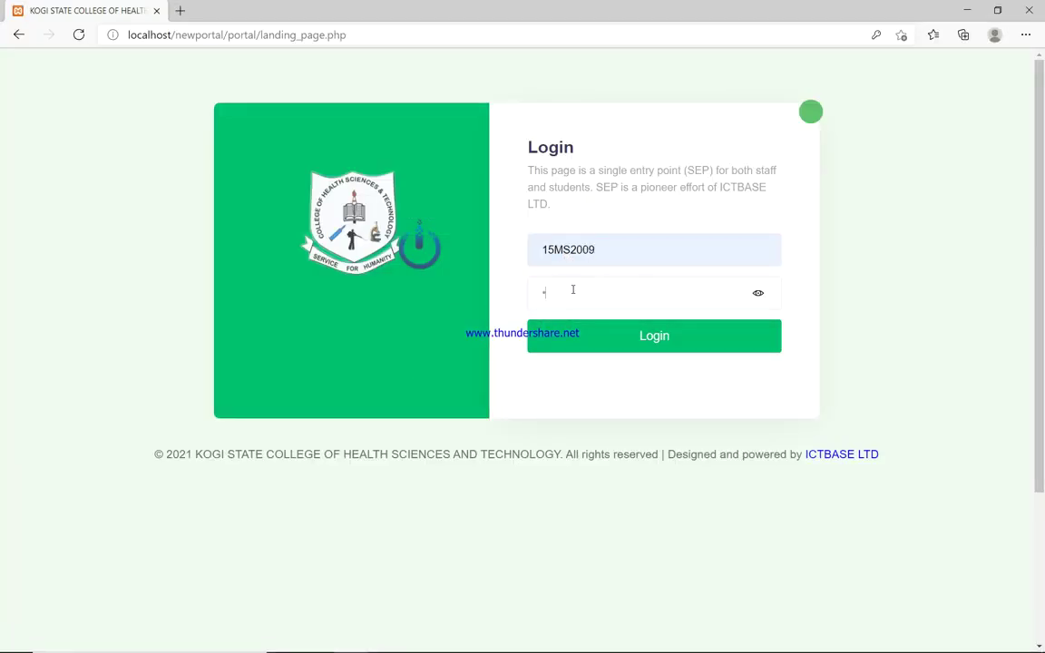
pyautogui.press('Return')
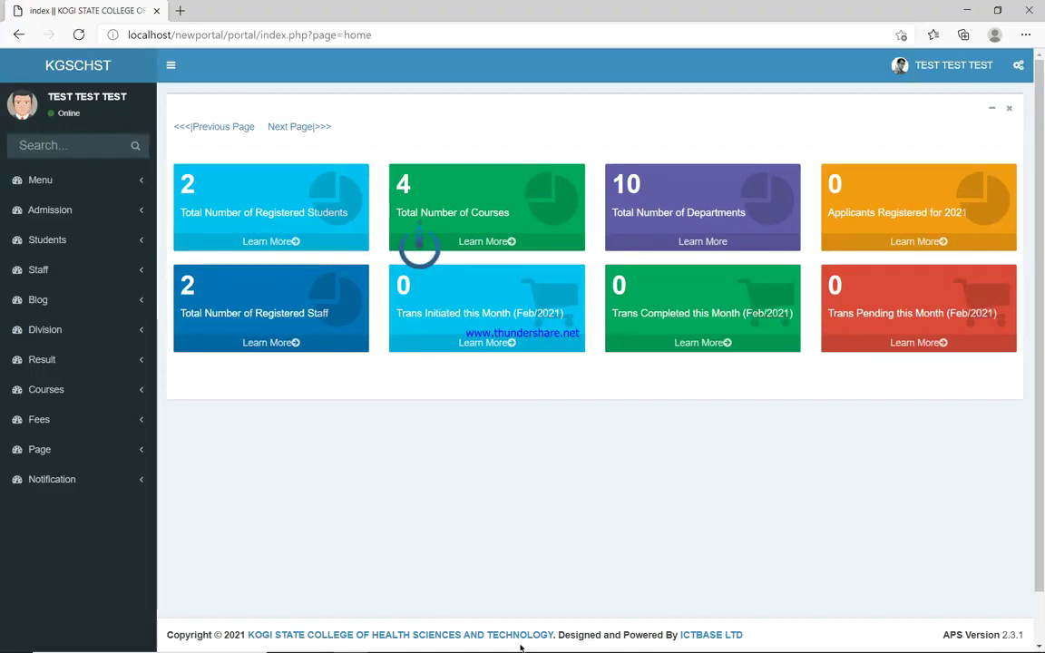
# Return to the admin's Firefox session and open Staff > Add New Staff
pyautogui.moveTo(522, 645)
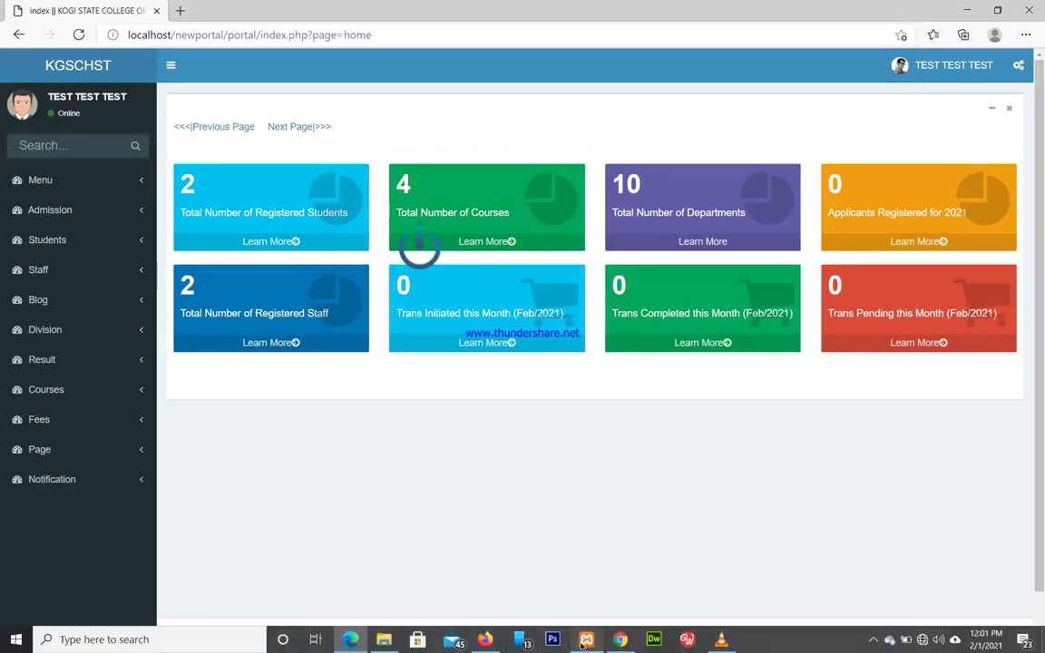
pyautogui.click(485, 640)
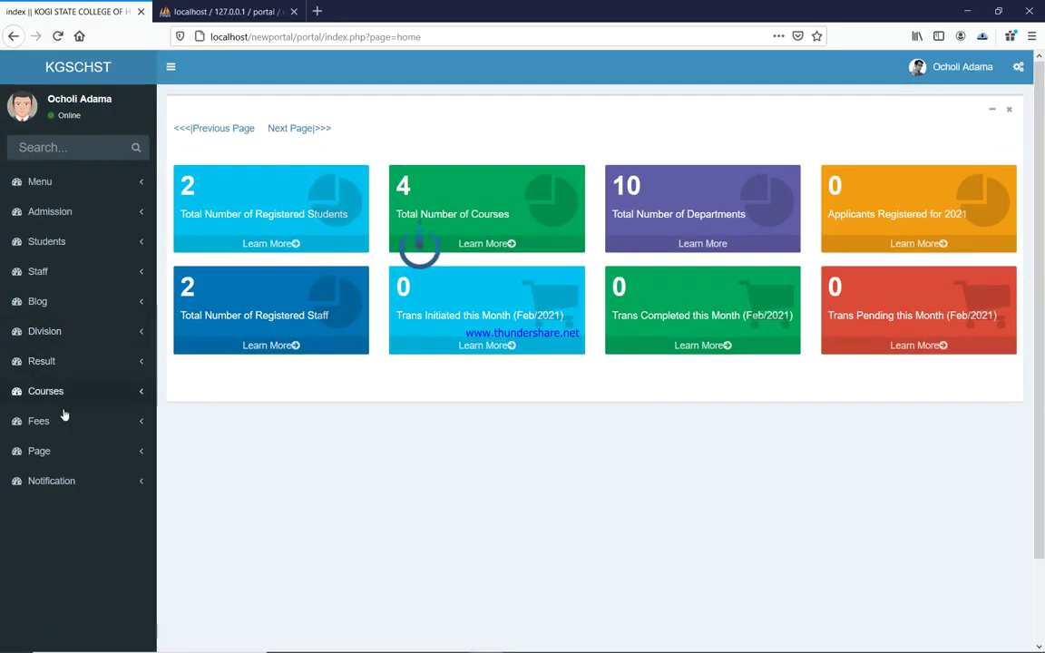
pyautogui.moveTo(319, 634)
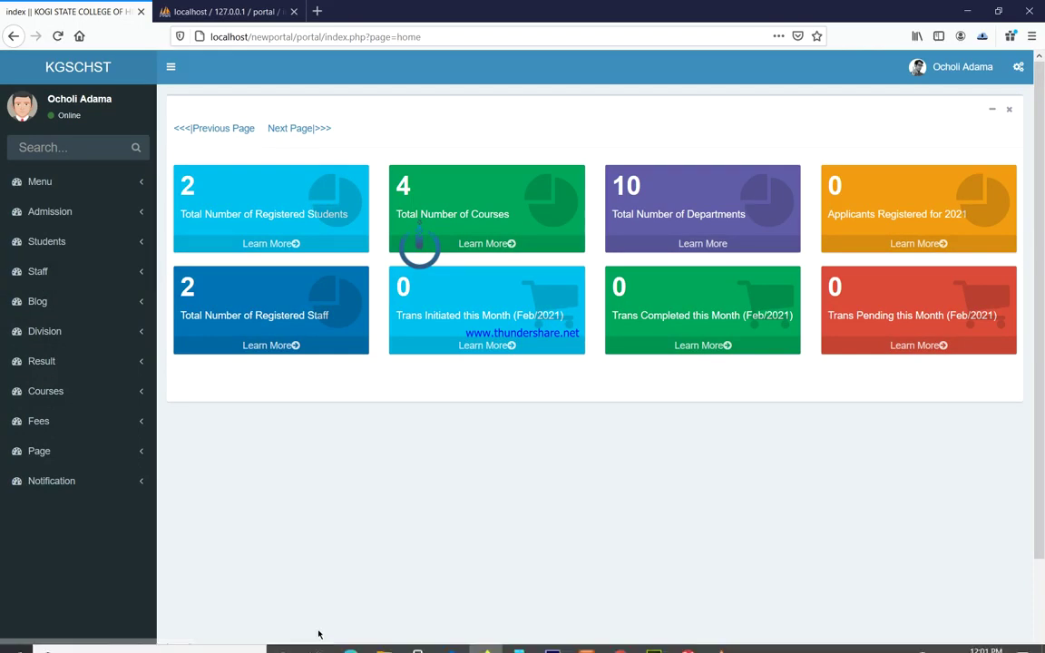
pyautogui.click(351, 640)
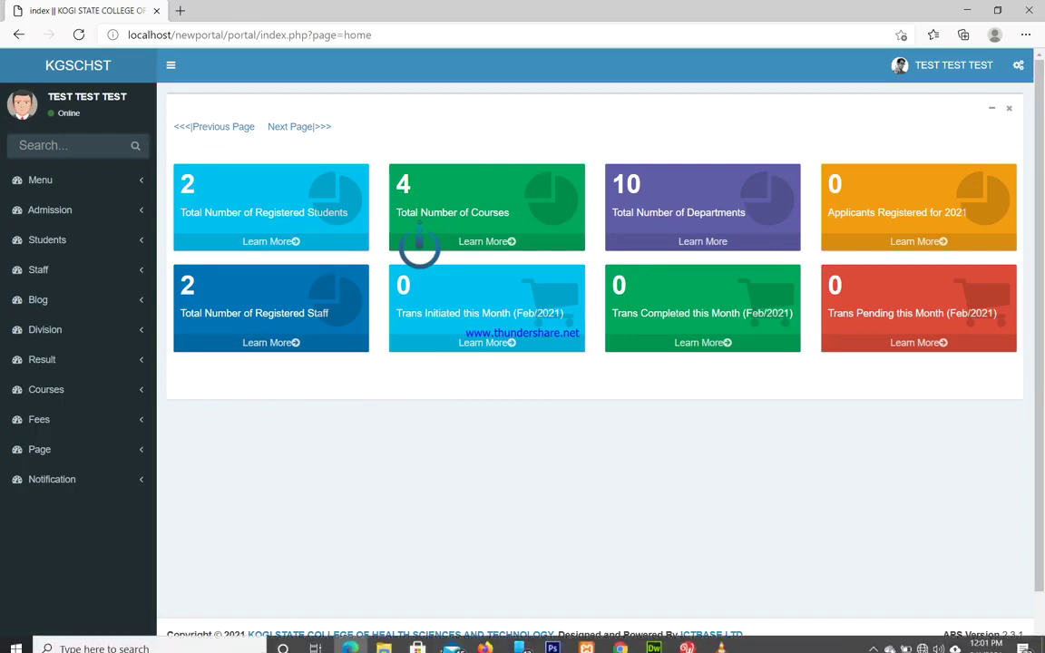
pyautogui.click(411, 577)
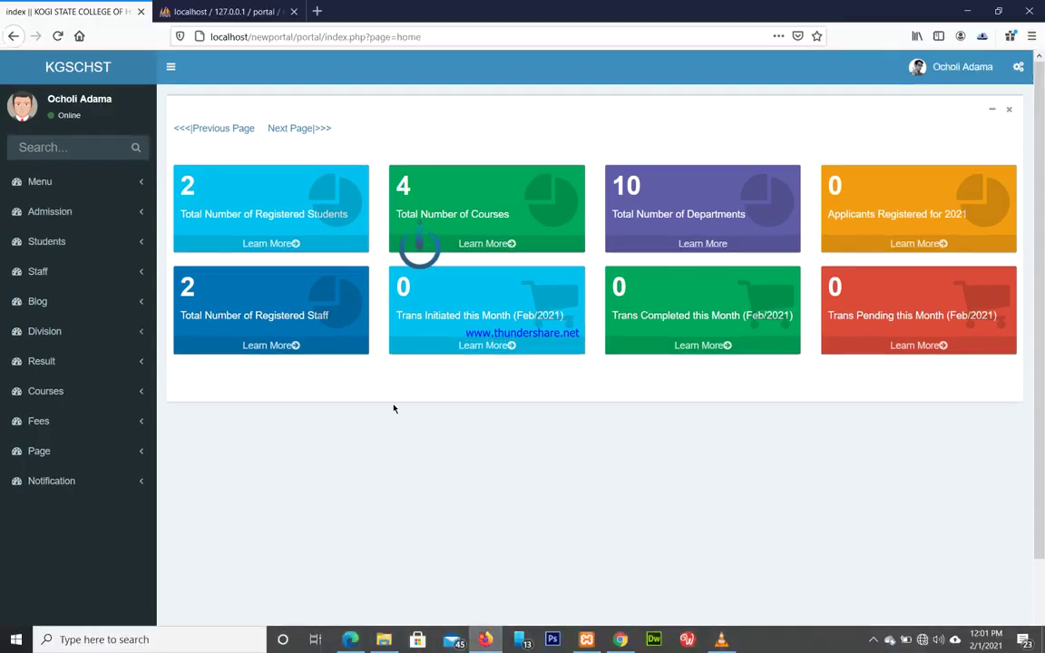
pyautogui.click(53, 272)
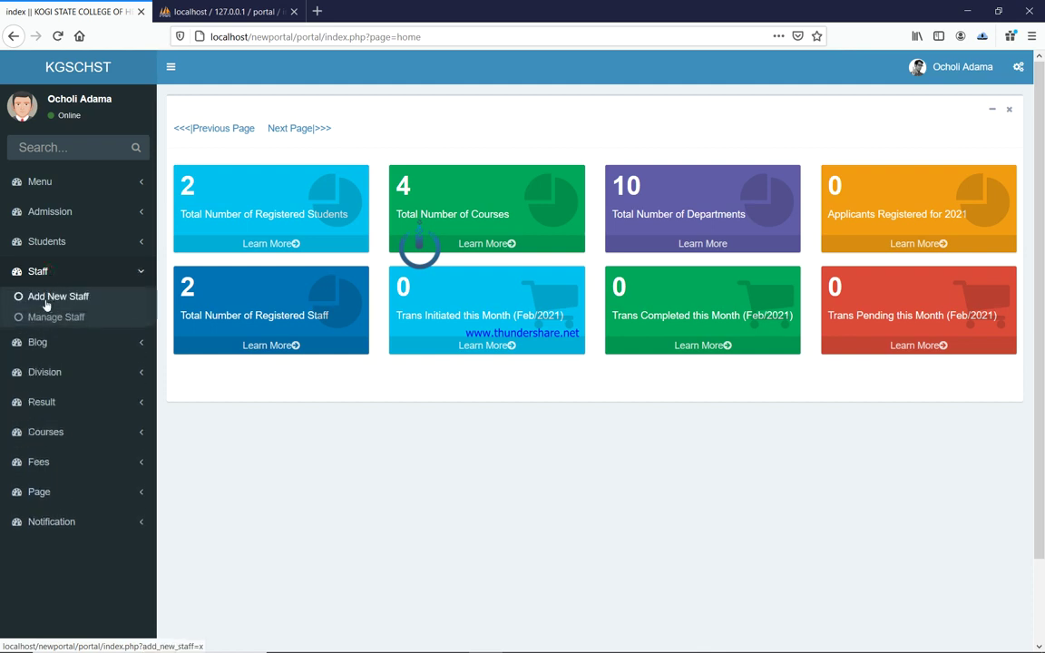
pyautogui.click(45, 302)
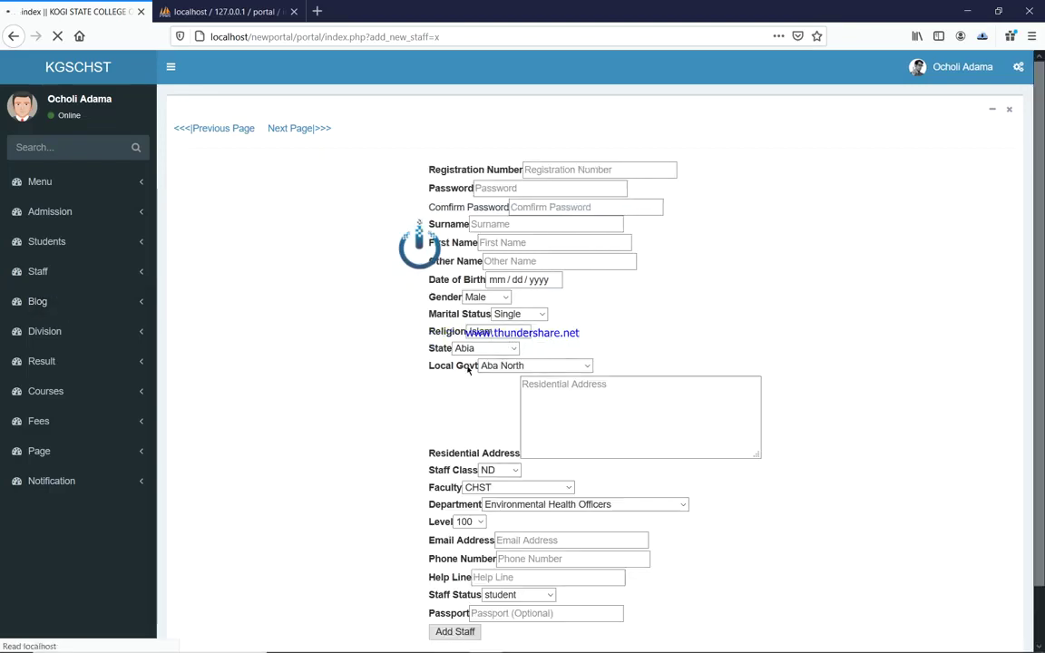
# Review the Add New Staff form fields and the Staff Status dropdown options without saving
pyautogui.scroll(-7, 453, 408)
pyautogui.scroll(7, 363, 399)
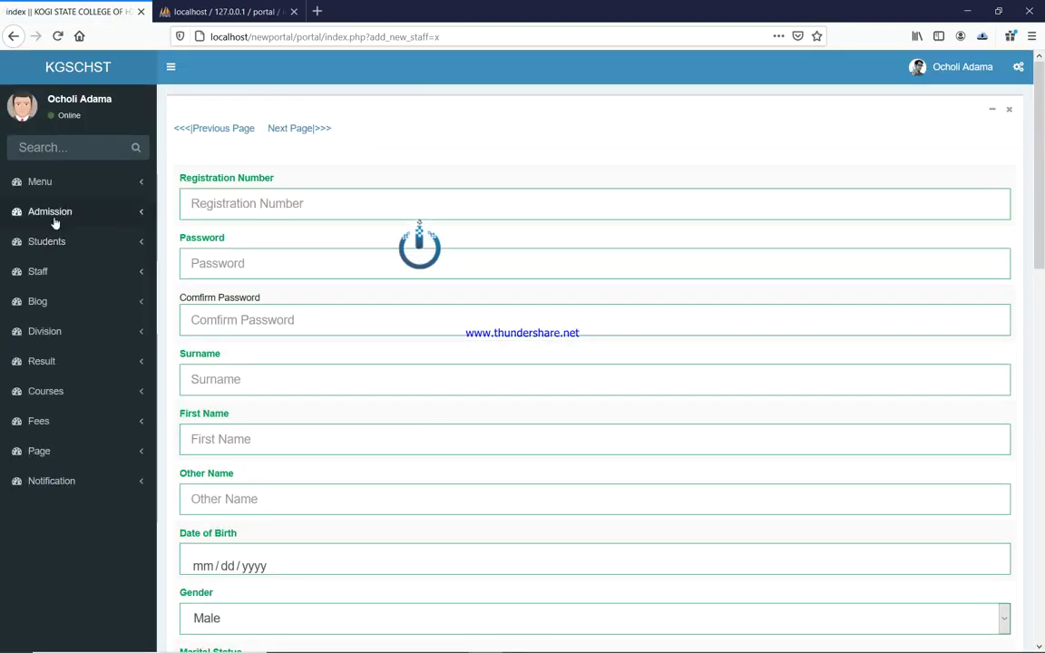
pyautogui.scroll(-11, 520, 399)
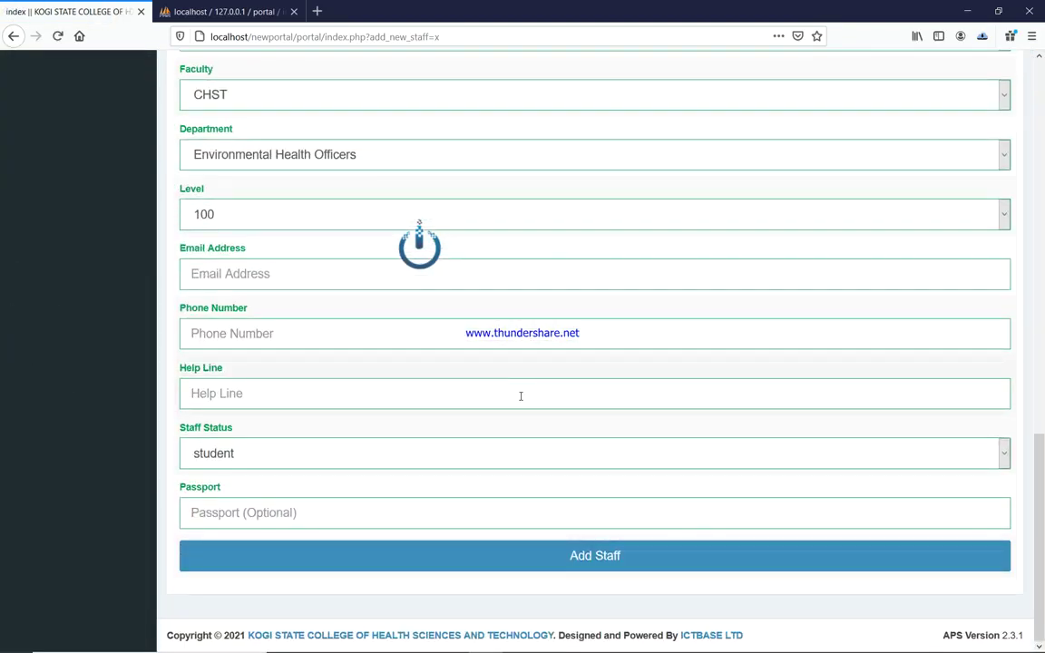
pyautogui.click(296, 458)
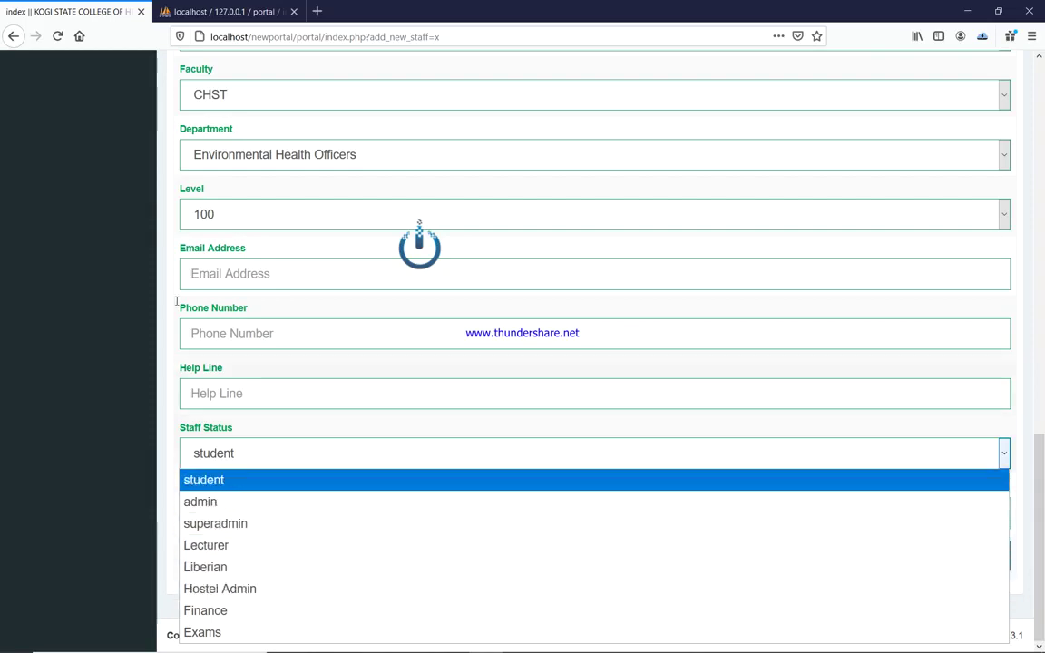
pyautogui.scroll(10, 37, 273)
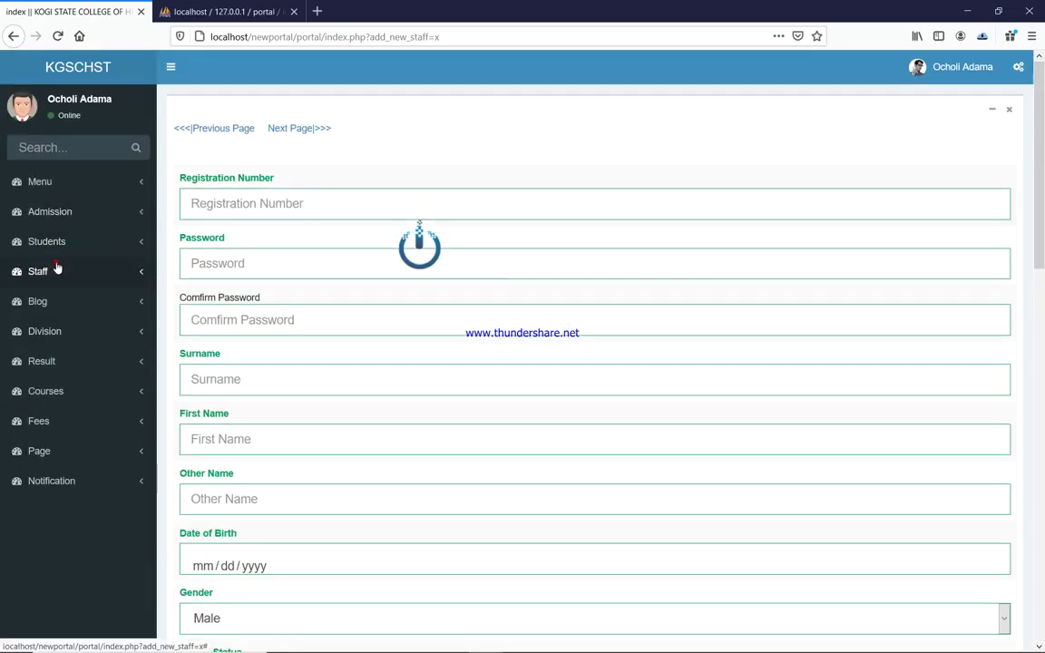
pyautogui.click(63, 271)
# Edit the test staff member from Manage Staff, set Staff Status to Liberian, and update the record
pyautogui.click(49, 318)
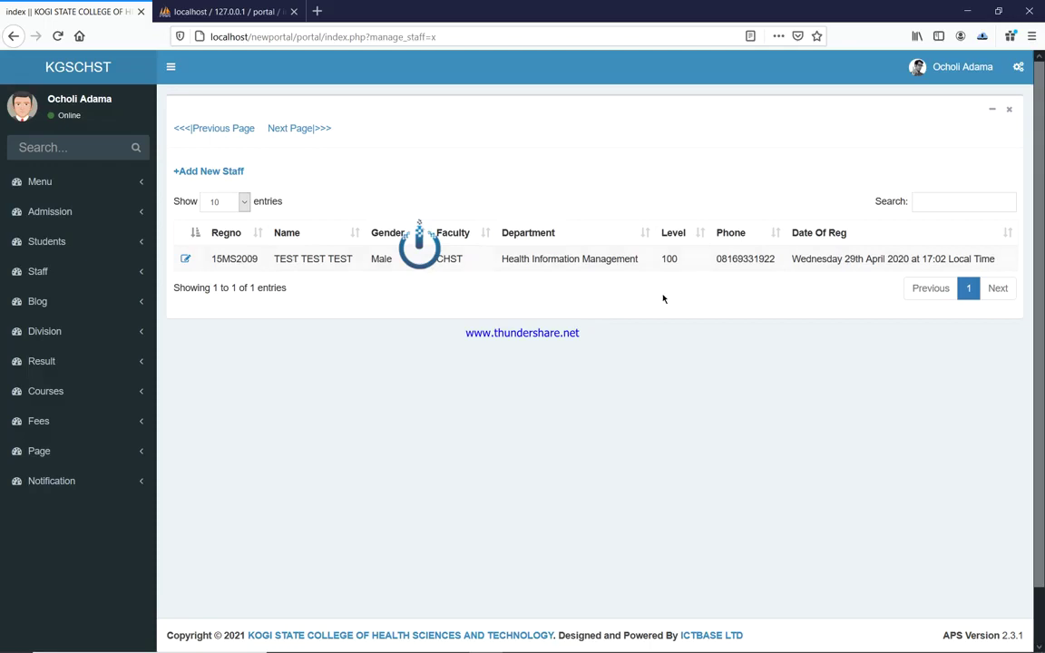
pyautogui.click(185, 260)
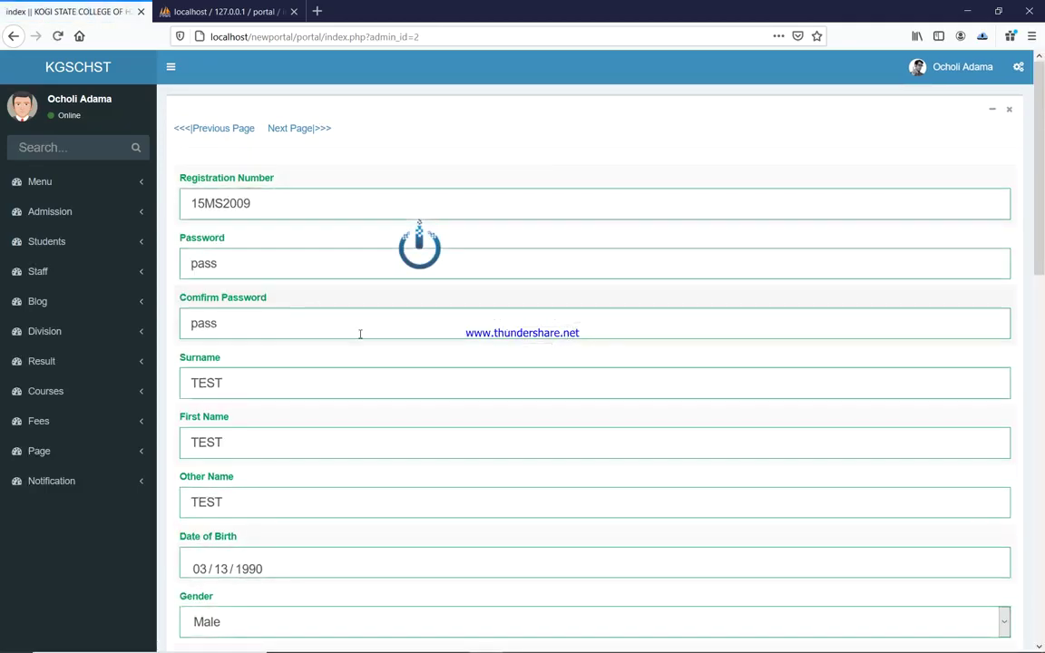
pyautogui.scroll(-15, 363, 340)
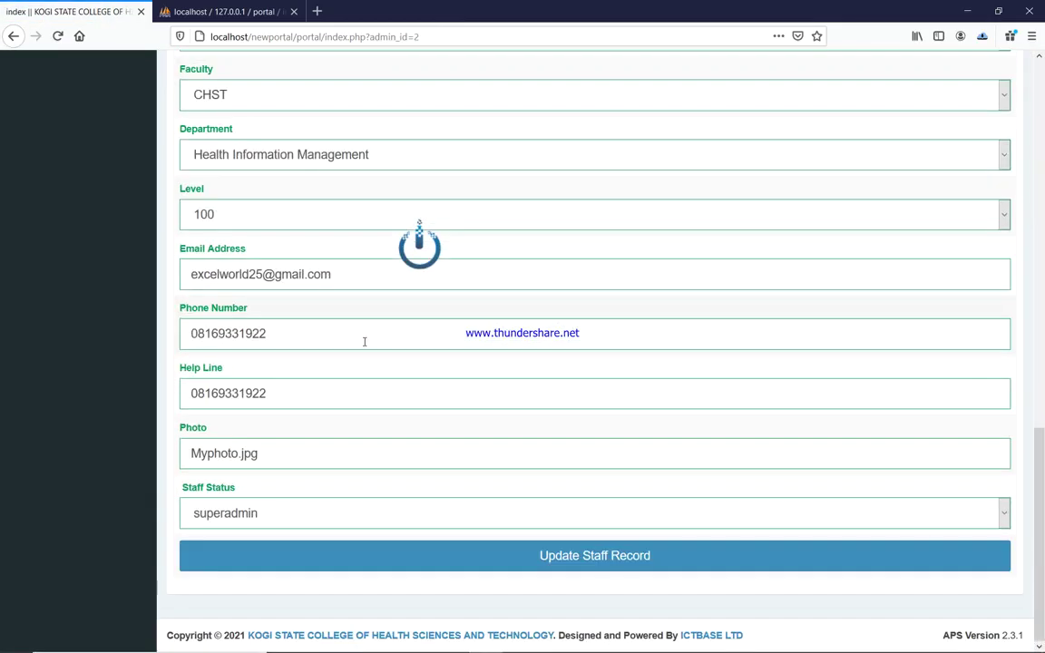
pyautogui.click(259, 514)
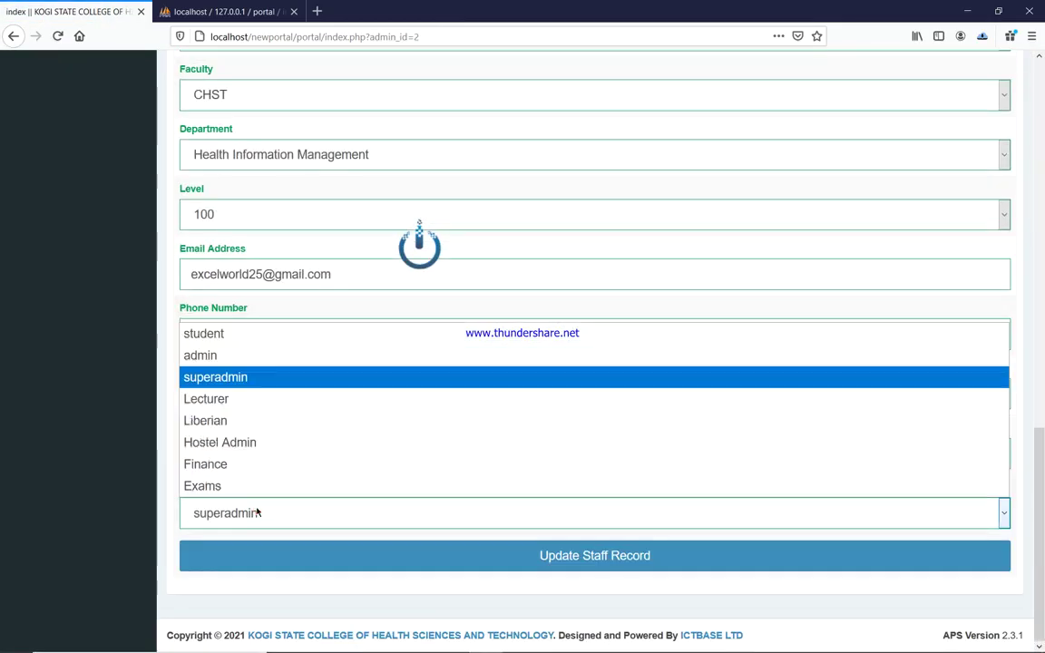
pyautogui.click(221, 421)
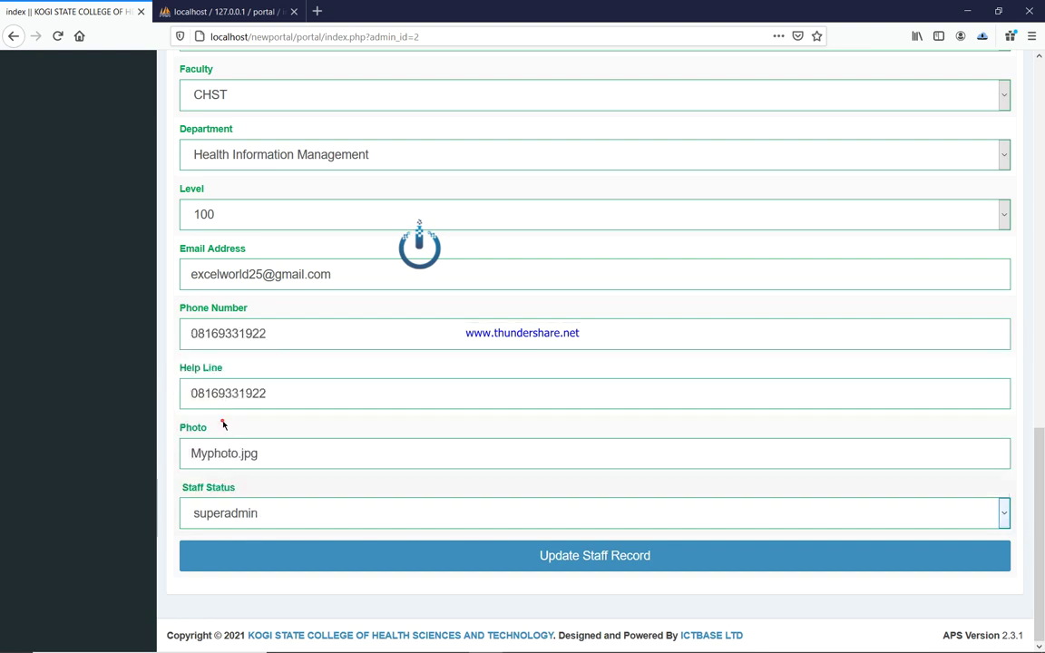
pyautogui.click(547, 568)
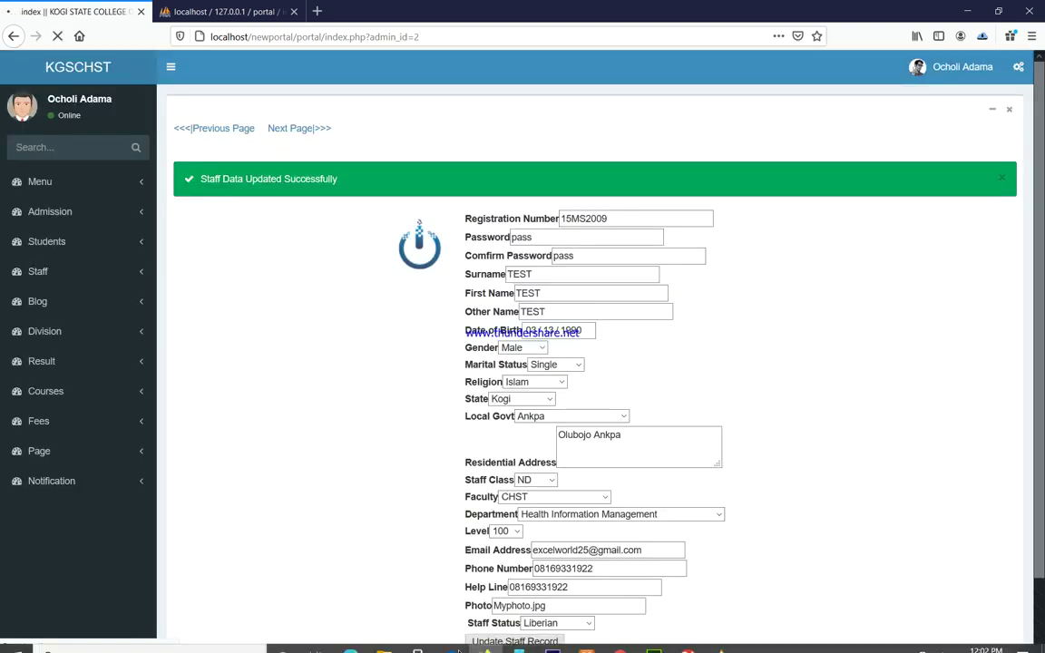
# Reload the staff's Edge session, check the Library section, then return to the admin's Firefox window
pyautogui.click(350, 646)
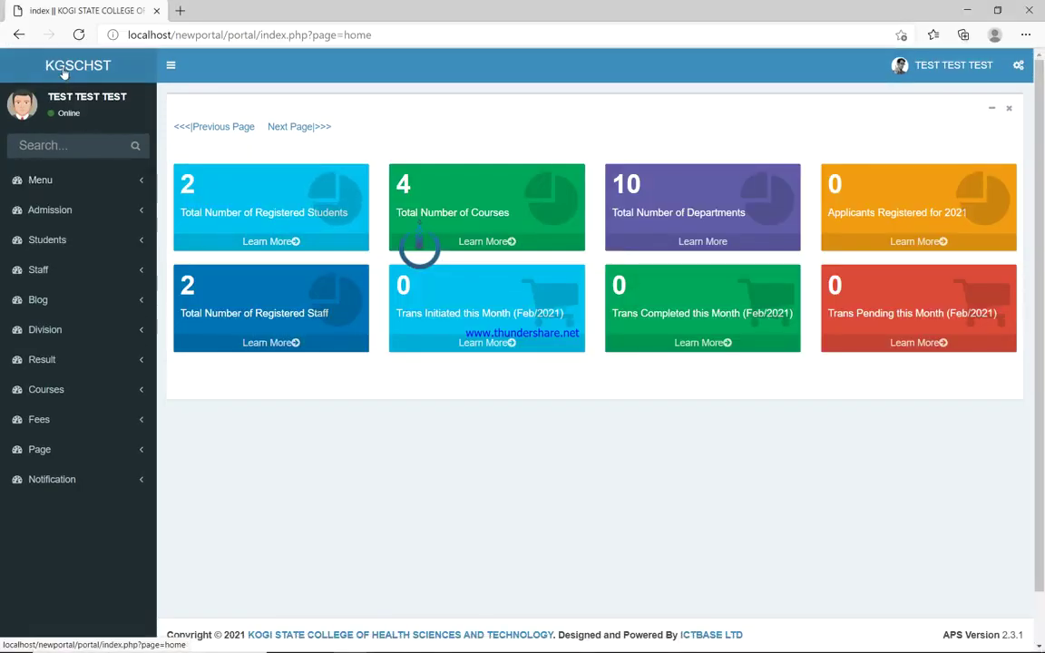
pyautogui.click(60, 68)
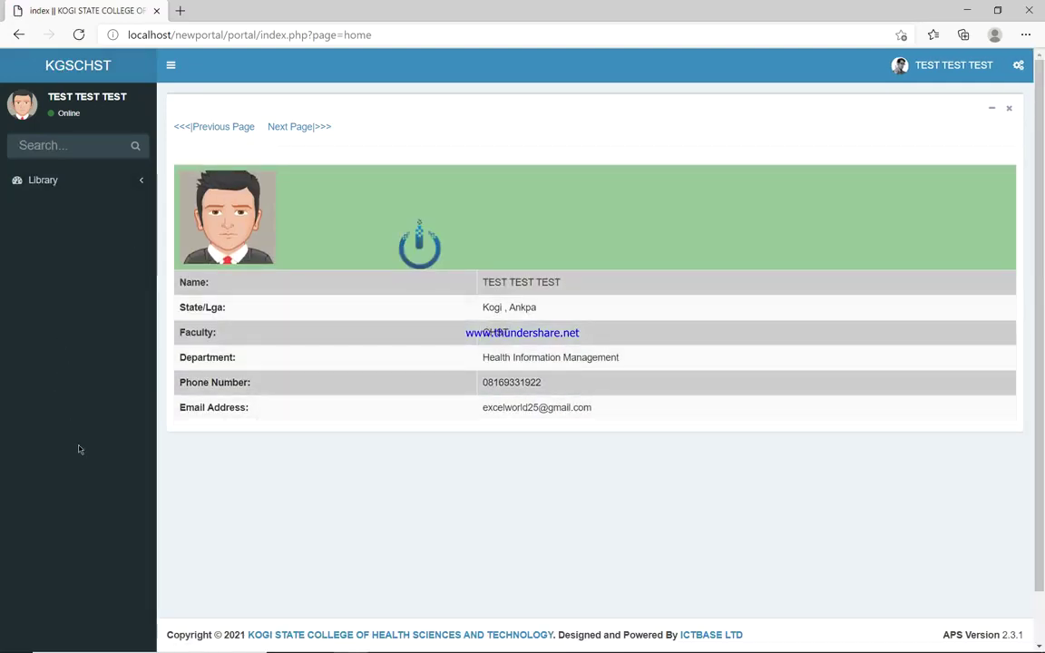
pyautogui.click(56, 191)
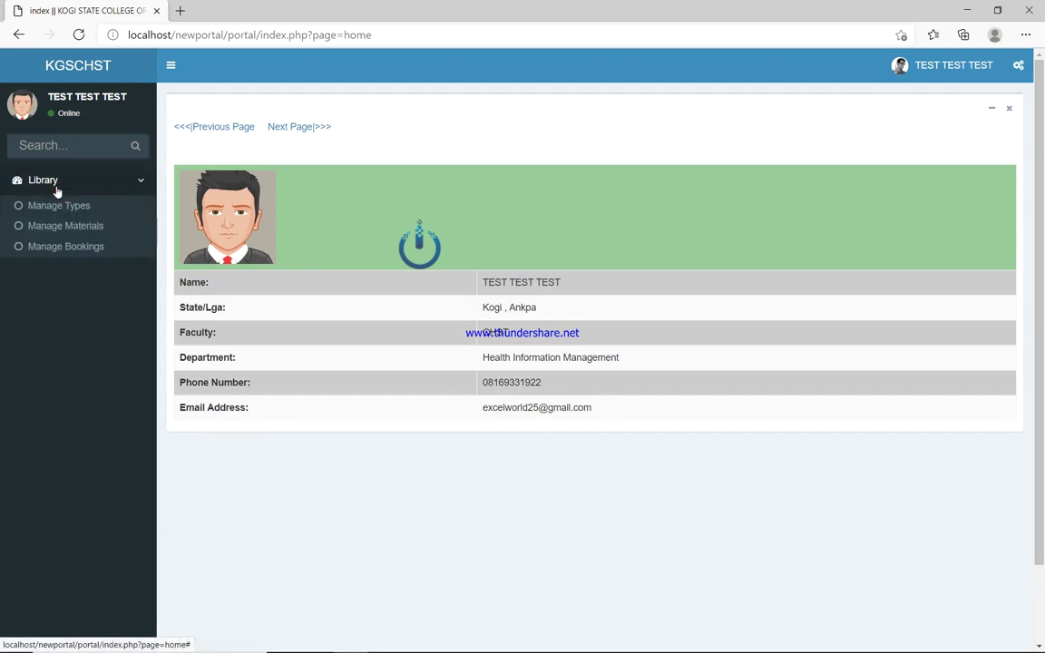
pyautogui.click(55, 184)
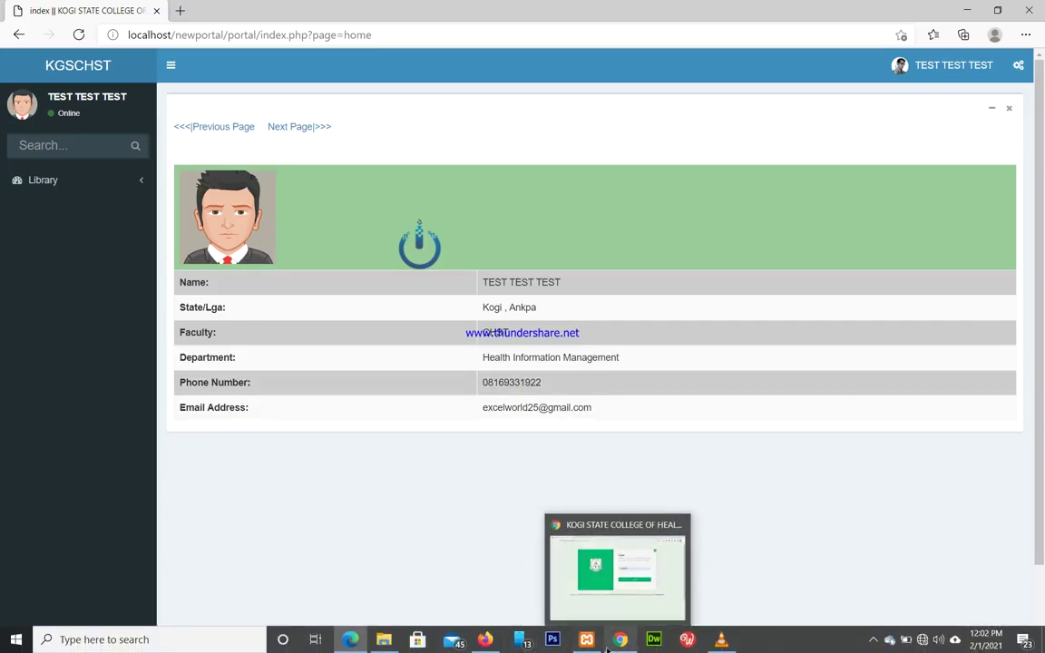
pyautogui.click(450, 611)
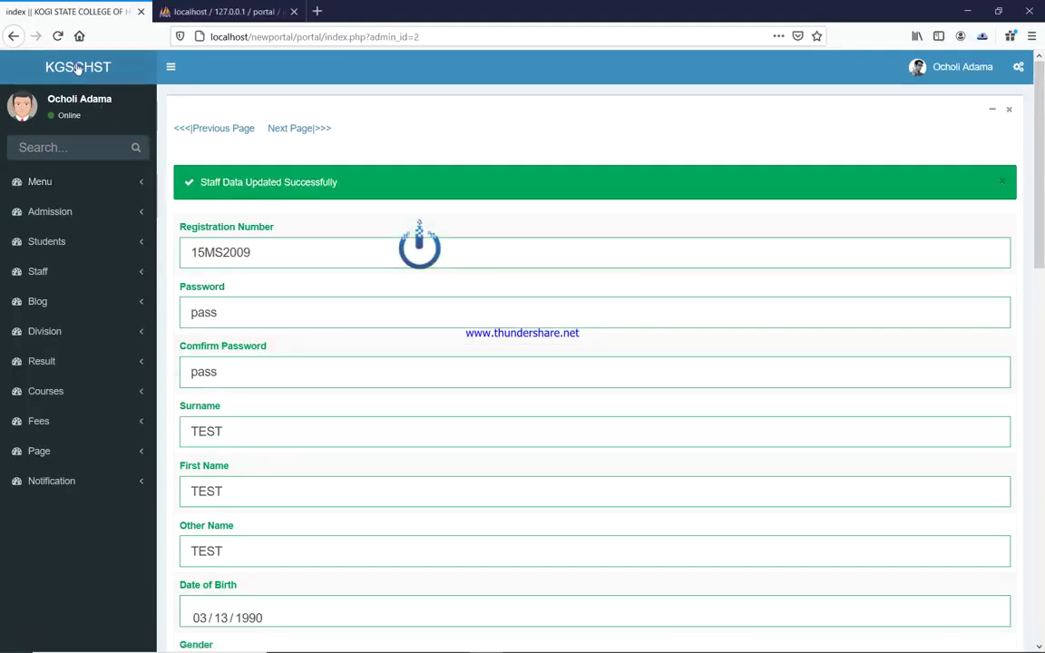
# Browse the Documentation page, then open General Function and view its Session/Semester section
pyautogui.click(41, 211)
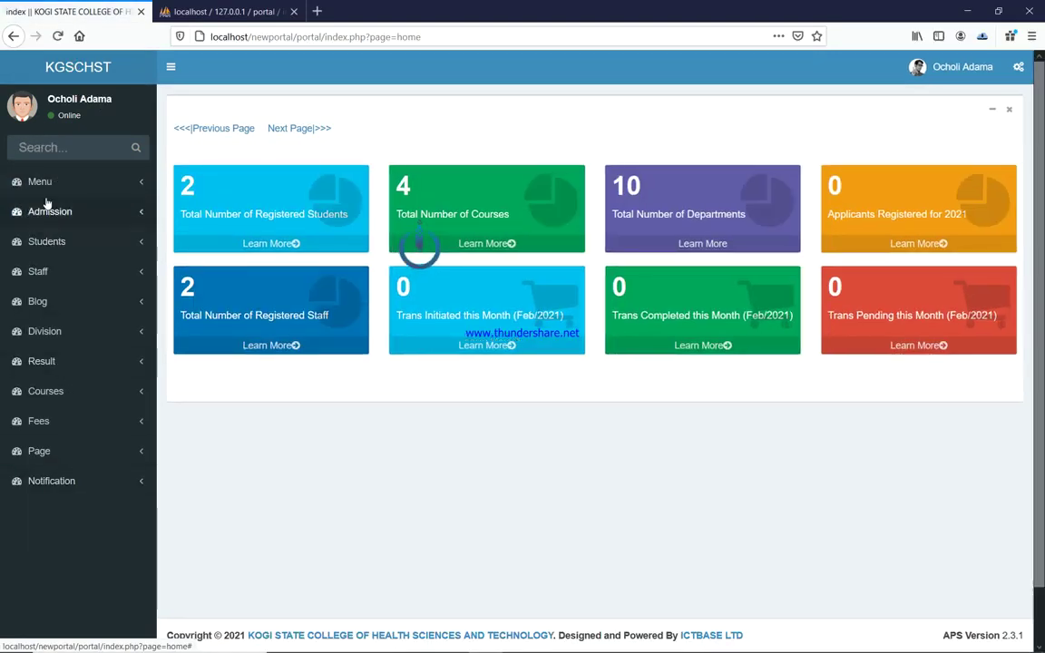
pyautogui.click(40, 182)
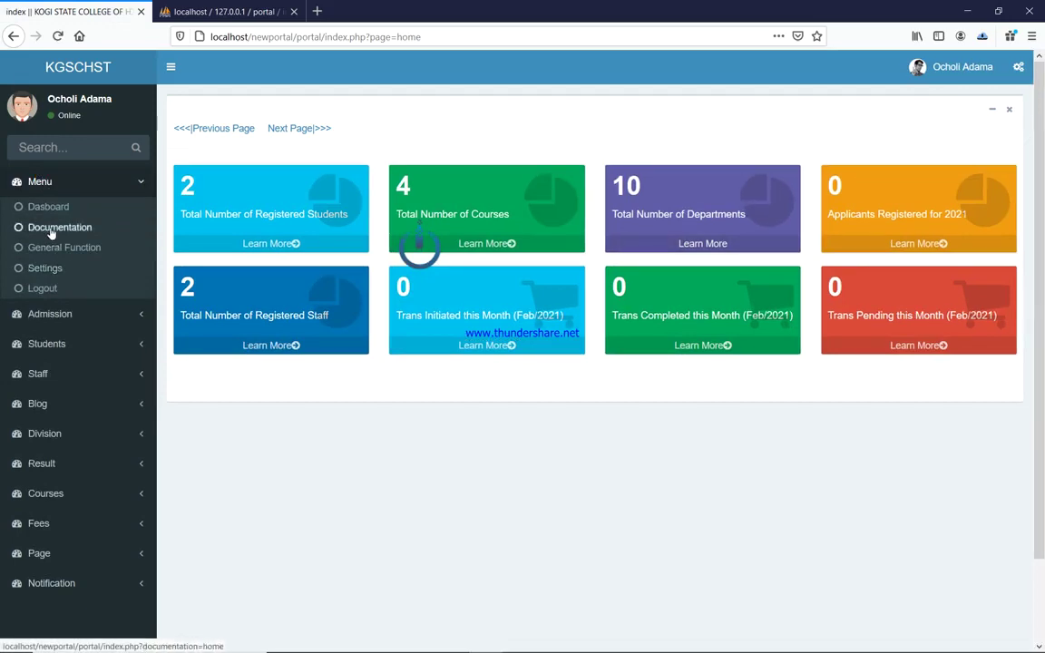
pyautogui.click(51, 232)
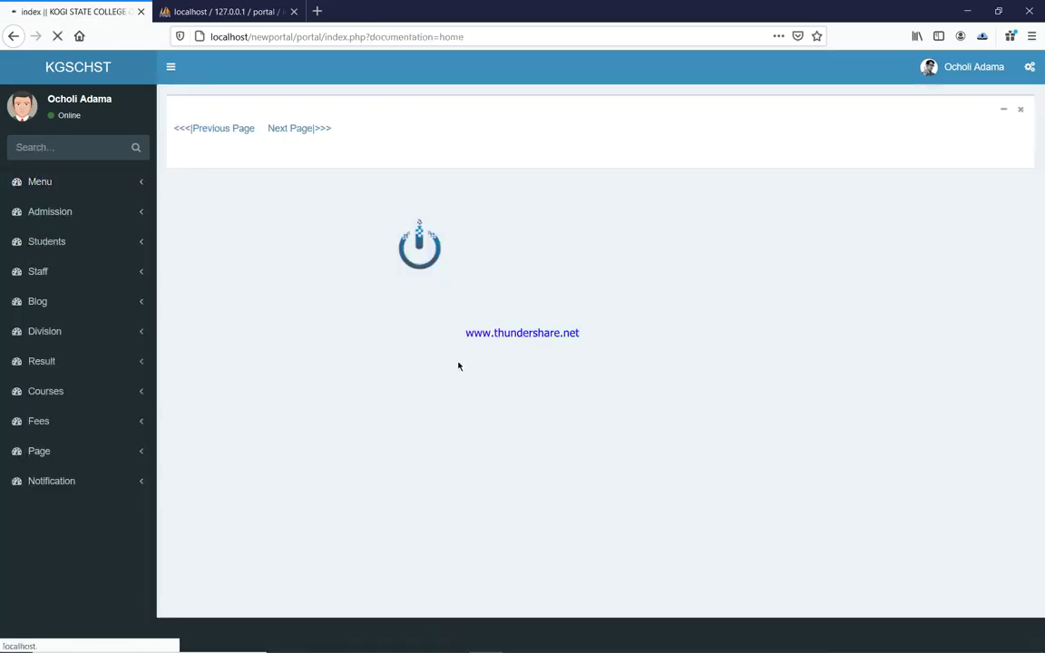
pyautogui.scroll(-5, 461, 367)
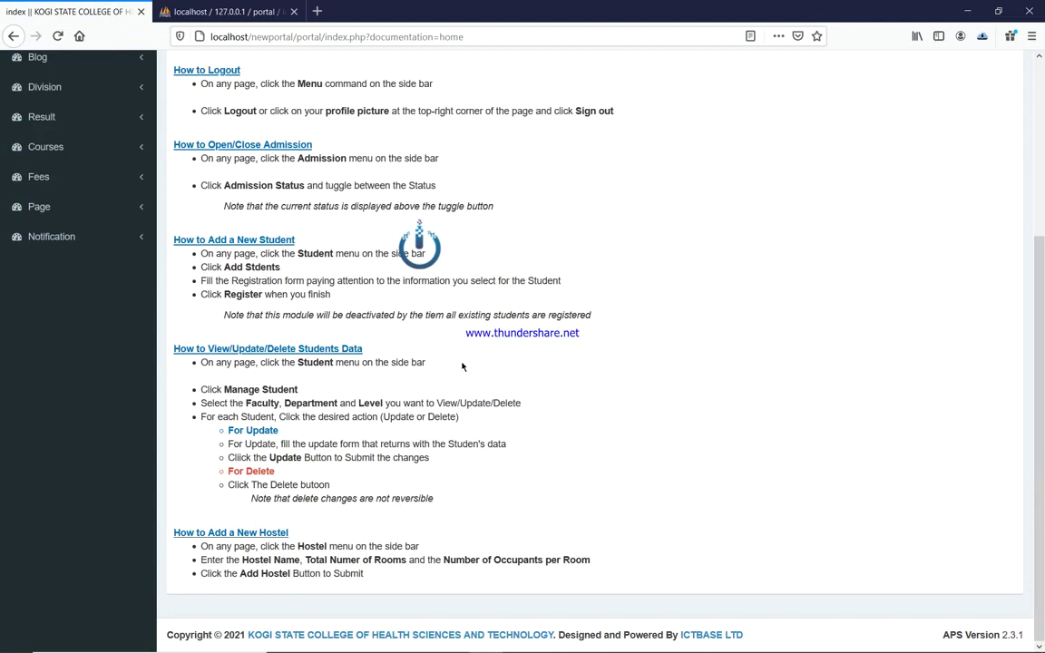
pyautogui.scroll(3, 462, 366)
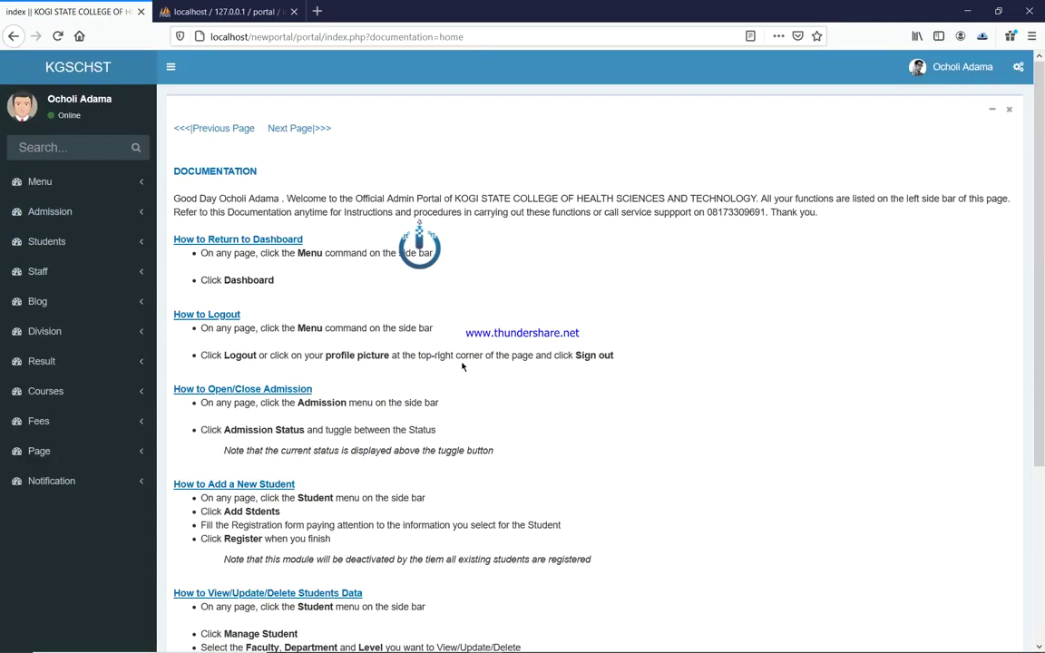
pyautogui.click(54, 185)
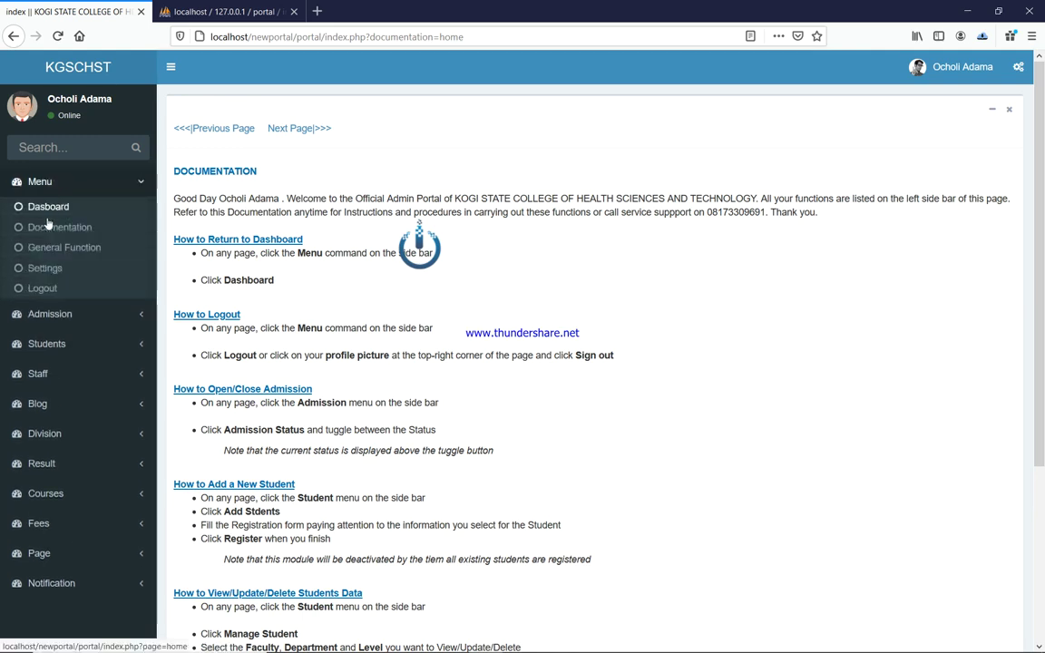
pyautogui.click(56, 248)
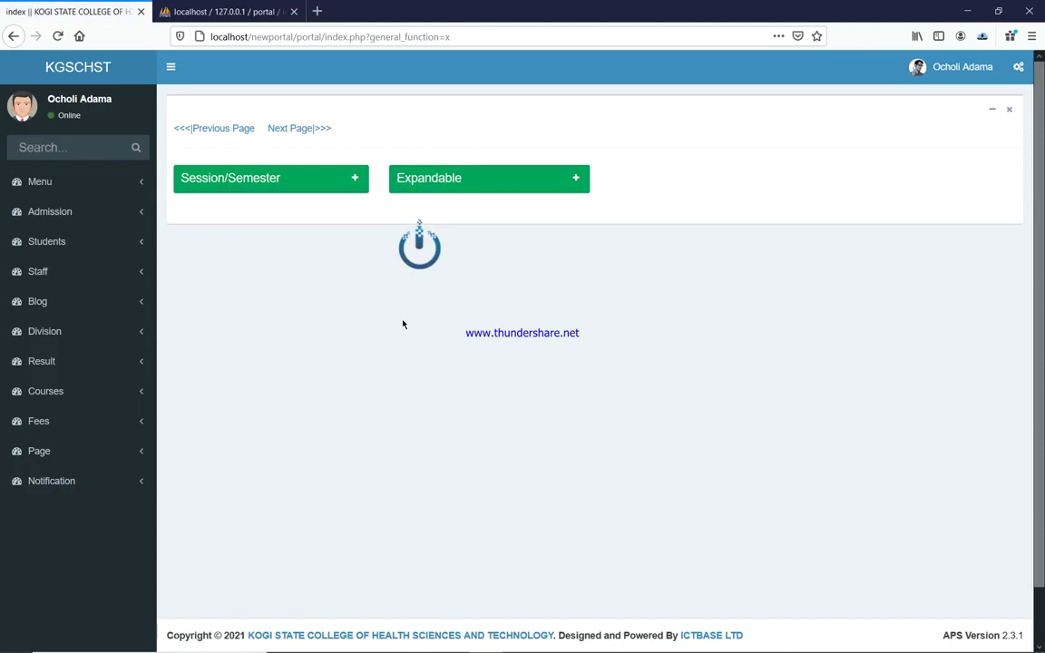
pyautogui.click(355, 179)
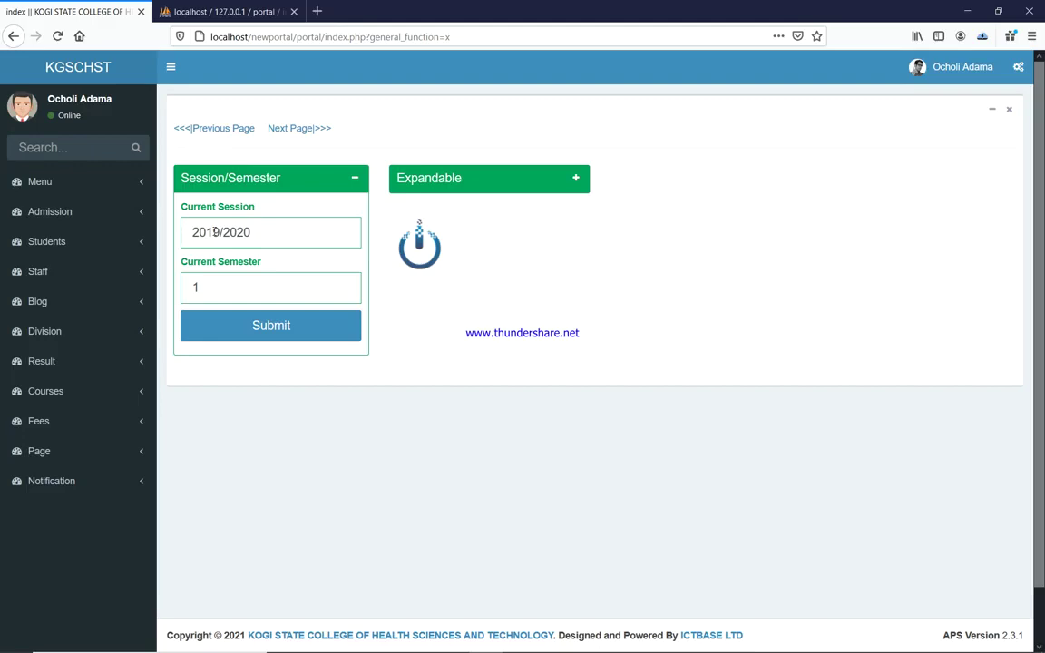
# Expand the General Function panels to show session 2019/2020, semester 1 and the admission open/close choices
pyautogui.click(575, 179)
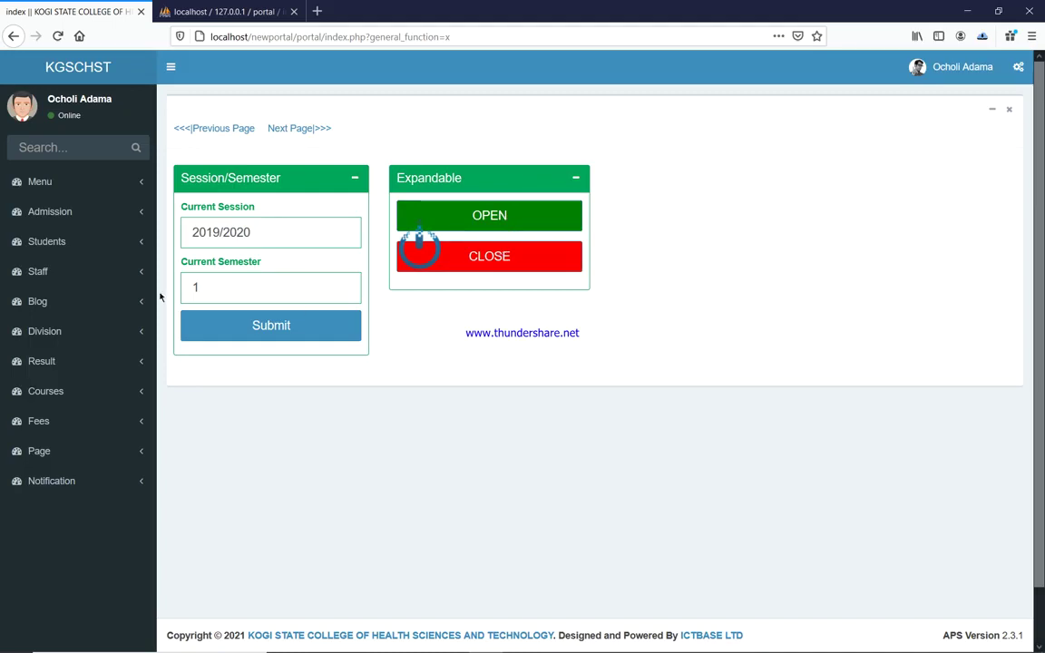
pyautogui.click(50, 211)
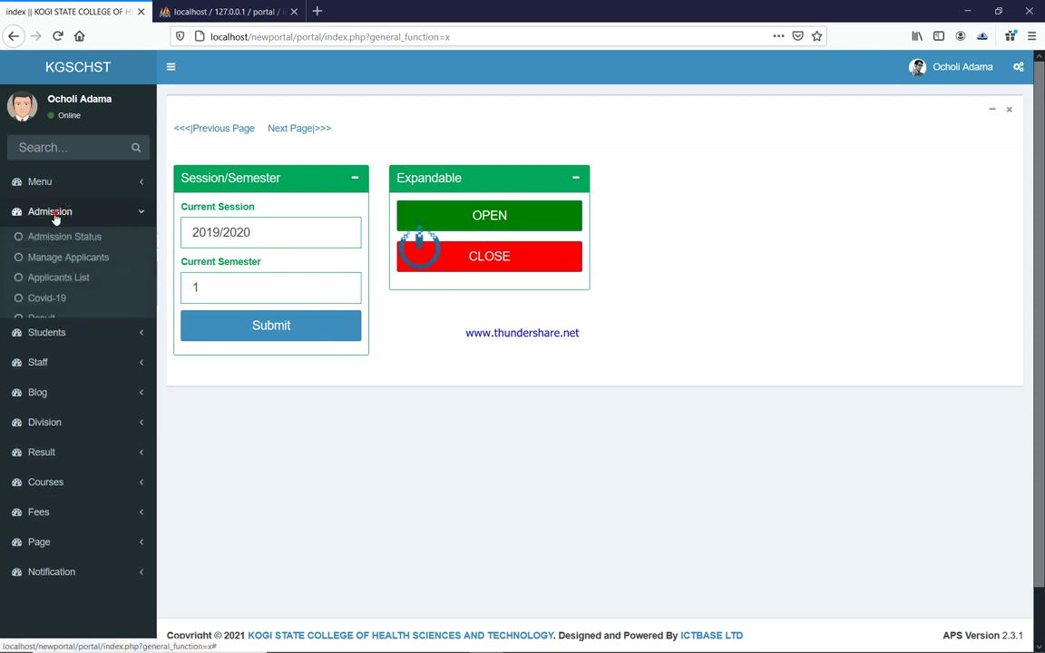
pyautogui.click(43, 182)
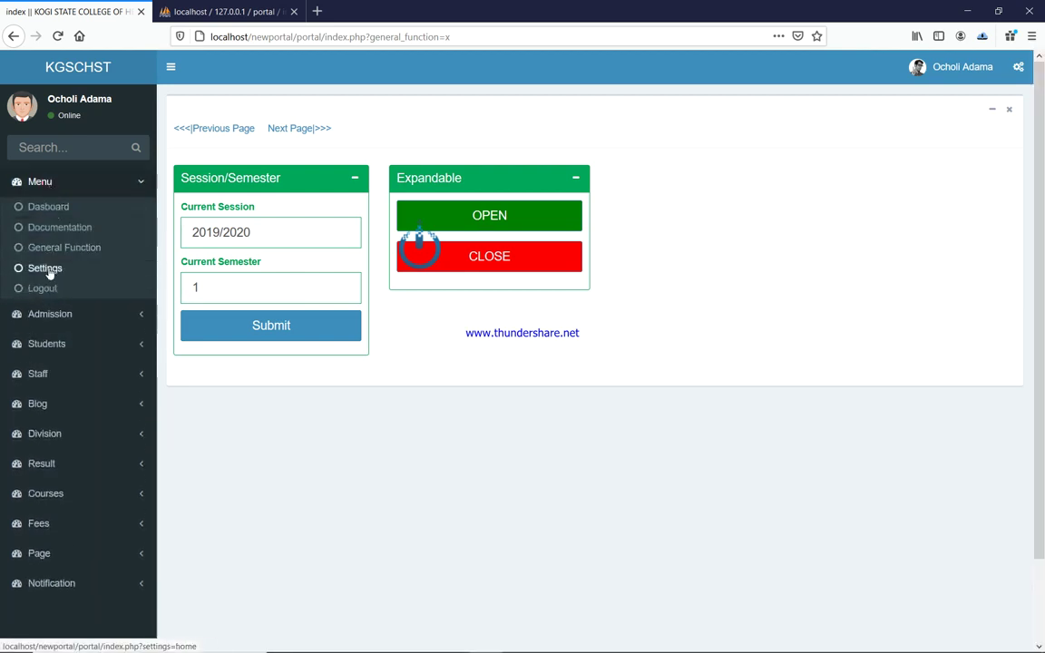
# Open Settings and review the school name, acronym KGSCHST and address IDAH, KOGI STATE
pyautogui.click(45, 270)
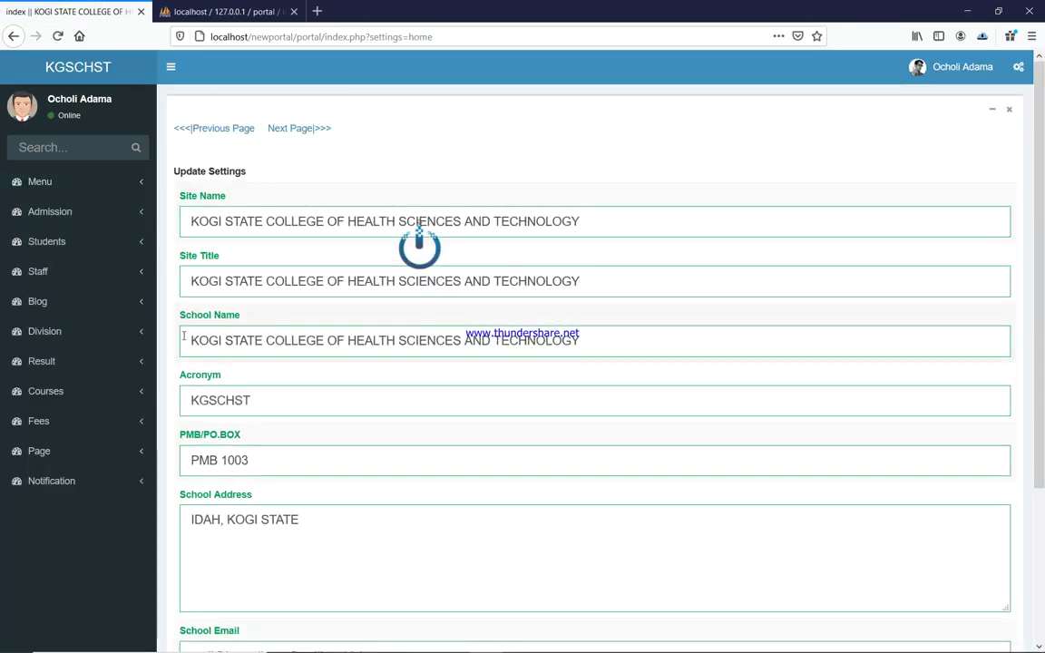
pyautogui.scroll(-2, 303, 356)
pyautogui.scroll(2, 328, 279)
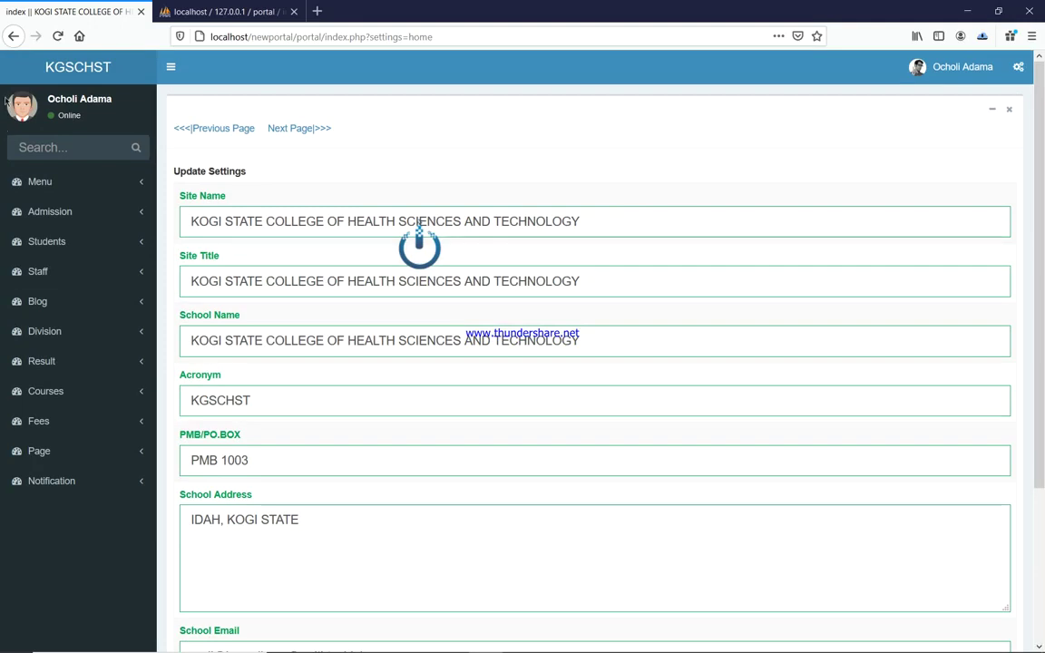
pyautogui.scroll(-3, 258, 291)
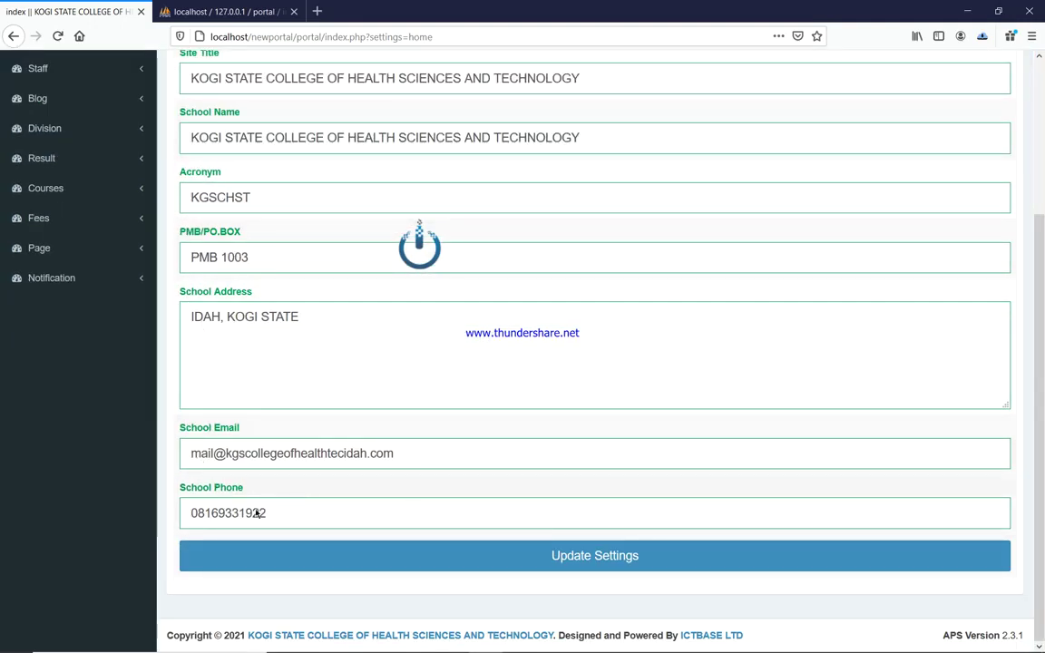
pyautogui.scroll(3, 545, 494)
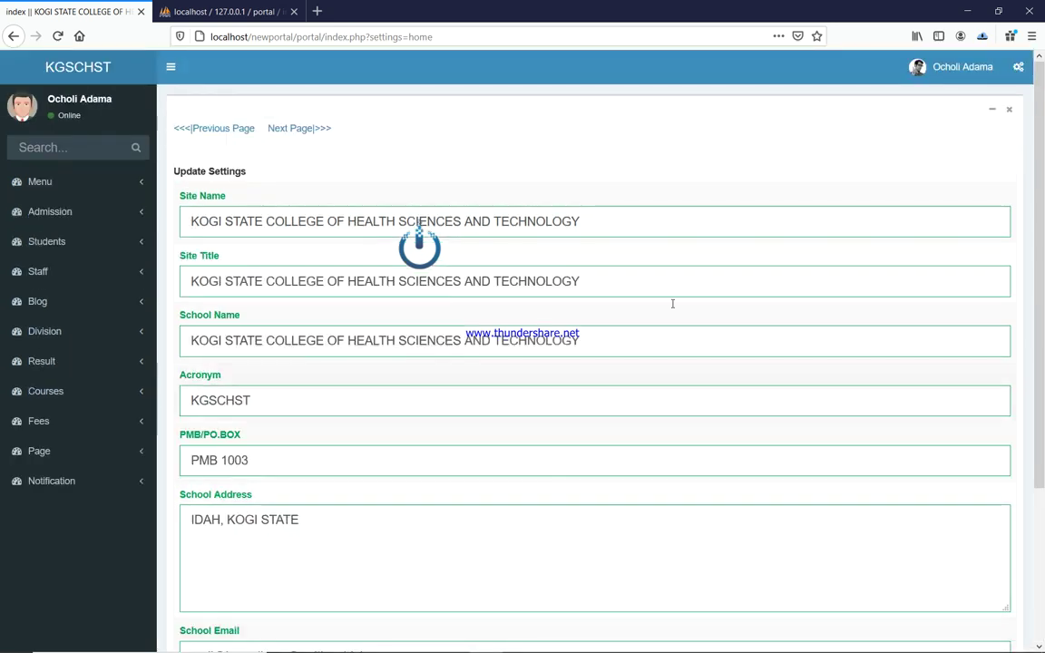
pyautogui.click(72, 192)
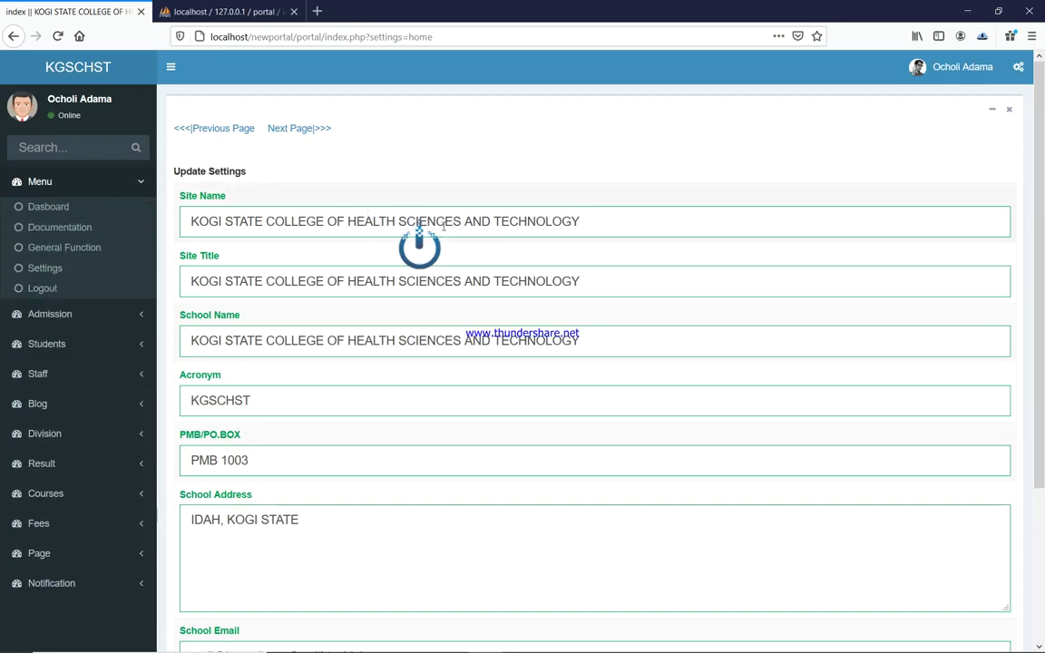
pyautogui.click(80, 185)
# Open Admission Status to confirm admission is currently turned ON
pyautogui.click(77, 216)
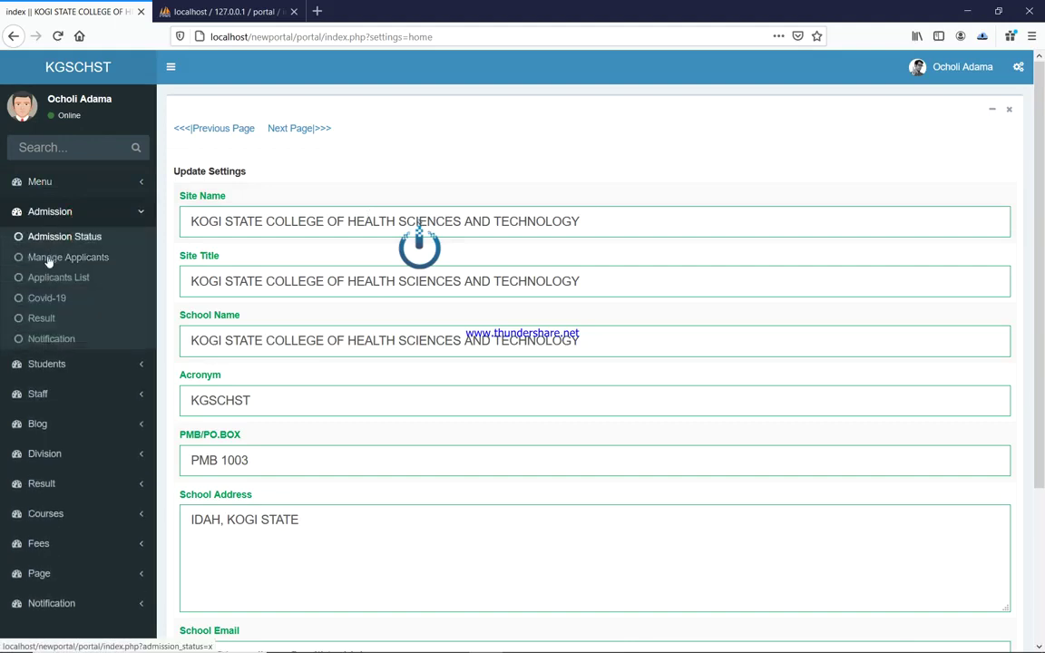
pyautogui.click(49, 238)
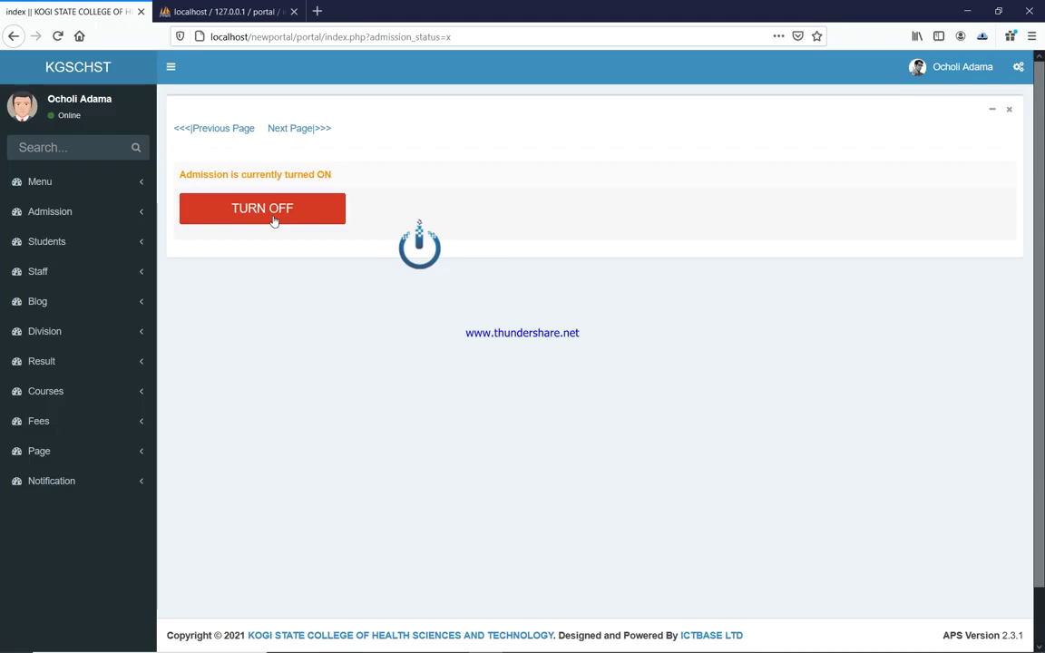
pyautogui.click(68, 214)
# In Manage Applicants, select year 2020 and submit to list the applicants
pyautogui.click(68, 259)
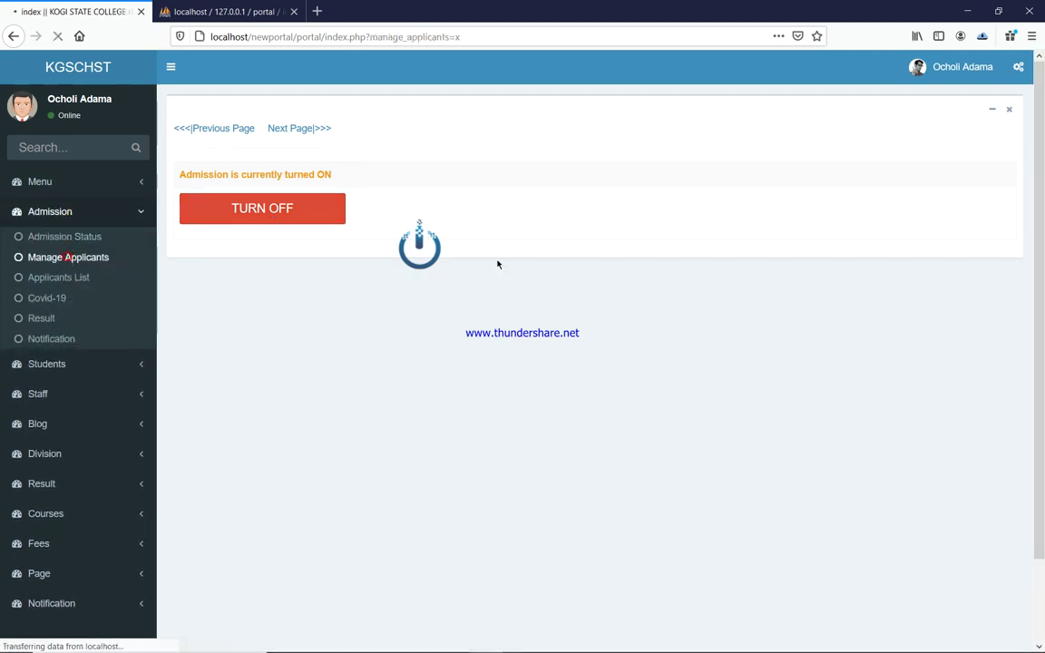
pyautogui.click(286, 188)
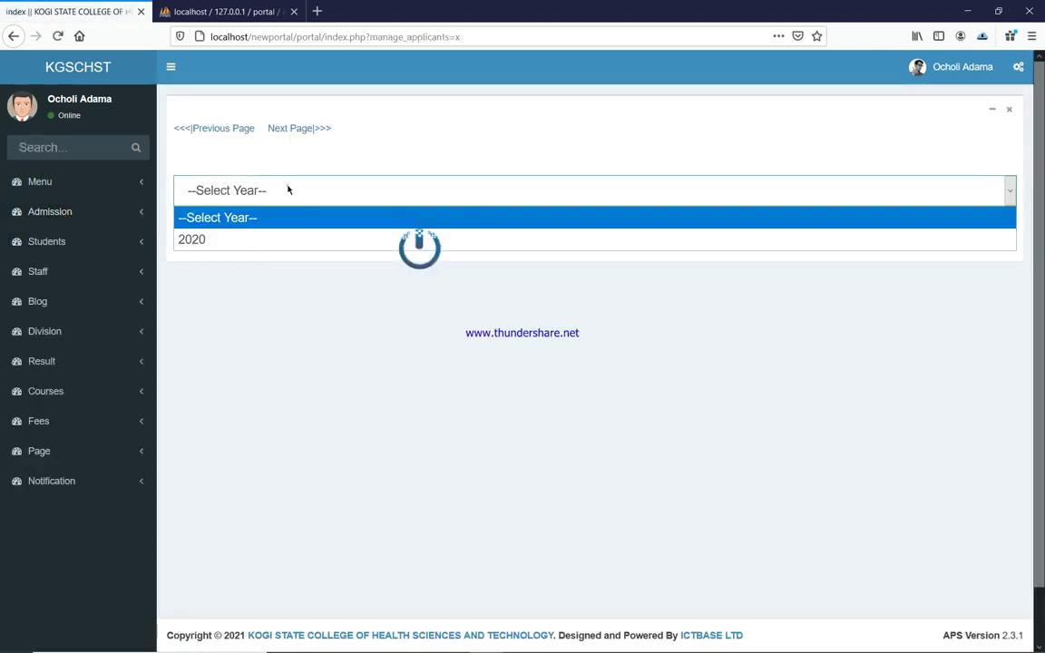
pyautogui.click(243, 238)
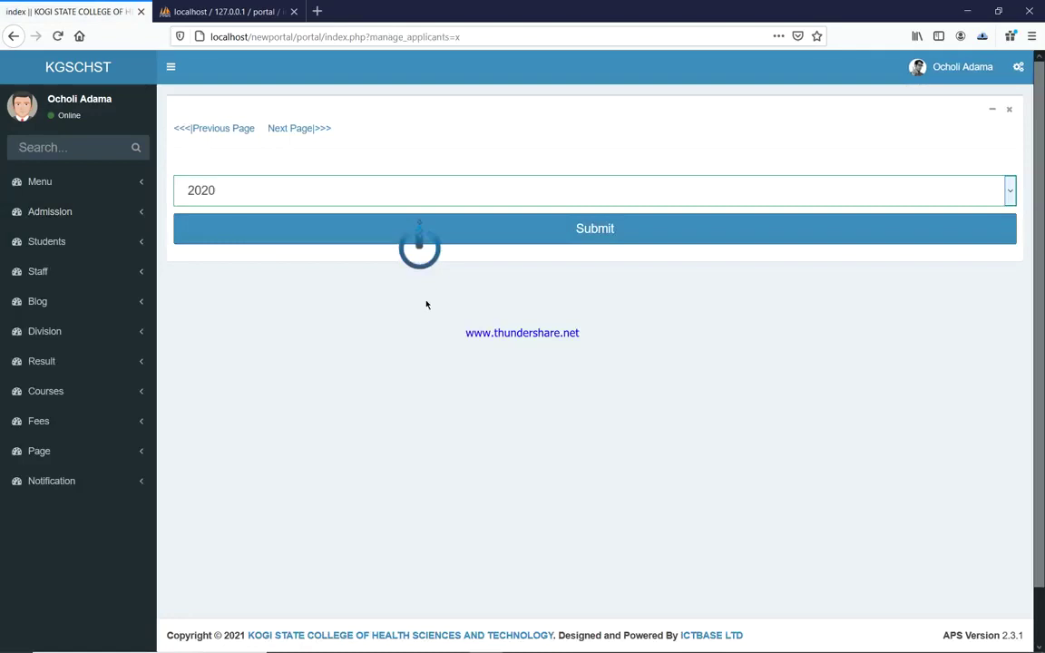
pyautogui.click(549, 221)
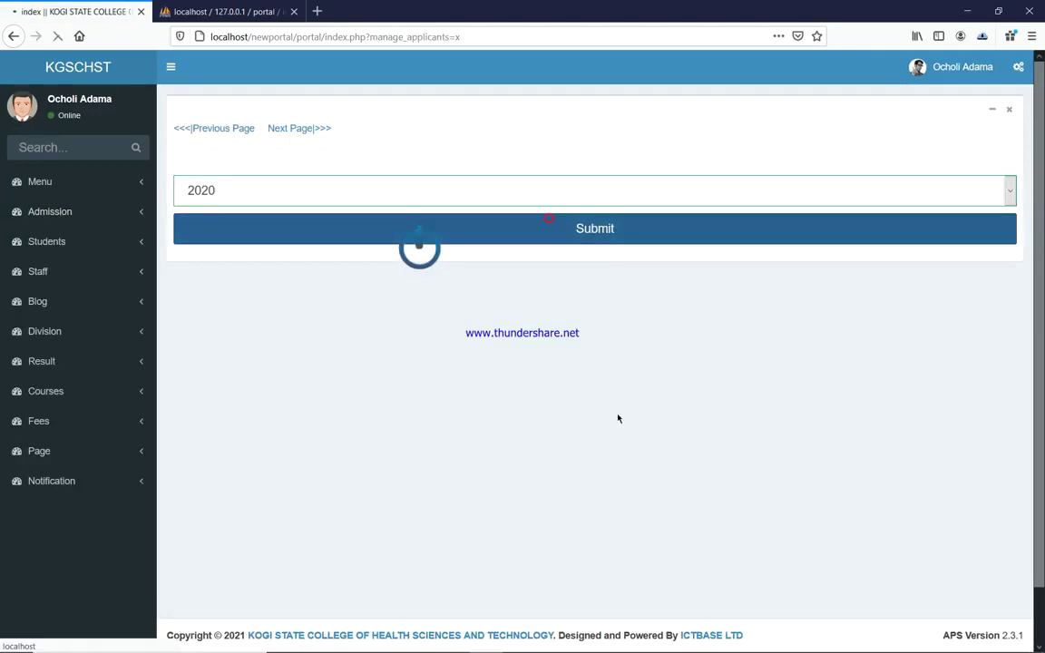
pyautogui.scroll(-1, 616, 419)
pyautogui.scroll(1, 616, 420)
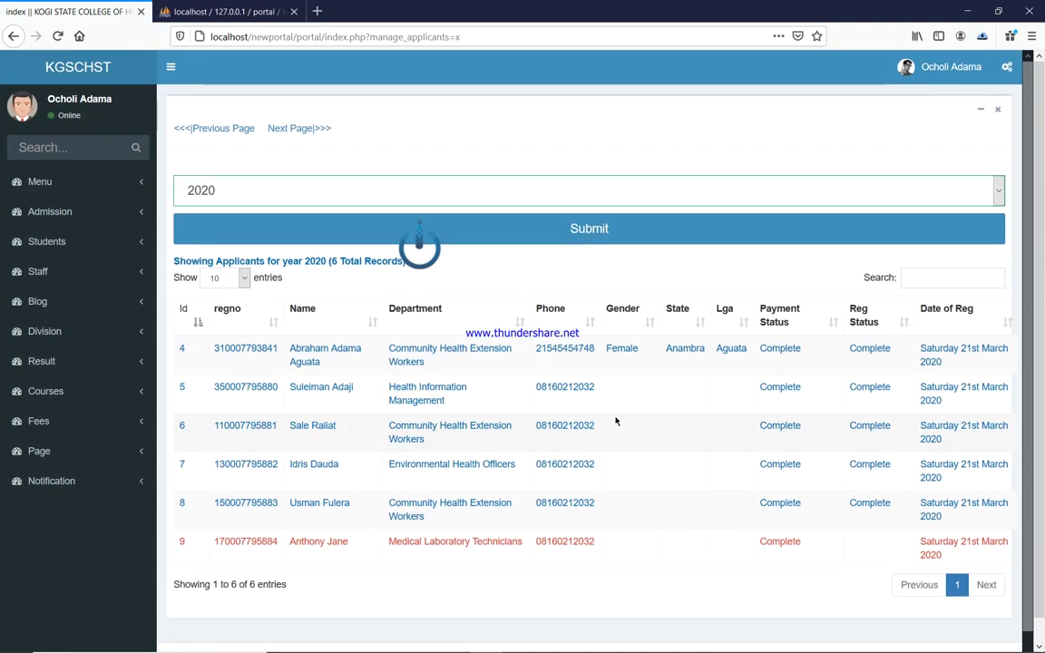
pyautogui.scroll(-1, 616, 419)
# Search the applicant table for 'sy8', then clear the search to show all 6 applicants
pyautogui.click(924, 240)
pyautogui.write('s')
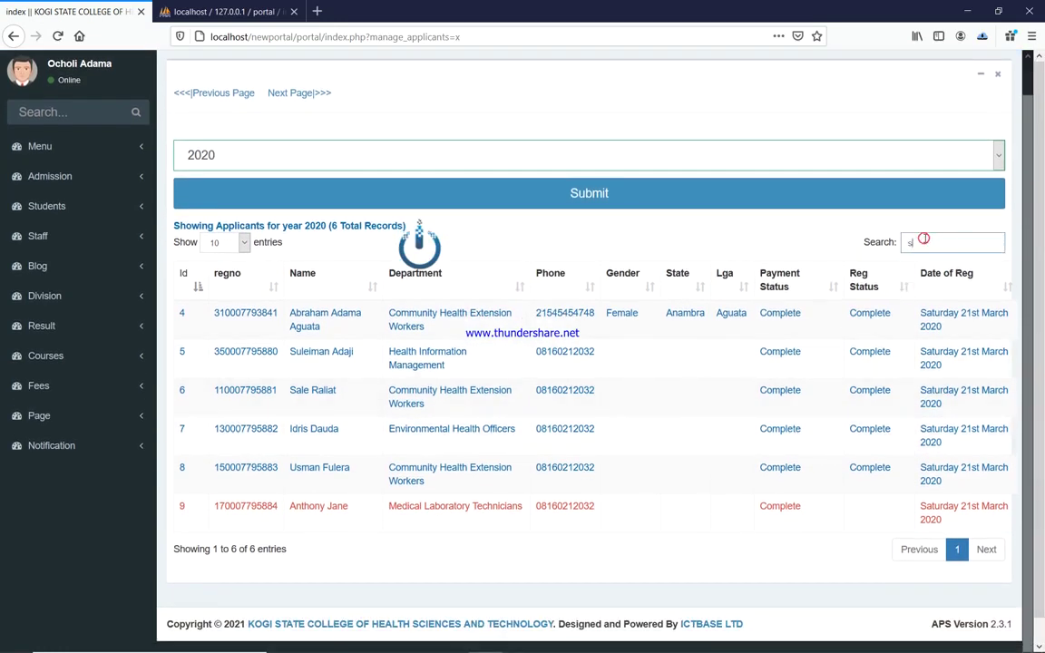
pyautogui.write('y8')
pyautogui.press('BackSpace')
pyautogui.press('BackSpace')
pyautogui.press('BackSpace')
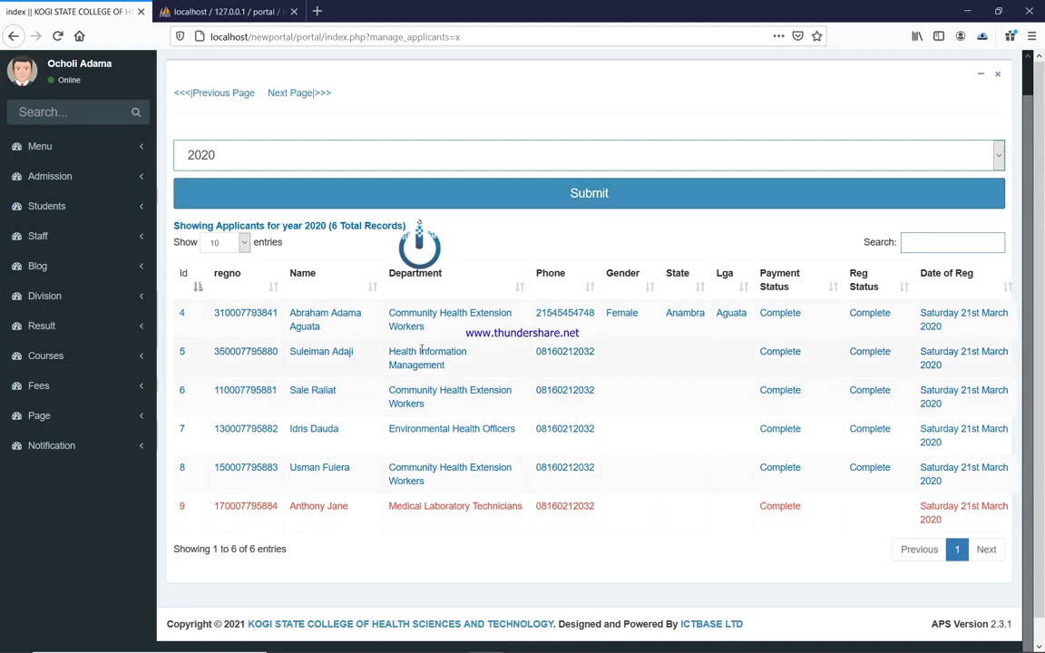
pyautogui.click(55, 186)
pyautogui.scroll(1, 24, 187)
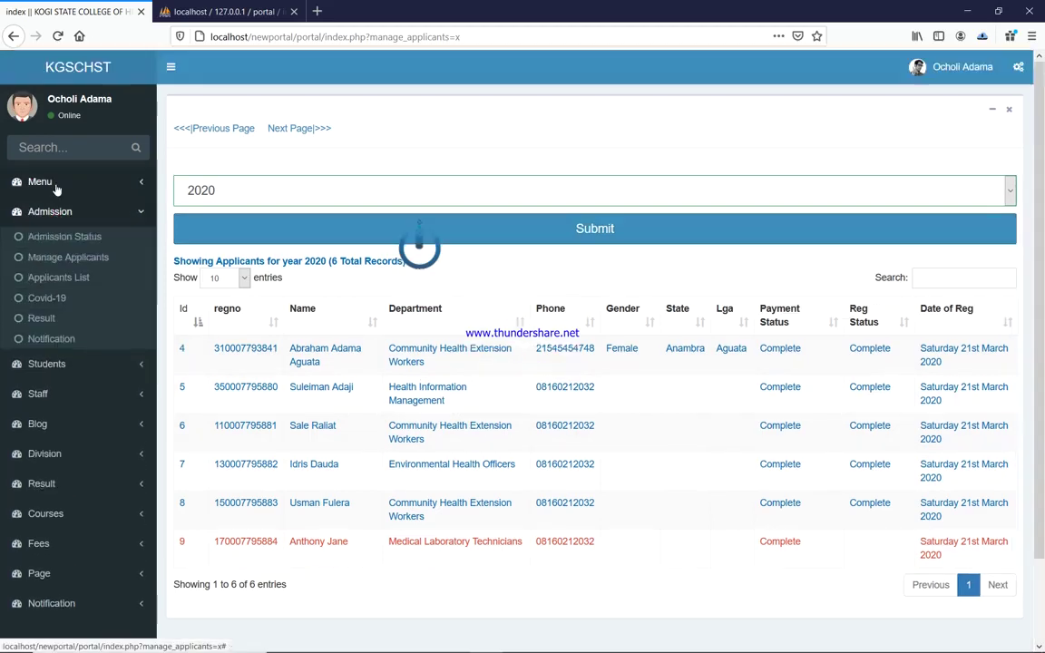
pyautogui.doubleClick(307, 541)
pyautogui.click(311, 542)
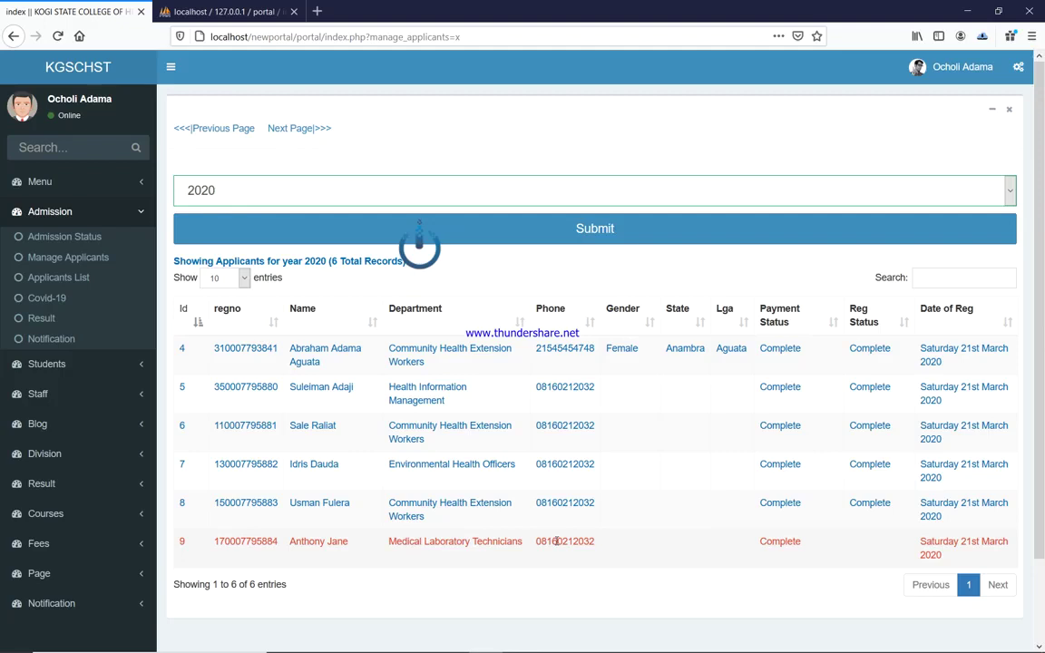
# Filter the Applicants List by year 2020 and the Idah college exam venue
pyautogui.click(55, 280)
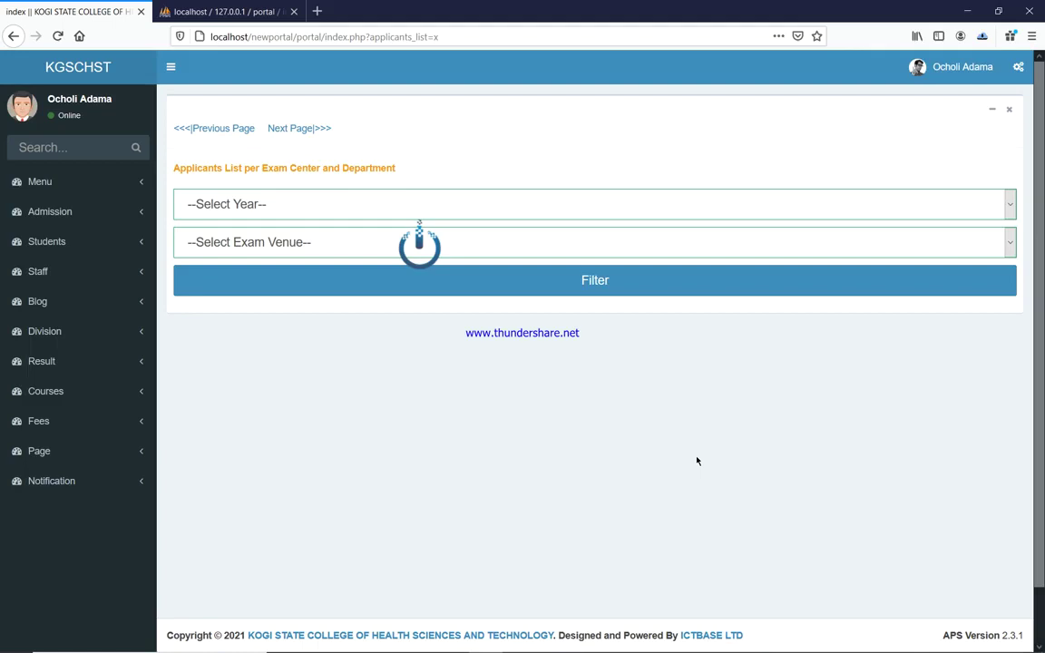
pyautogui.click(310, 210)
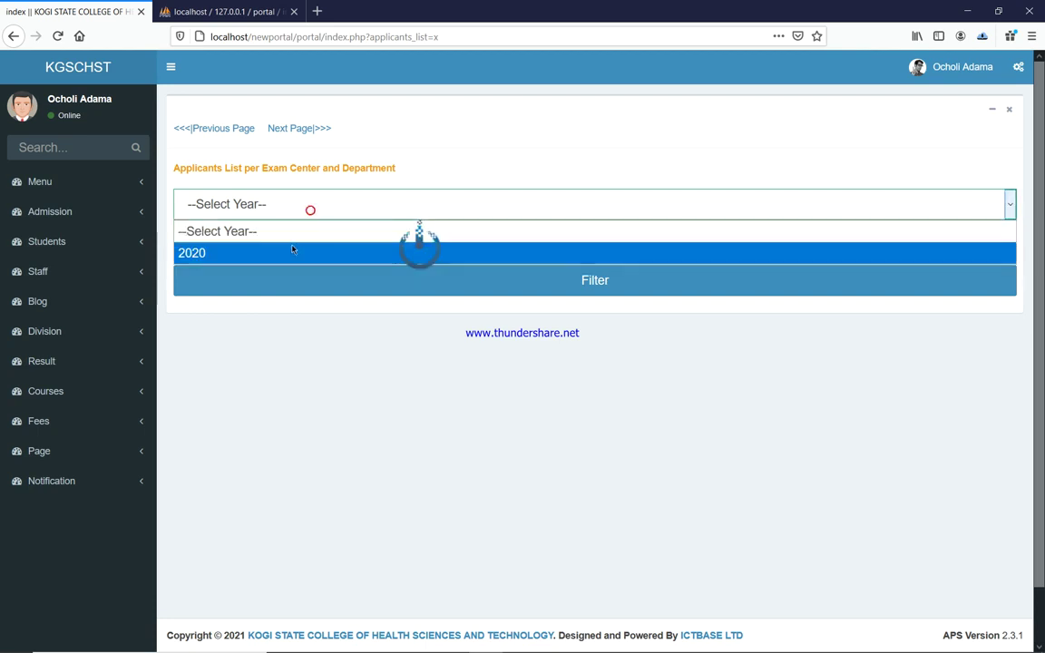
pyautogui.click(272, 253)
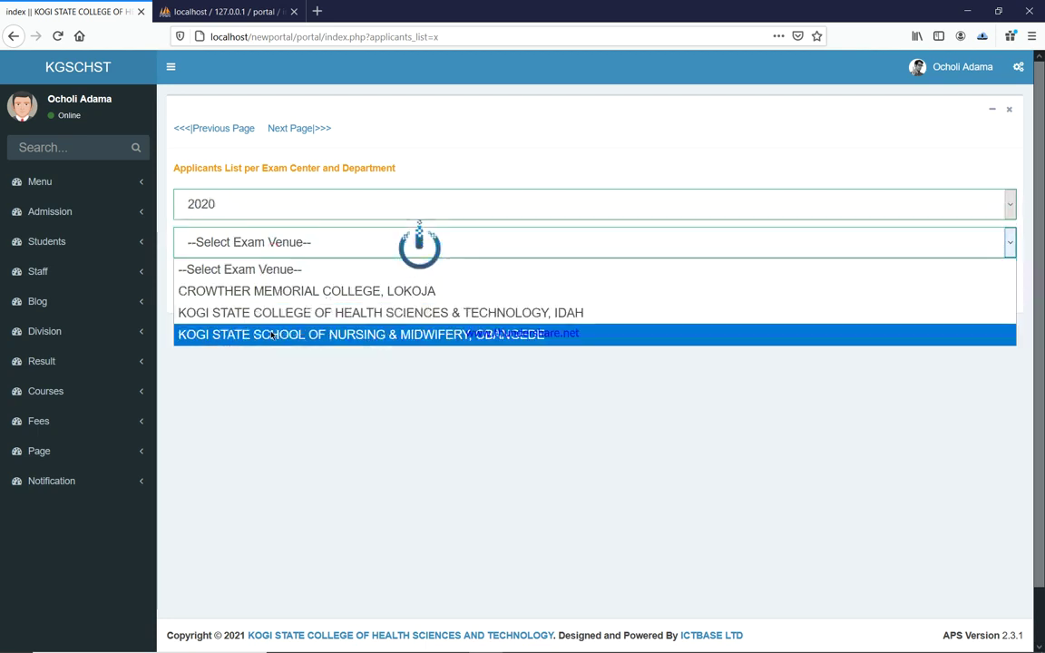
pyautogui.click(275, 314)
pyautogui.click(490, 282)
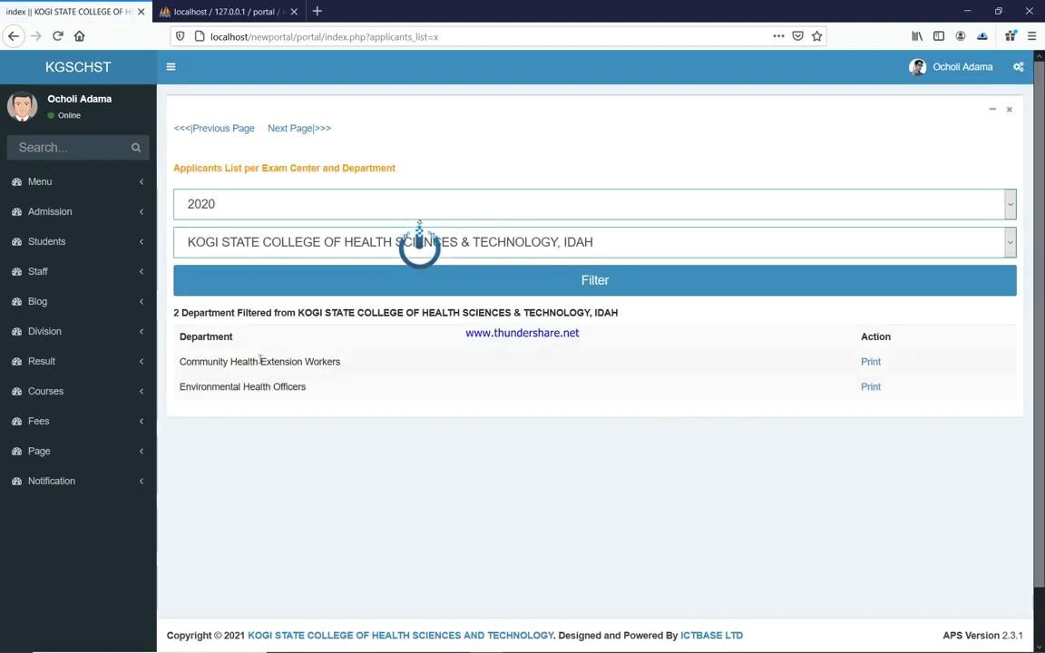
pyautogui.click(869, 364)
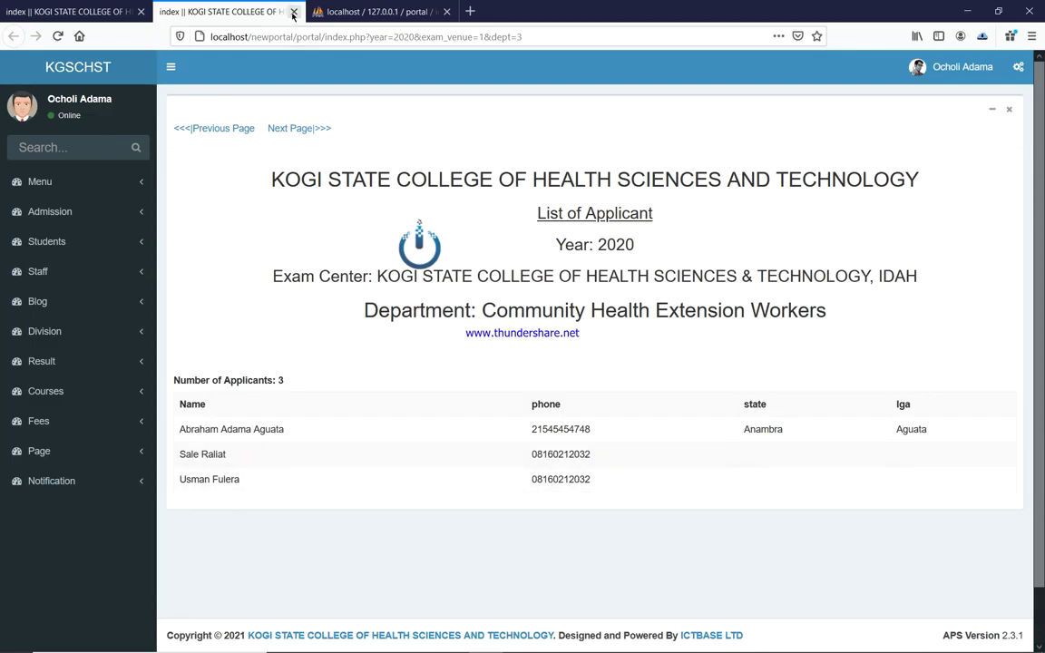
pyautogui.middleClick(264, 11)
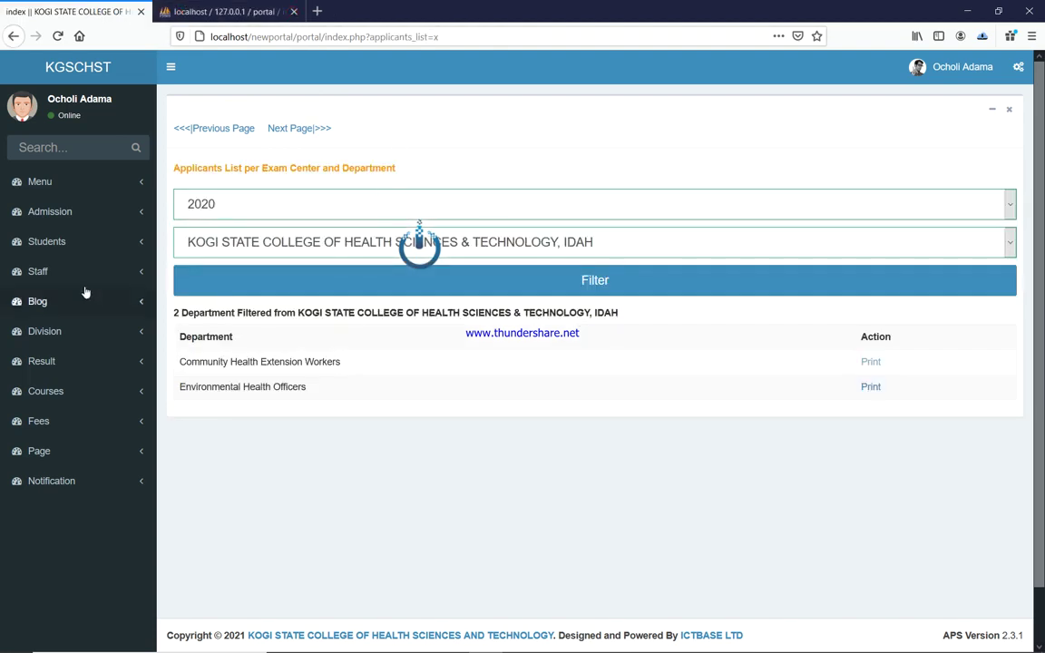
pyautogui.click(56, 215)
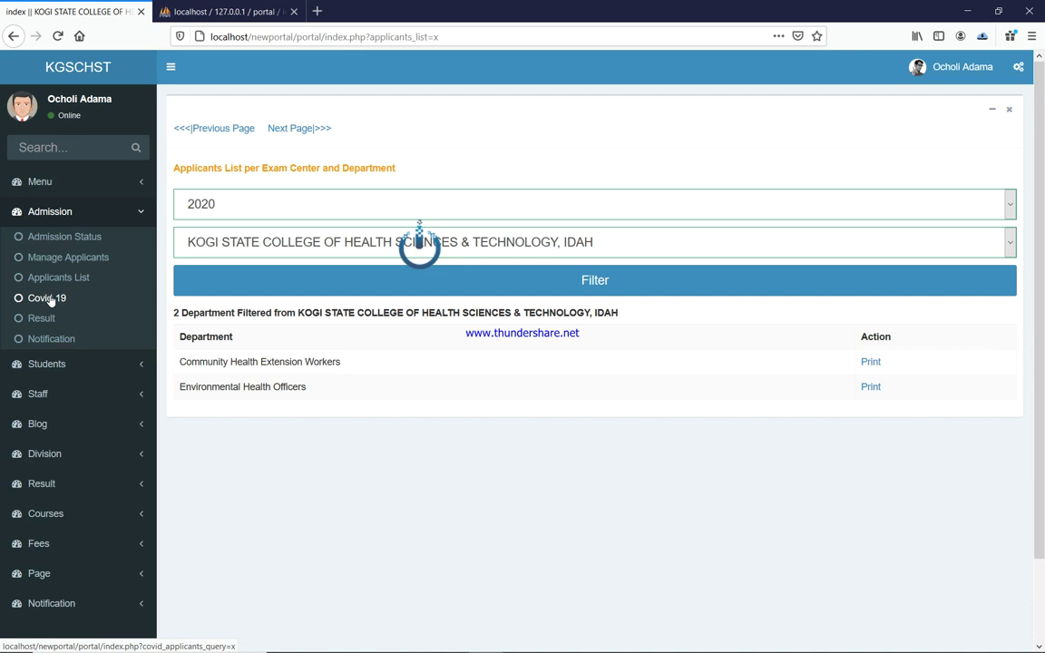
pyautogui.click(51, 300)
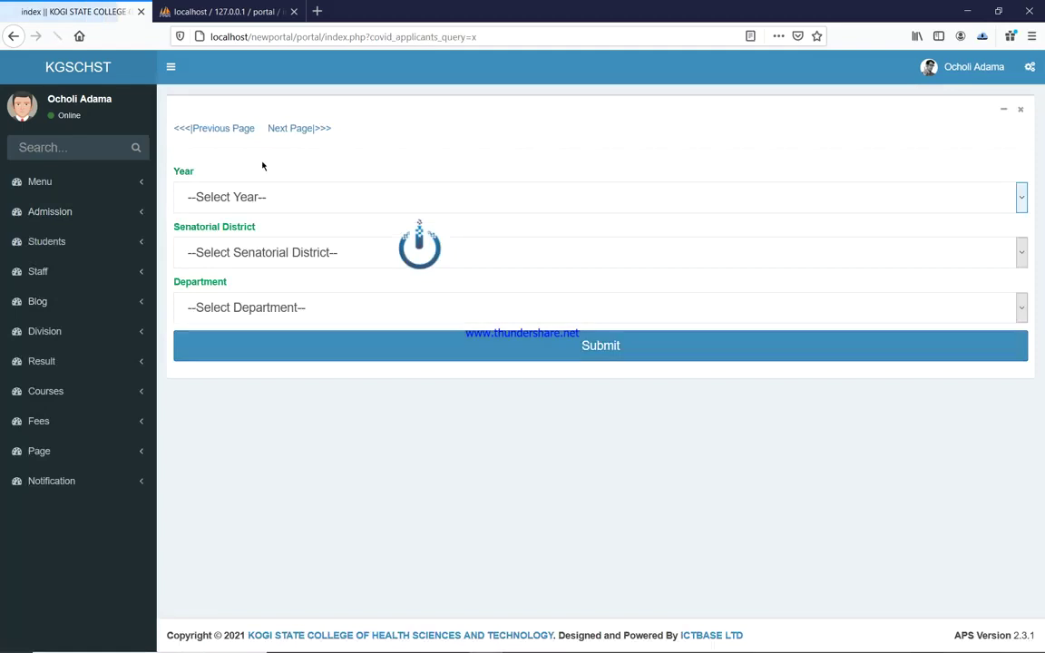
# Set the Covid-19 query to Year 2020, West district and Health Information Management department
pyautogui.click(227, 197)
pyautogui.click(222, 242)
pyautogui.click(309, 254)
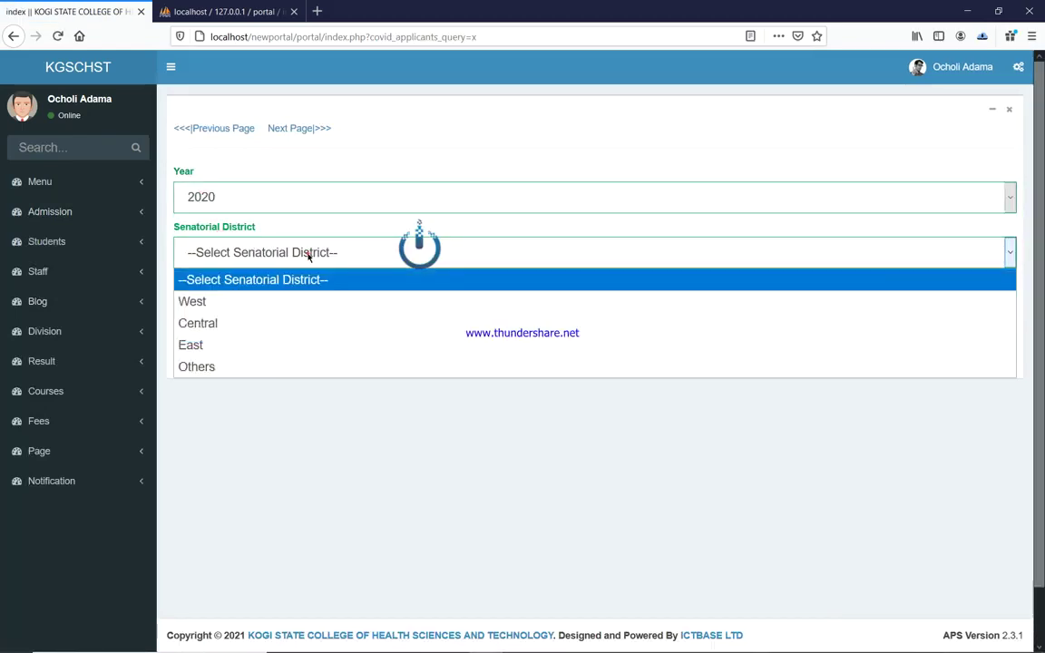
pyautogui.click(263, 302)
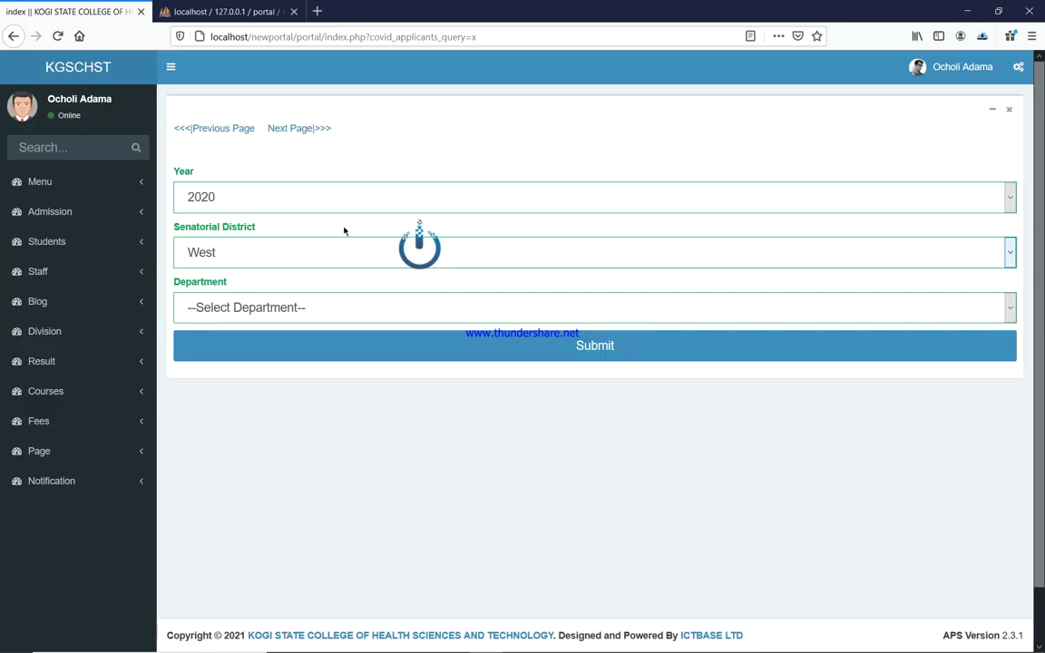
pyautogui.click(245, 253)
pyautogui.click(247, 313)
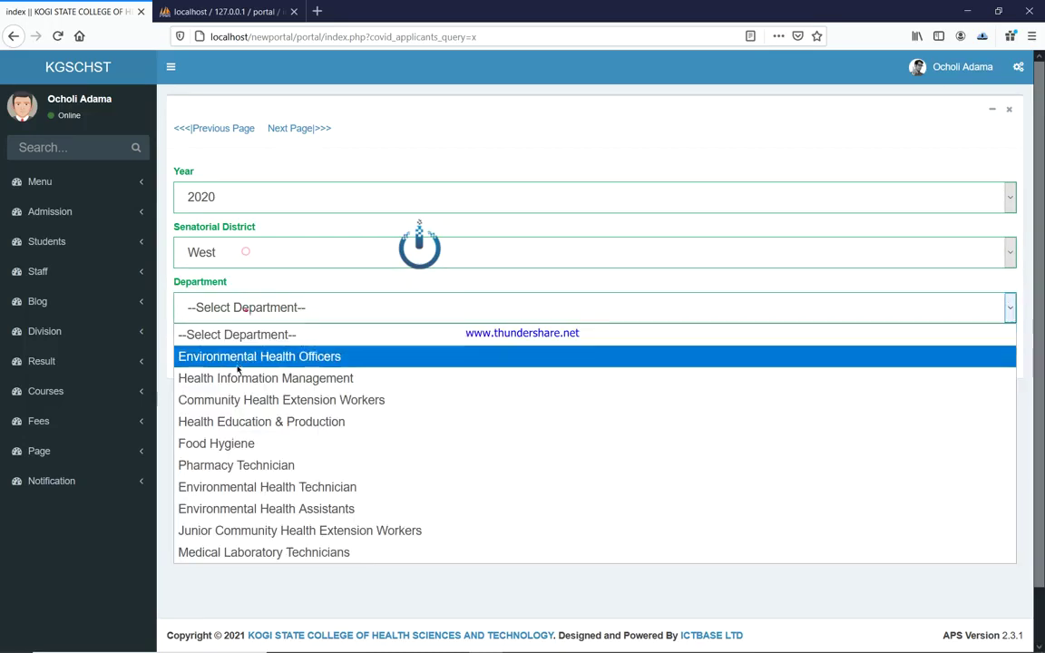
pyautogui.click(235, 374)
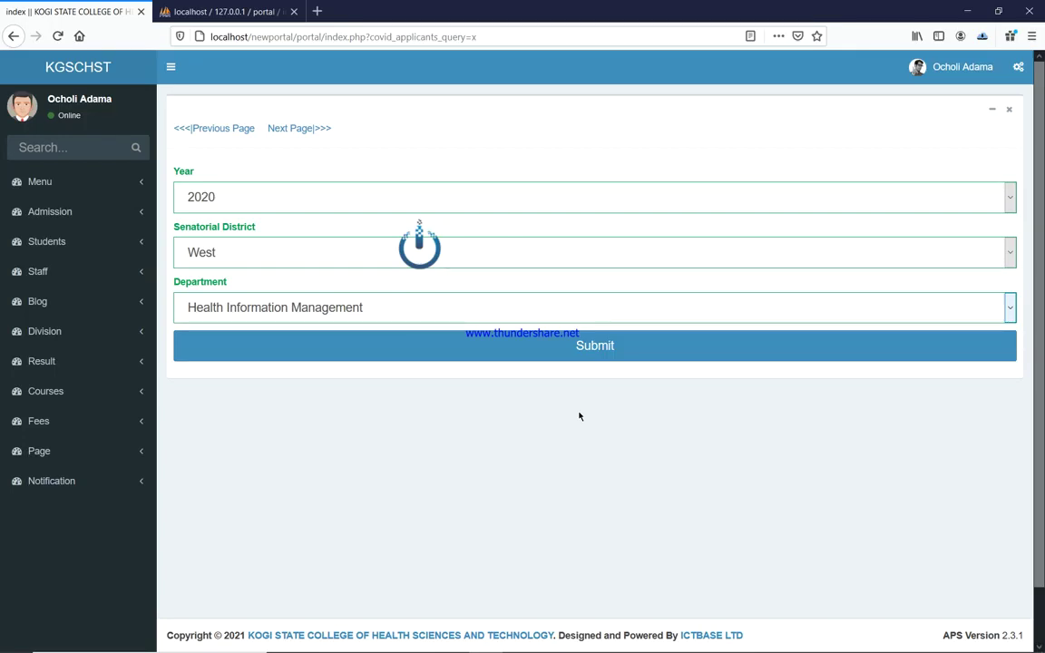
pyautogui.click(42, 212)
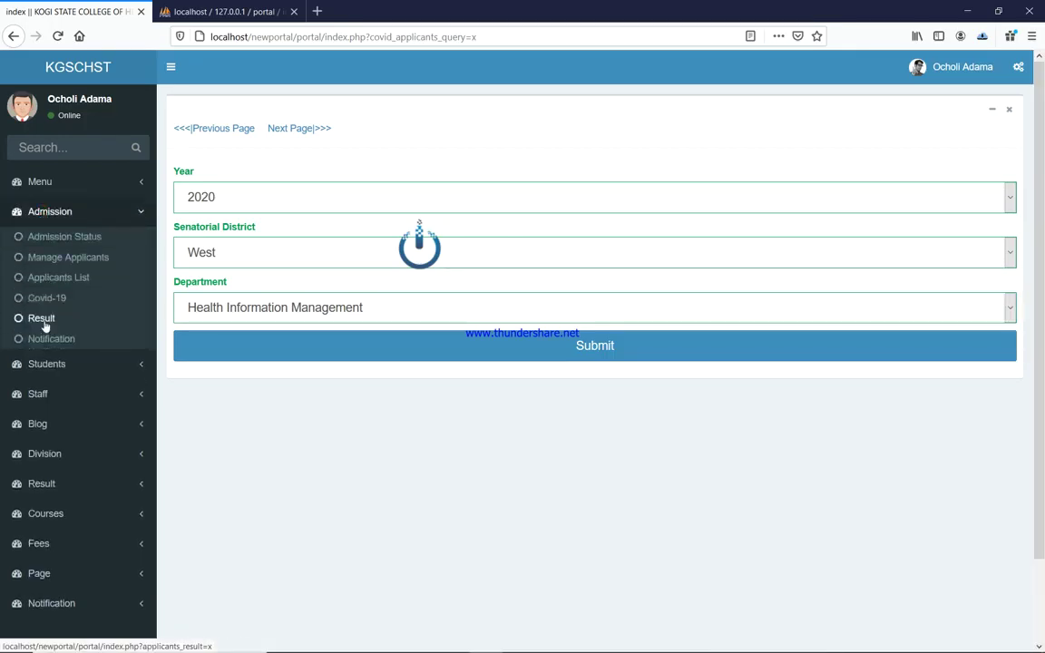
# Open Result and query CHST, Community Health Extension Workers, level 1
pyautogui.click(42, 320)
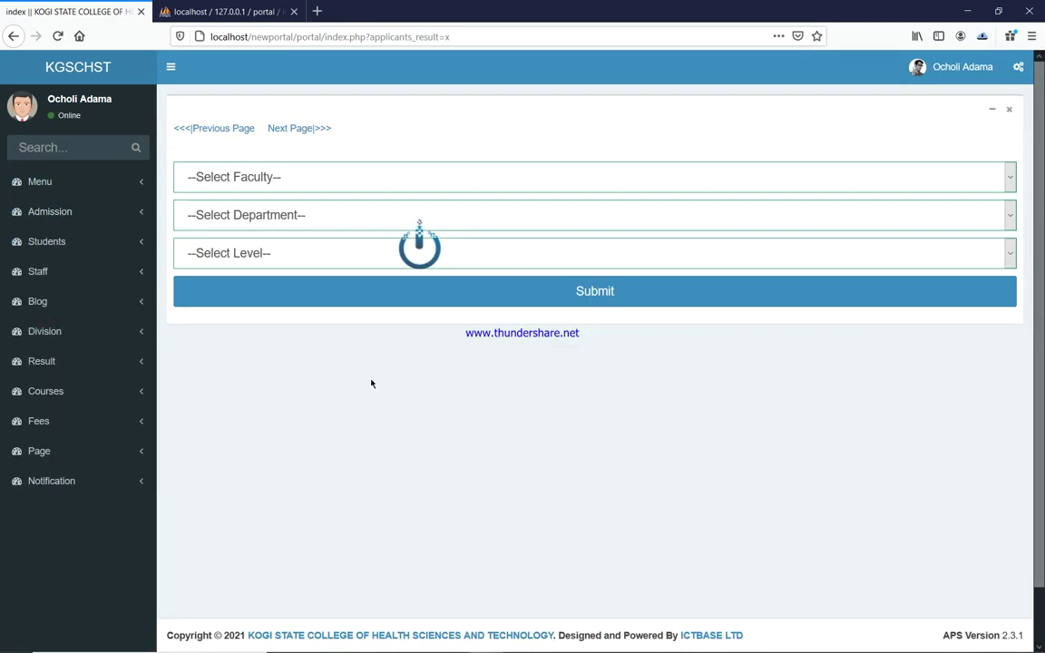
pyautogui.click(218, 177)
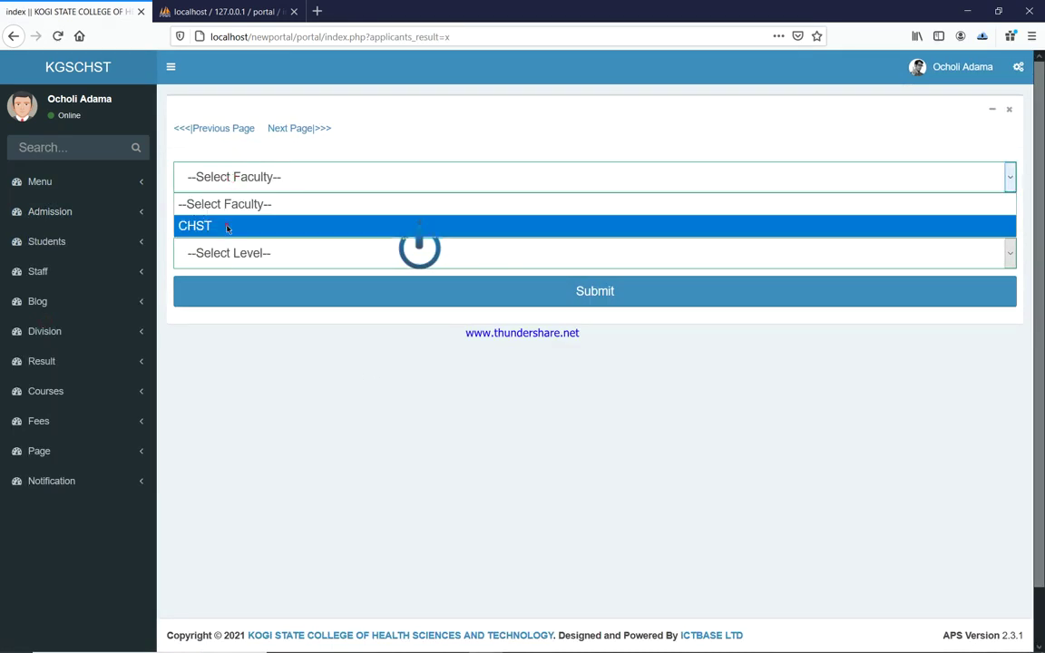
pyautogui.click(222, 226)
pyautogui.click(226, 224)
pyautogui.click(263, 264)
pyautogui.click(268, 255)
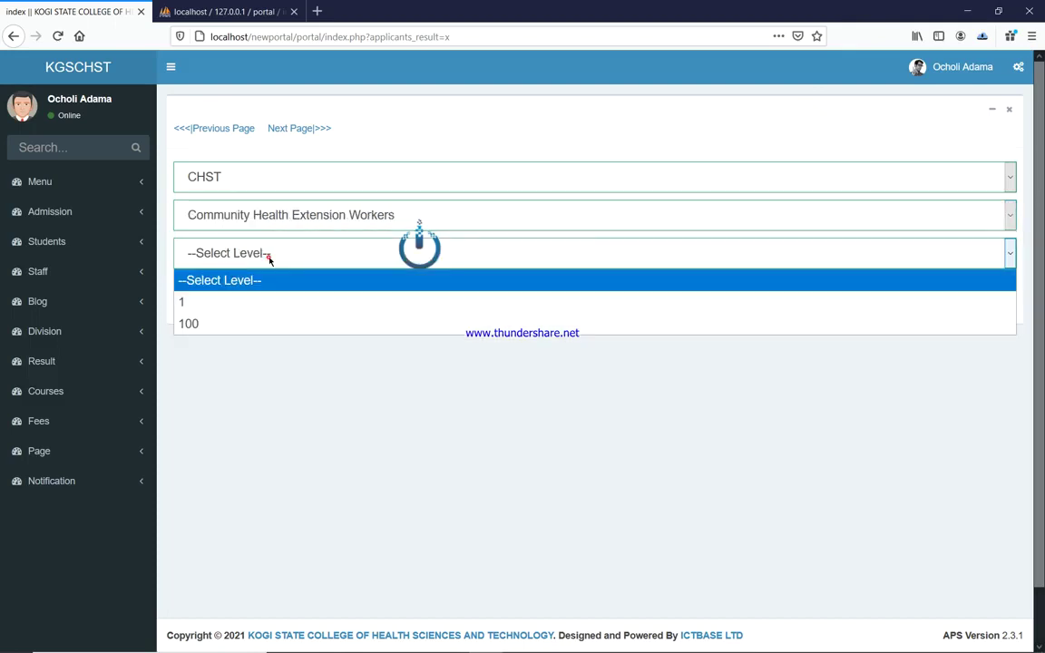
pyautogui.click(233, 301)
pyautogui.click(450, 290)
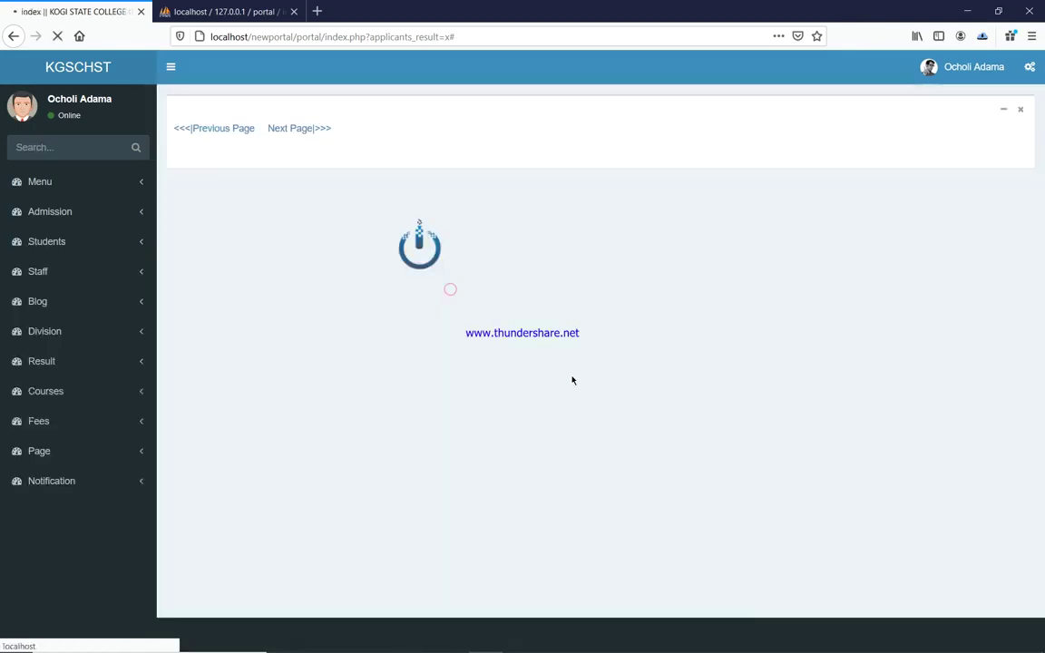
# Resubmit the results query for CHST faculty at level 1
pyautogui.click(214, 247)
pyautogui.click(205, 303)
pyautogui.click(257, 218)
pyautogui.click(225, 177)
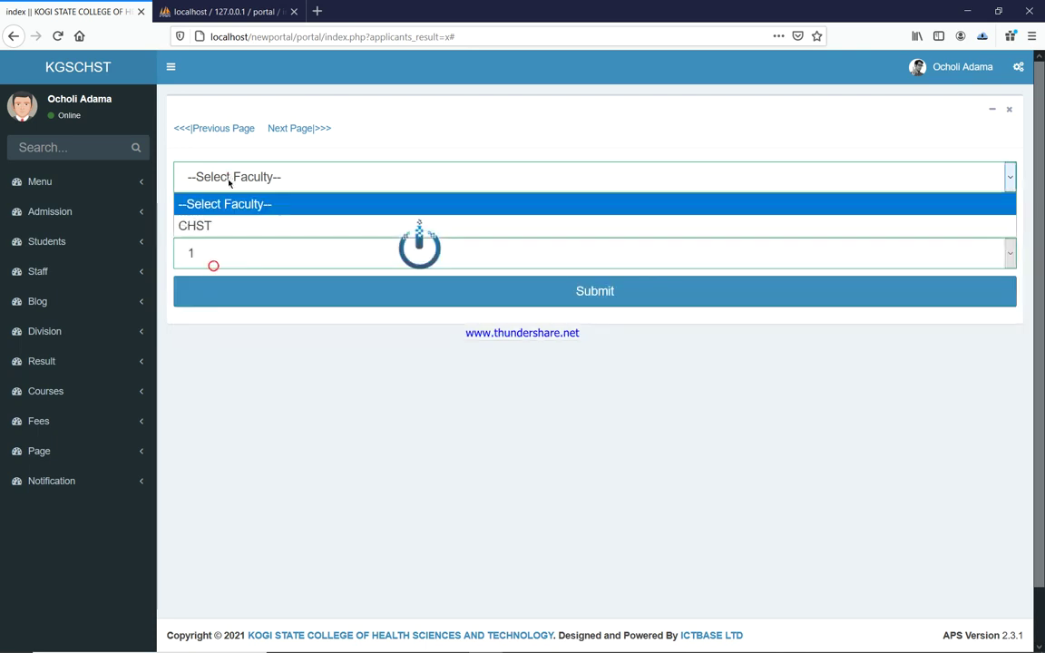
pyautogui.click(218, 226)
pyautogui.click(364, 296)
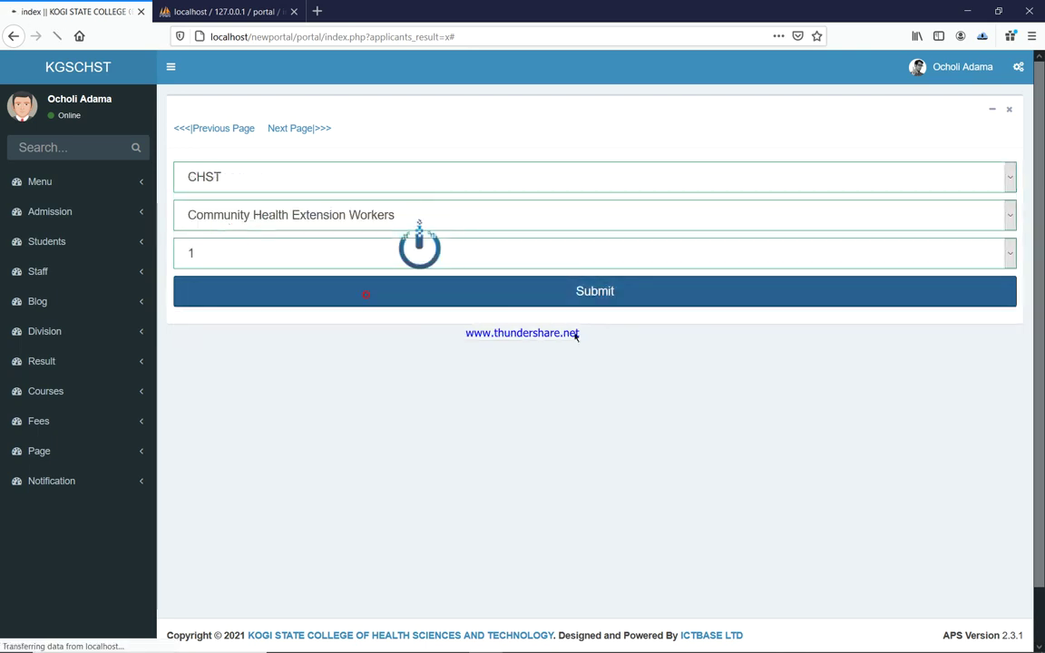
# Query results for CHST, Environmental Health Officers, level 100
pyautogui.click(229, 176)
pyautogui.click(217, 226)
pyautogui.click(217, 215)
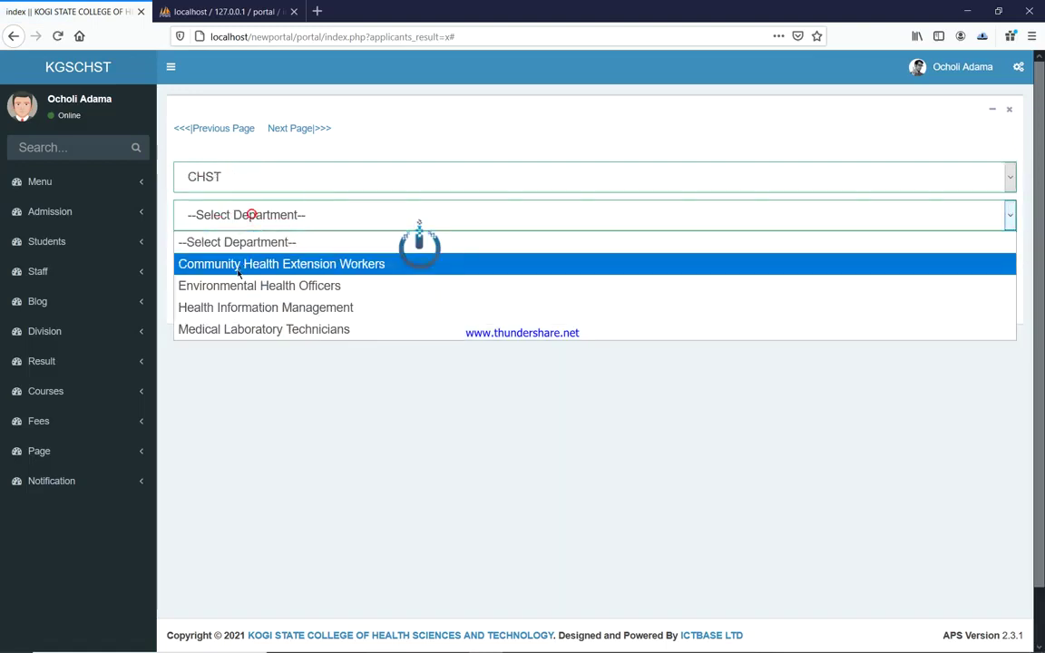
pyautogui.click(265, 283)
pyautogui.click(265, 258)
pyautogui.click(205, 324)
pyautogui.click(462, 303)
pyautogui.click(296, 258)
pyautogui.click(208, 324)
pyautogui.click(449, 298)
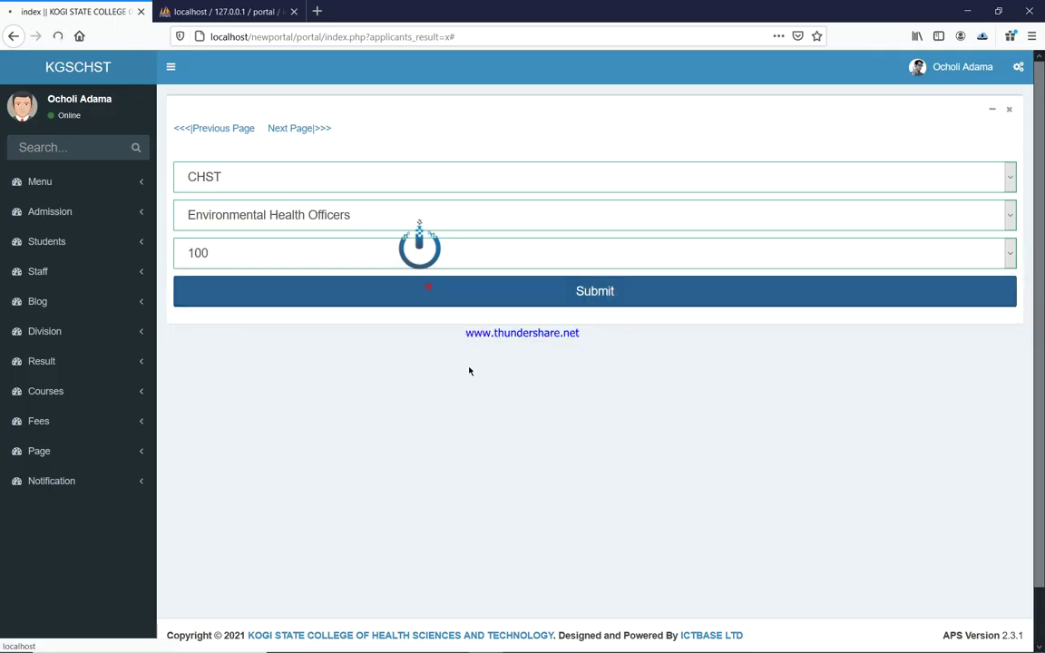
# Query results for CHST, Environmental Health Officers, level 1
pyautogui.click(240, 172)
pyautogui.click(206, 224)
pyautogui.click(219, 222)
pyautogui.click(215, 287)
pyautogui.click(221, 257)
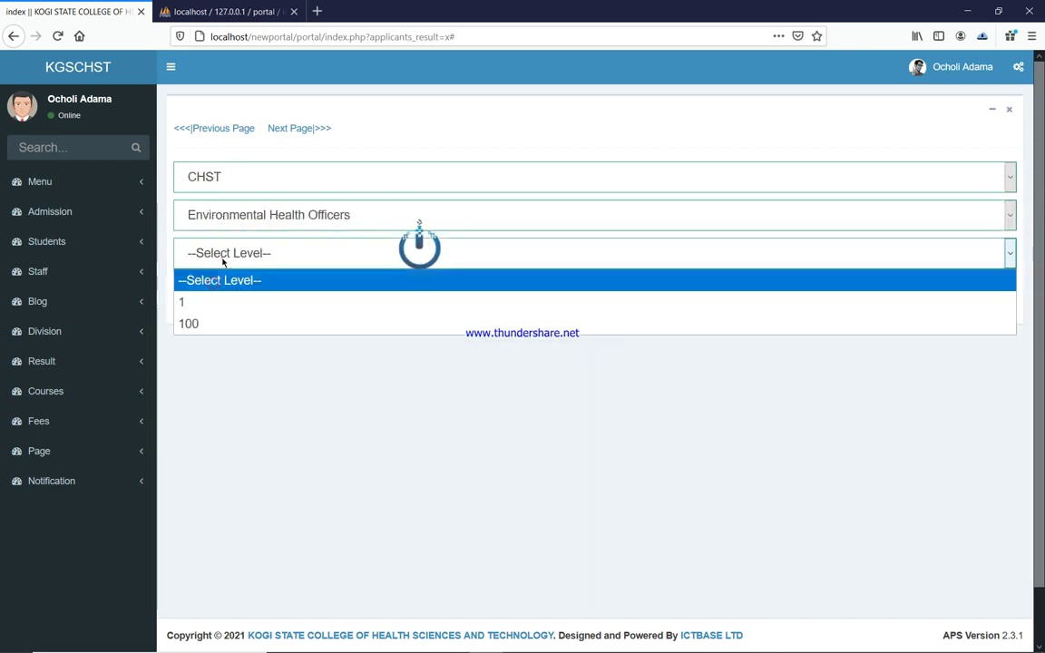
pyautogui.click(212, 302)
pyautogui.click(449, 295)
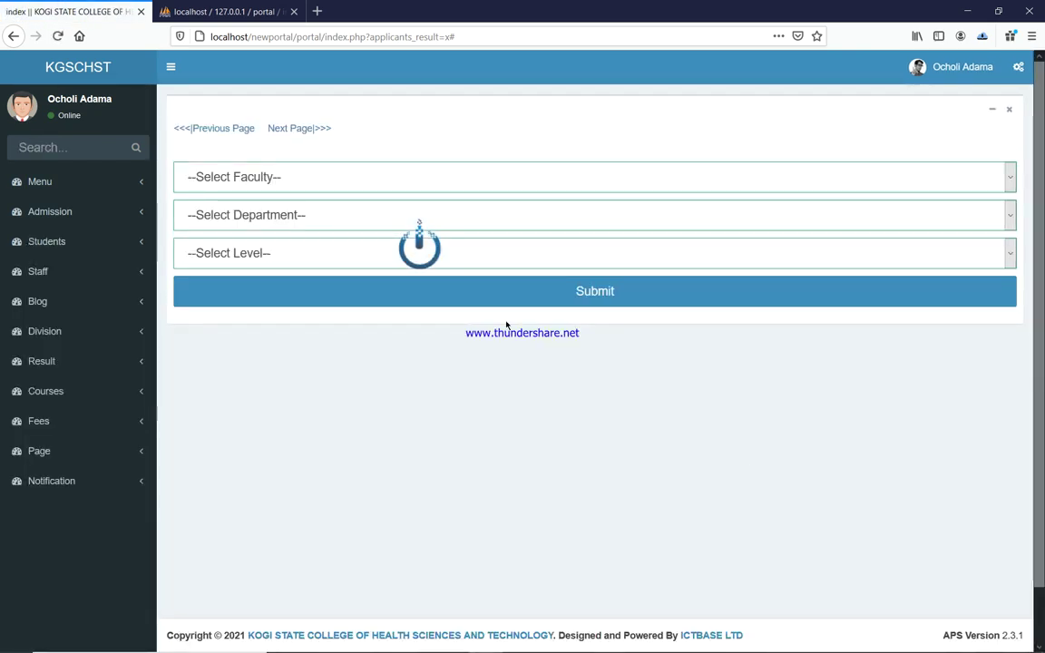
# Select CHST, Health Information Management and level 1 in the results form
pyautogui.click(296, 176)
pyautogui.click(249, 224)
pyautogui.click(291, 215)
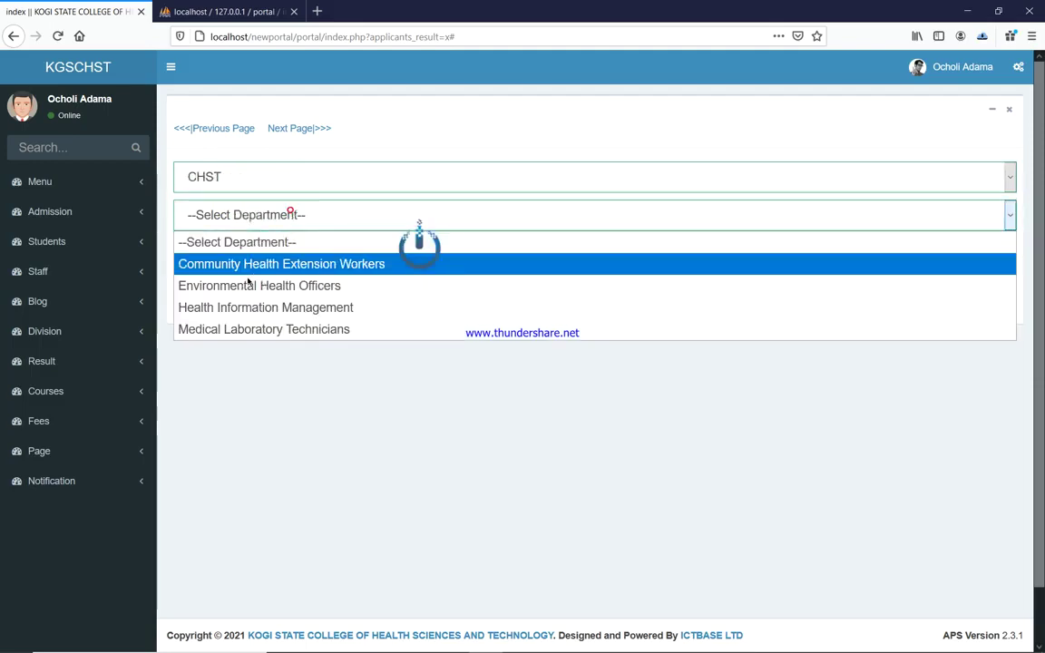
pyautogui.click(242, 308)
pyautogui.click(263, 253)
pyautogui.click(236, 304)
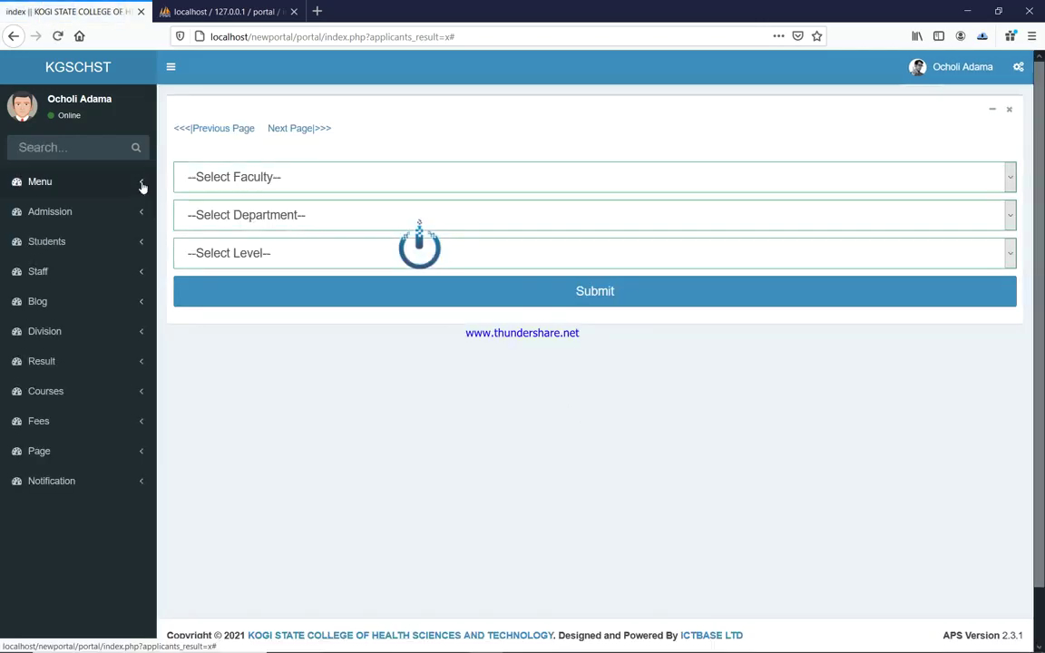
pyautogui.click(97, 212)
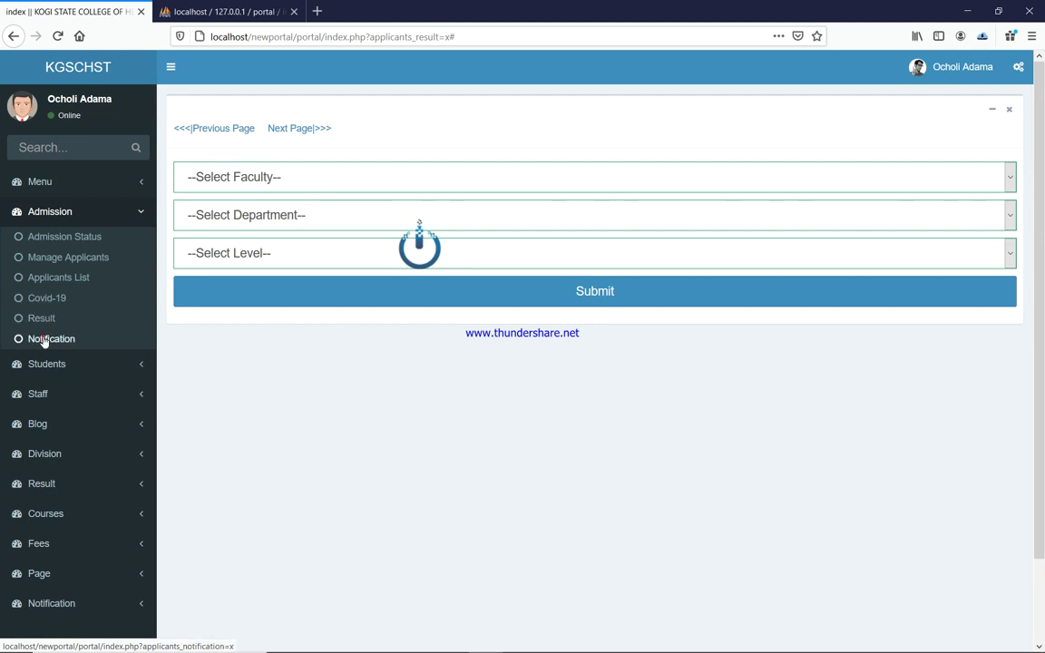
# Open Notification and the All Applicants message form, placing the cursor in the message box
pyautogui.click(43, 340)
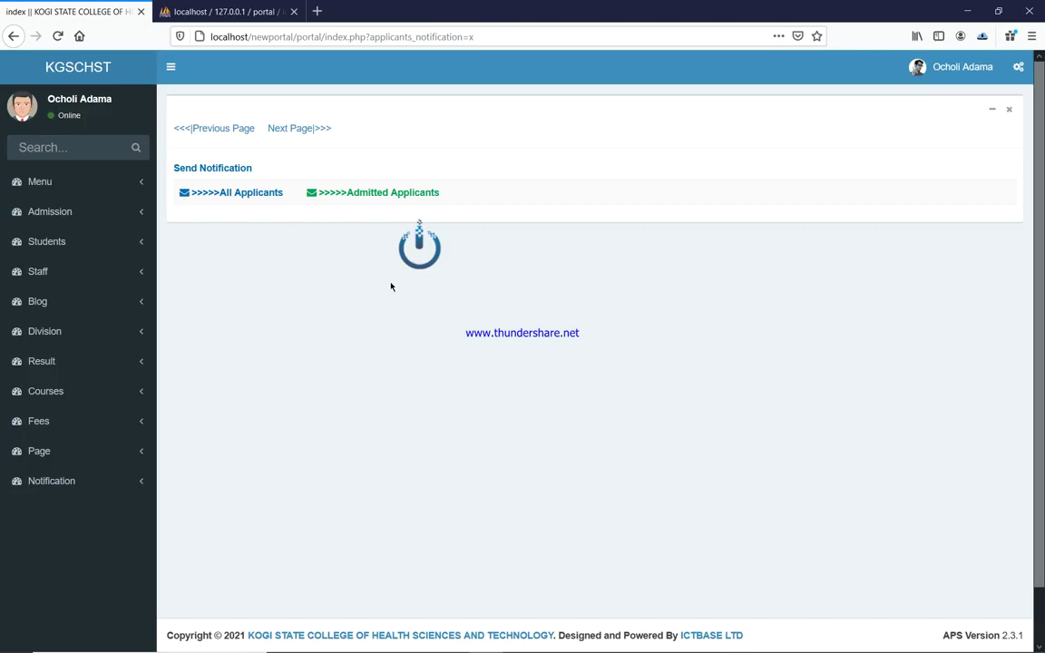
pyautogui.click(246, 194)
pyautogui.click(225, 132)
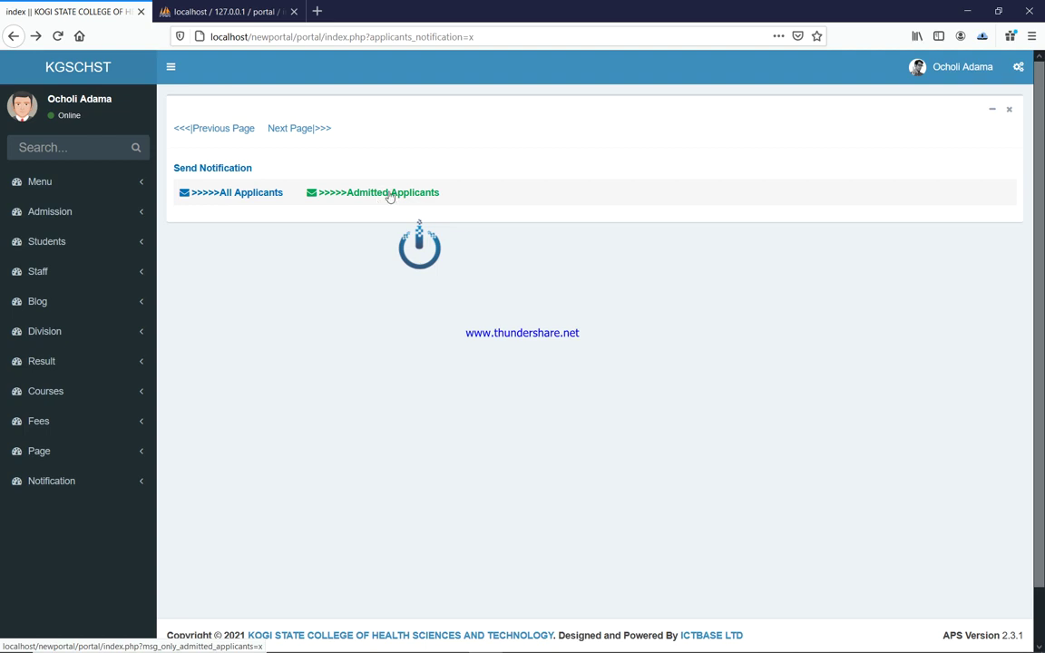
pyautogui.click(247, 195)
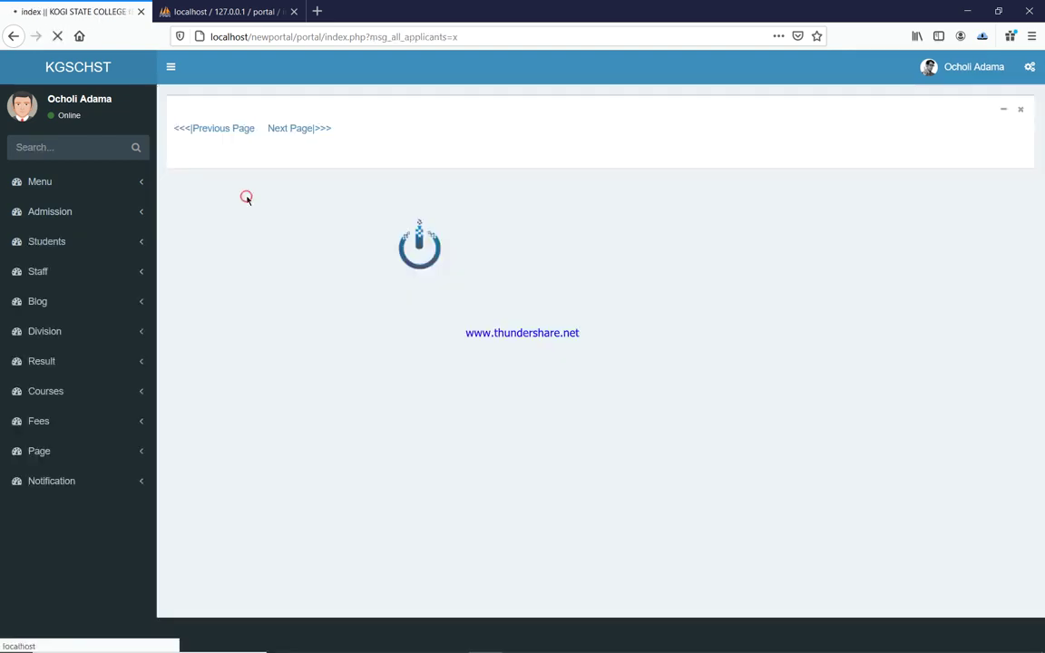
pyautogui.click(356, 253)
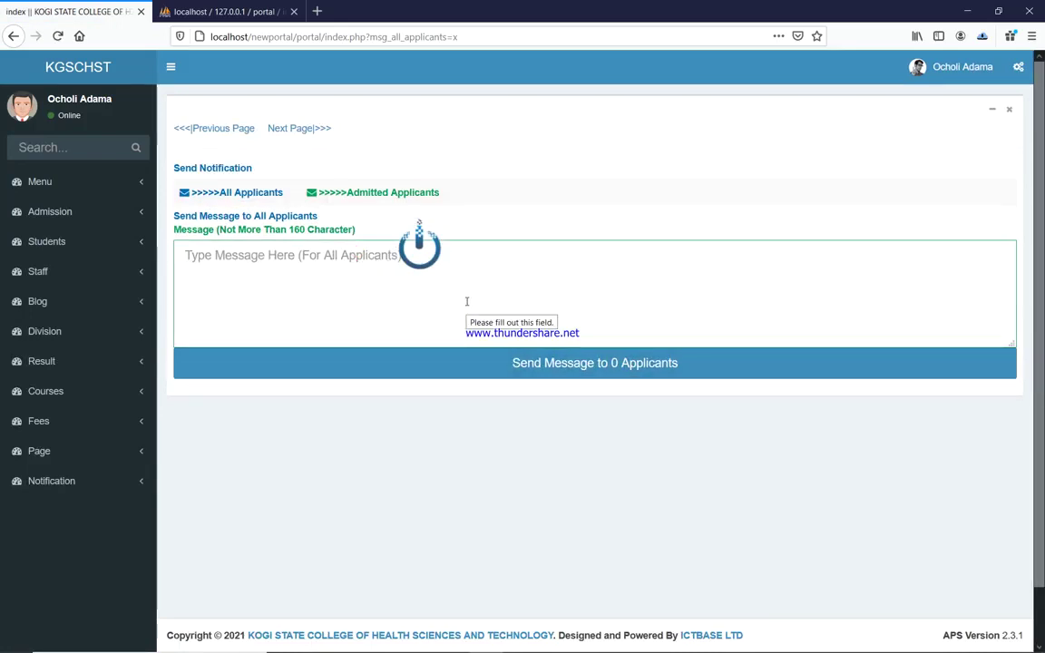
pyautogui.click(268, 273)
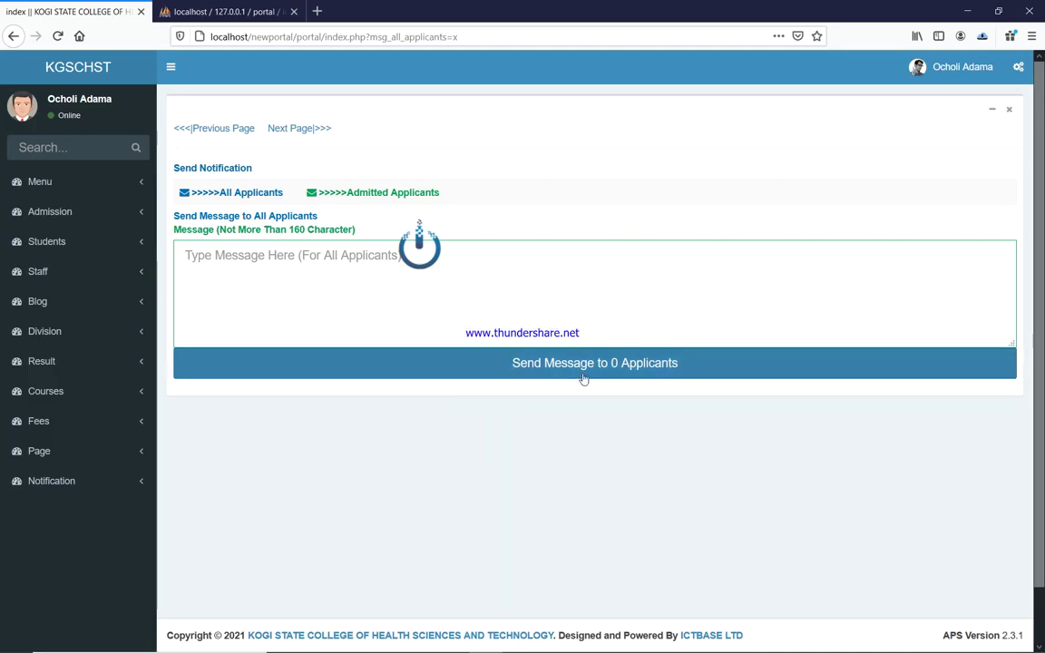
# Write 'rfgfgedfyuhgurf' in the Admitted Applicants message and paste a second copy
pyautogui.click(362, 191)
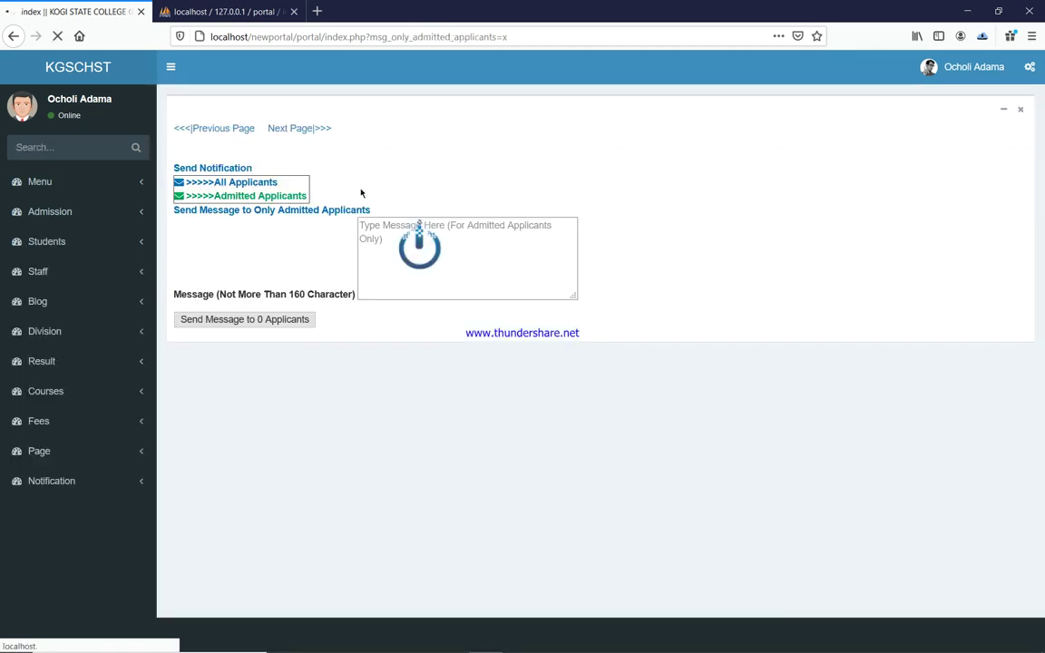
pyautogui.click(293, 269)
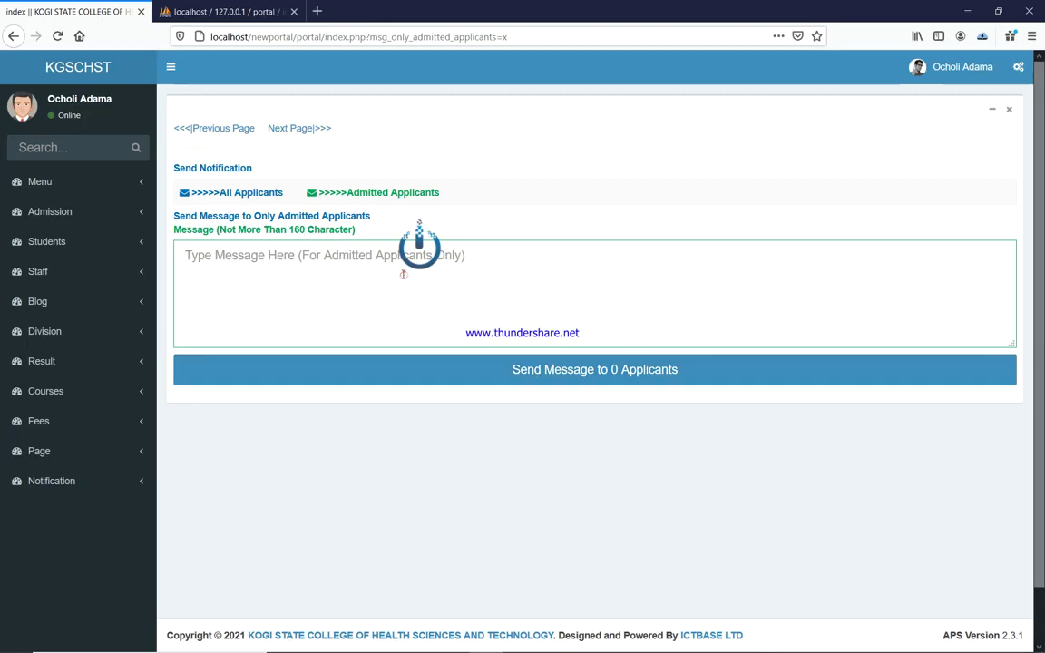
pyautogui.write('rfgfgedfyuhgurf')
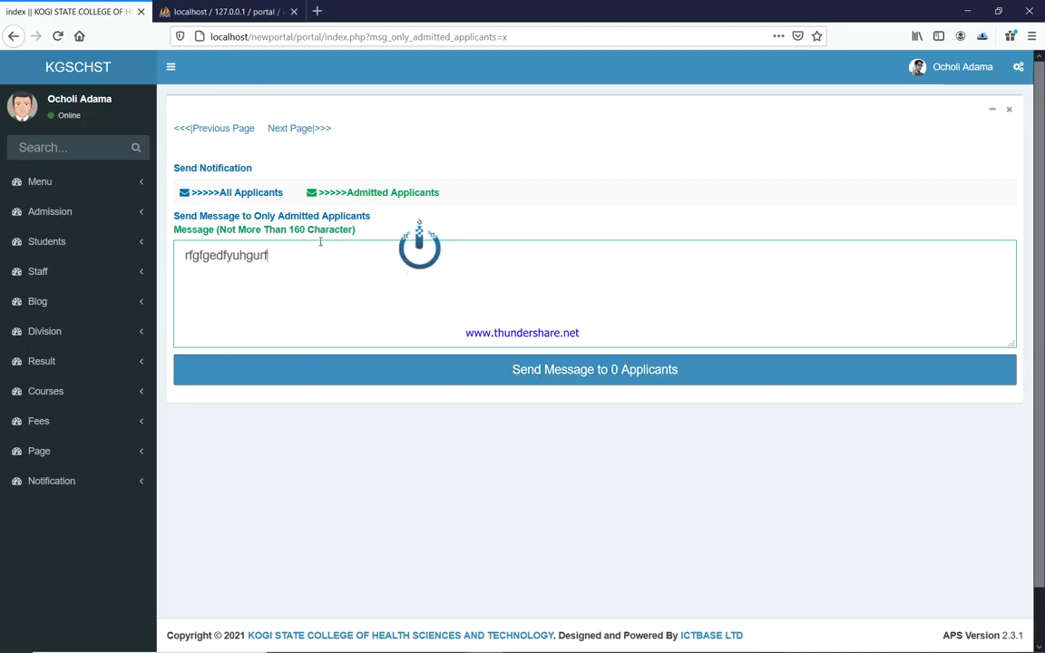
pyautogui.hotkey('ctrl', 'a')
pyautogui.hotkey('ctrl', 'c')
pyautogui.press('Right')
pyautogui.press('space')
pyautogui.hotkey('ctrl', 'v')
pyautogui.press('space')
pyautogui.hotkey('ctrl', 'v')
pyautogui.press('space')
pyautogui.hotkey('ctrl', 'v')
pyautogui.press('space')
pyautogui.hotkey('ctrl', 'v')
pyautogui.press('space')
pyautogui.hotkey('ctrl', 'v')
pyautogui.press('space')
pyautogui.hotkey('ctrl', 'v')
pyautogui.press('space')
pyautogui.hotkey('ctrl', 'v')
pyautogui.press('space')
pyautogui.hotkey('ctrl', 'v')
pyautogui.press('space')
pyautogui.hotkey('ctrl', 'v')
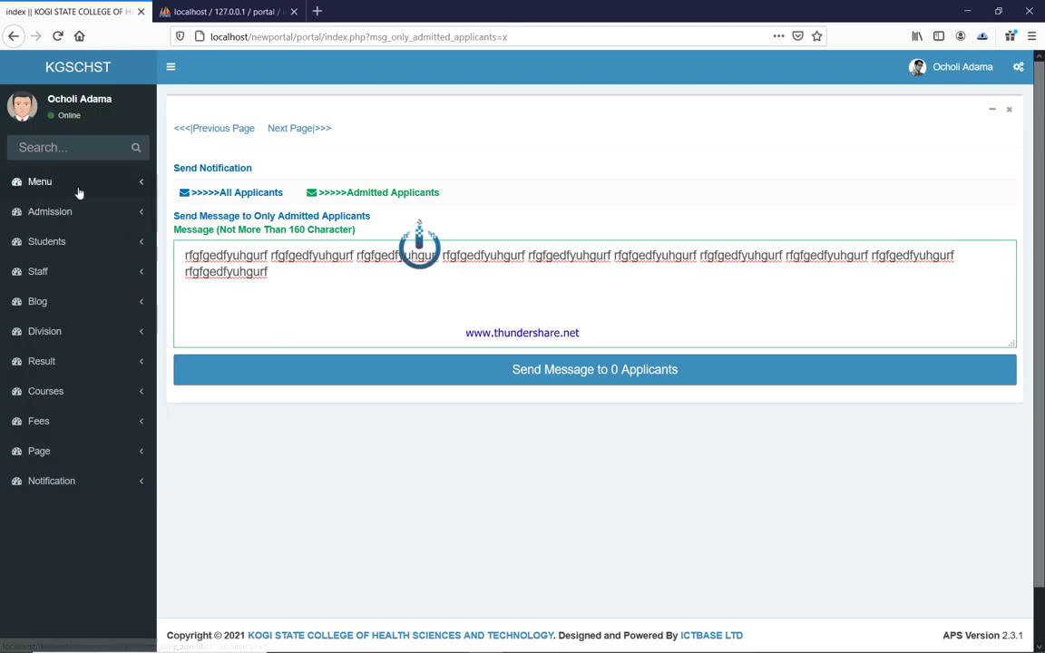
# Open the Students > Add Students registration form and scroll through its fields
pyautogui.click(65, 216)
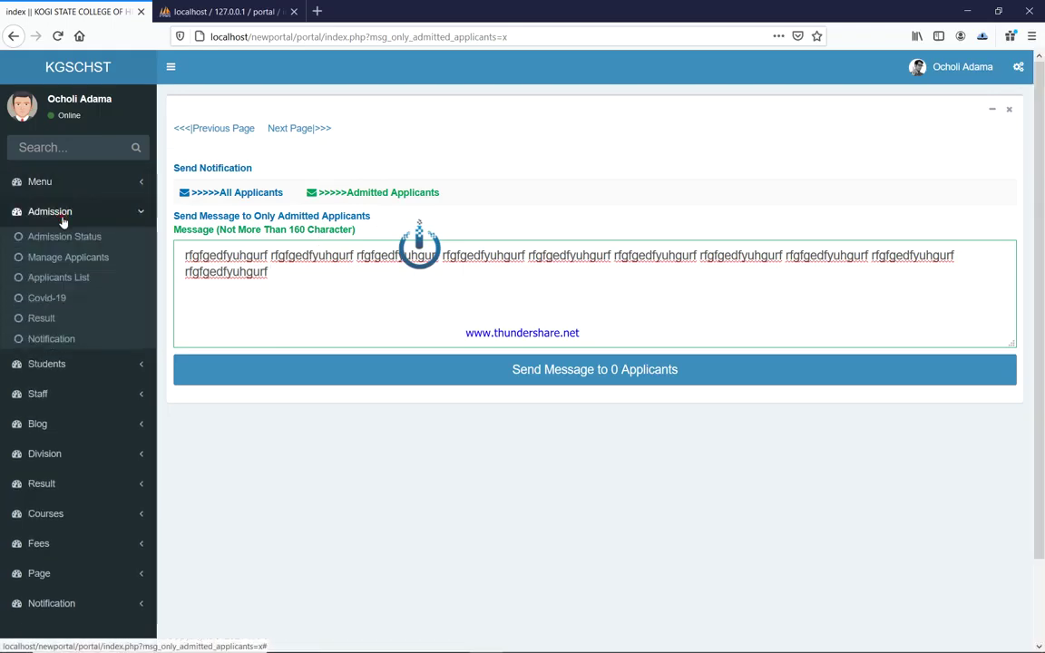
pyautogui.click(64, 217)
pyautogui.click(52, 240)
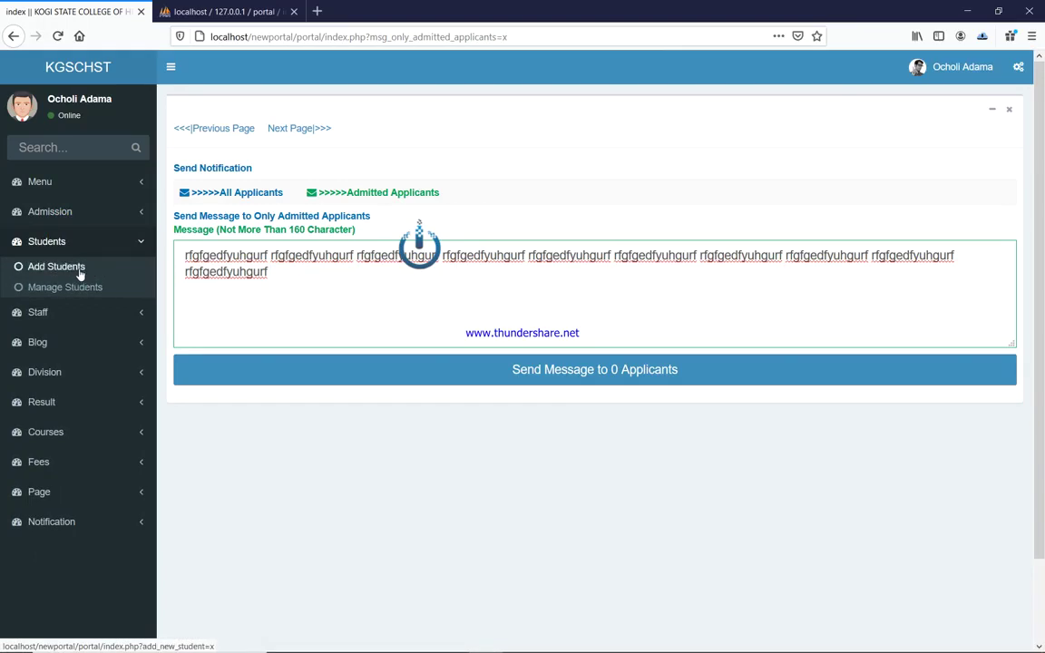
pyautogui.click(80, 270)
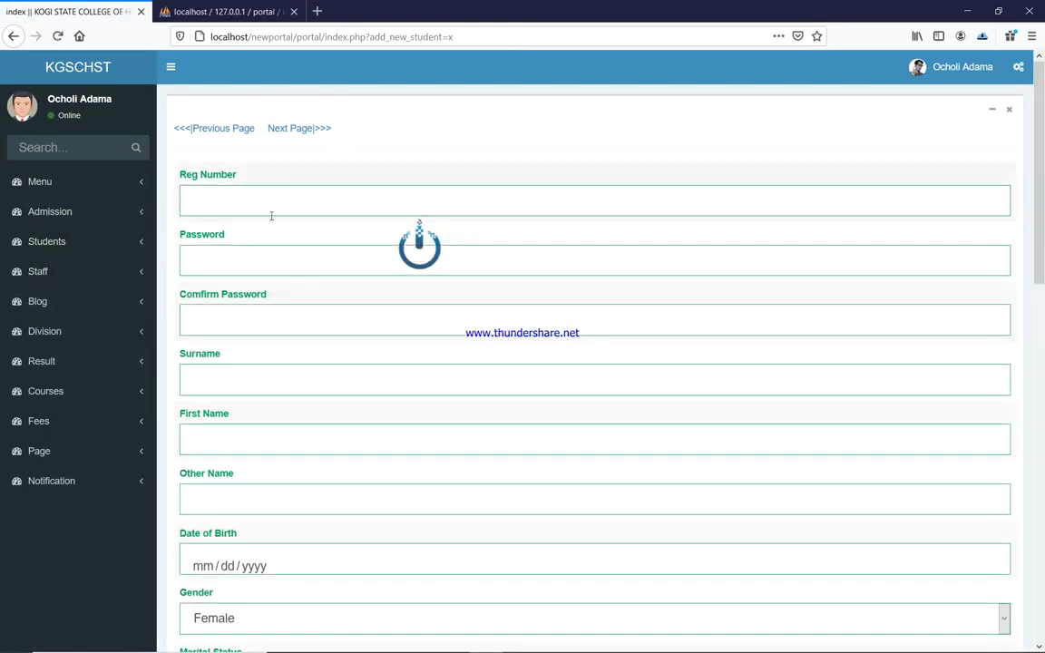
pyautogui.scroll(-10, 272, 215)
pyautogui.scroll(10, 349, 277)
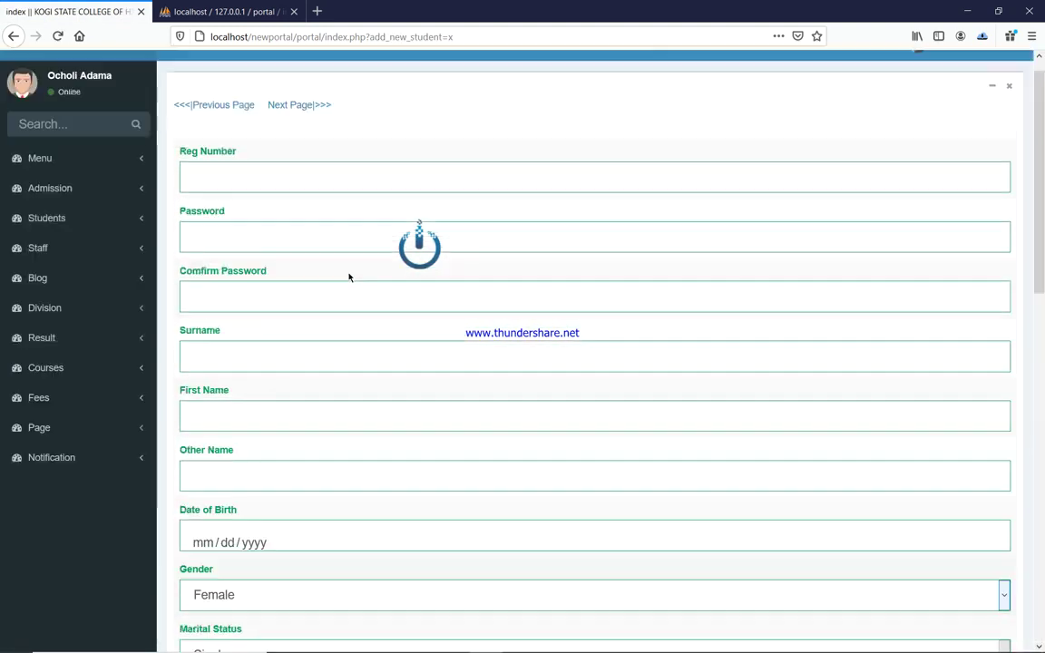
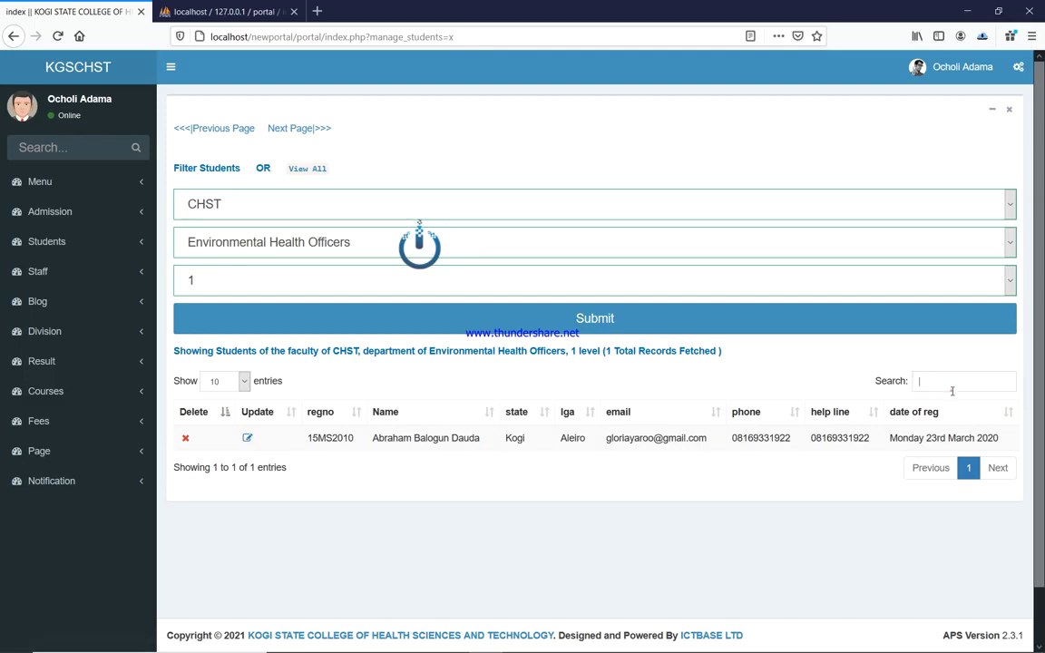
# Clear the student search, then open the Add Blog Post form from Blog > Manage Blog
pyautogui.press('BackSpace')
pyautogui.press('BackSpace')
pyautogui.press('BackSpace')
pyautogui.press('BackSpace')
pyautogui.press('BackSpace')
pyautogui.press('BackSpace')
pyautogui.press('BackSpace')
pyautogui.click(51, 305)
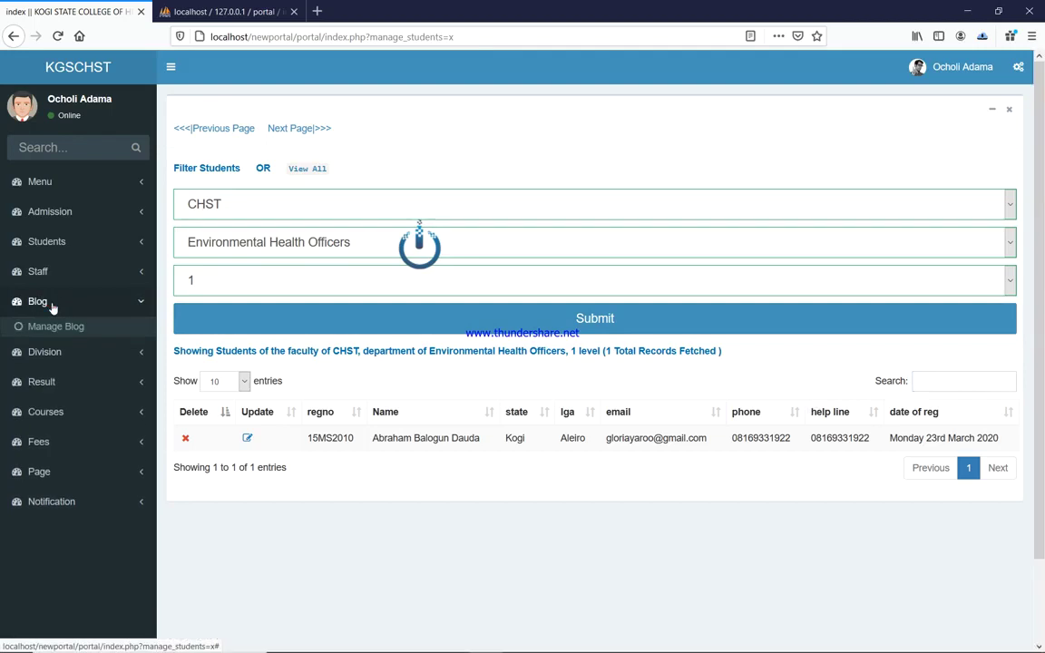
pyautogui.click(63, 325)
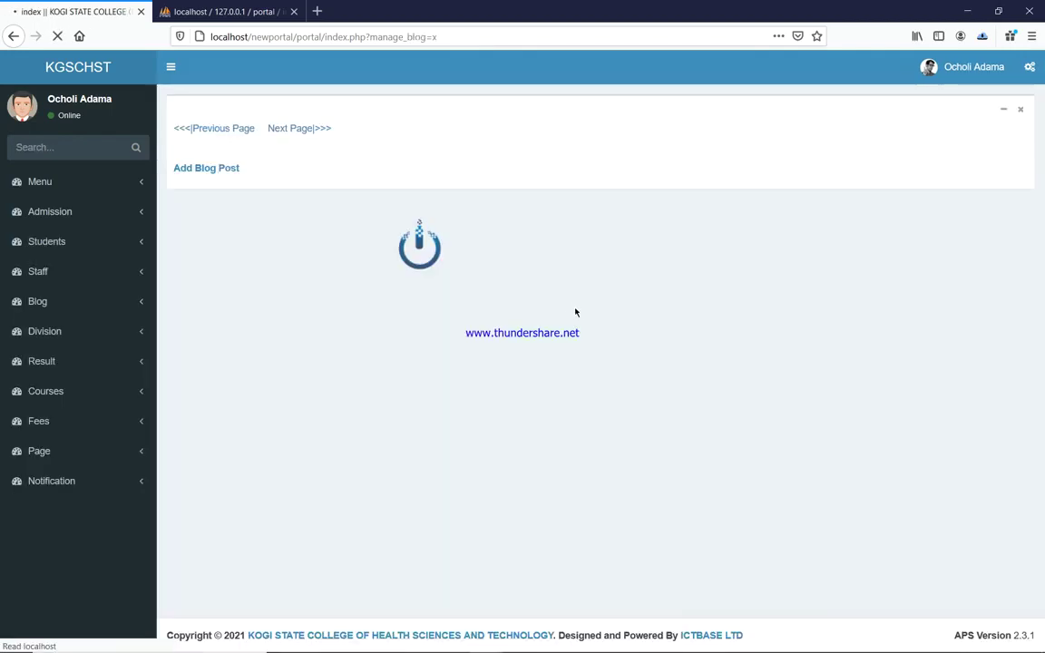
pyautogui.click(218, 175)
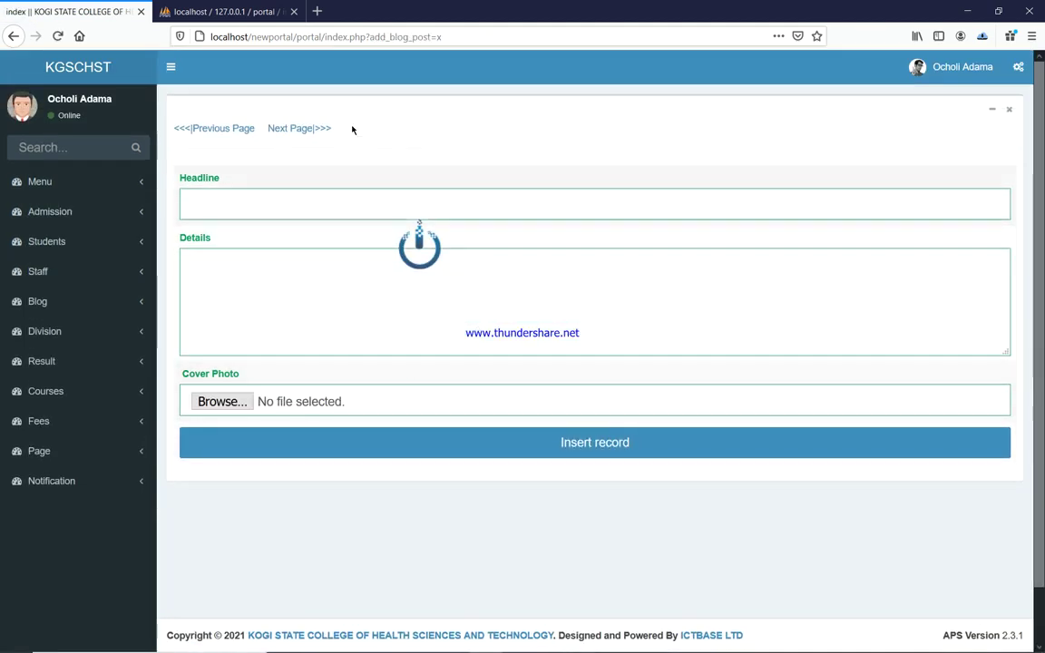
# Load localhost/moctech in a new tab and scroll down to its empty Recent News section
pyautogui.click(317, 11)
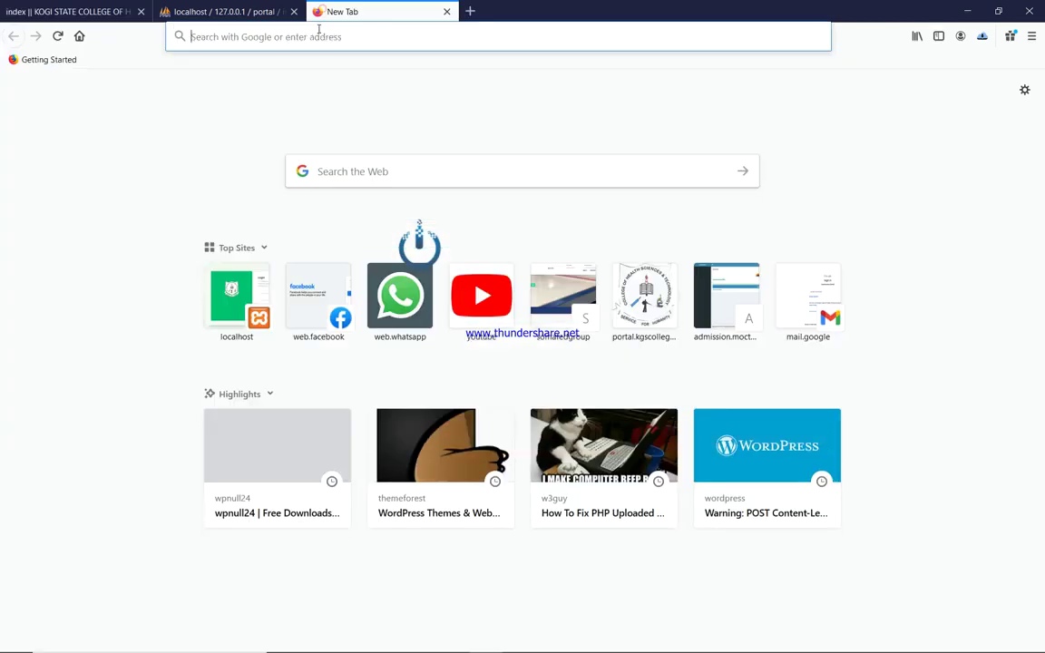
pyautogui.click(316, 35)
pyautogui.write('localhost/moctech/')
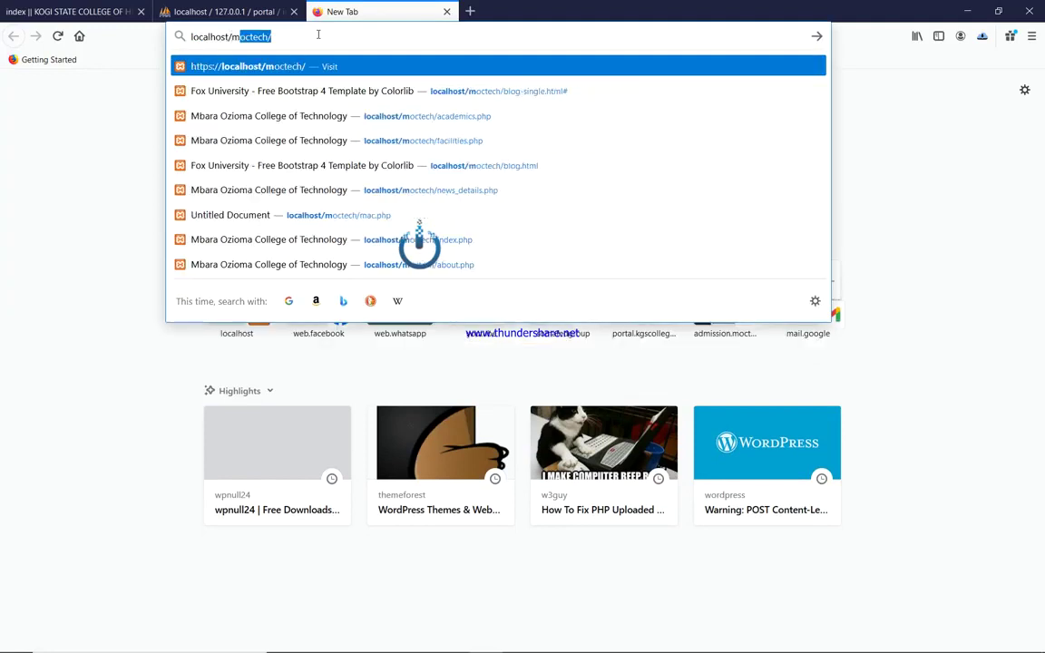
pyautogui.press('Return')
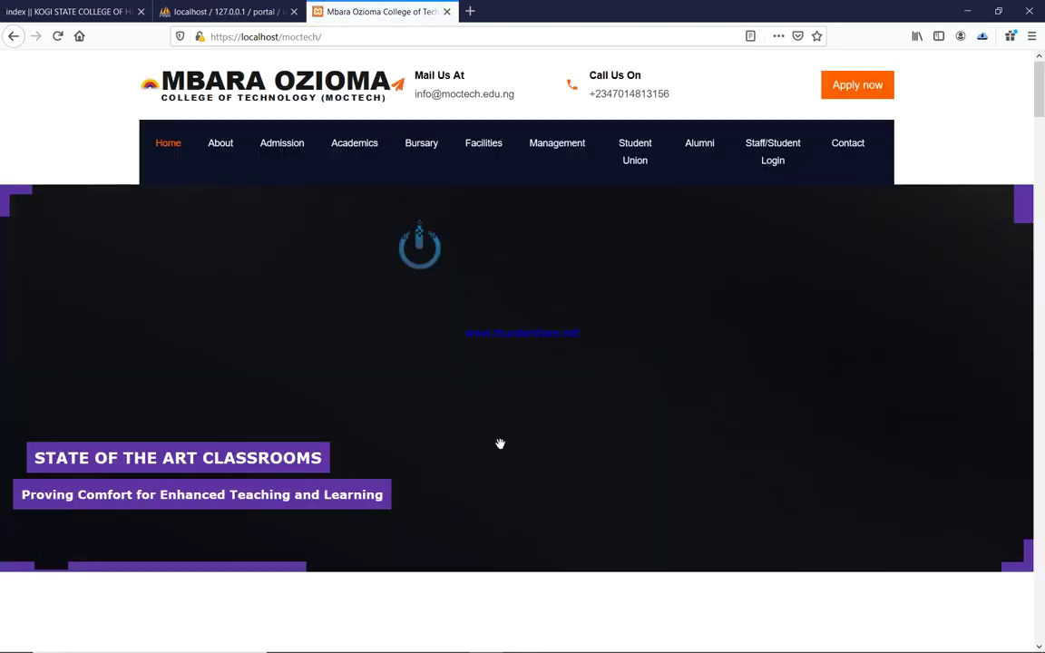
pyautogui.scroll(-5, 522, 432)
pyautogui.scroll(5, 525, 425)
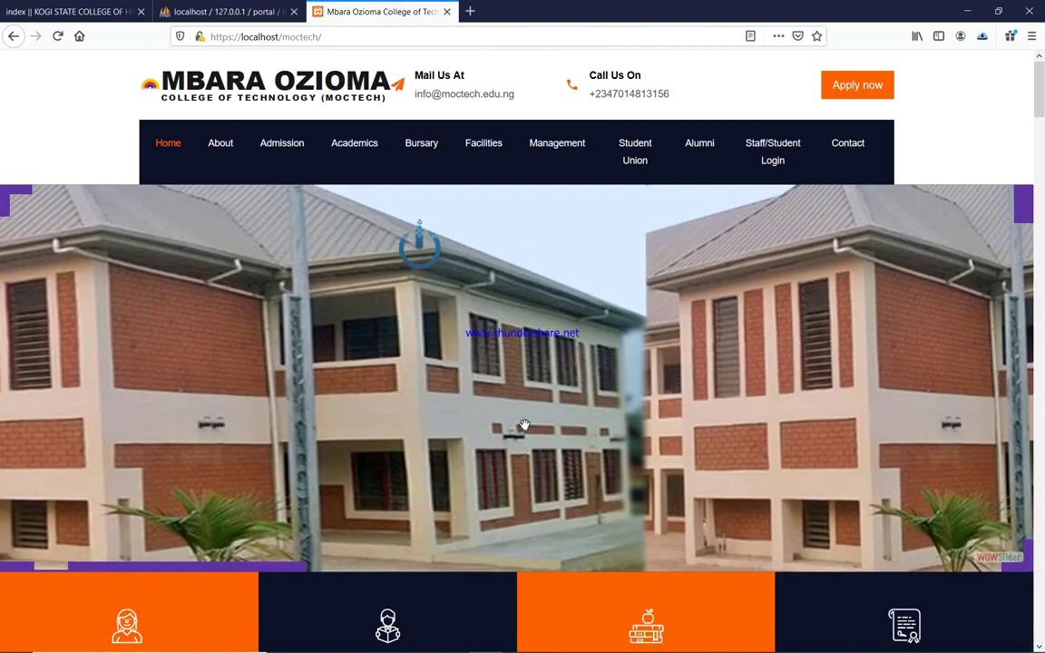
pyautogui.scroll(-5, 525, 424)
pyautogui.scroll(5, 524, 424)
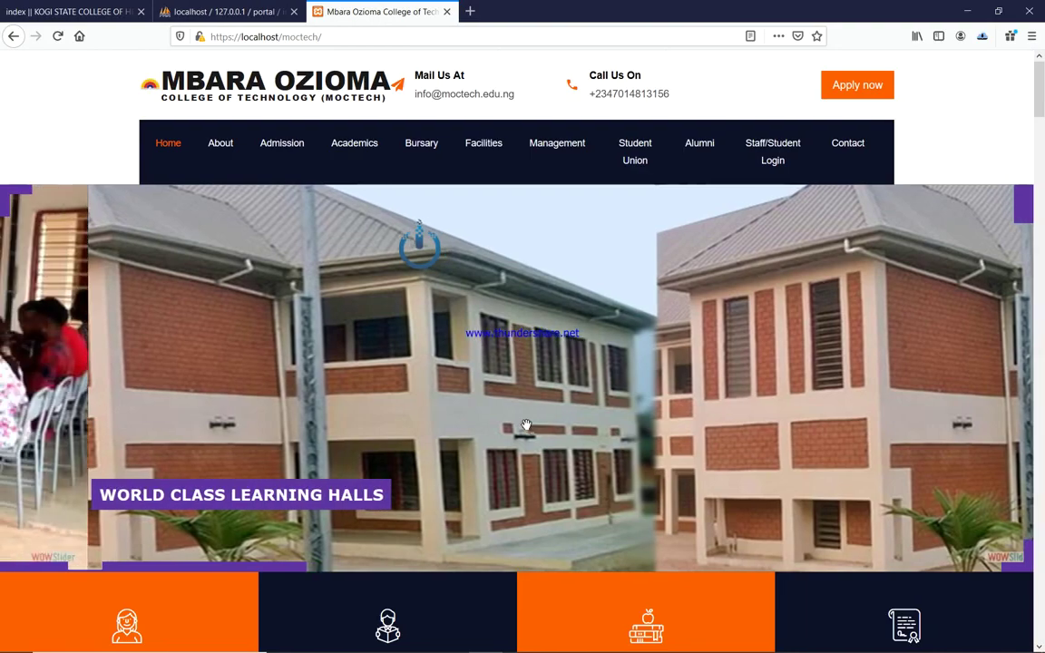
pyautogui.scroll(-15, 524, 424)
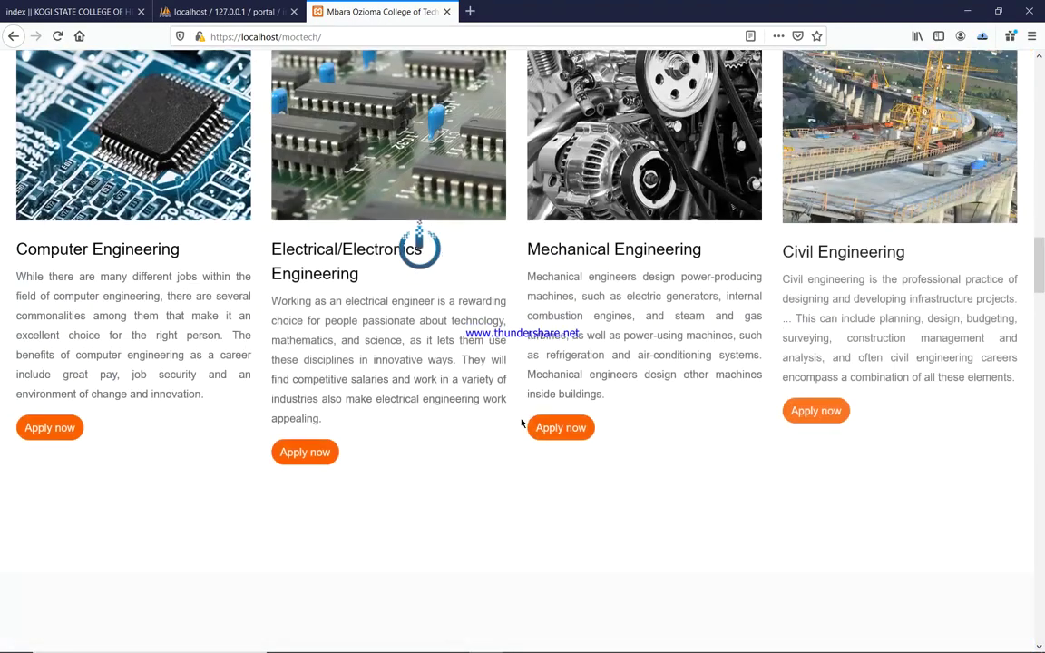
pyautogui.scroll(-10, 523, 423)
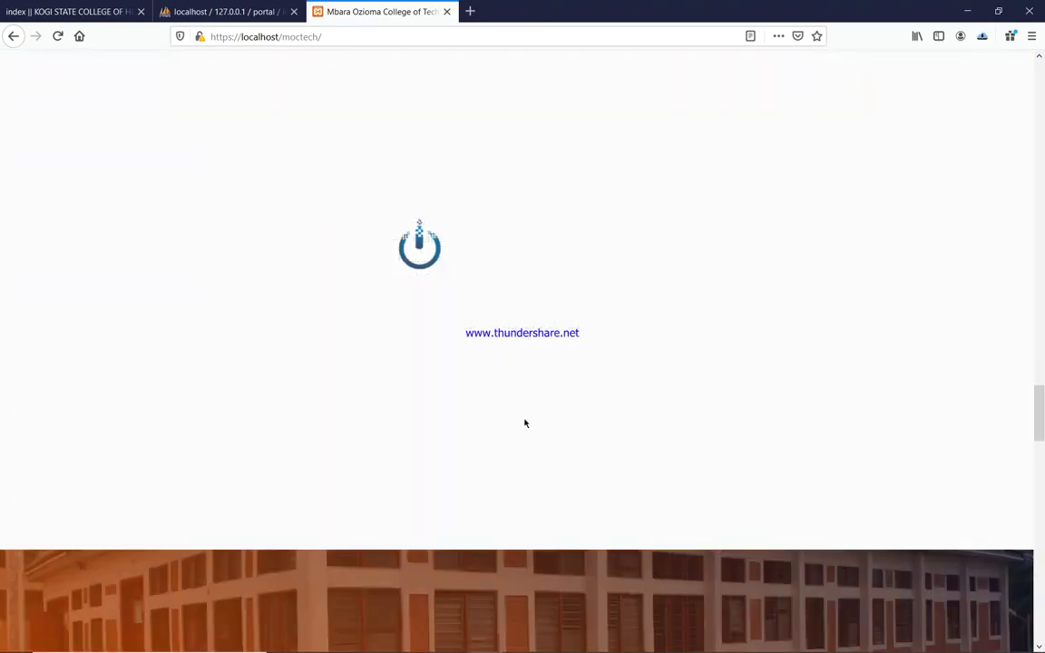
pyautogui.scroll(5, 524, 424)
pyautogui.scroll(-10, 525, 424)
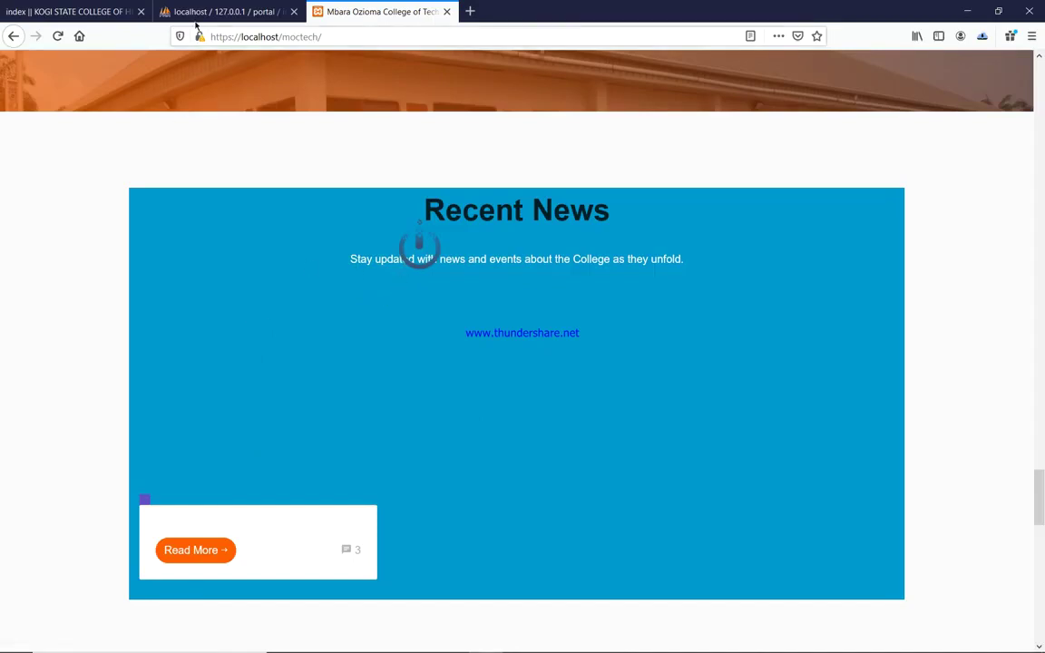
# Return to the portal's blog form and bring up the Headline field's previous entries
pyautogui.click(122, 12)
pyautogui.click(211, 200)
pyautogui.click(211, 200)
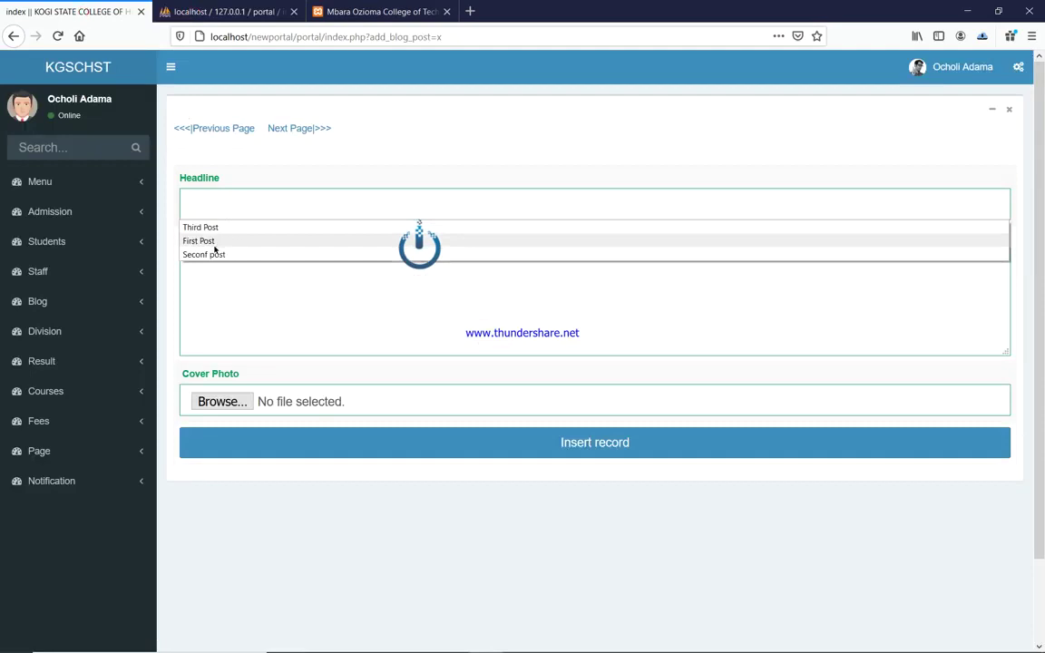
# Set the Headline to 'First Post' and paste filler text into Details
pyautogui.click(205, 240)
pyautogui.click(275, 292)
pyautogui.write('ierjti rjhertik')
pyautogui.hotkey('ctrl', 'a')
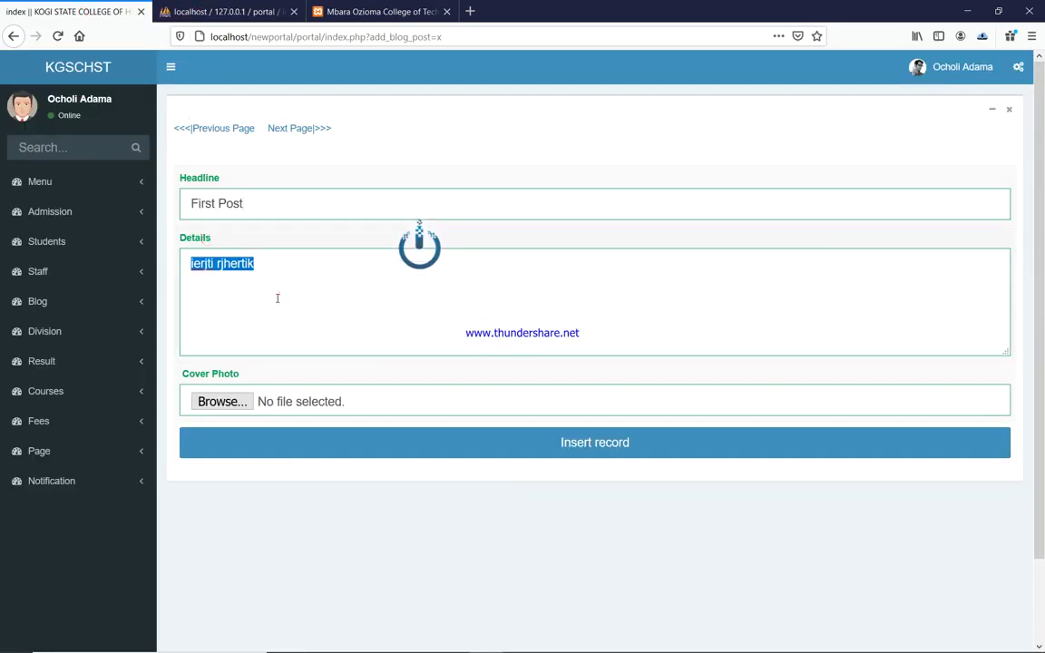
pyautogui.hotkey('ctrl', 'v')
pyautogui.hotkey('ctrl', 'v')
pyautogui.hotkey('ctrl', 'v')
pyautogui.hotkey('ctrl', 'v')
pyautogui.hotkey('ctrl', 'v')
pyautogui.hotkey('ctrl', 'v')
pyautogui.hotkey('ctrl', 'v')
pyautogui.hotkey('ctrl', 'v')
pyautogui.hotkey('ctrl', 'v')
pyautogui.hotkey('ctrl', 'v')
pyautogui.hotkey('ctrl', 'v')
pyautogui.hotkey('ctrl', 'v')
pyautogui.hotkey('ctrl', 'v')
pyautogui.hotkey('ctrl', 'v')
pyautogui.hotkey('ctrl', 'v')
pyautogui.hotkey('ctrl', 'v')
pyautogui.hotkey('ctrl', 'v')
pyautogui.hotkey('ctrl', 'v')
pyautogui.hotkey('ctrl', 'v')
pyautogui.hotkey('ctrl', 'v')
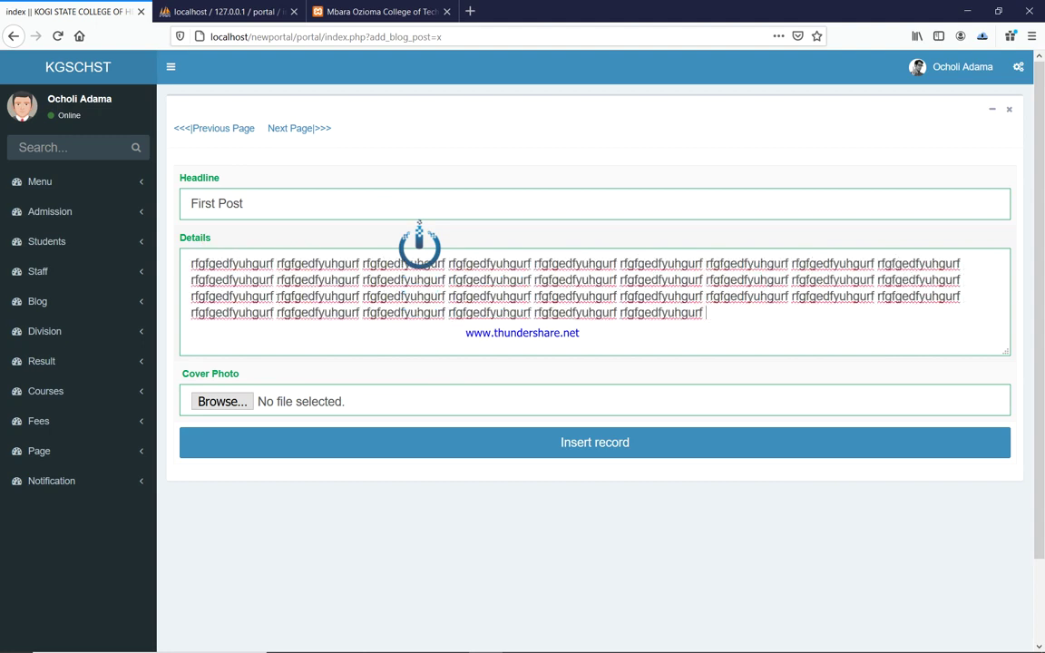
pyautogui.write('rfgfgedfyuhgurf')
# Attach a portrait photo from Pictures as the cover photo and insert the post
pyautogui.click(245, 399)
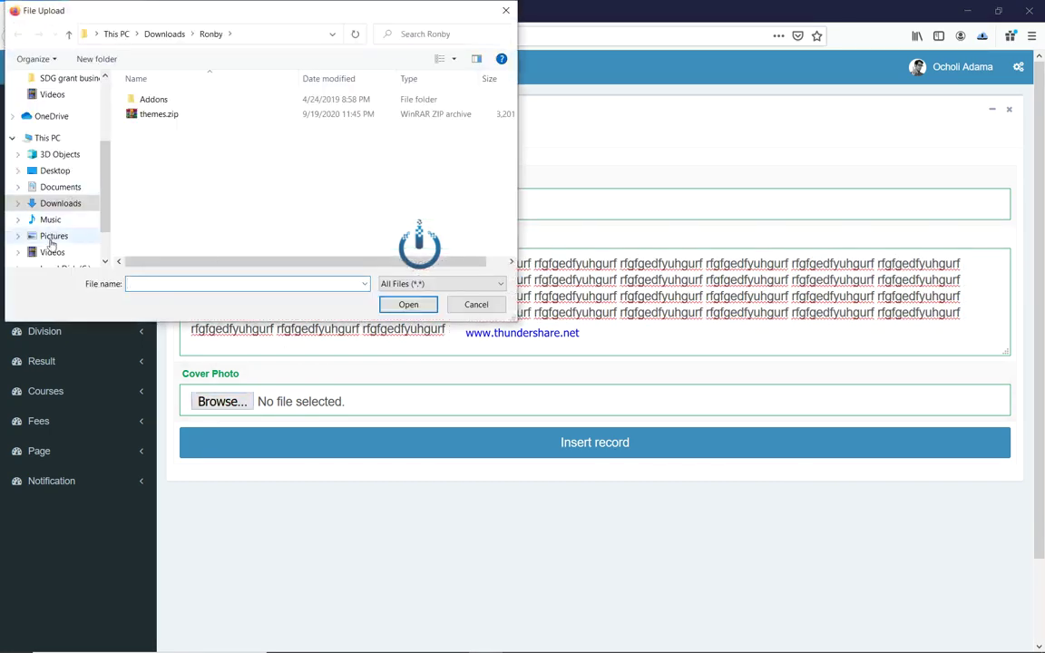
pyautogui.click(51, 236)
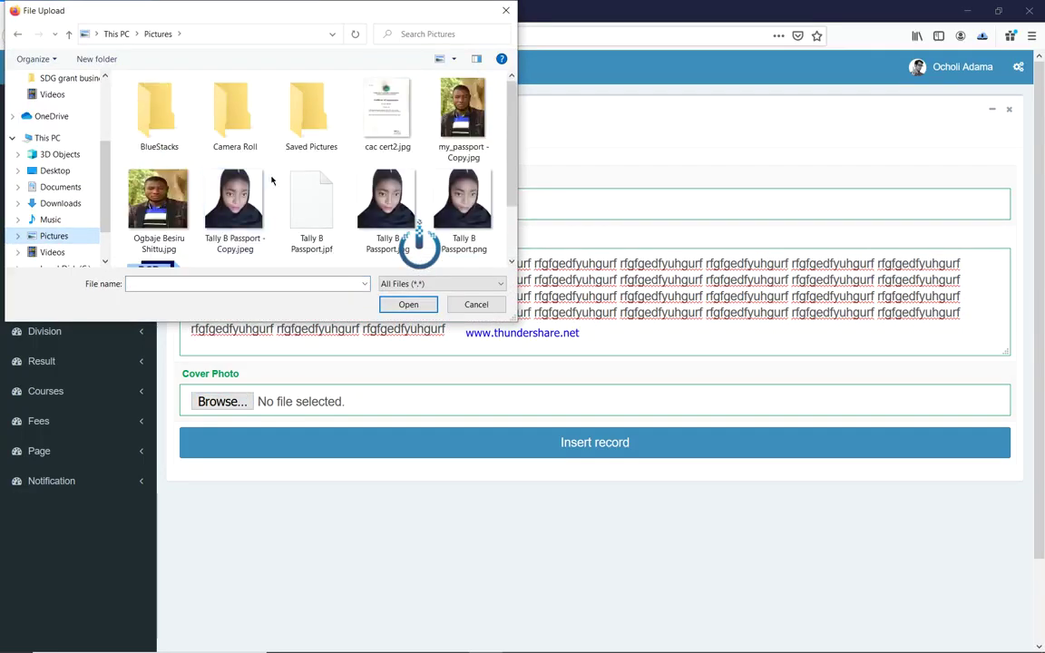
pyautogui.scroll(-1, 202, 213)
pyautogui.scroll(1, 202, 212)
pyautogui.click(159, 210)
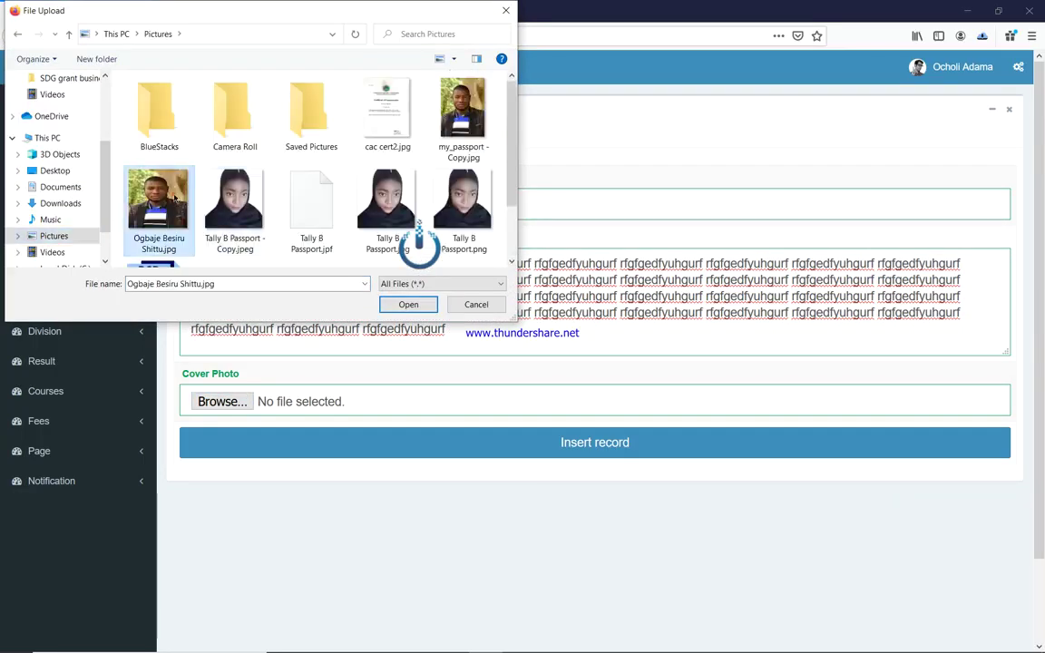
pyautogui.click(406, 304)
pyautogui.click(580, 444)
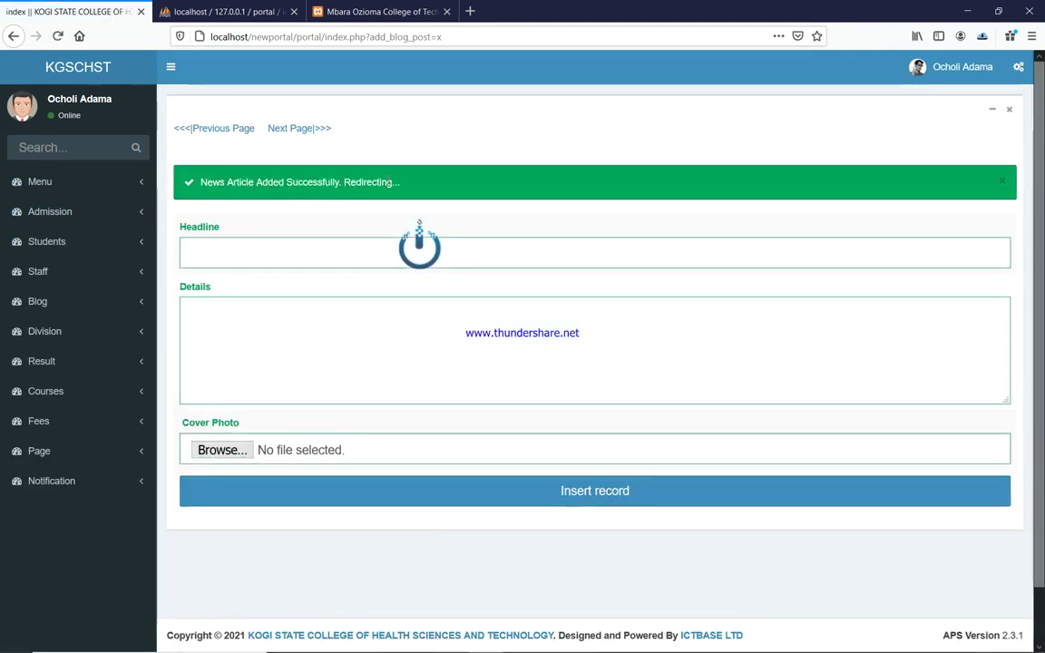
pyautogui.click(352, 10)
# Reload MOCTECH, find First Post under Recent News and open its full article
pyautogui.click(58, 36)
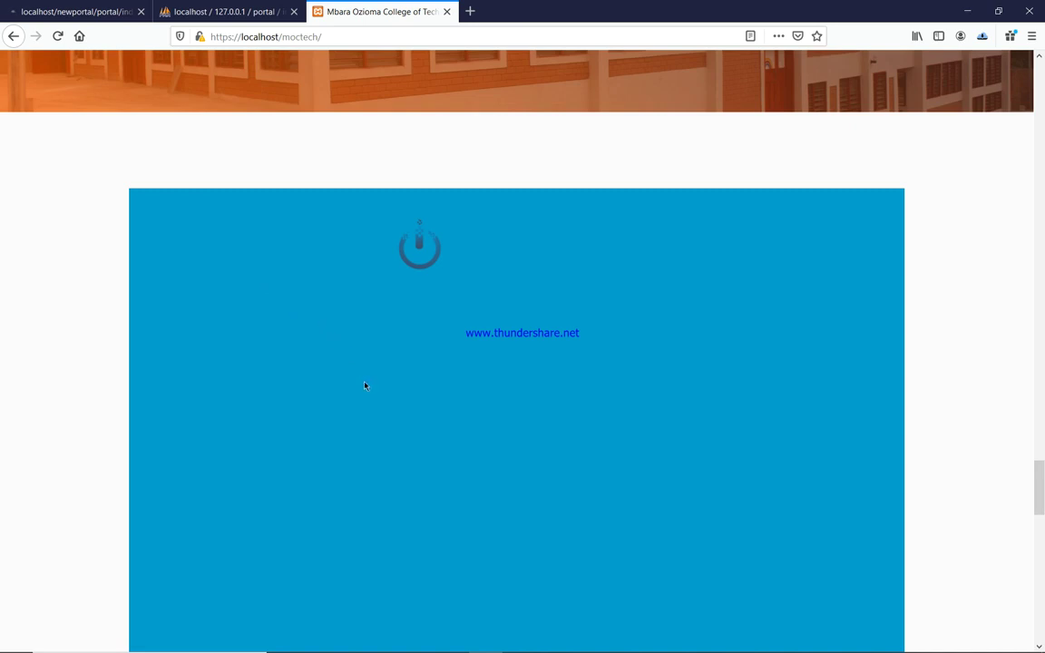
pyautogui.scroll(-1, 399, 397)
pyautogui.scroll(-1, 416, 398)
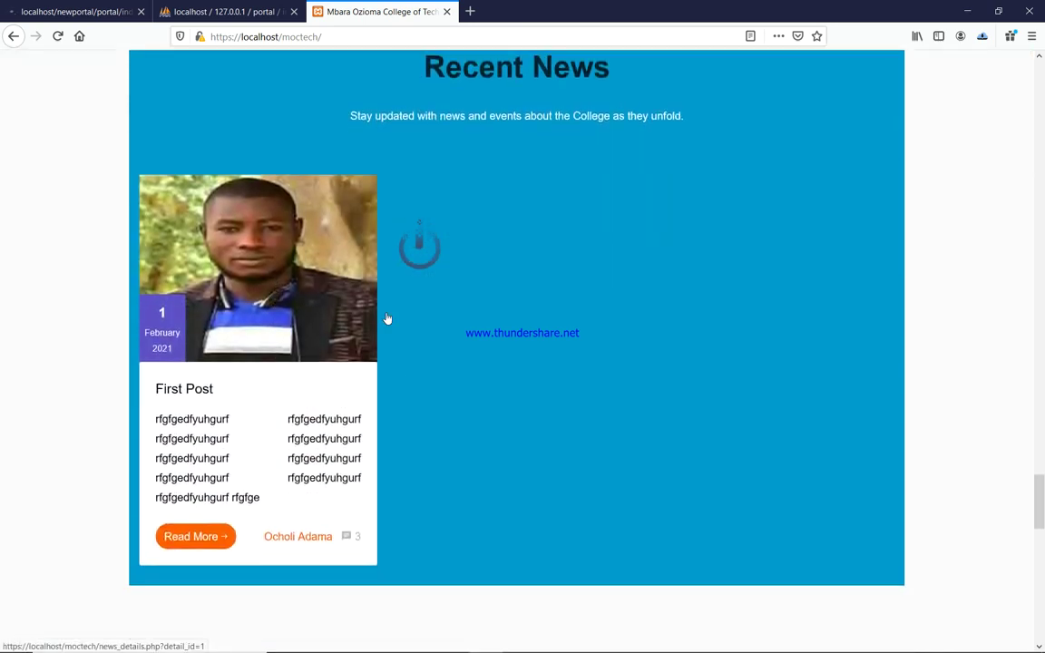
pyautogui.click(193, 536)
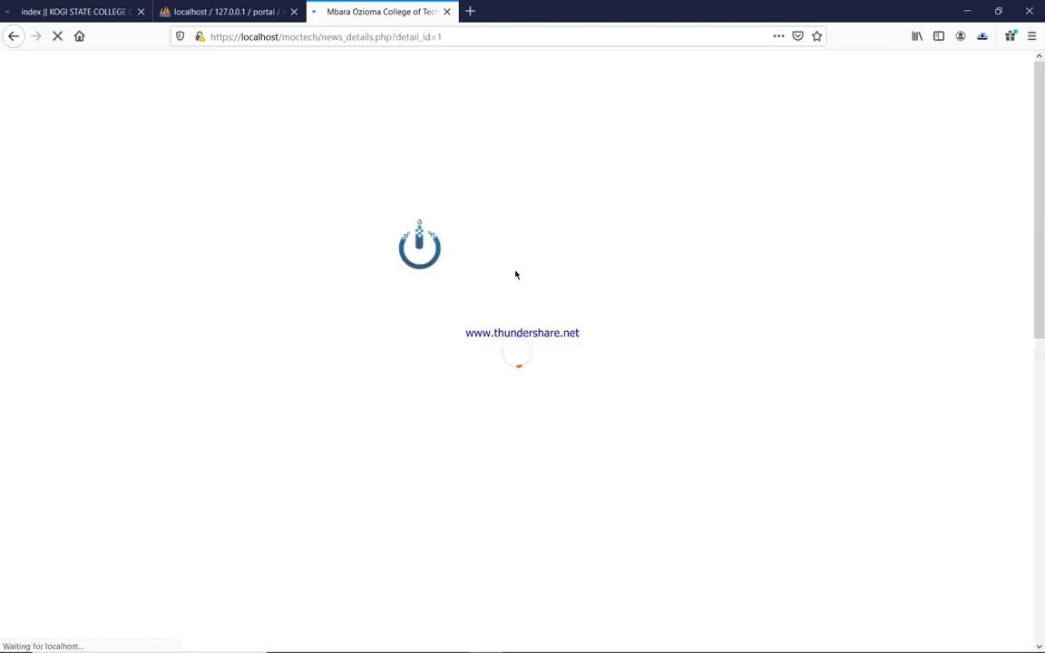
pyautogui.scroll(-10, 502, 329)
pyautogui.scroll(10, 497, 343)
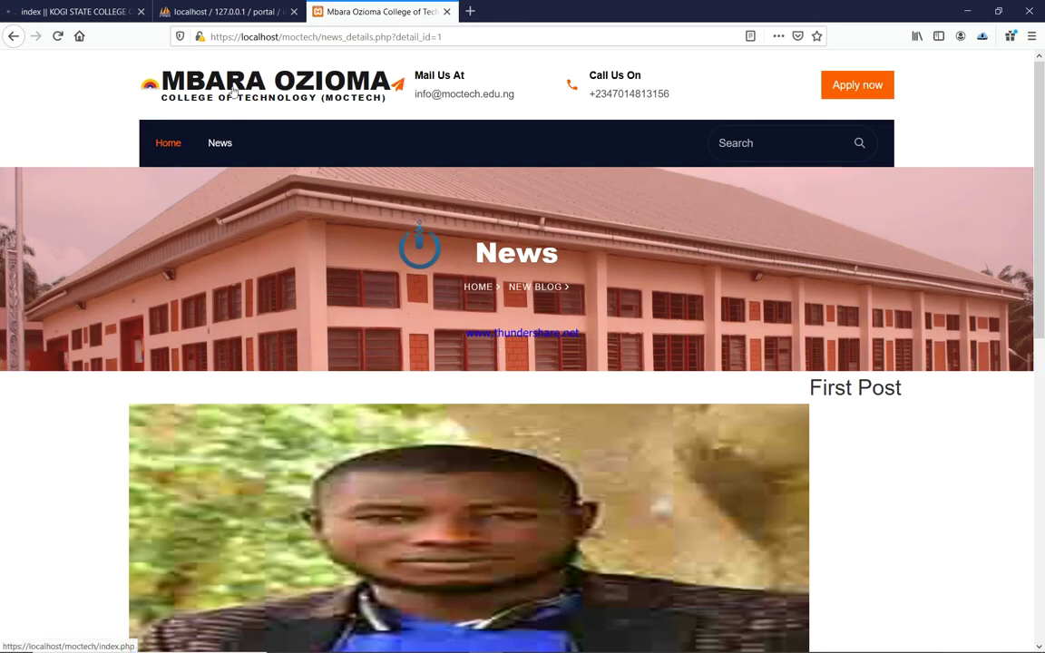
pyautogui.click(121, 9)
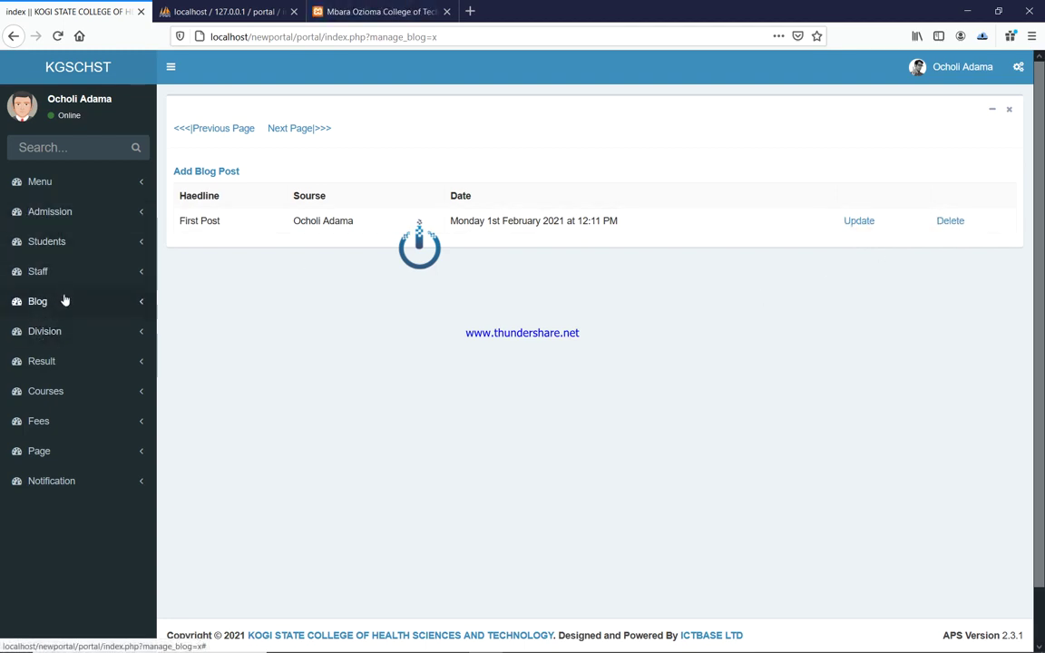
# Go to Manage Departments and filter departments by the CHST faculty
pyautogui.click(60, 332)
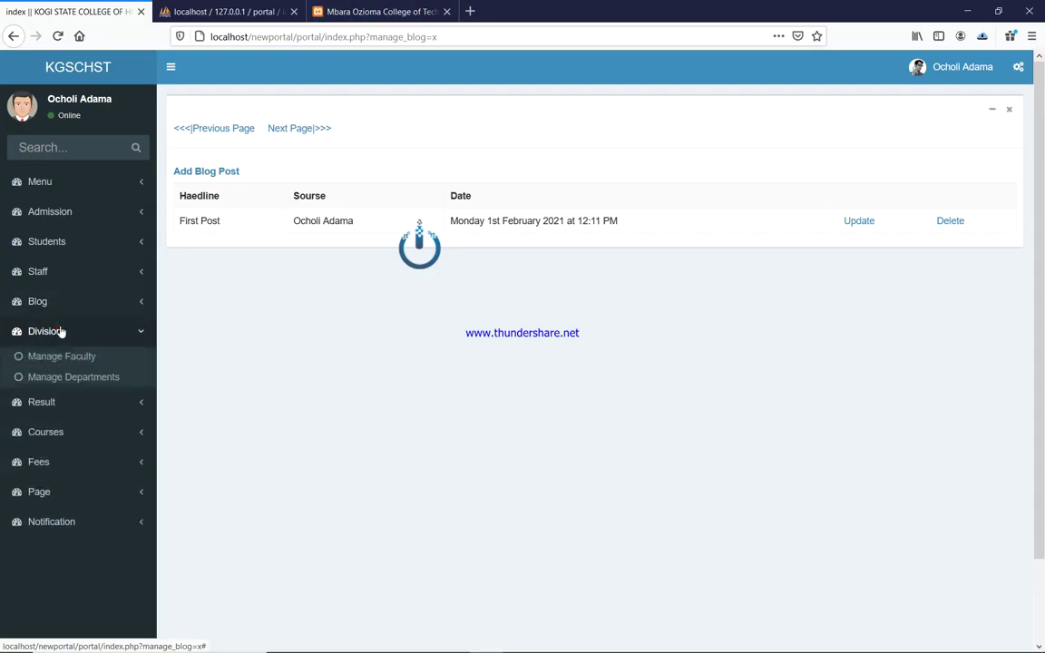
pyautogui.click(72, 356)
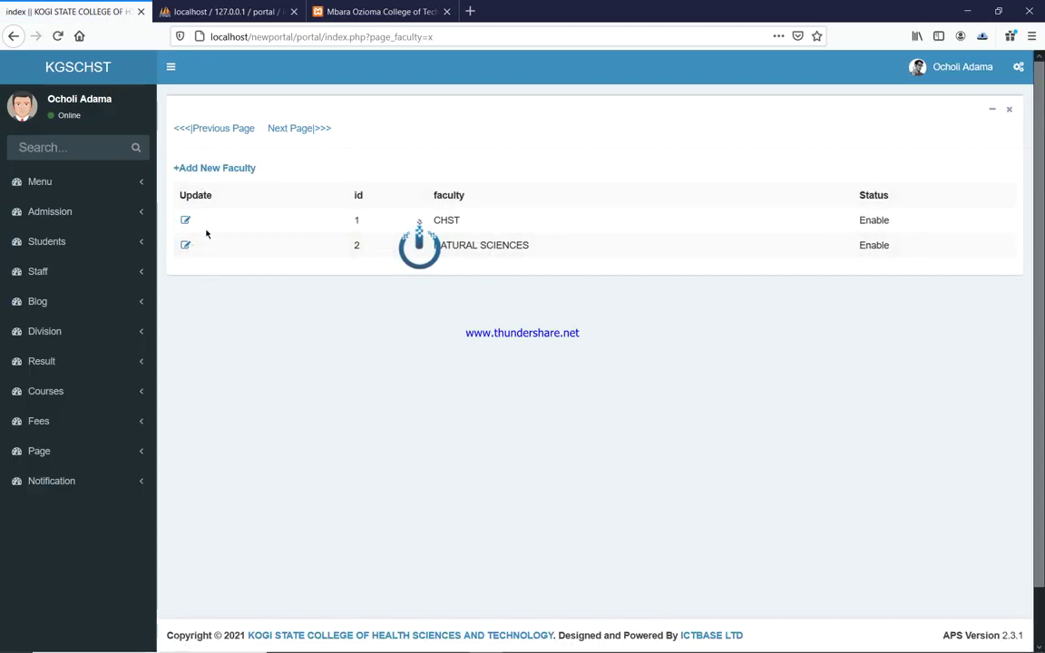
pyautogui.click(70, 332)
pyautogui.click(53, 378)
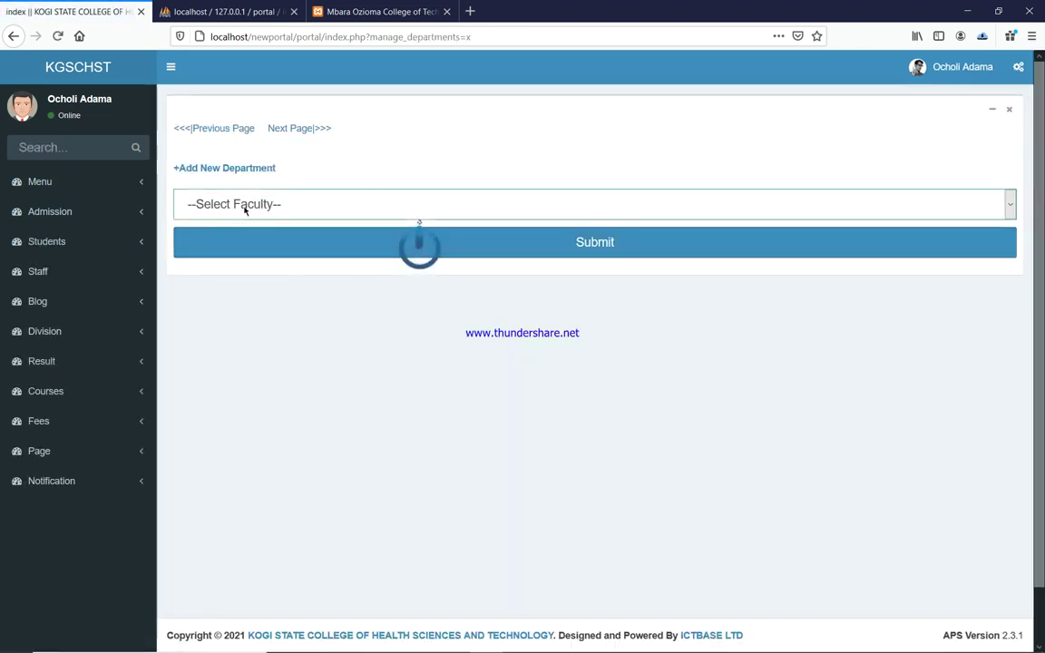
pyautogui.click(294, 210)
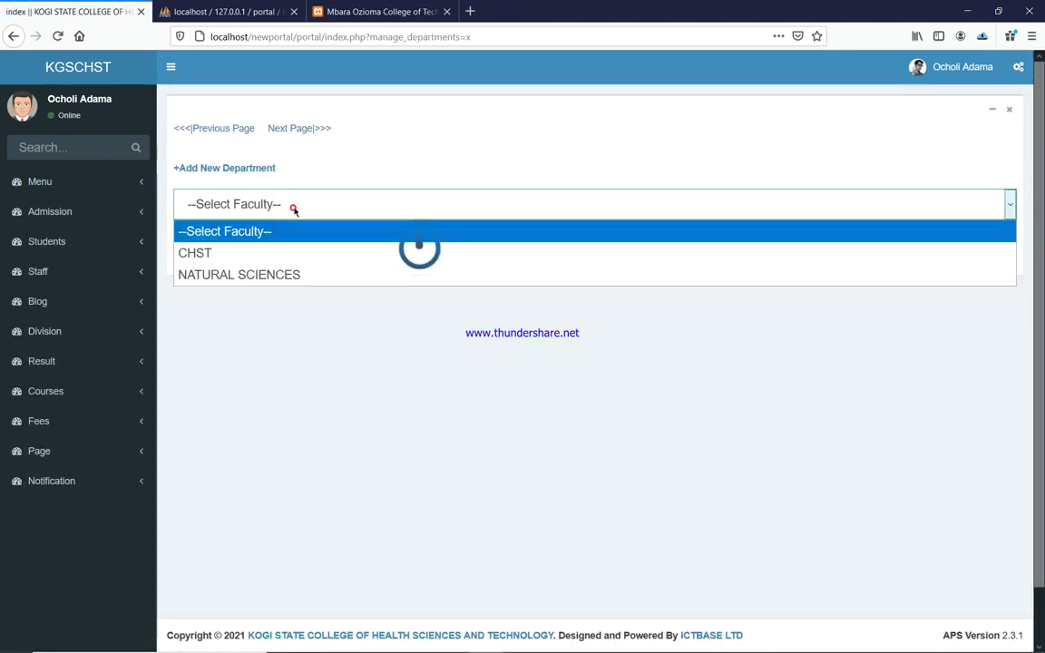
pyautogui.click(249, 253)
pyautogui.click(413, 241)
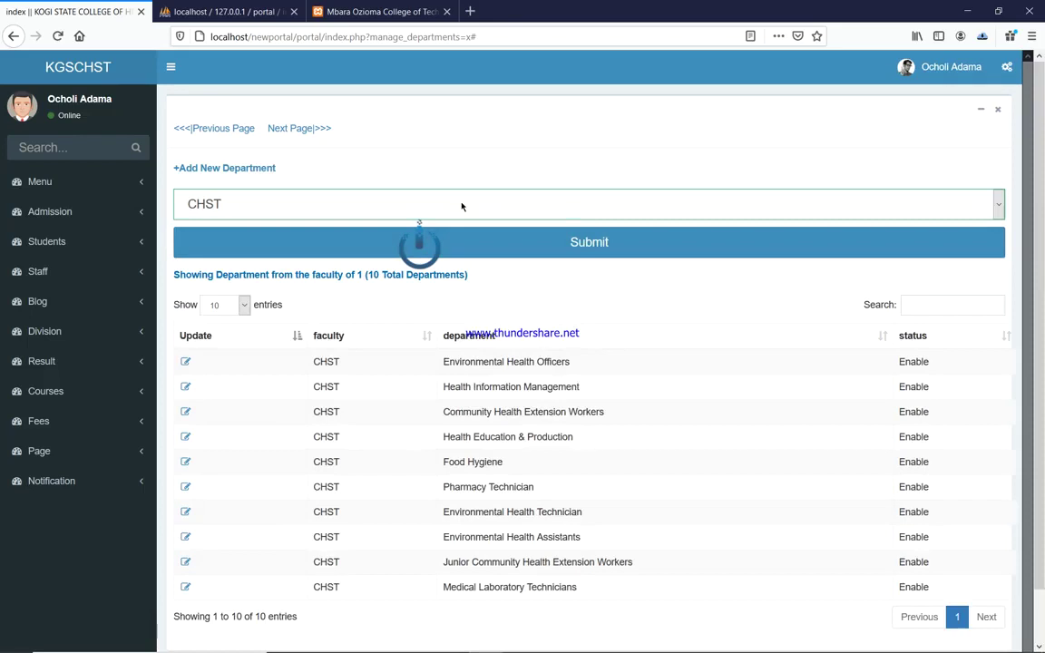
# Switch the faculty filter to NATURAL SCIENCES and open the Add New Department form
pyautogui.click(422, 207)
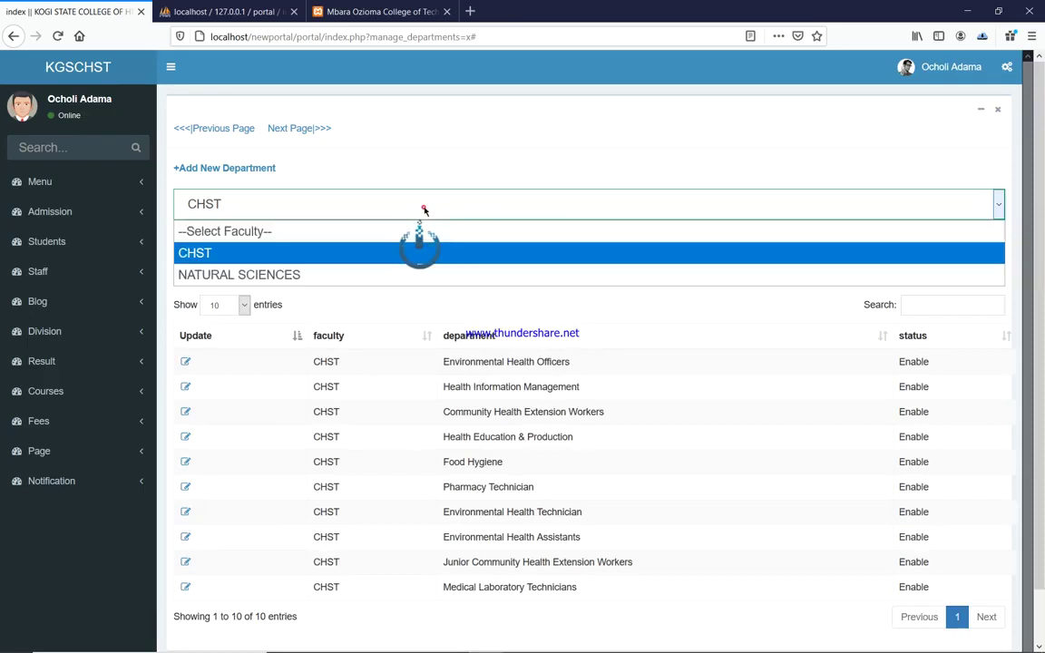
pyautogui.click(261, 275)
pyautogui.click(210, 168)
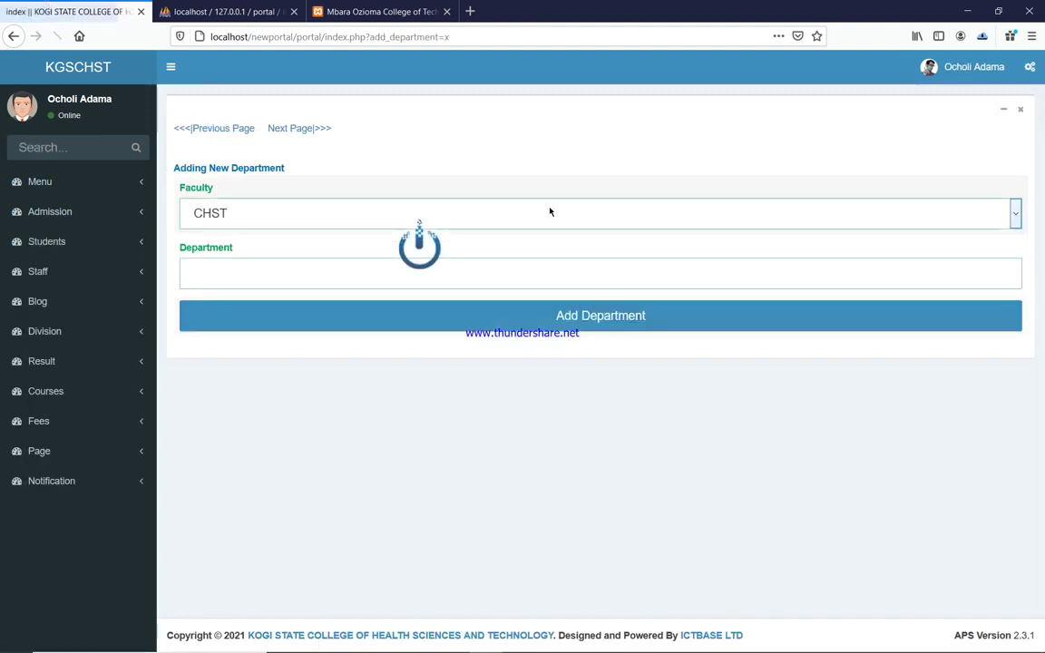
pyautogui.click(319, 224)
pyautogui.click(320, 224)
pyautogui.click(273, 282)
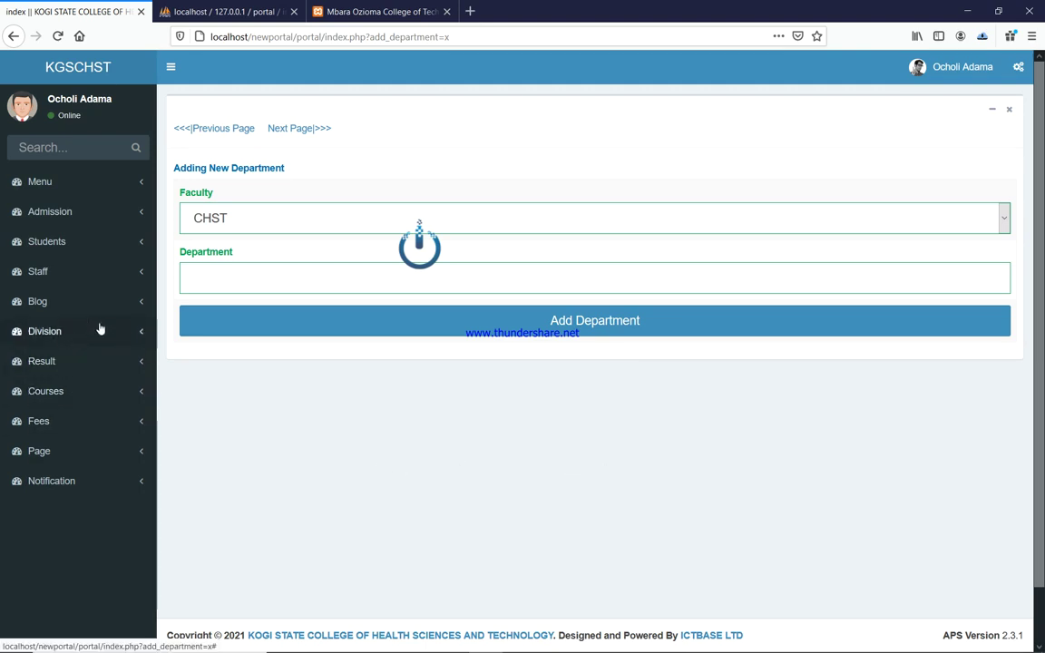
pyautogui.click(64, 360)
# Fetch CSC233 scores for session 2019/2020, semester 1, then return to the dashboard
pyautogui.click(65, 361)
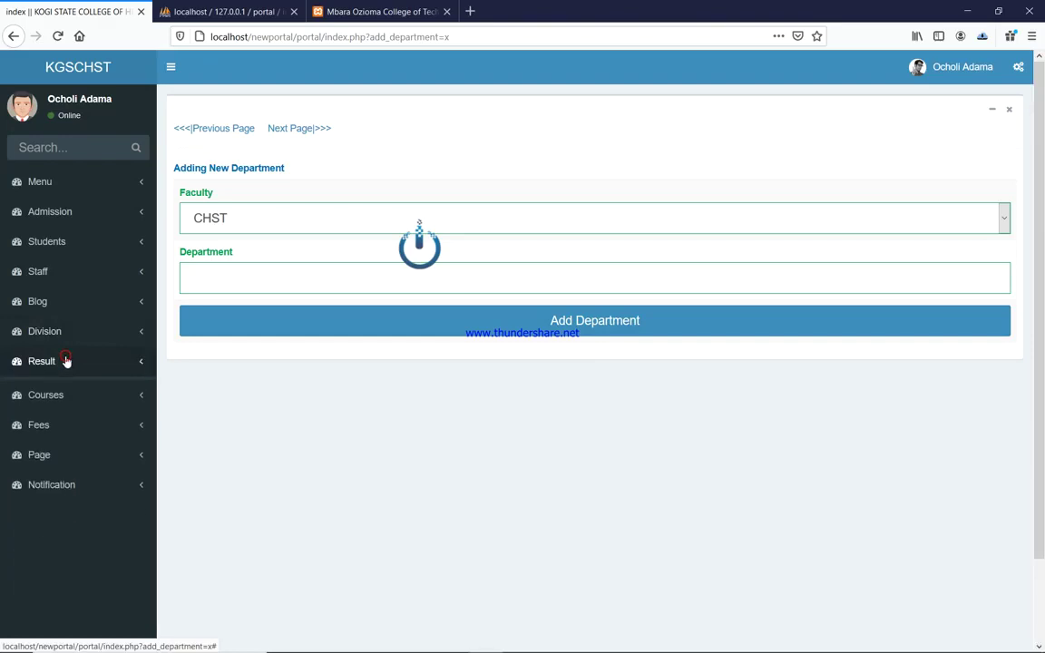
pyautogui.click(65, 361)
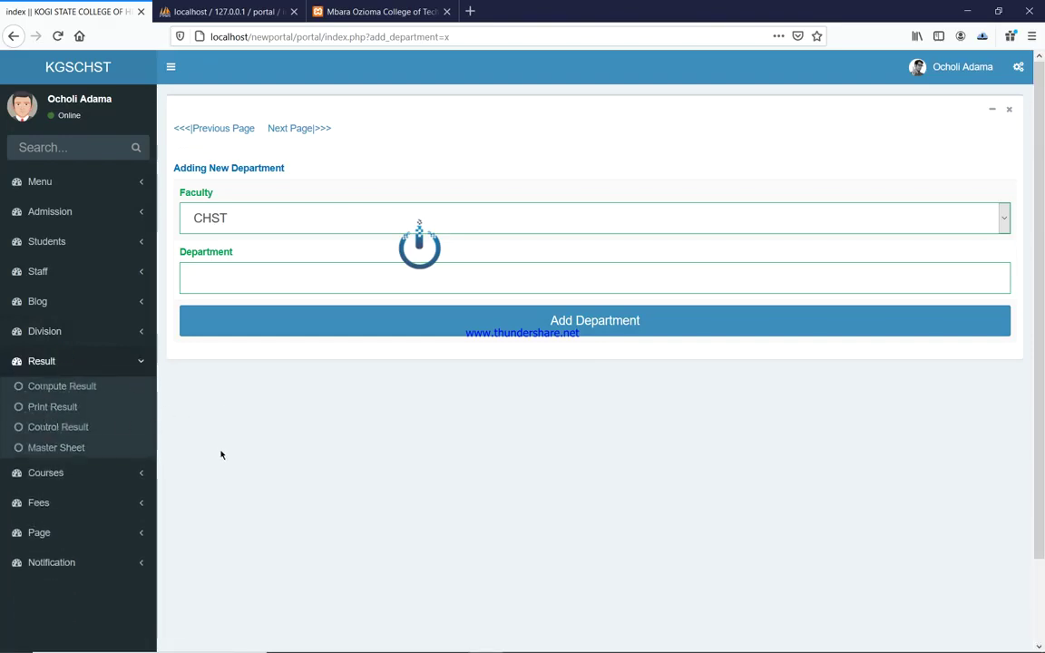
pyautogui.click(80, 386)
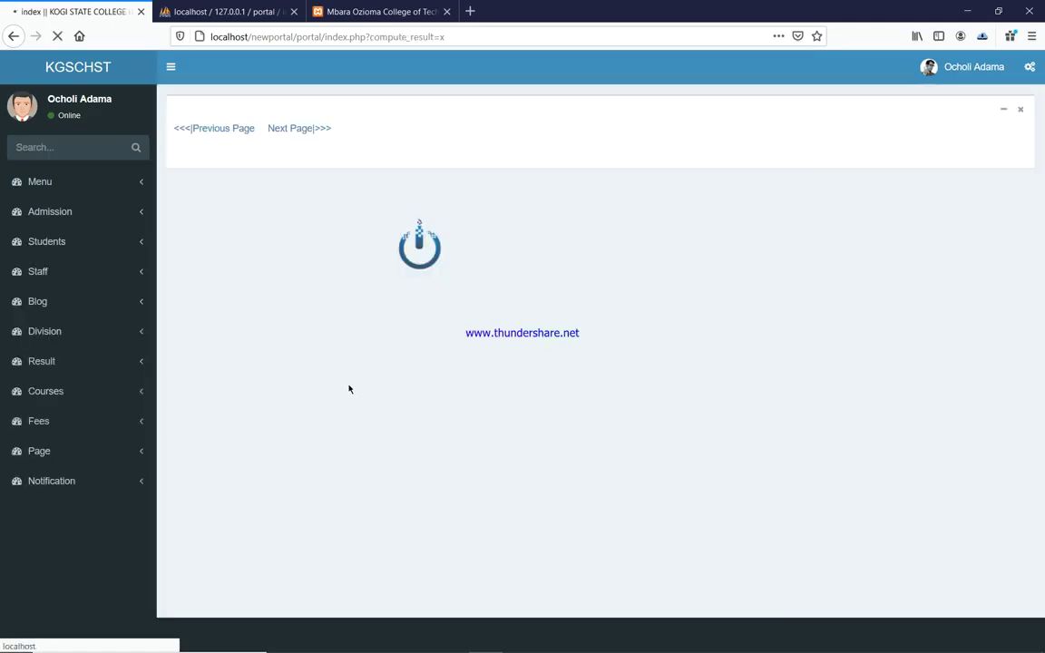
pyautogui.click(258, 209)
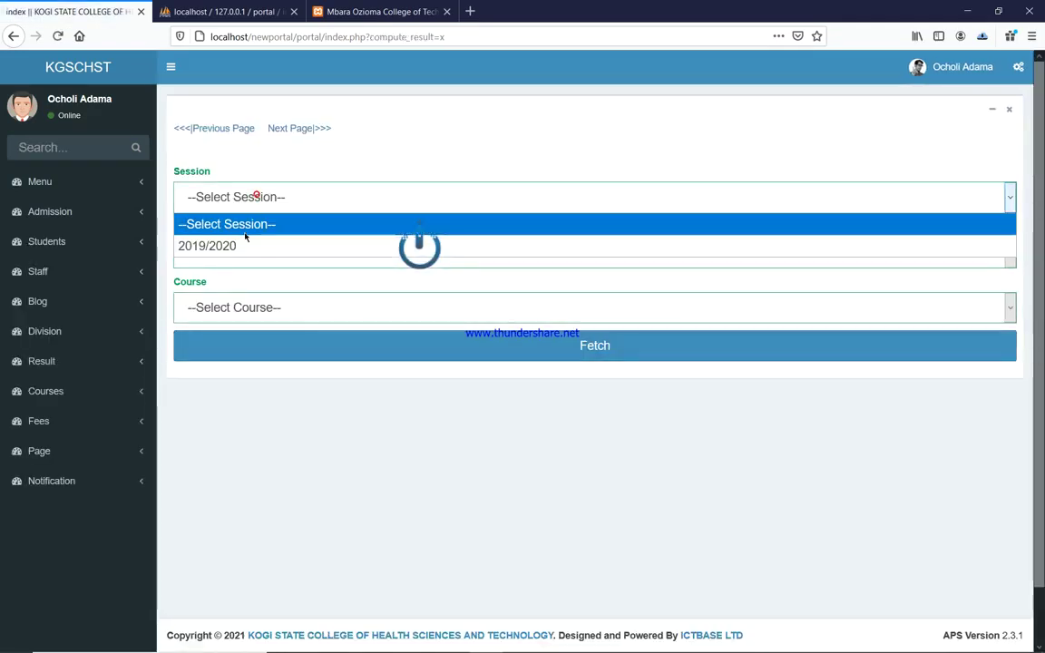
pyautogui.click(236, 242)
pyautogui.click(243, 251)
pyautogui.click(238, 299)
pyautogui.click(294, 313)
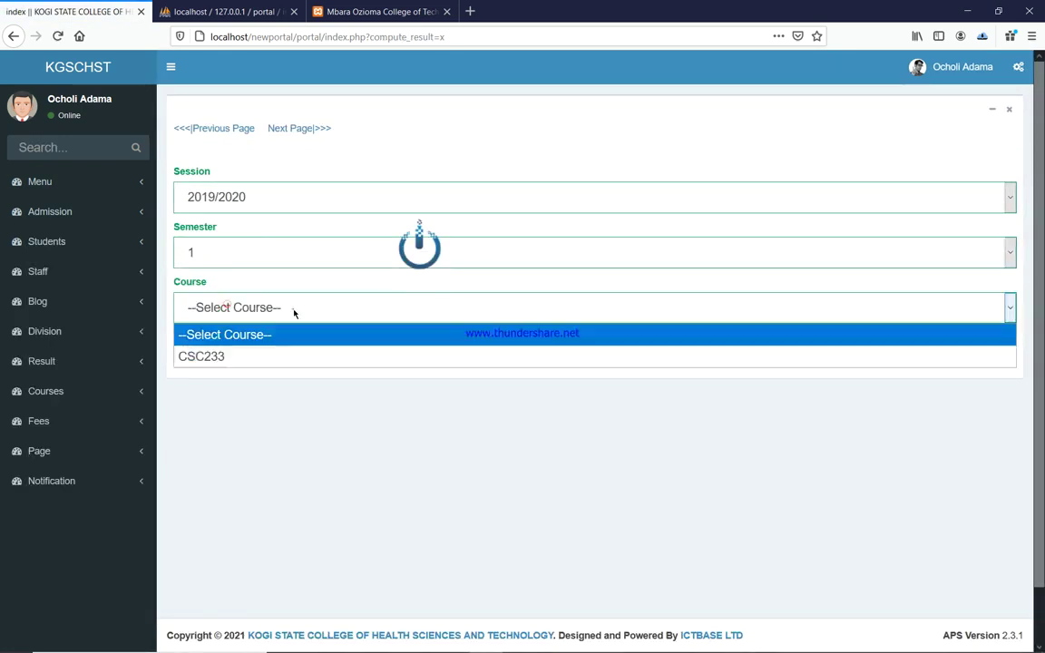
pyautogui.click(238, 357)
pyautogui.click(434, 351)
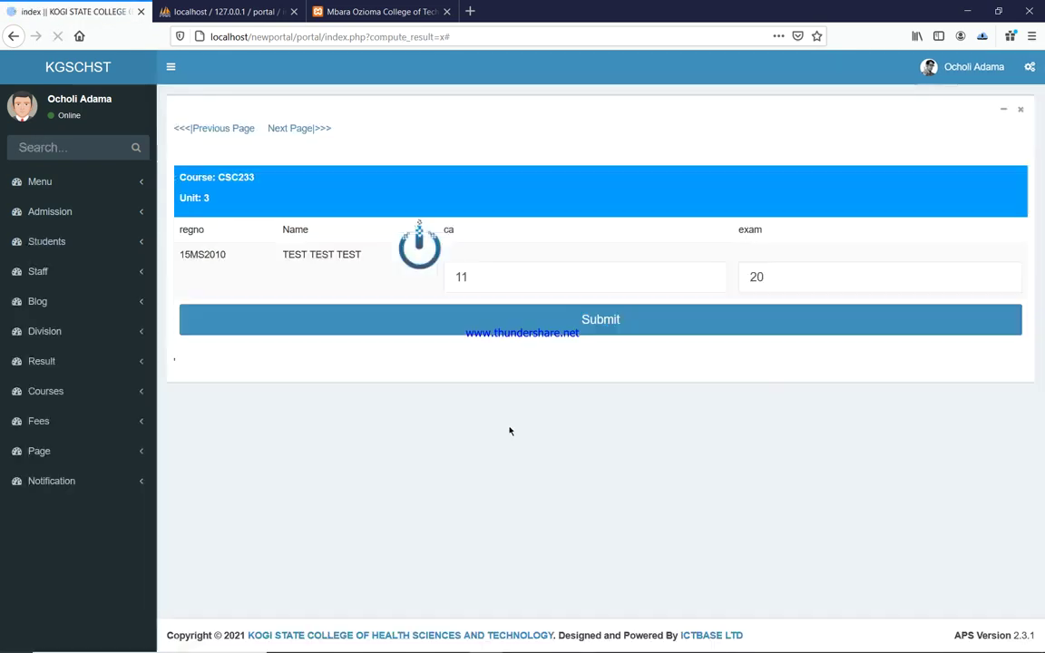
pyautogui.click(59, 68)
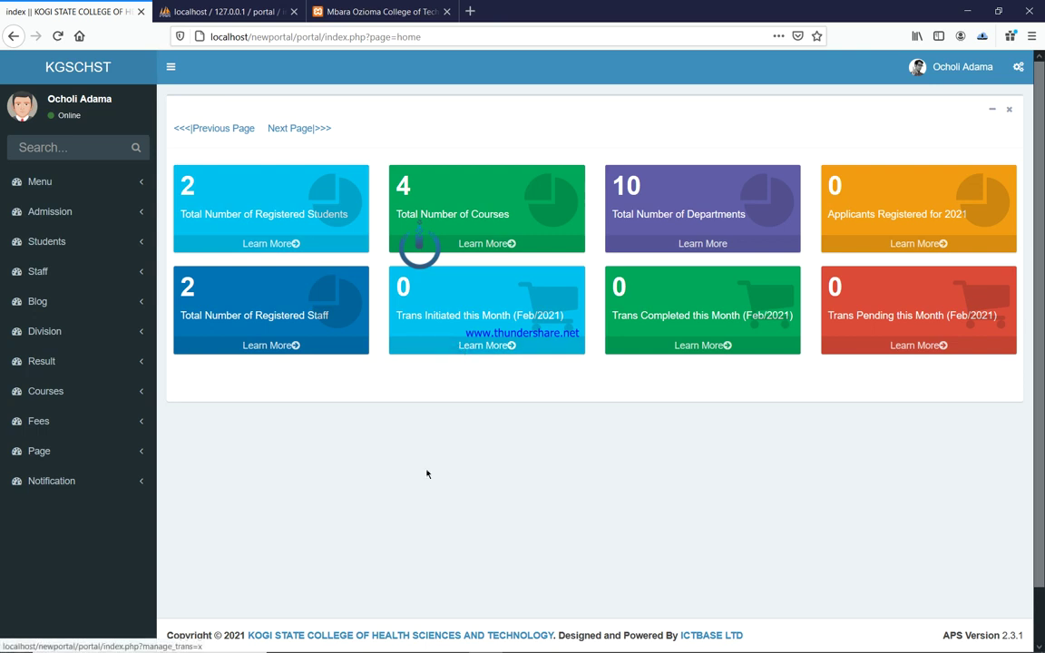
# Check the library options in the staff member's own portal window
pyautogui.click(352, 641)
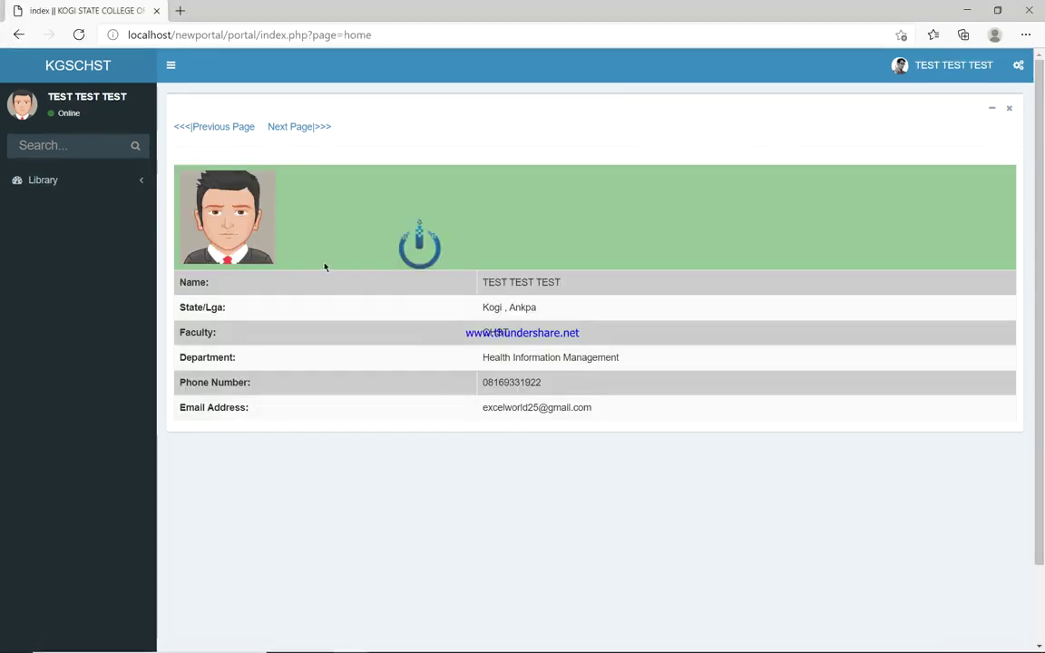
pyautogui.click(66, 186)
pyautogui.click(65, 189)
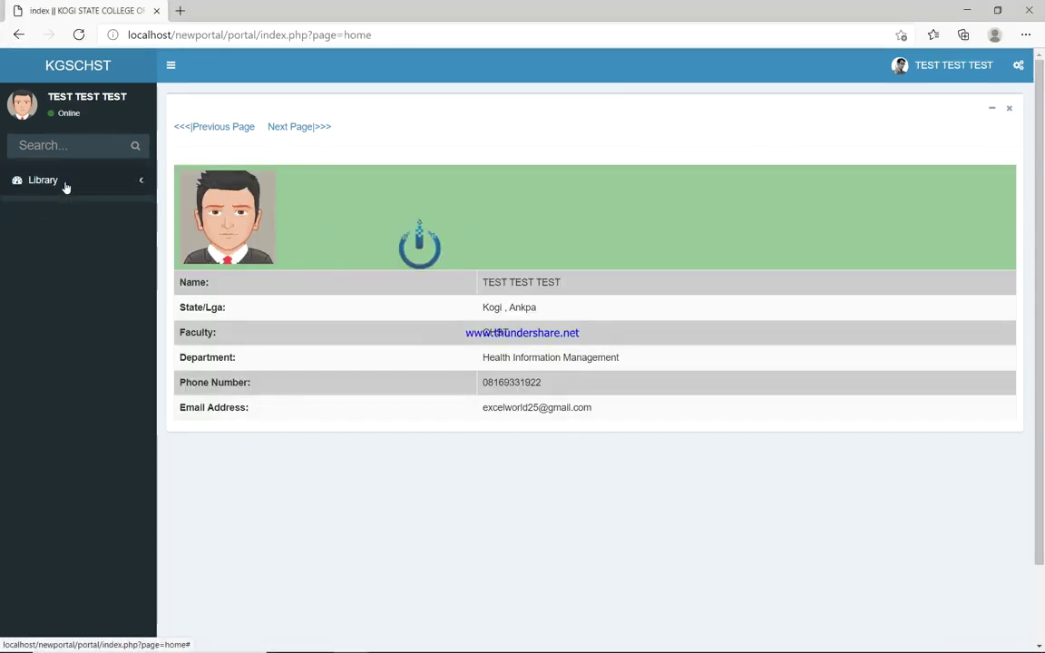
pyautogui.click(562, 642)
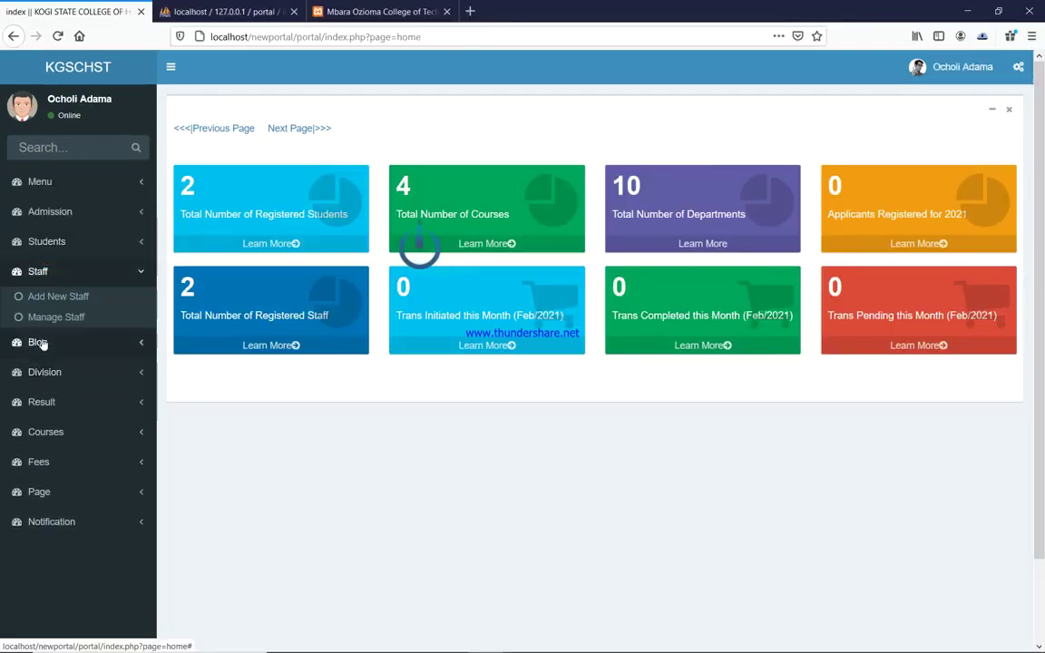
# Change the staff member's status to Lecturer and update the staff record
pyautogui.click(41, 316)
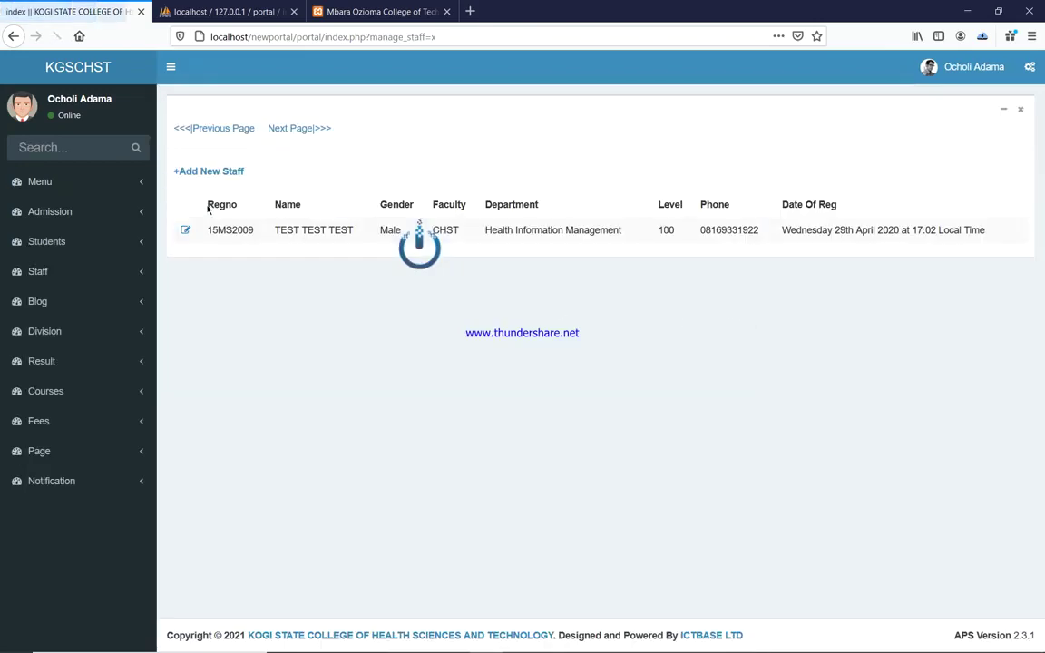
pyautogui.click(187, 261)
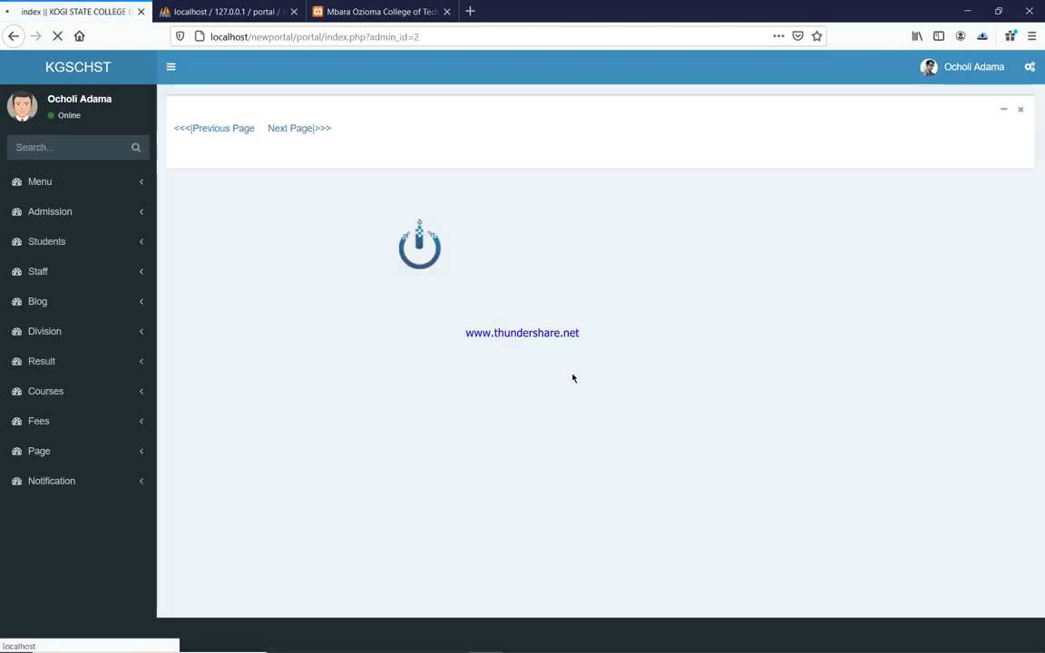
pyautogui.scroll(-10, 486, 462)
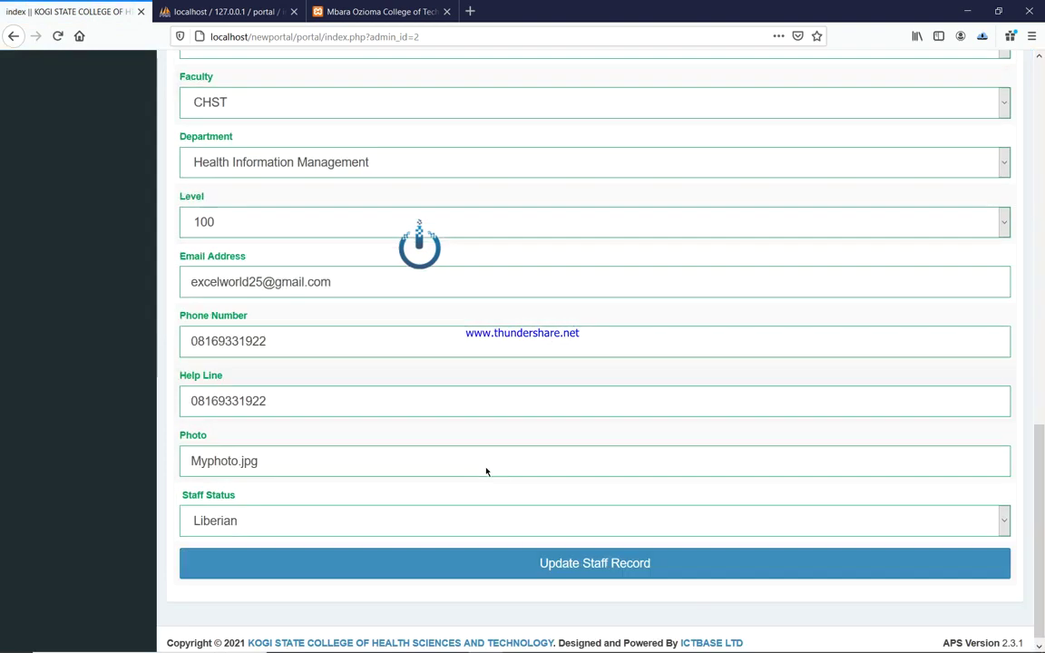
pyautogui.click(277, 520)
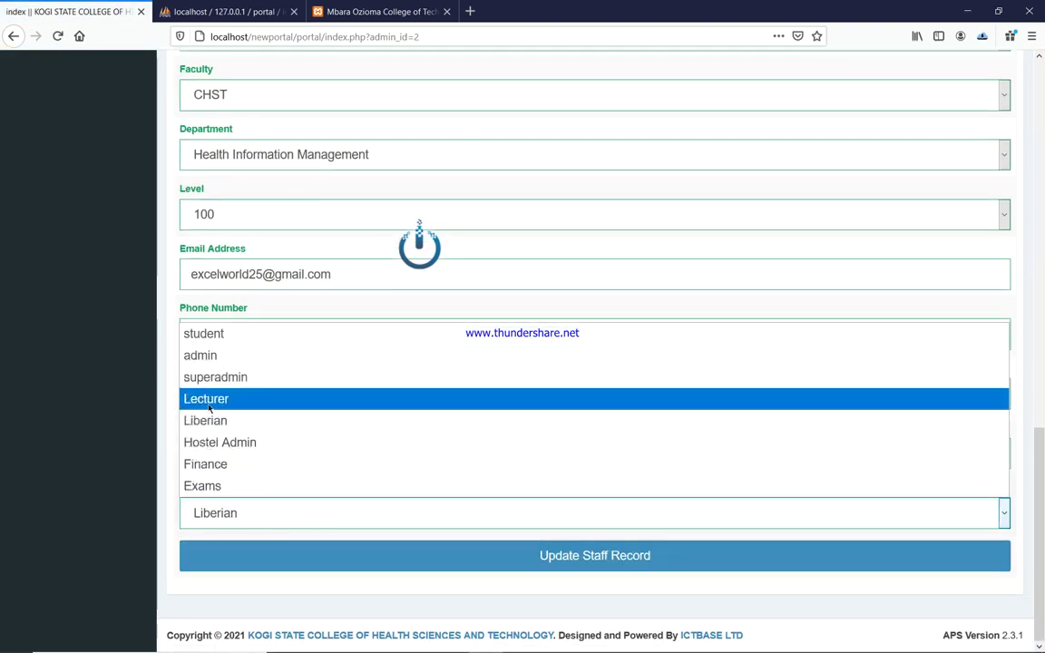
pyautogui.click(208, 406)
pyautogui.click(542, 553)
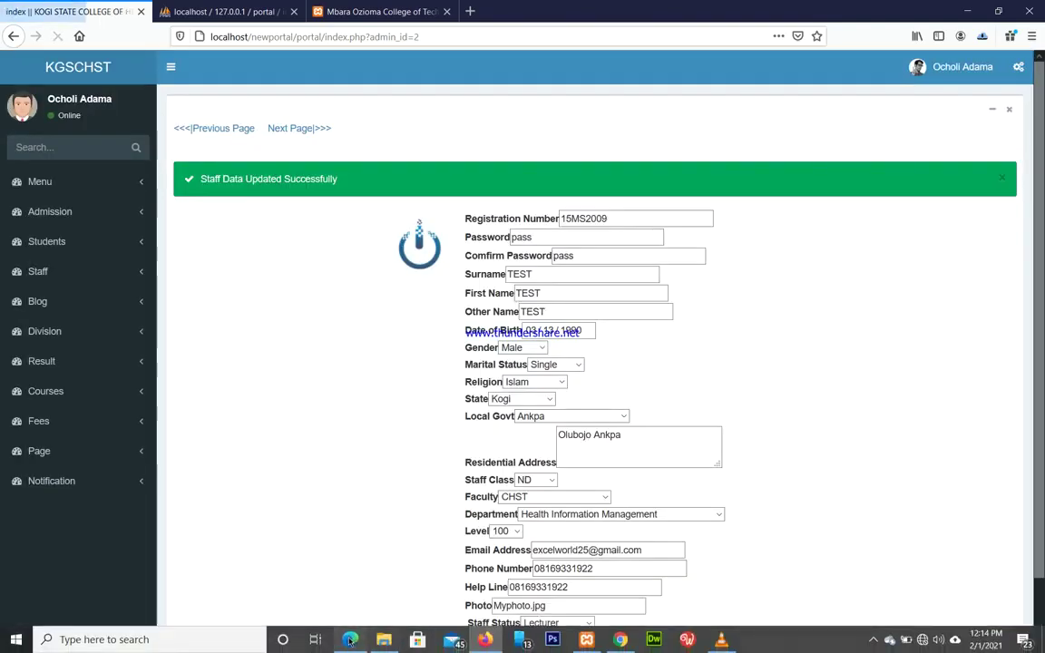
pyautogui.click(349, 641)
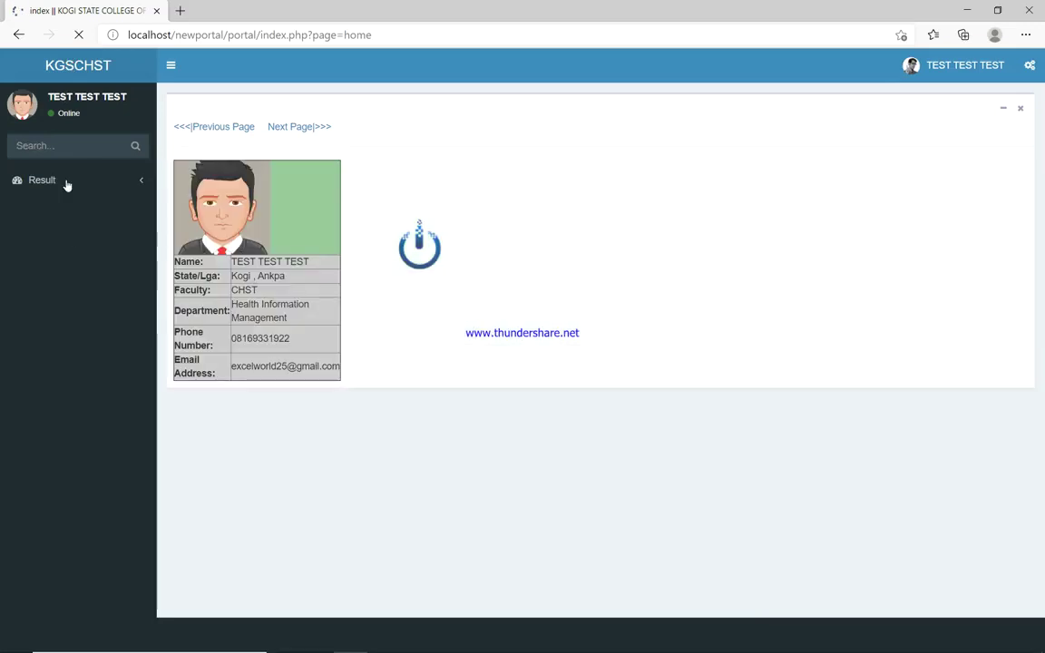
# View the course choices on the lecturer's Compute Result page, then return to the admin window
pyautogui.click(71, 181)
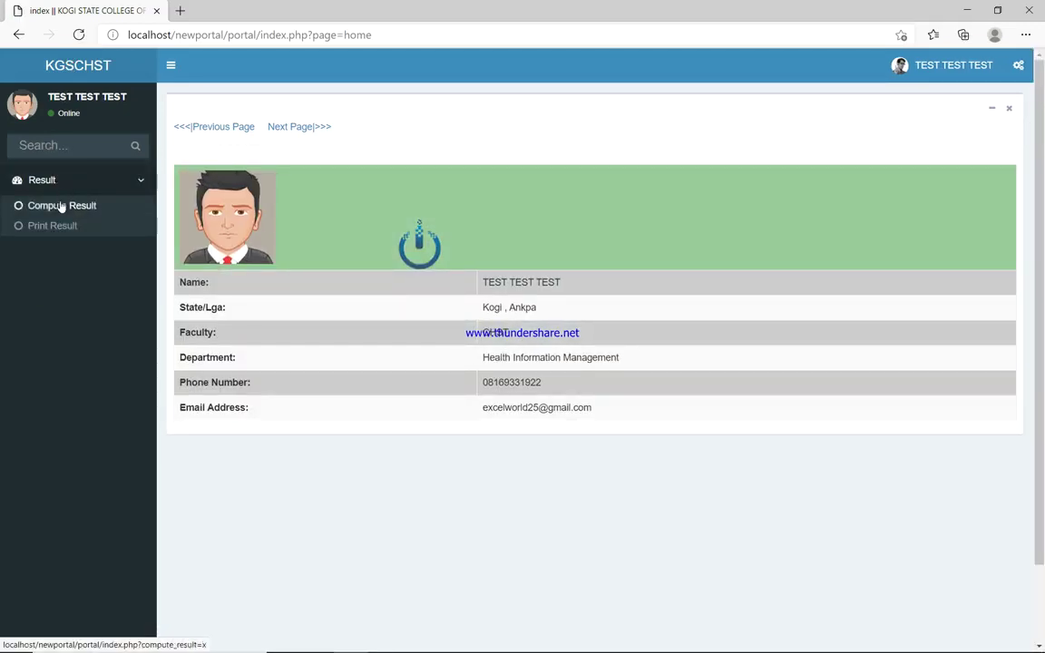
pyautogui.click(61, 206)
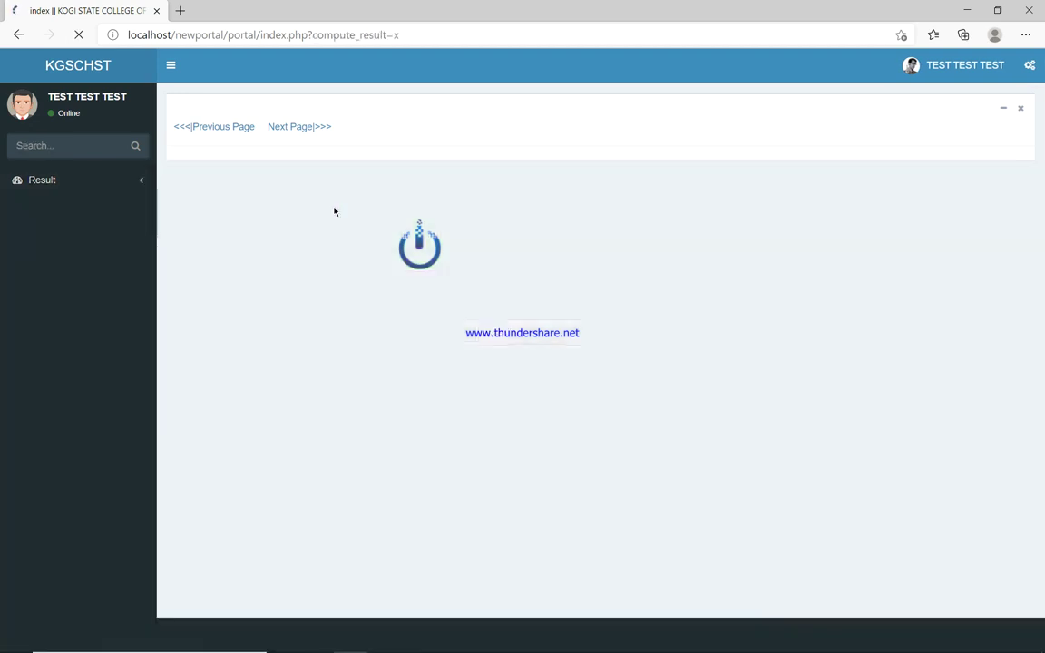
pyautogui.click(238, 304)
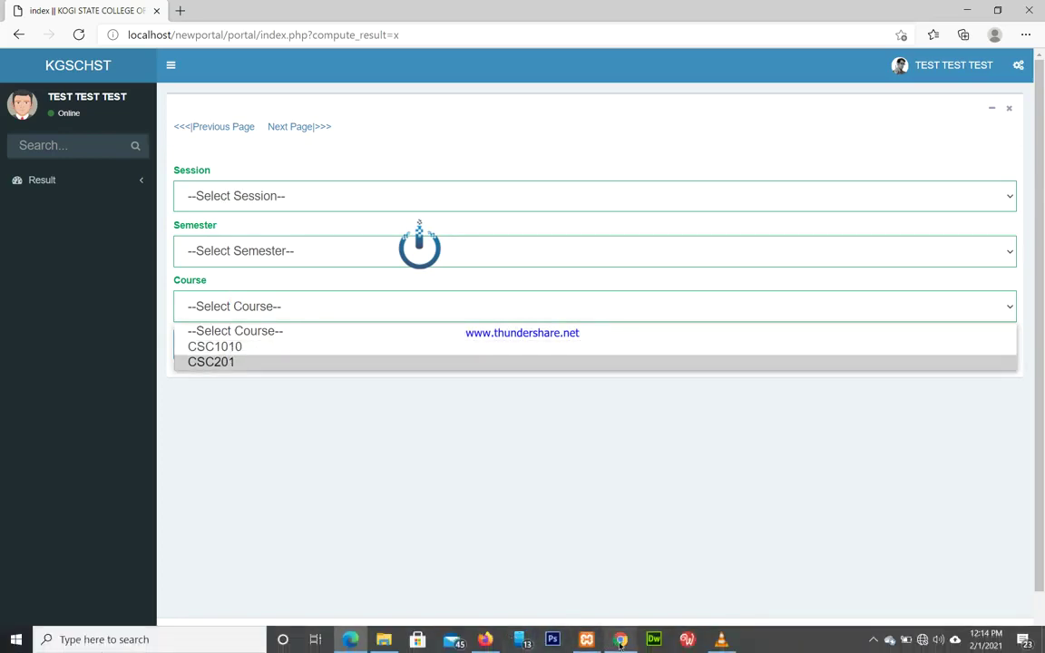
pyautogui.moveTo(620, 640)
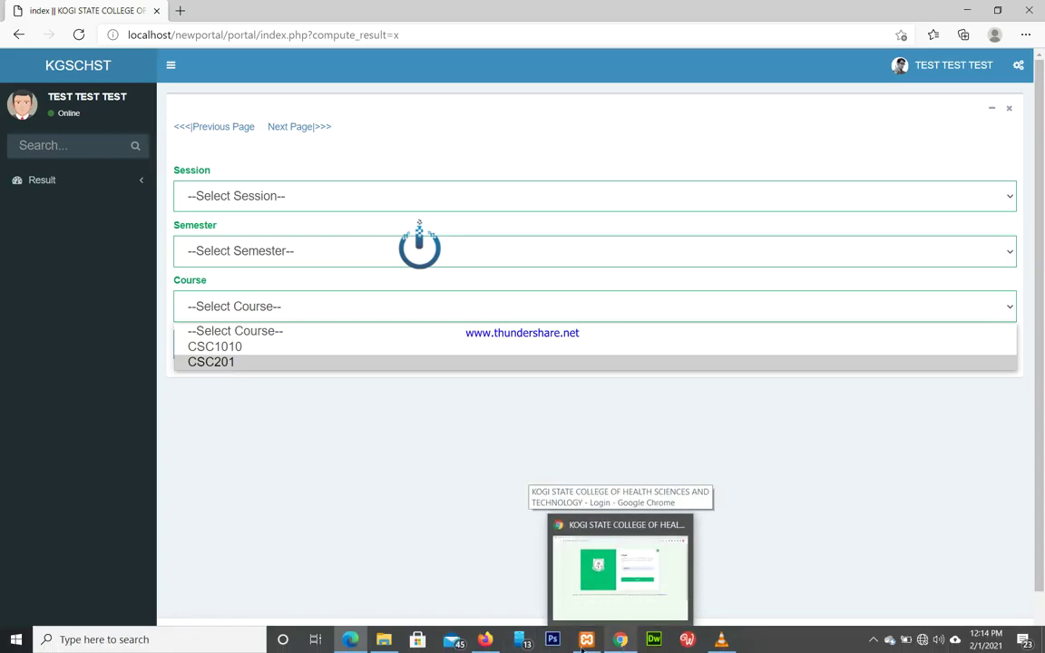
pyautogui.click(485, 639)
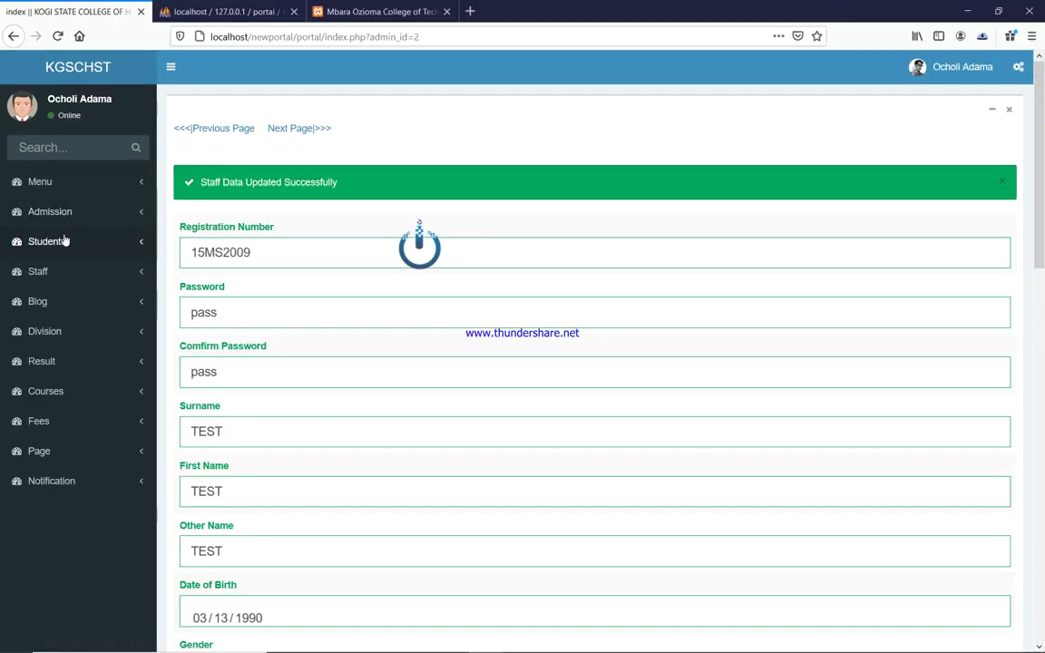
# On the admin's Compute Result page, select CSC233, session 2019/2020 and semester 1
pyautogui.click(50, 363)
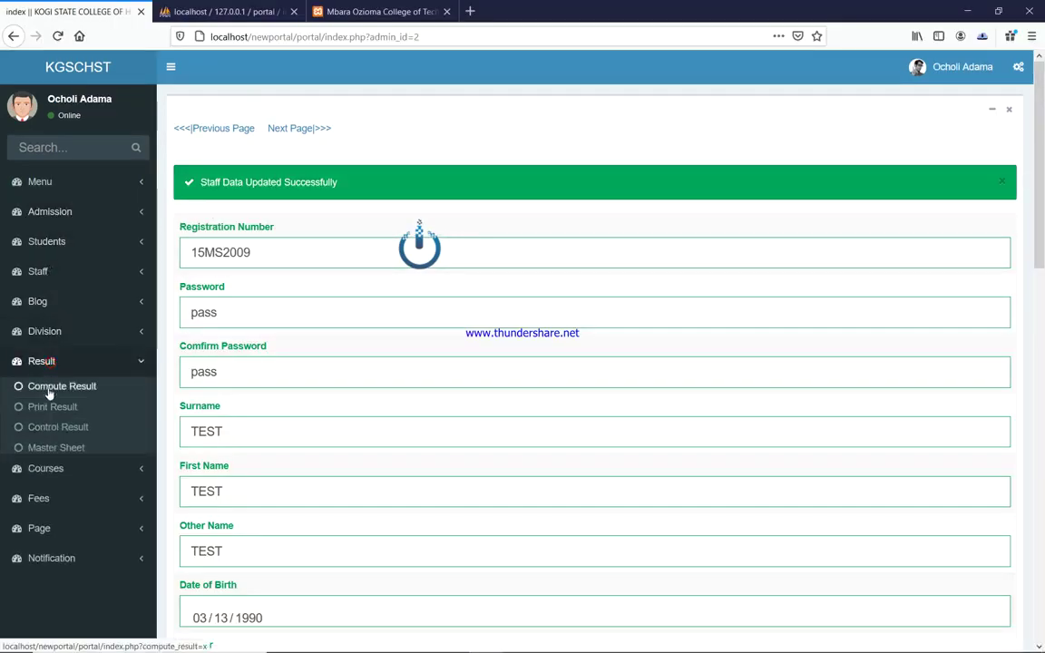
pyautogui.click(56, 386)
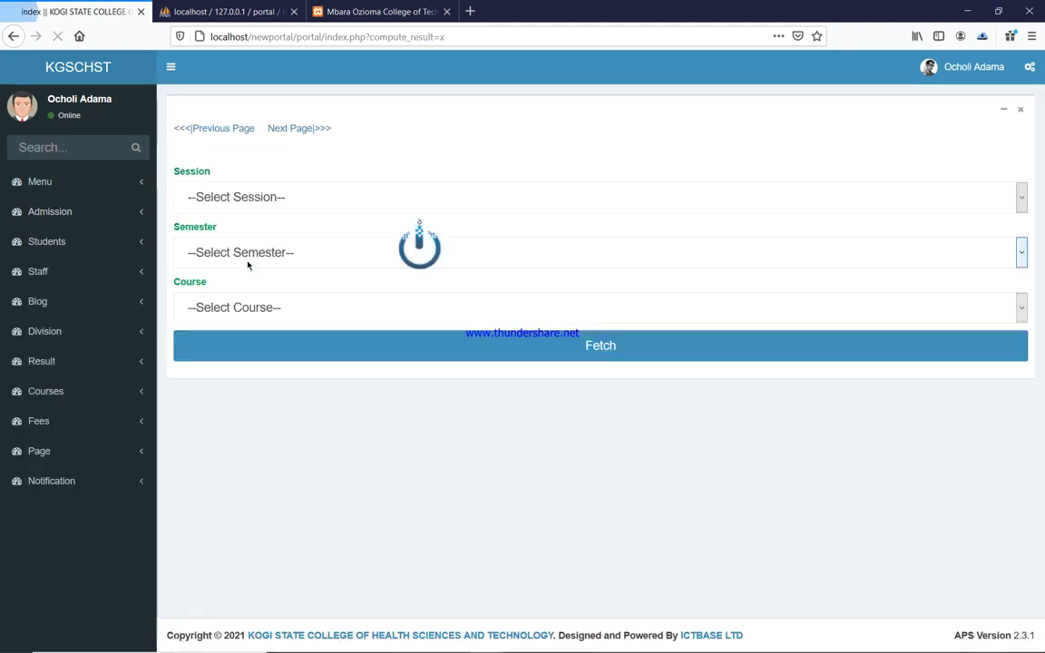
pyautogui.click(218, 306)
pyautogui.click(217, 356)
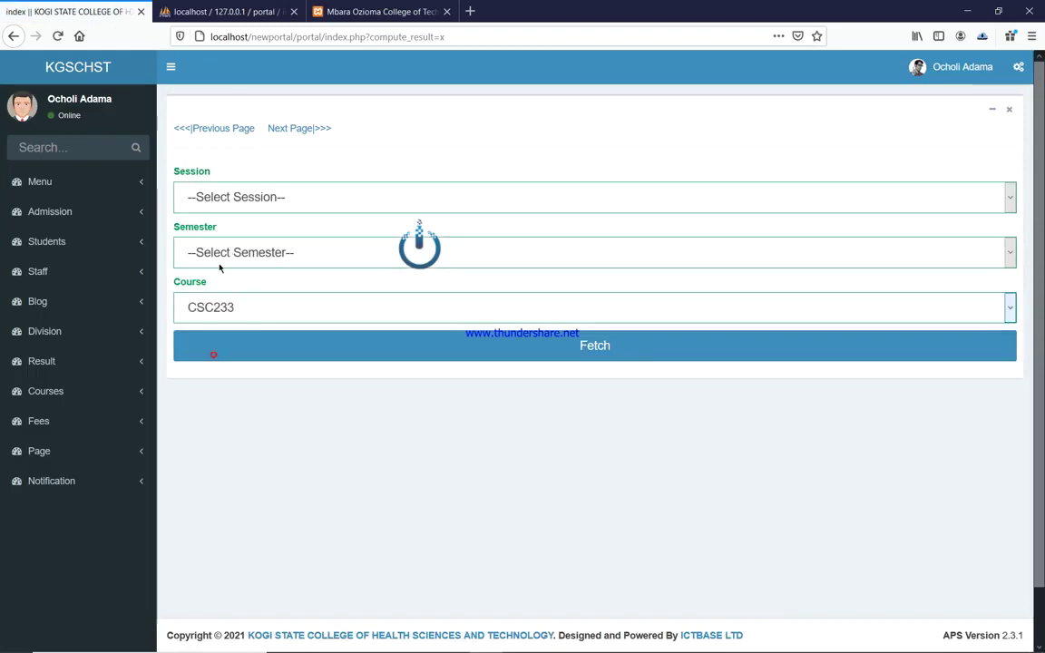
pyautogui.click(226, 197)
pyautogui.click(227, 243)
pyautogui.click(232, 254)
pyautogui.click(229, 308)
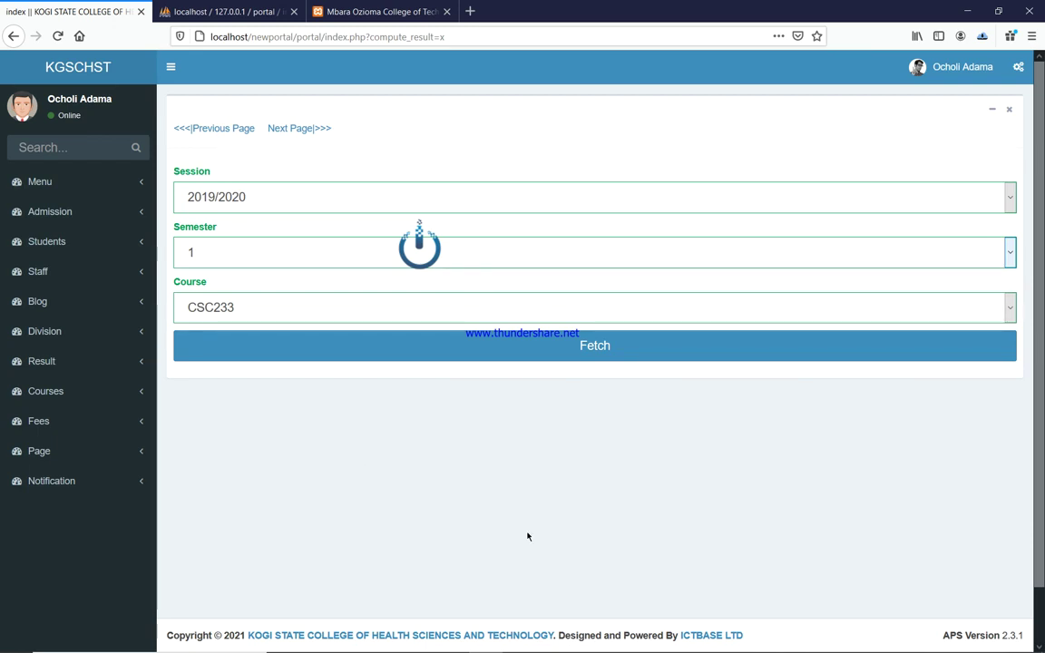
pyautogui.moveTo(616, 646)
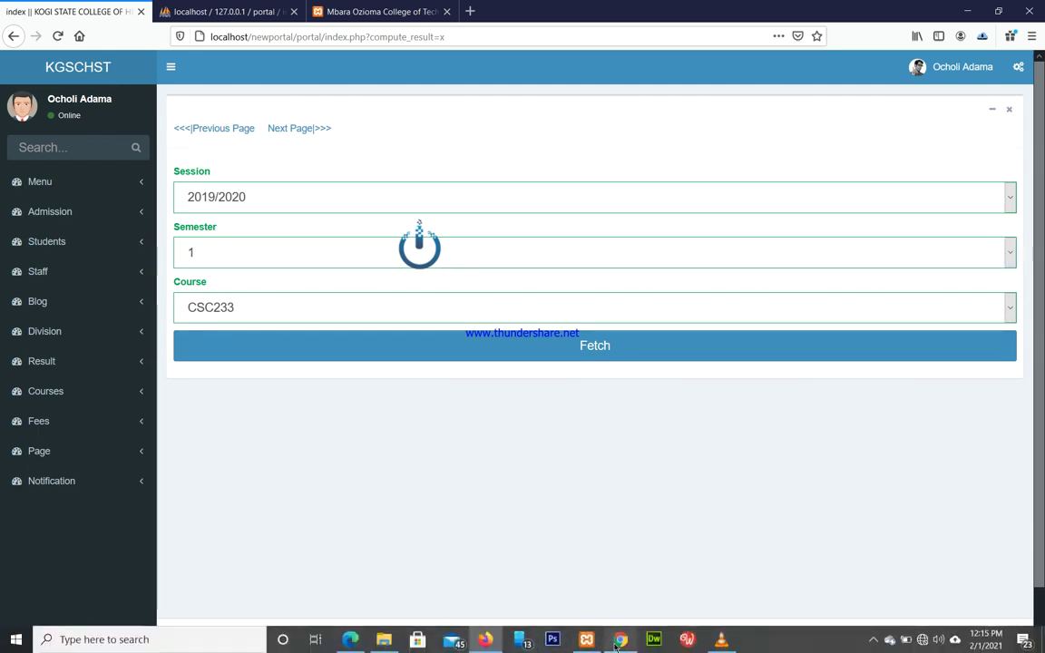
pyautogui.click(619, 641)
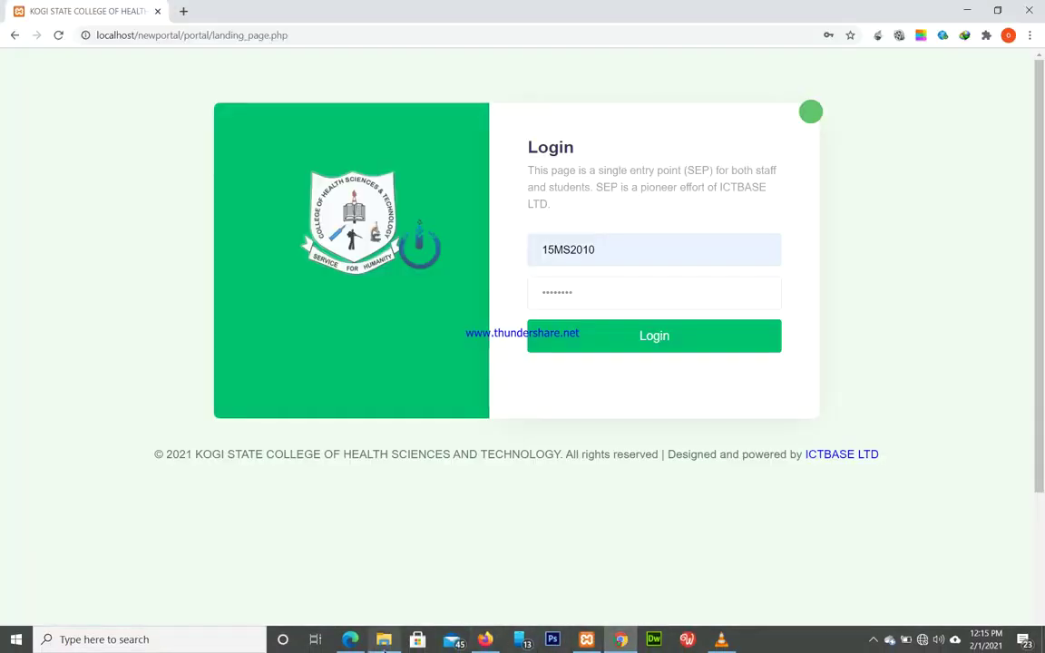
# Load the lecturer's CSC1010 score sheet for session 2019/2020, semester 1
pyautogui.click(350, 640)
pyautogui.click(228, 309)
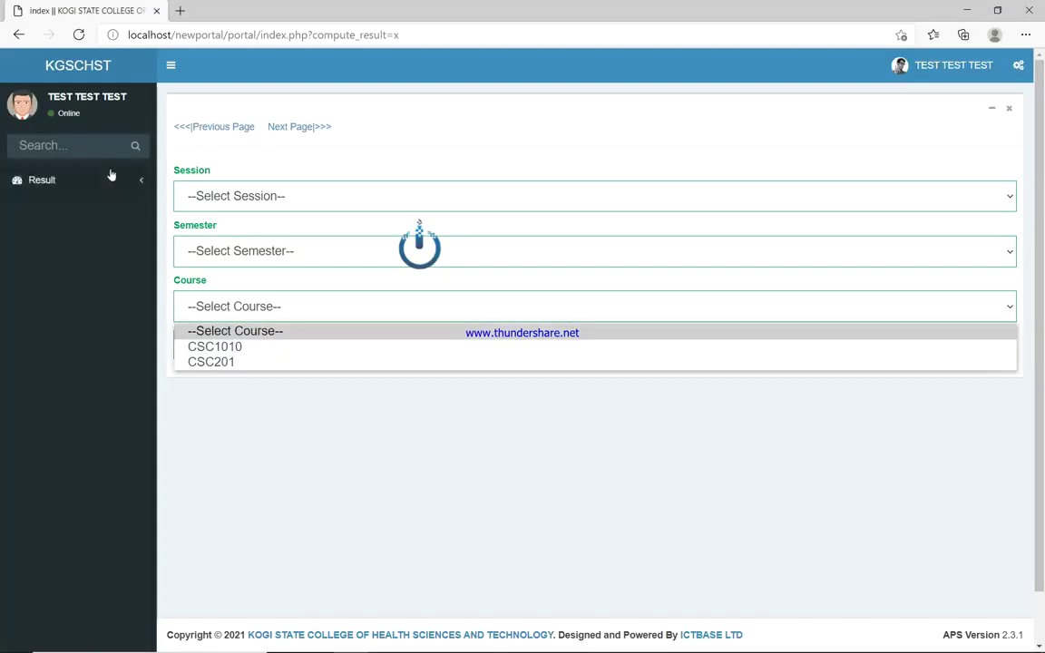
pyautogui.click(229, 193)
pyautogui.click(252, 196)
pyautogui.click(235, 233)
pyautogui.click(272, 254)
pyautogui.click(241, 295)
pyautogui.click(238, 307)
pyautogui.click(224, 347)
pyautogui.click(592, 348)
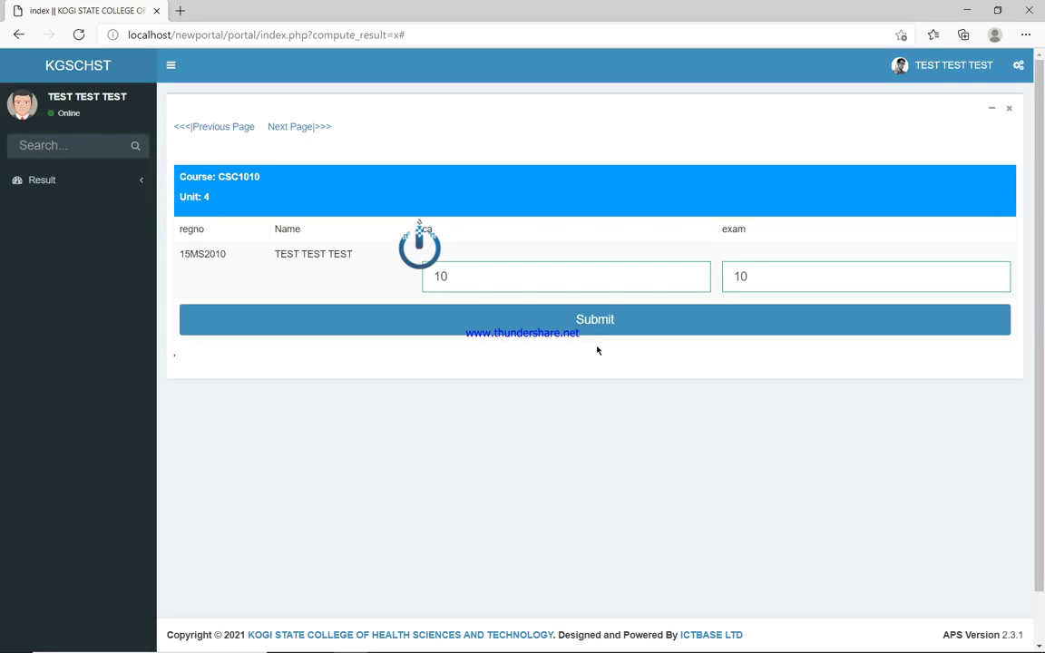
# Keep the CA score at 10, change the exam score to 30, and submit
pyautogui.doubleClick(461, 274)
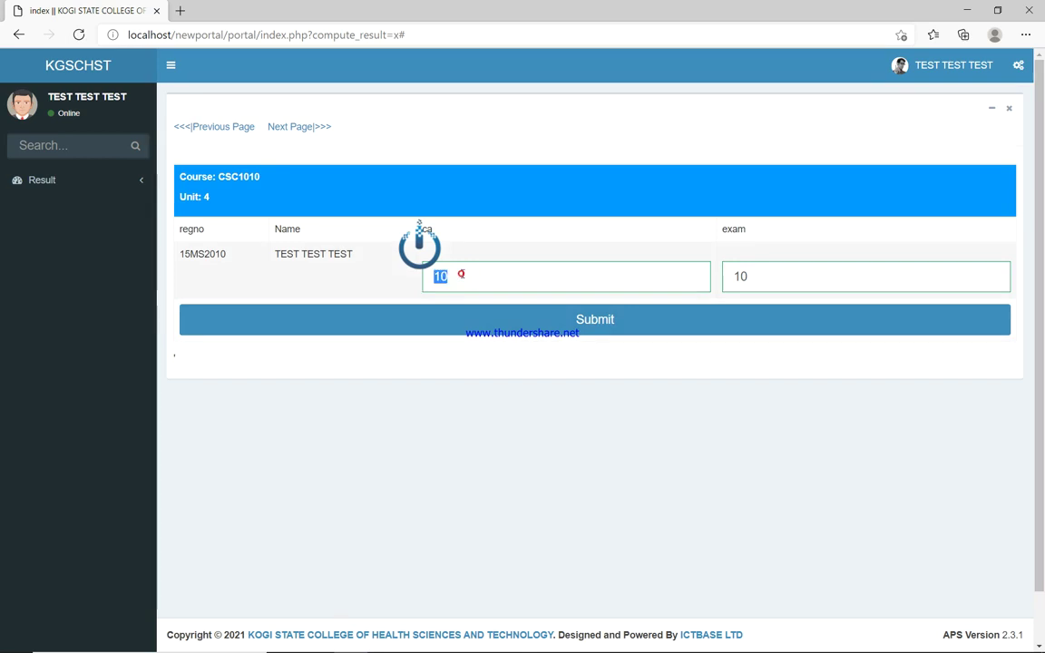
pyautogui.click(462, 274)
pyautogui.doubleClick(773, 276)
pyautogui.write('30')
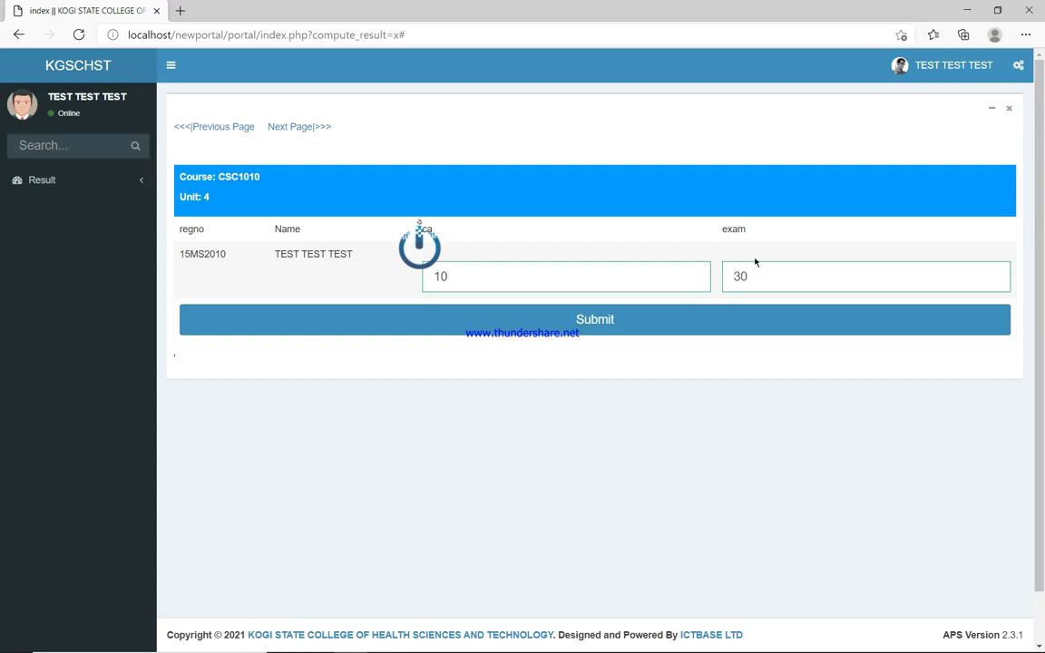
pyautogui.click(595, 332)
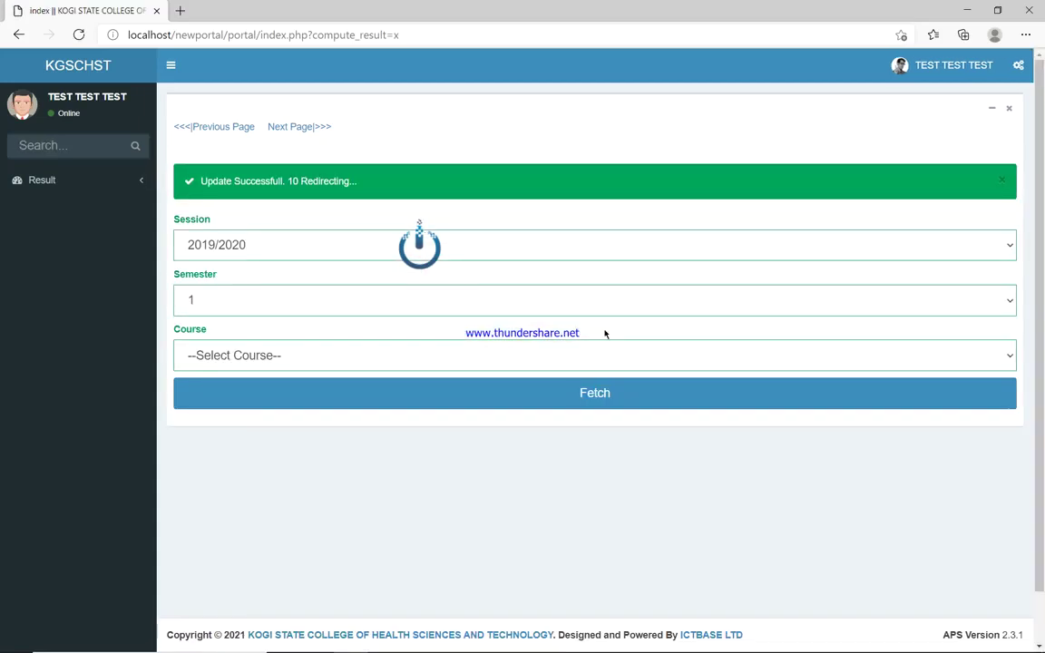
# Generate the Print Result roster for session 2019/2020, course CSC1010
pyautogui.click(69, 184)
pyautogui.click(51, 211)
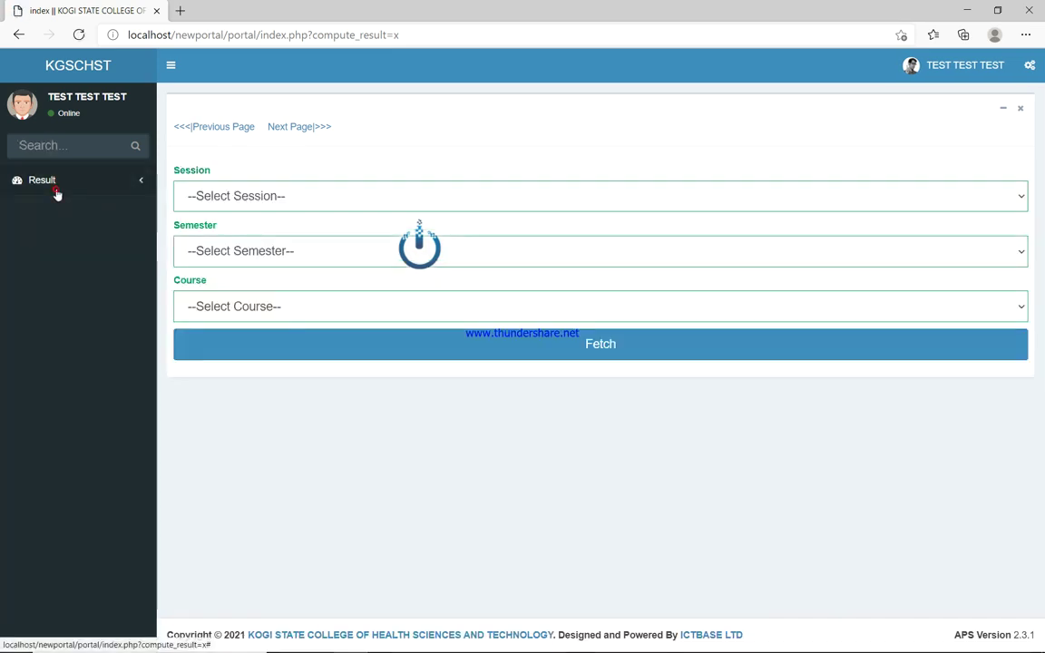
pyautogui.click(52, 225)
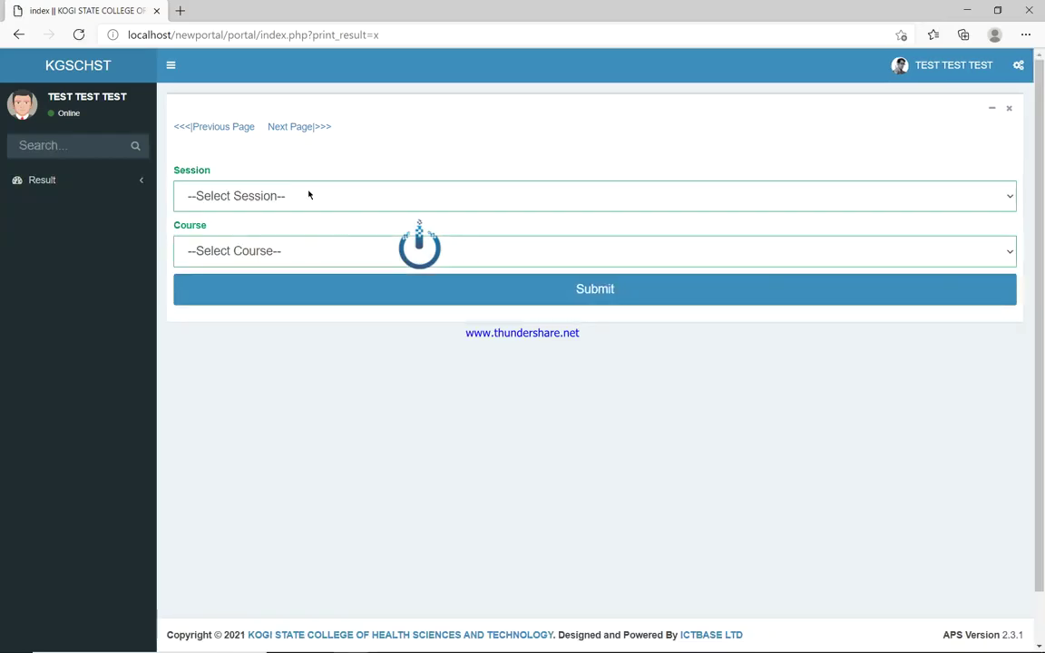
pyautogui.click(308, 195)
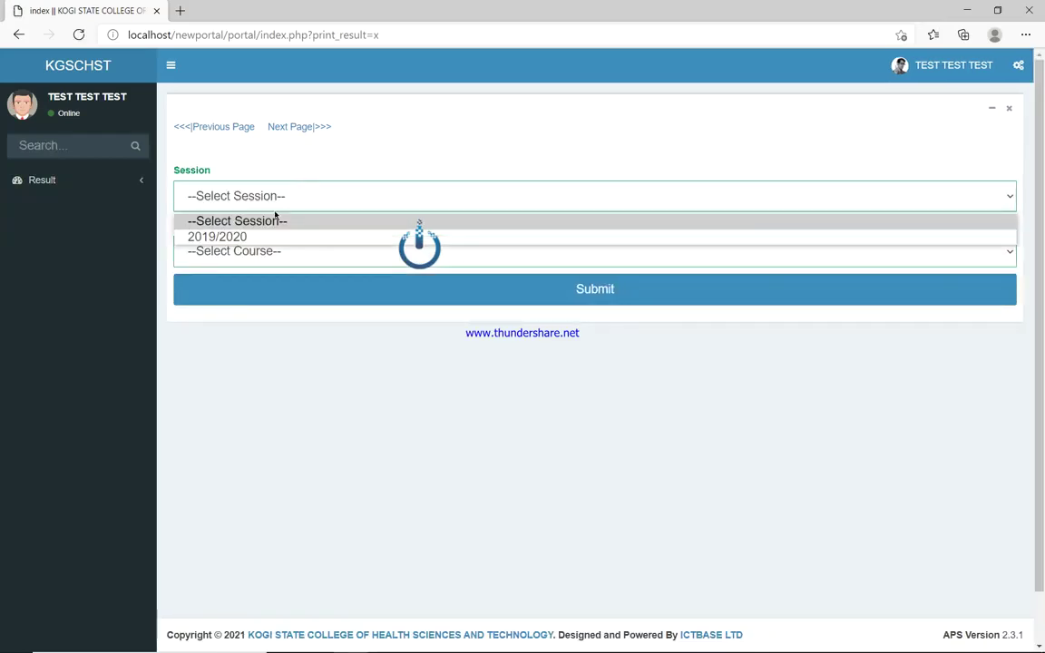
pyautogui.click(243, 235)
pyautogui.click(241, 250)
pyautogui.click(226, 290)
pyautogui.click(460, 290)
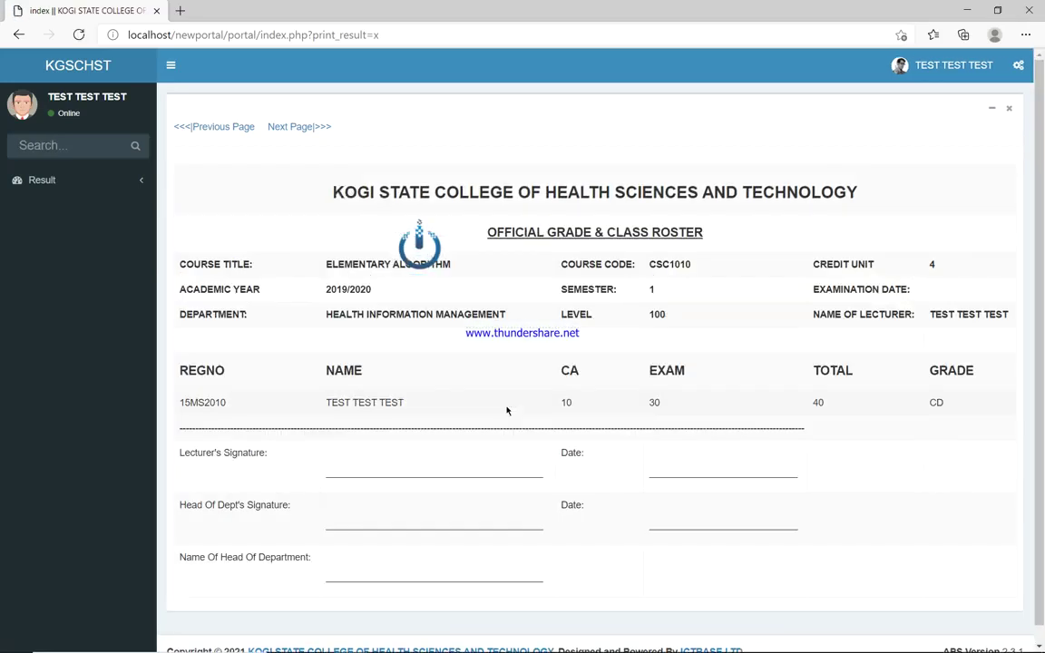
# Review the CSC1010 roster's total score of 40 and grade CD
pyautogui.scroll(-1, 507, 411)
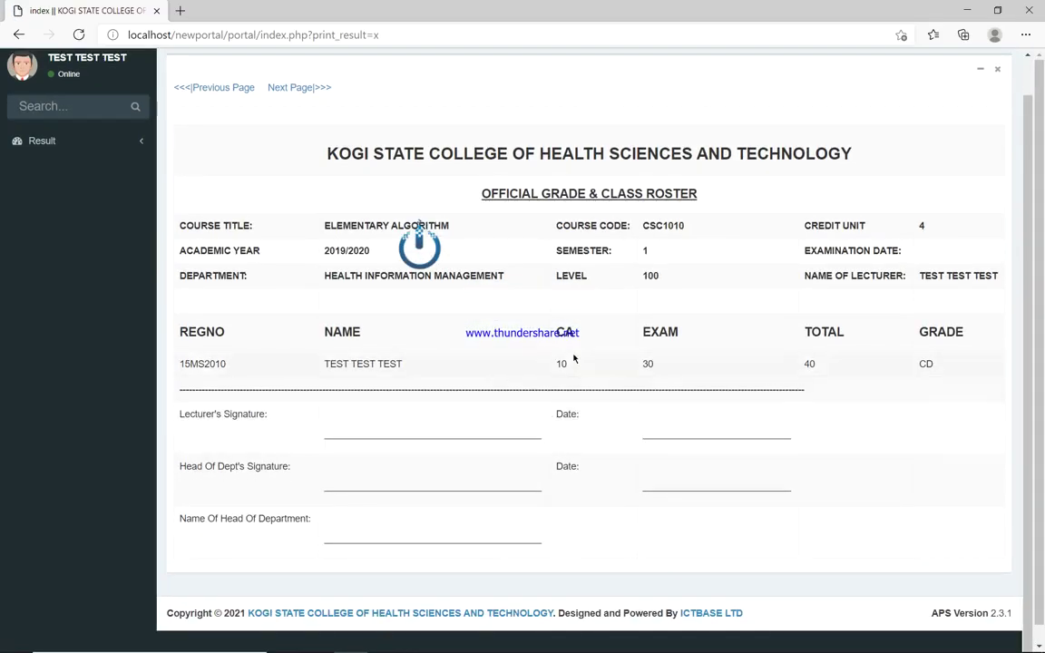
pyautogui.click(809, 364)
pyautogui.click(927, 363)
pyautogui.click(818, 365)
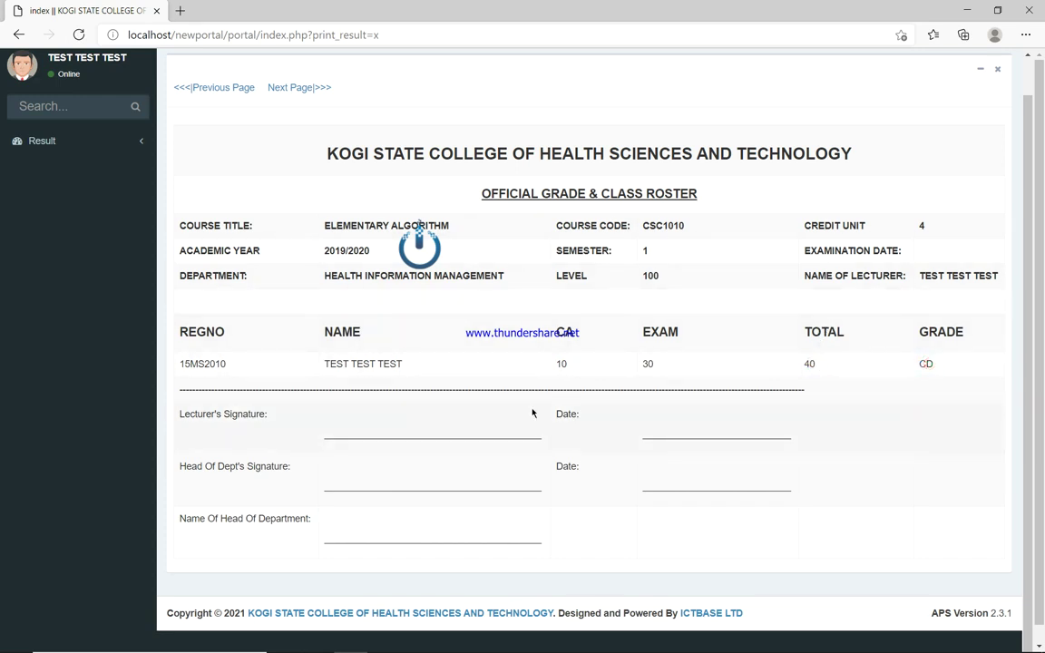
pyautogui.scroll(1, 427, 363)
pyautogui.scroll(-1, 381, 336)
pyautogui.scroll(1, 323, 313)
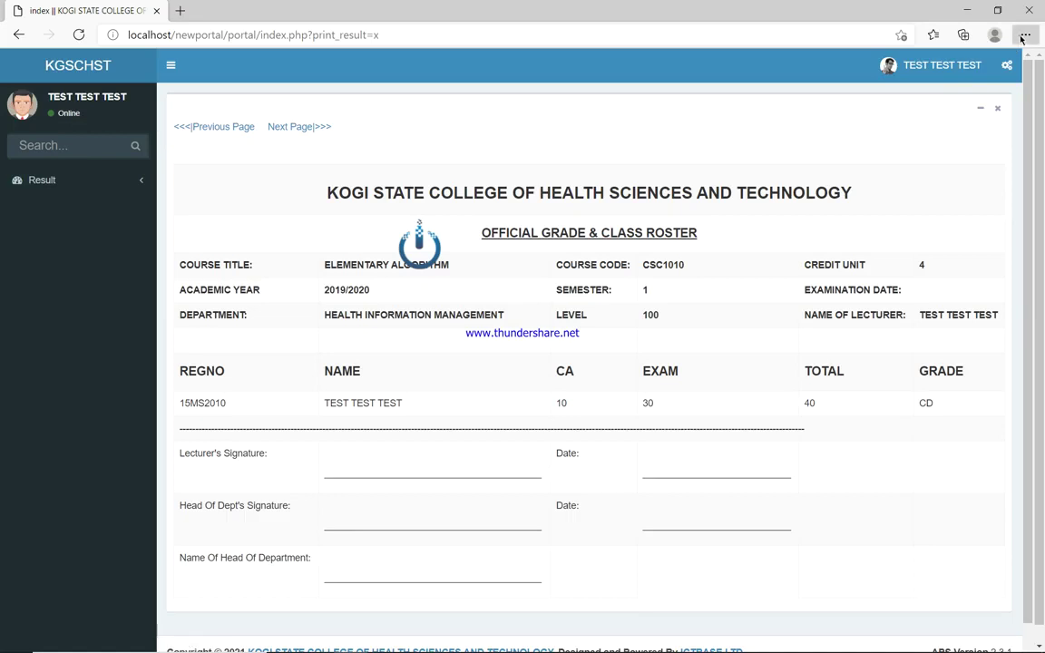
# Preview the roster in Edge's print dialog, cancel it, and return to the admin window
pyautogui.click(1025, 35)
pyautogui.click(890, 291)
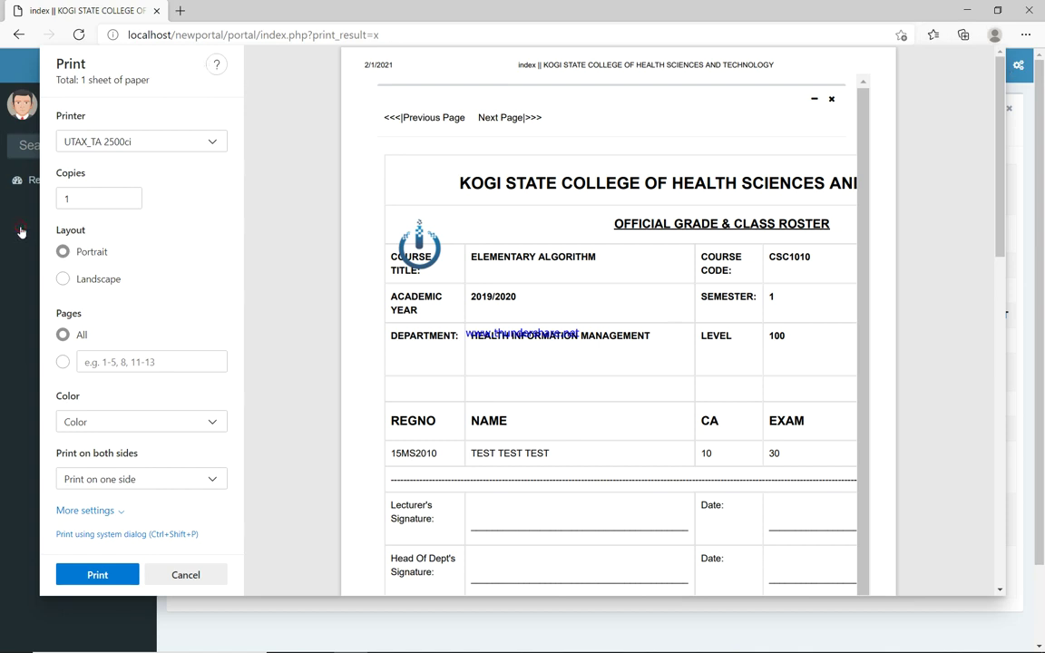
pyautogui.click(177, 575)
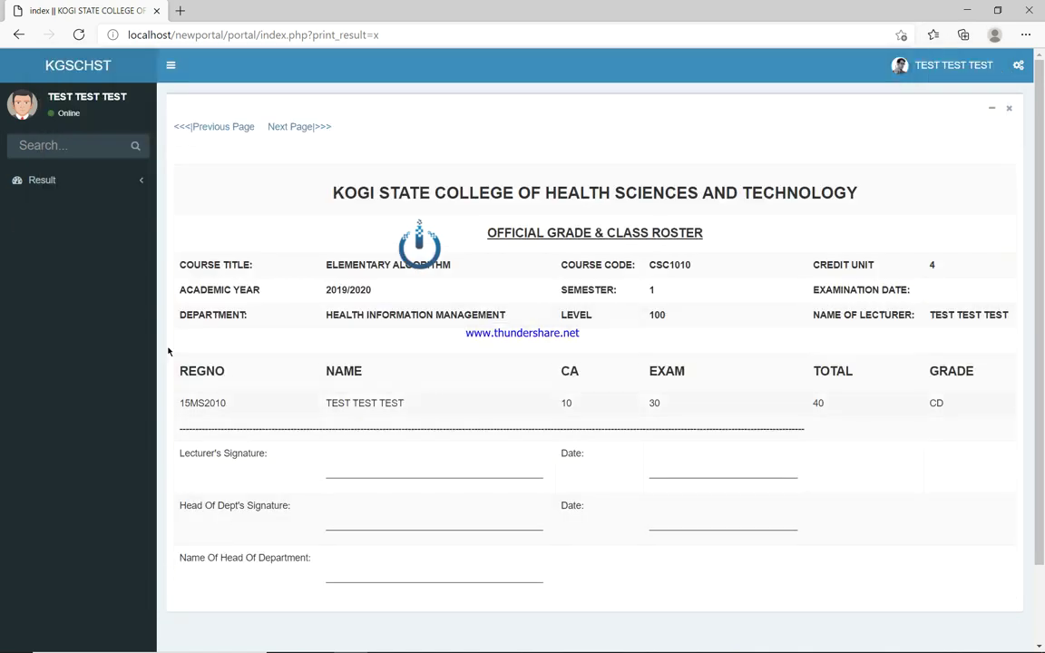
pyautogui.moveTo(545, 646)
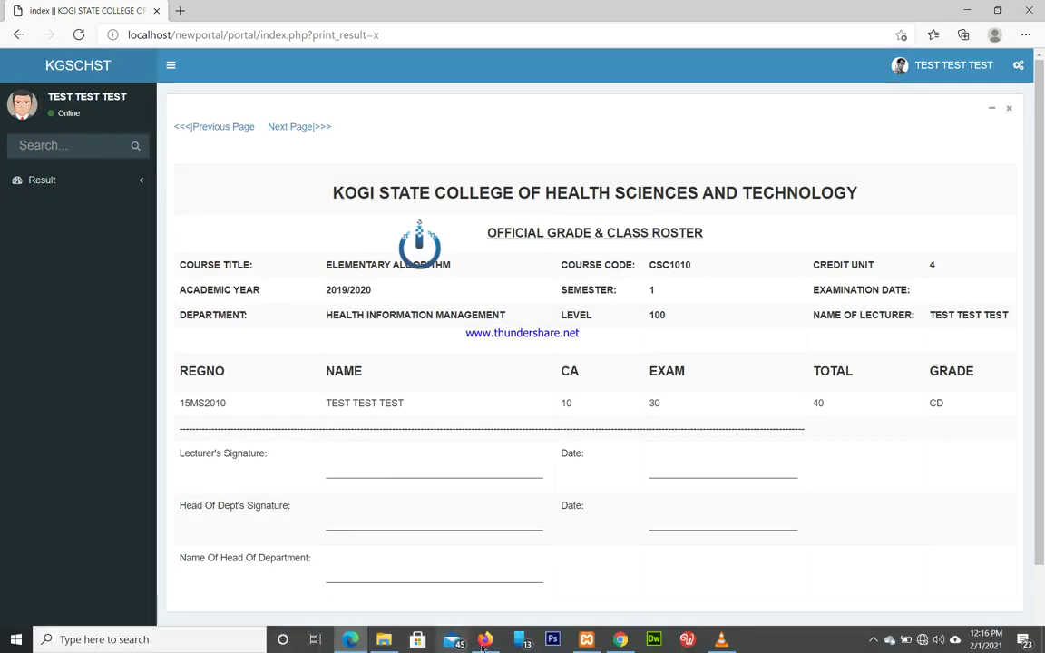
pyautogui.click(486, 640)
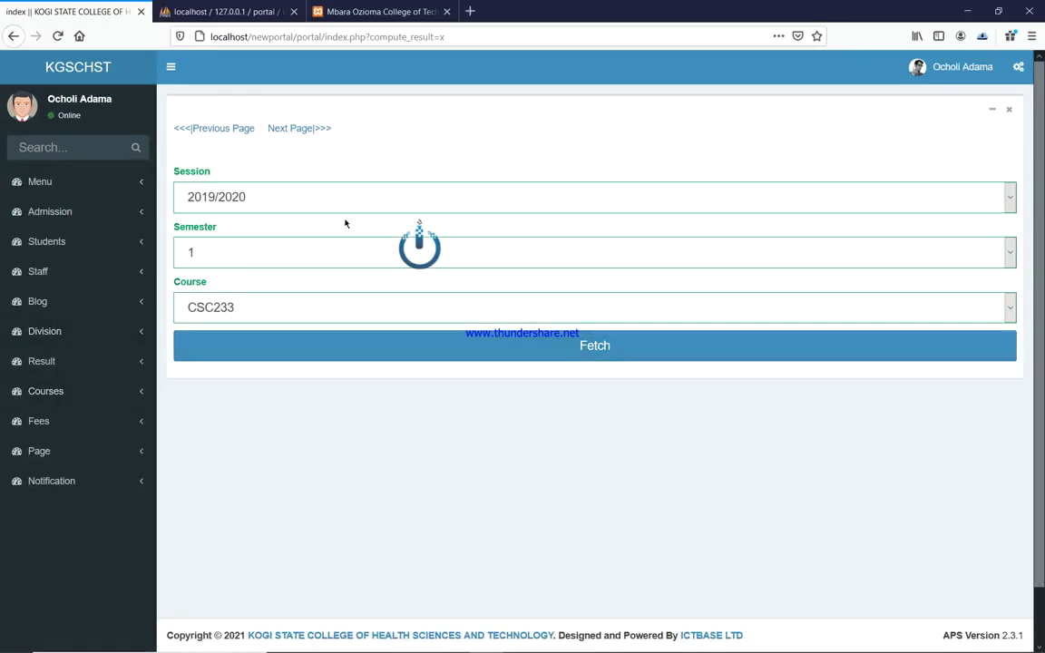
# Glance at the admin dashboard via the KGSCHST logo, then show the Chrome login page
pyautogui.click(65, 64)
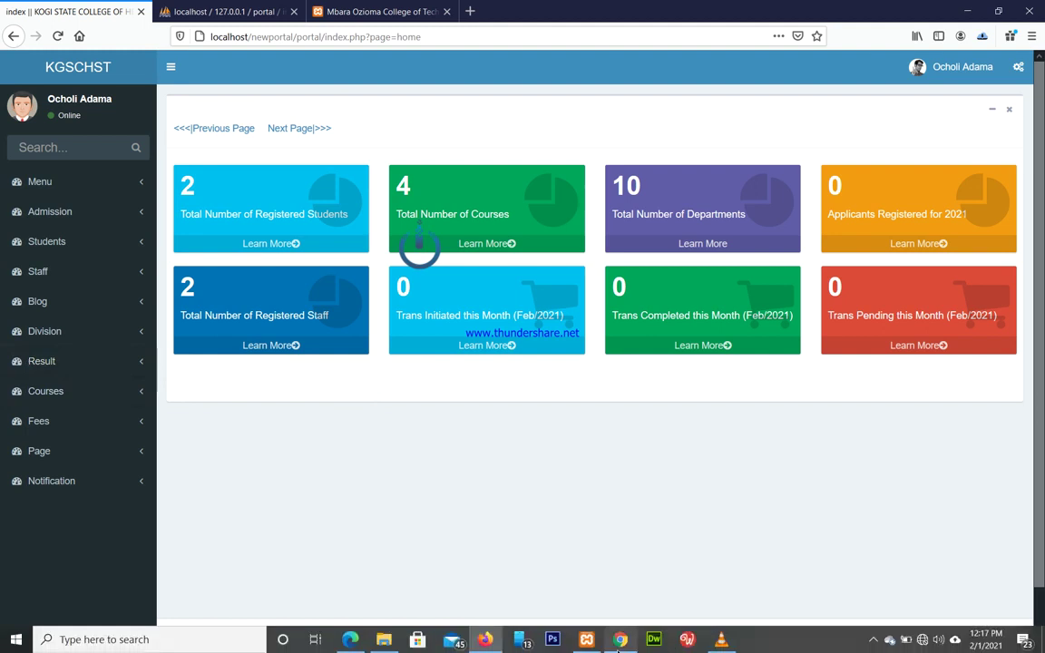
pyautogui.click(620, 641)
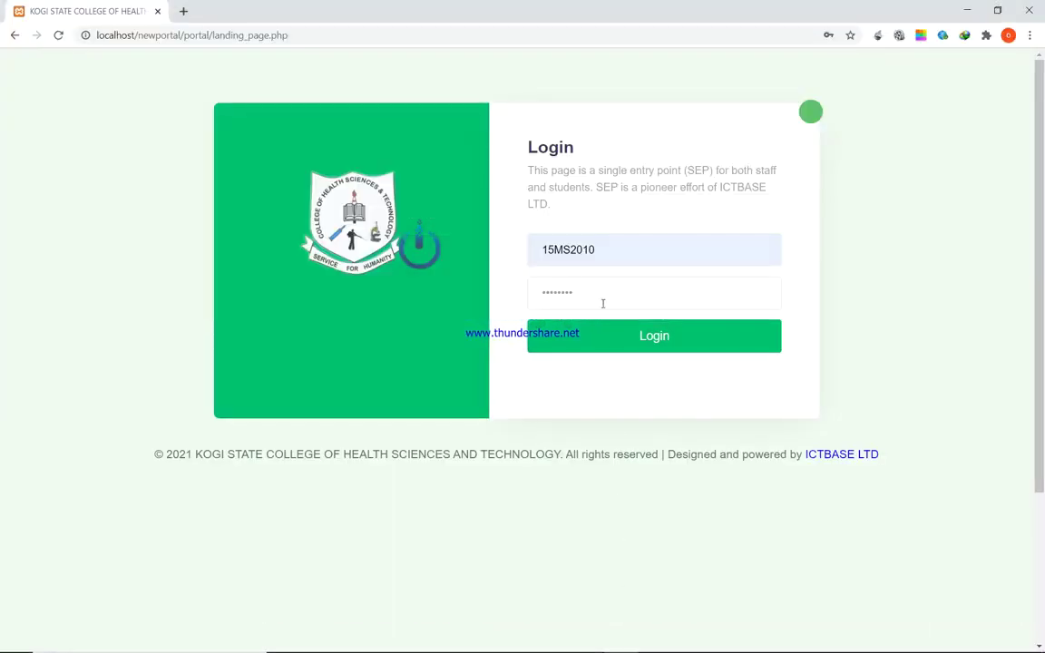
# Log in as the student and open Payment > Payment History
pyautogui.click(629, 345)
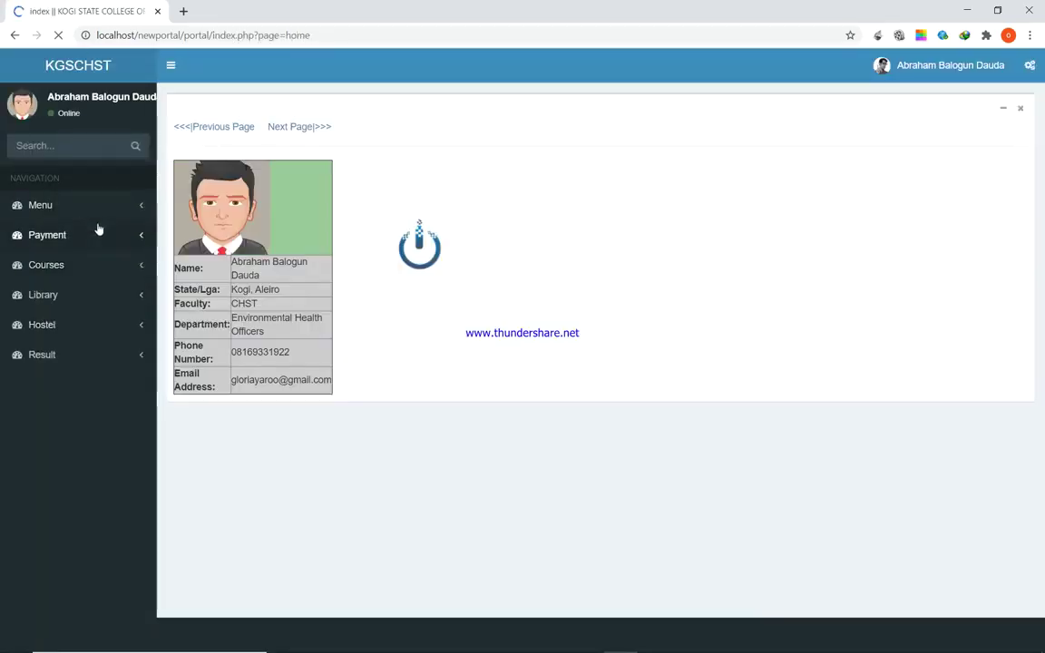
pyautogui.click(73, 206)
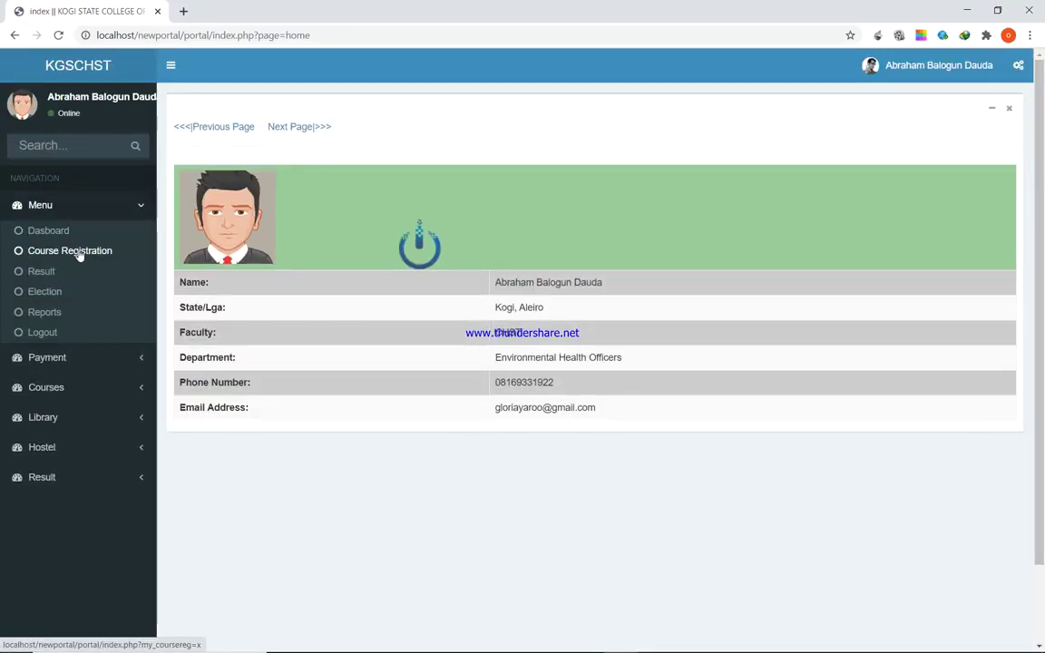
pyautogui.click(74, 205)
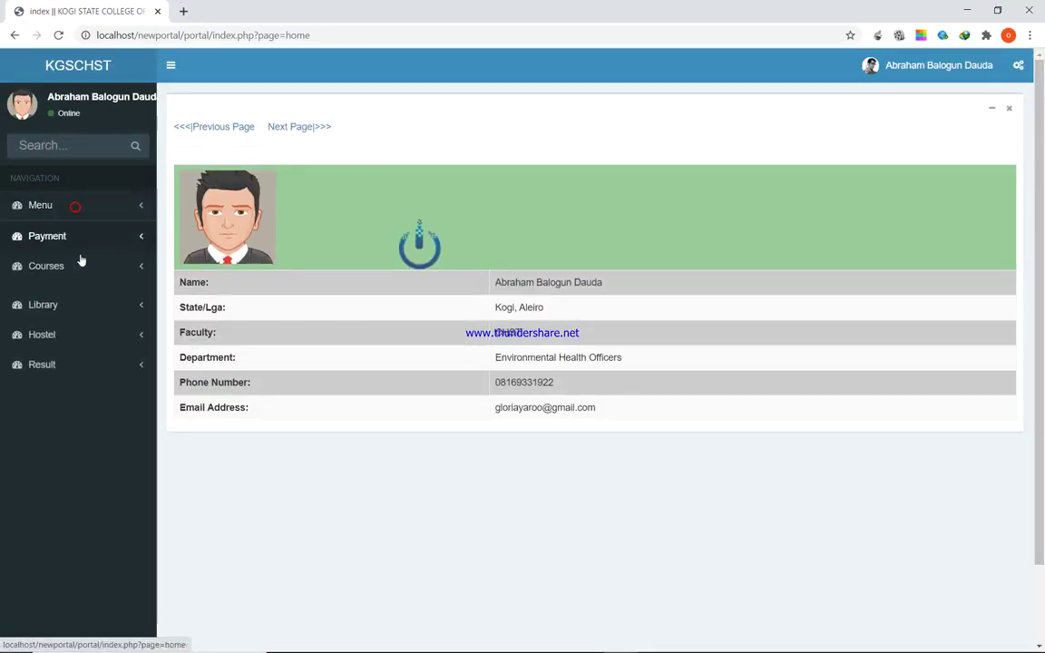
pyautogui.click(76, 263)
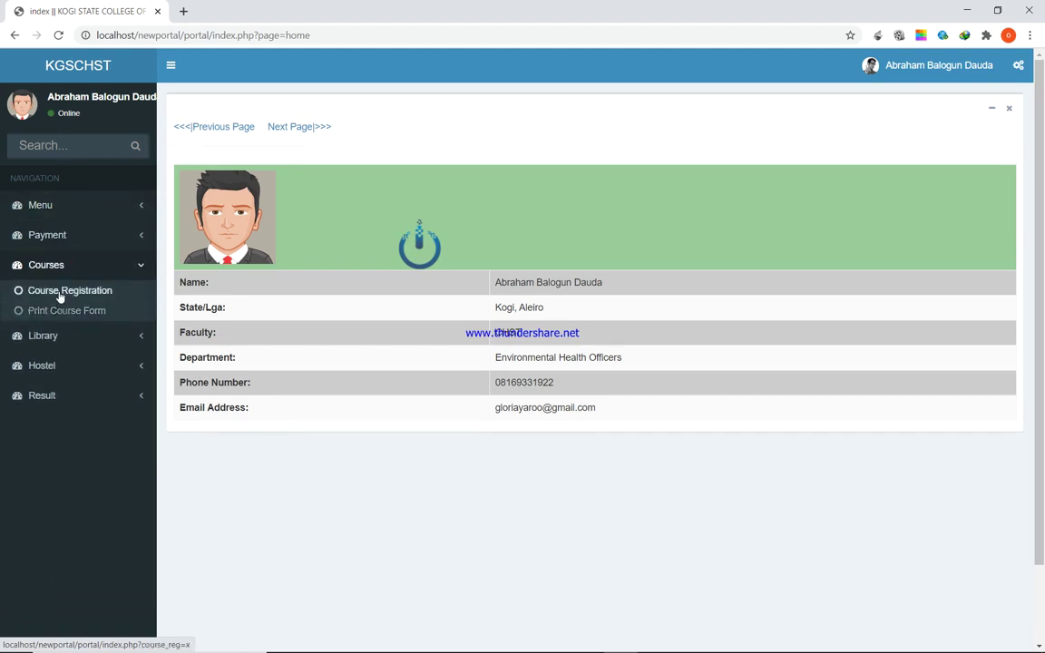
pyautogui.click(60, 235)
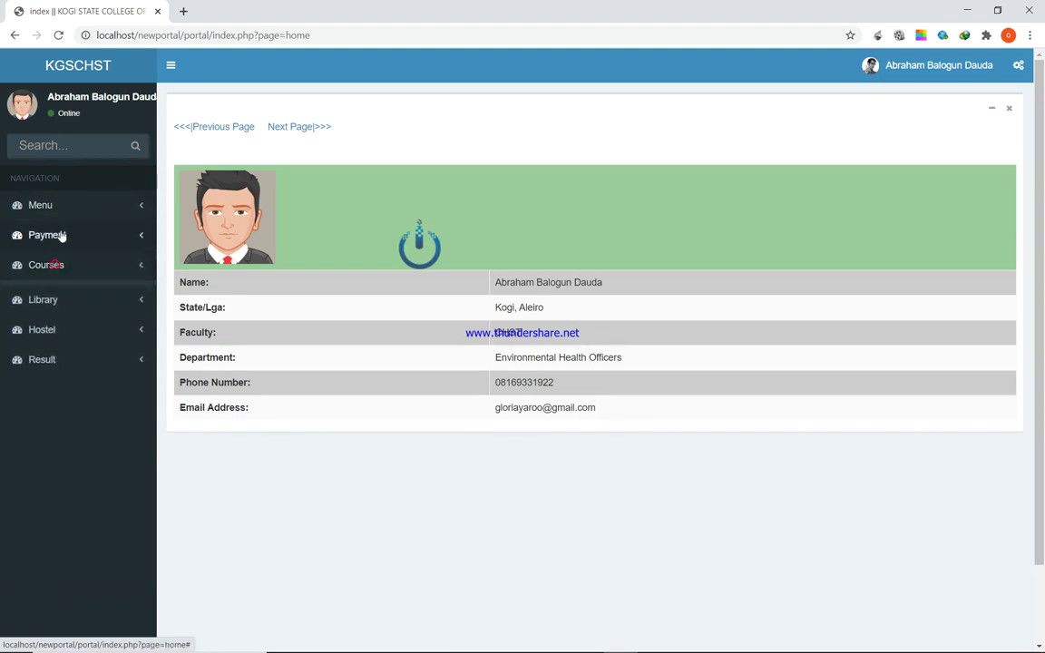
pyautogui.click(56, 282)
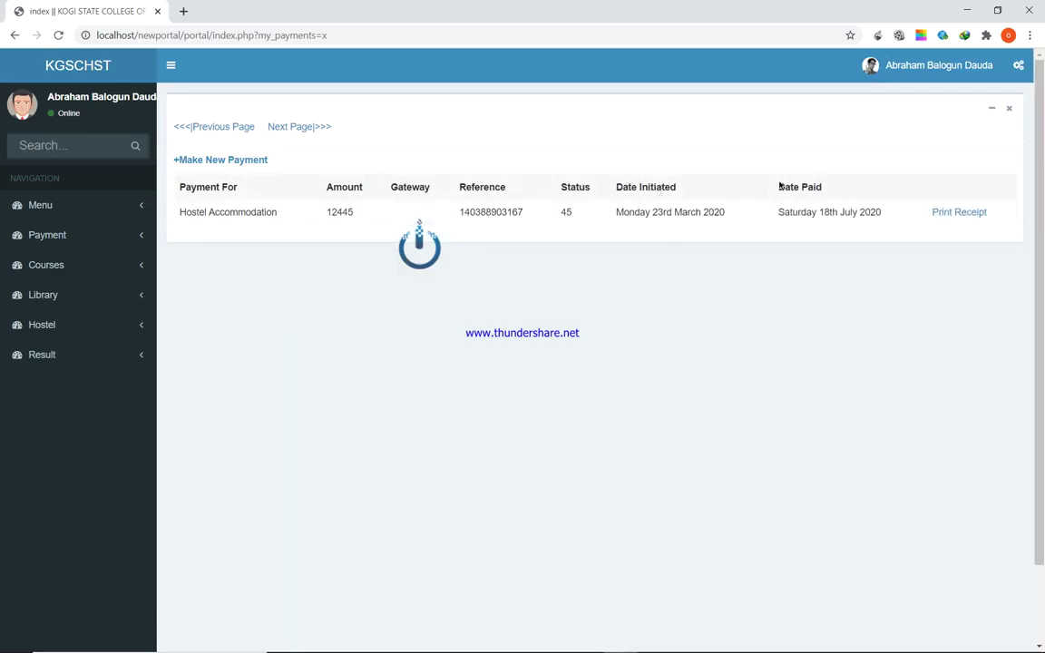
# View the receipt for the Hostel Accommodation payment
pyautogui.click(953, 214)
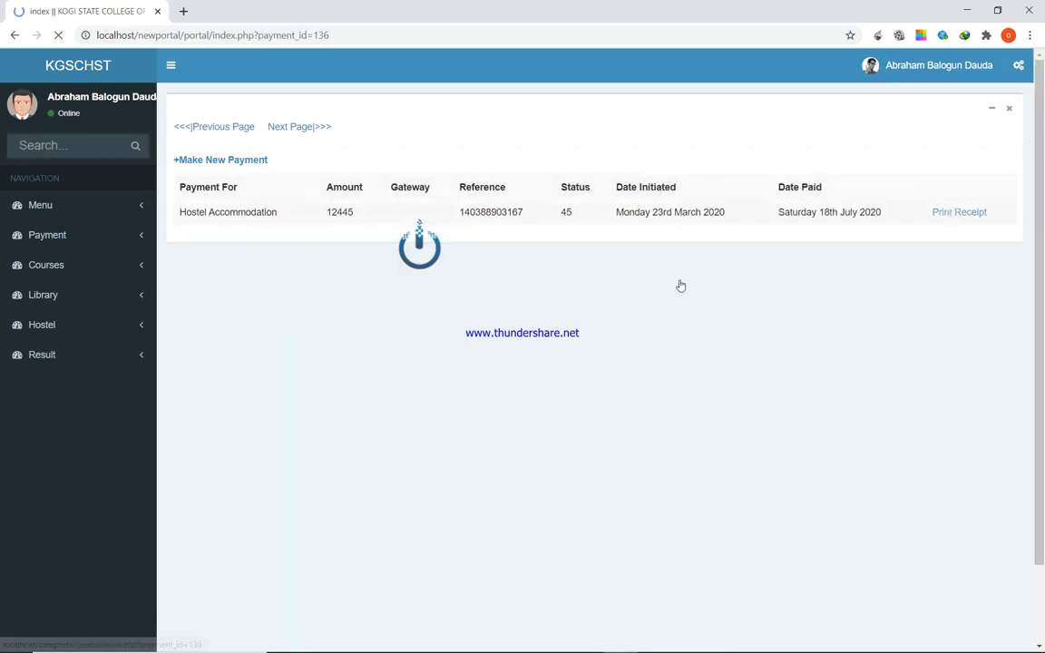
pyautogui.scroll(-1, 574, 344)
pyautogui.scroll(1, 574, 356)
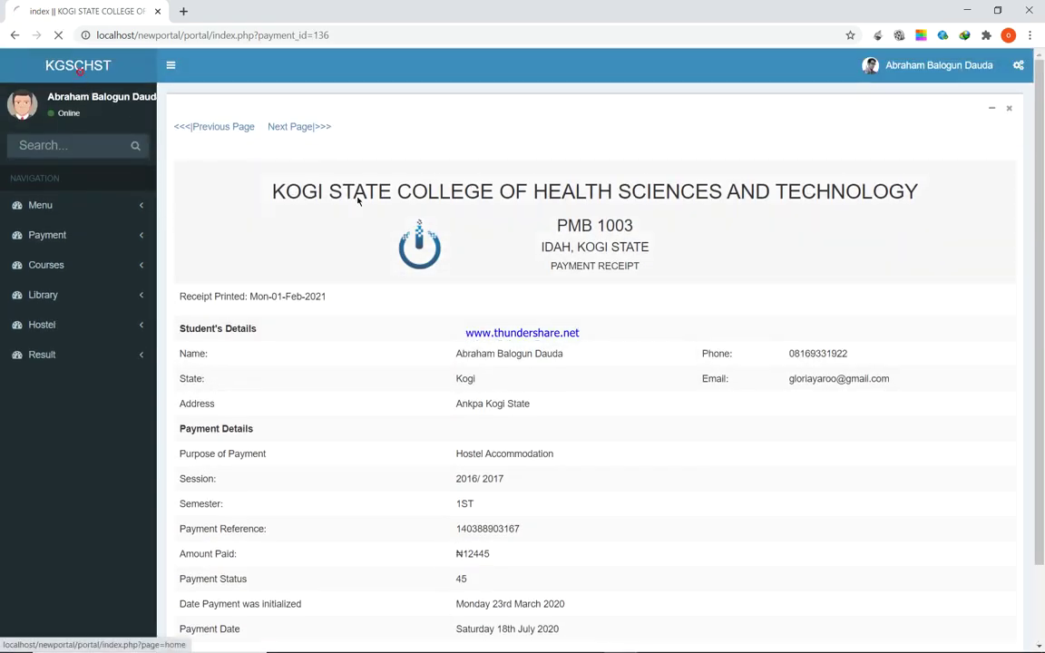
# Go back to the student home page and start a New Payment
pyautogui.click(363, 196)
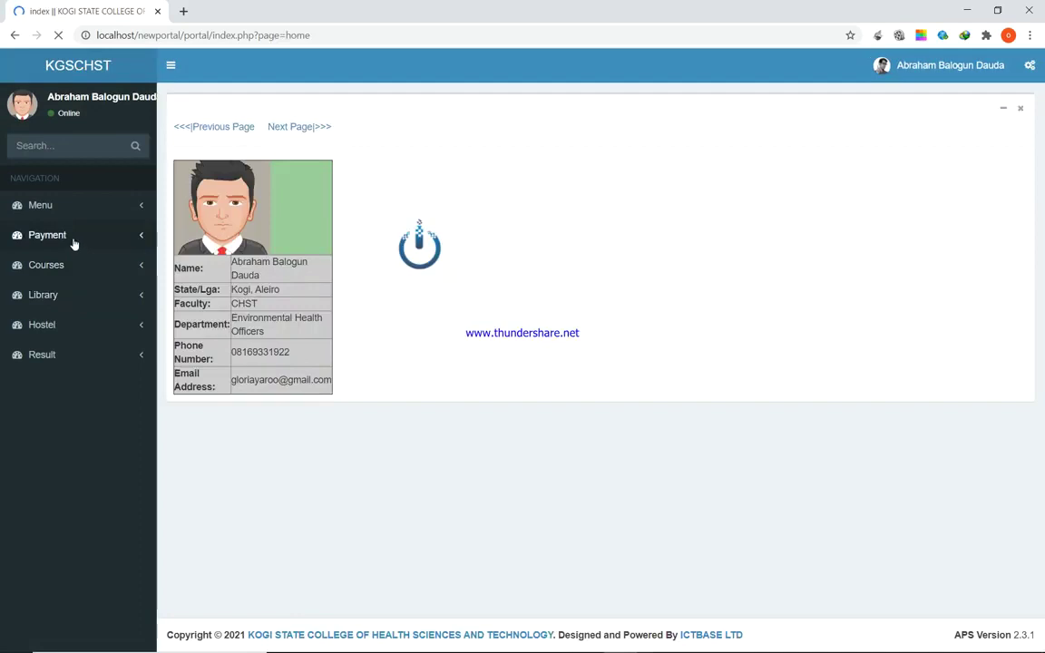
pyautogui.click(72, 238)
pyautogui.click(72, 260)
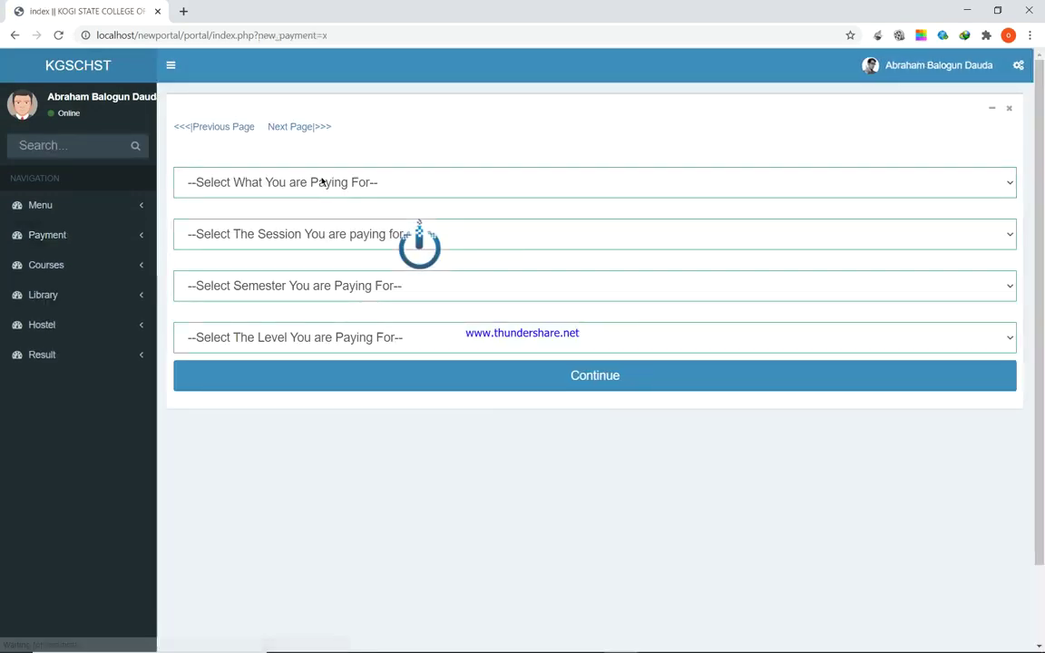
# Choose Hostel Accommodation as the payment purpose, semester 1ST and level 100
pyautogui.click(322, 181)
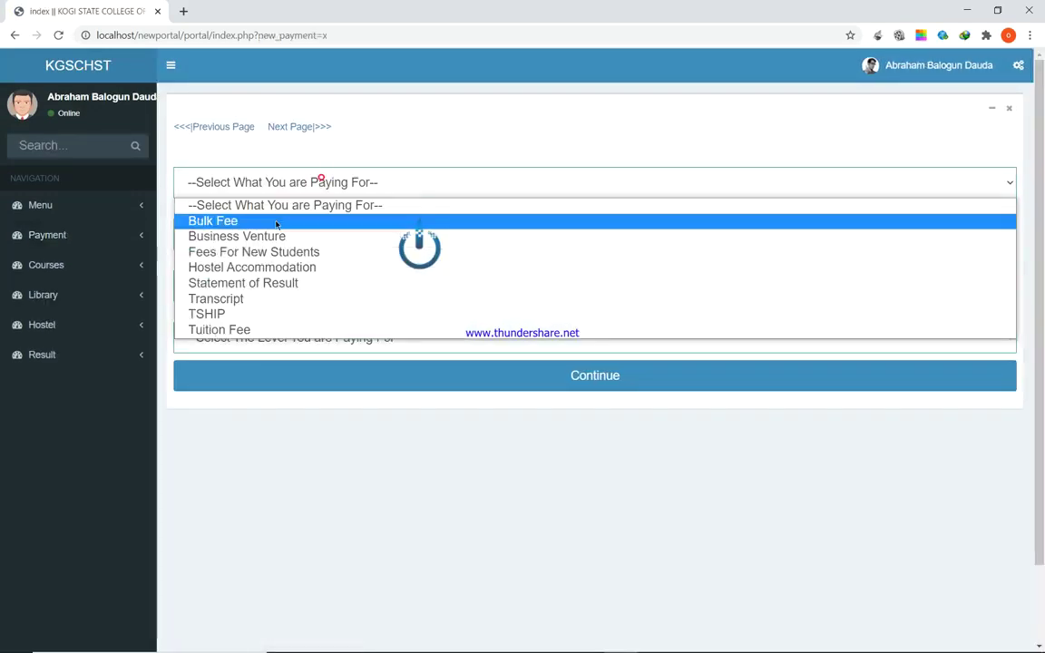
pyautogui.click(240, 263)
pyautogui.click(245, 171)
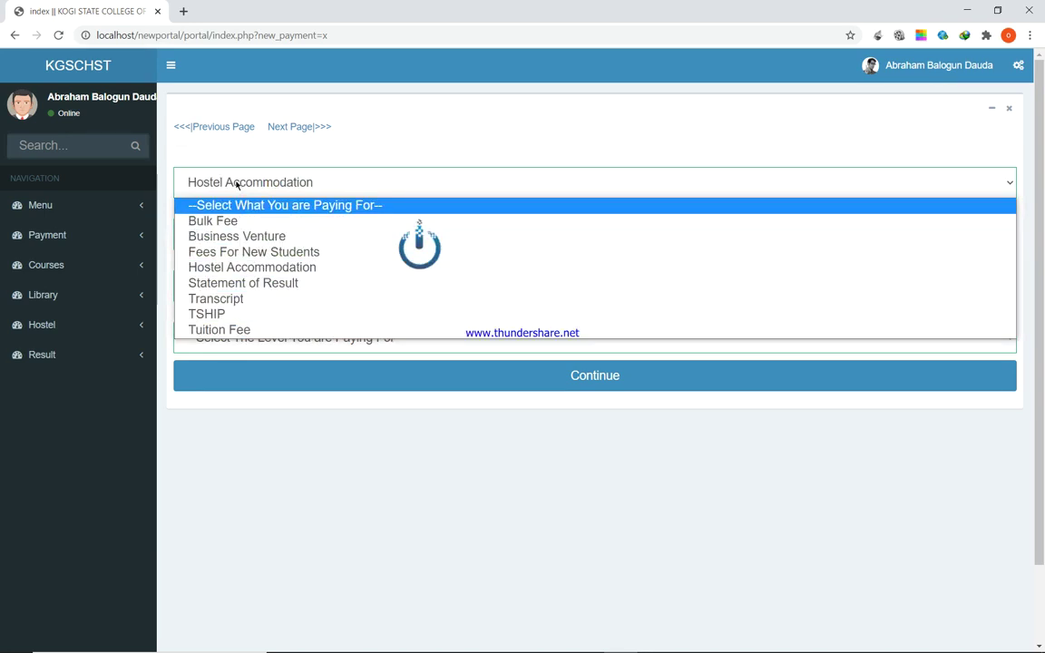
pyautogui.click(237, 185)
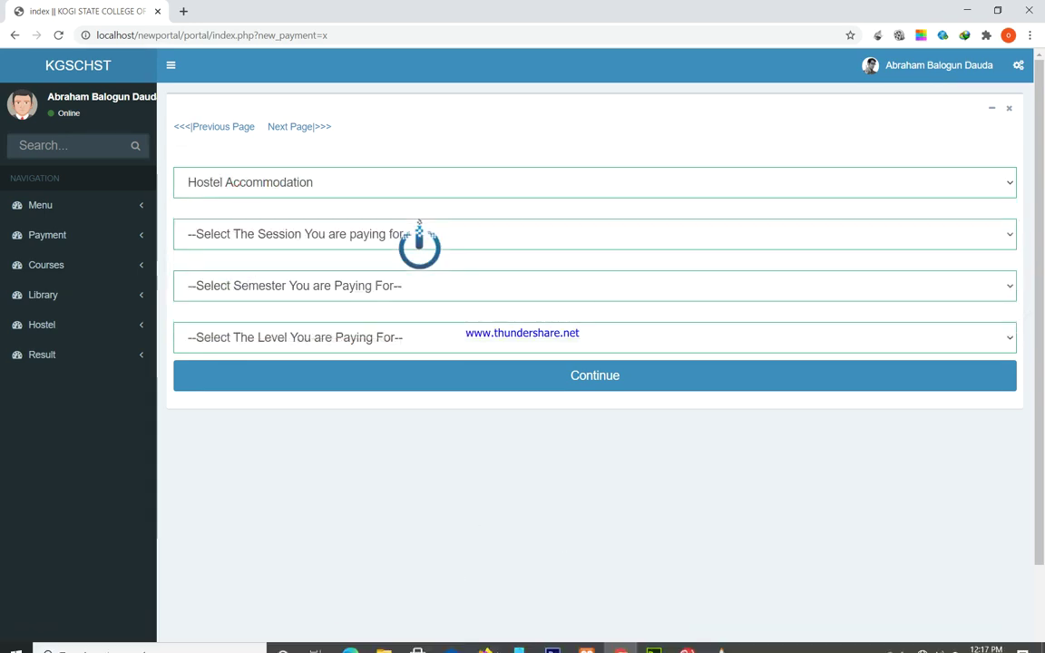
pyautogui.click(586, 650)
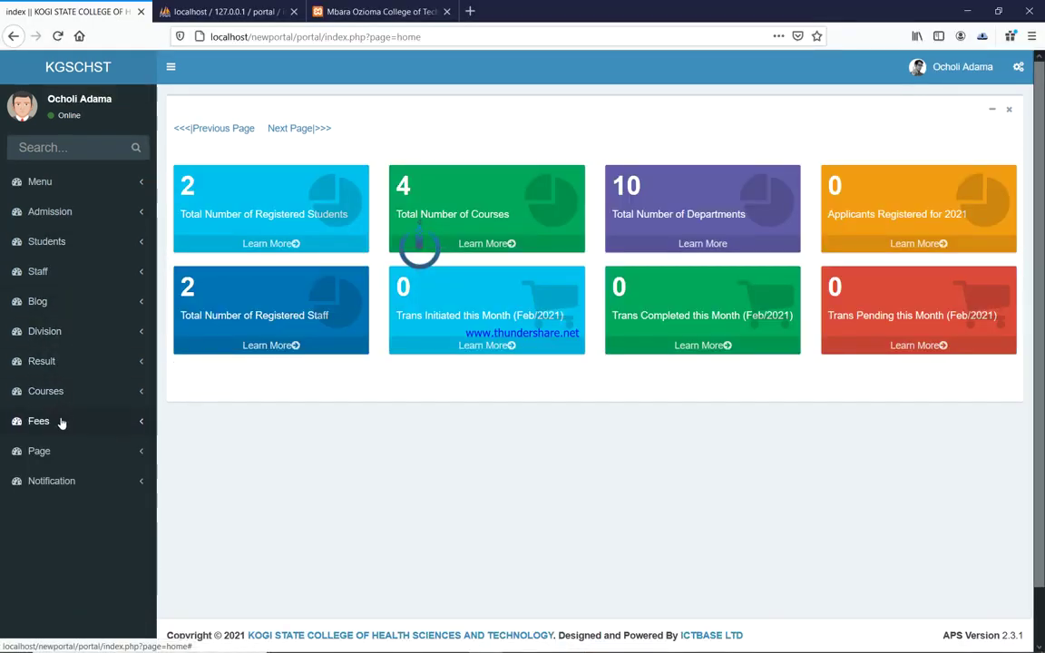
pyautogui.click(621, 640)
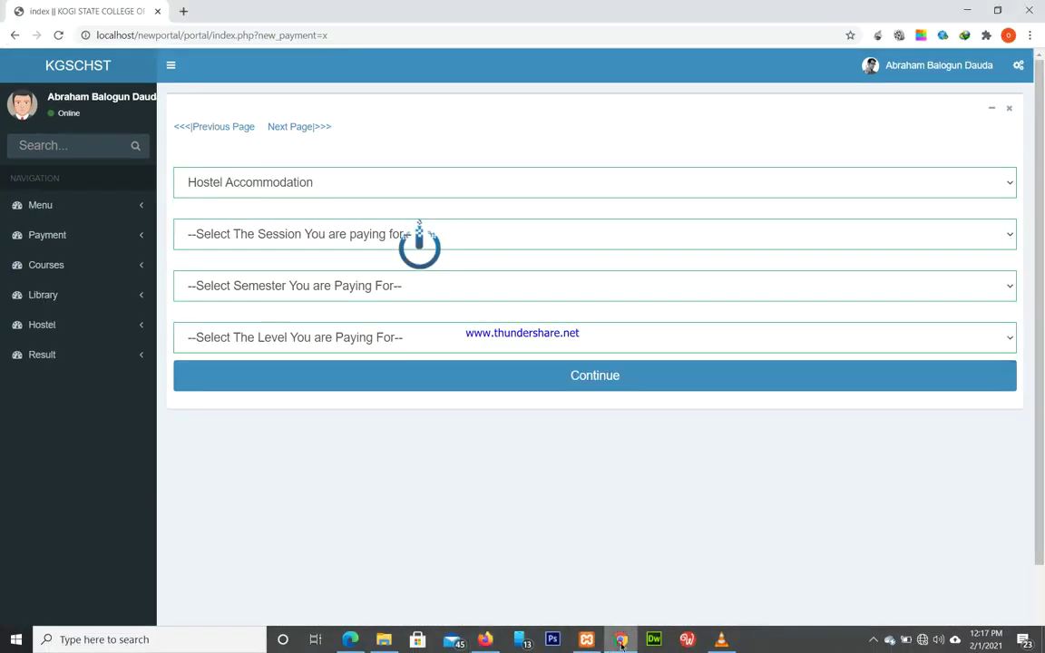
pyautogui.click(260, 277)
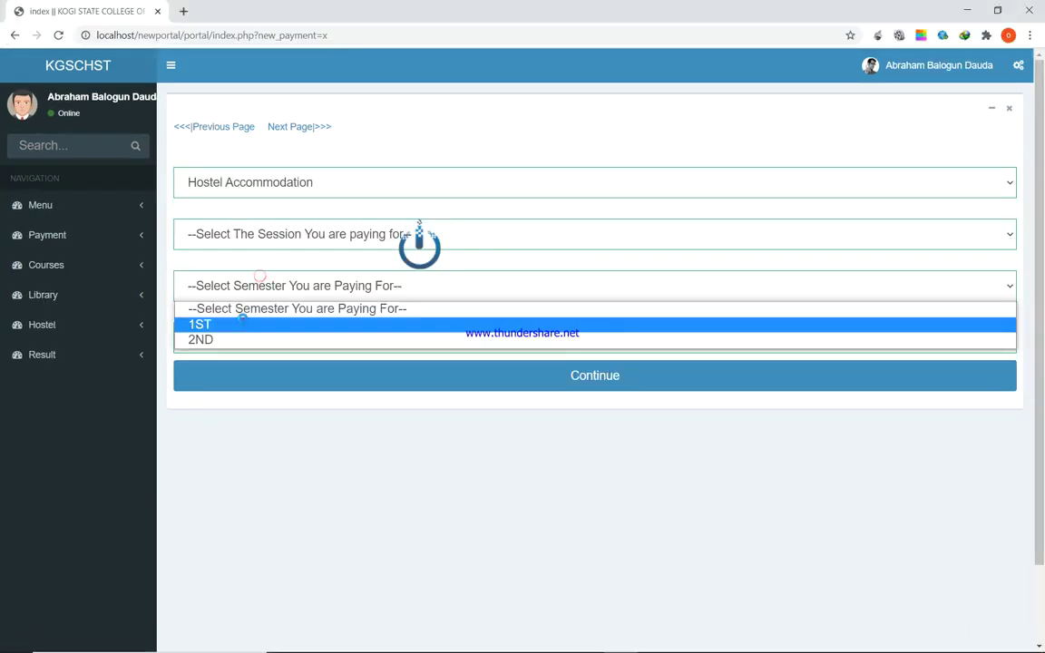
pyautogui.click(244, 323)
pyautogui.click(303, 341)
pyautogui.click(262, 373)
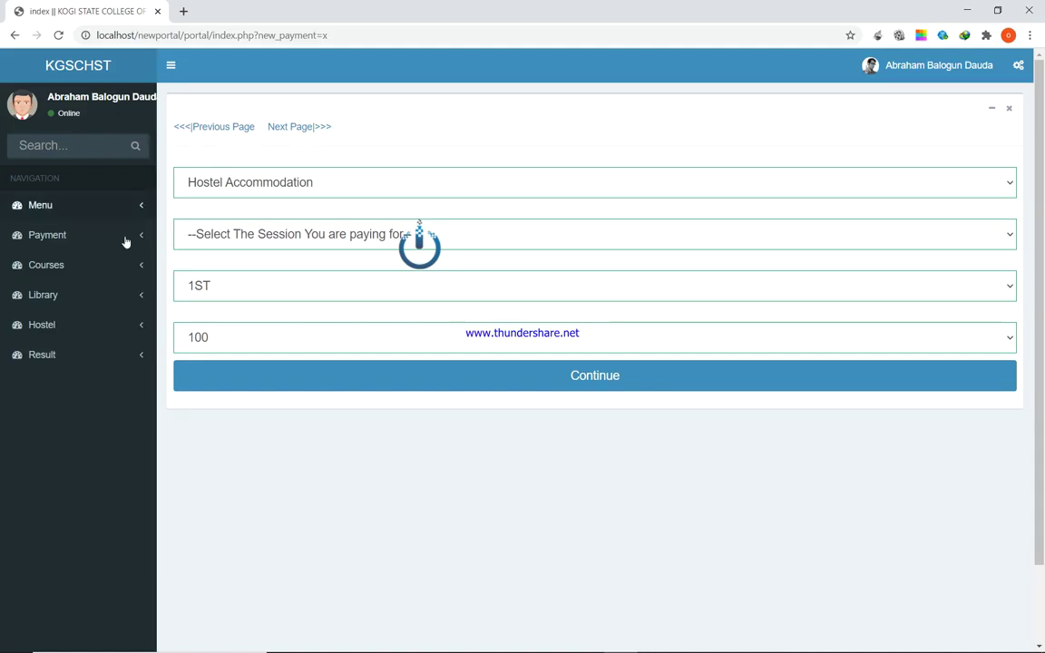
# Open Courses > Course Registration and read the red already-registered notice
pyautogui.click(46, 264)
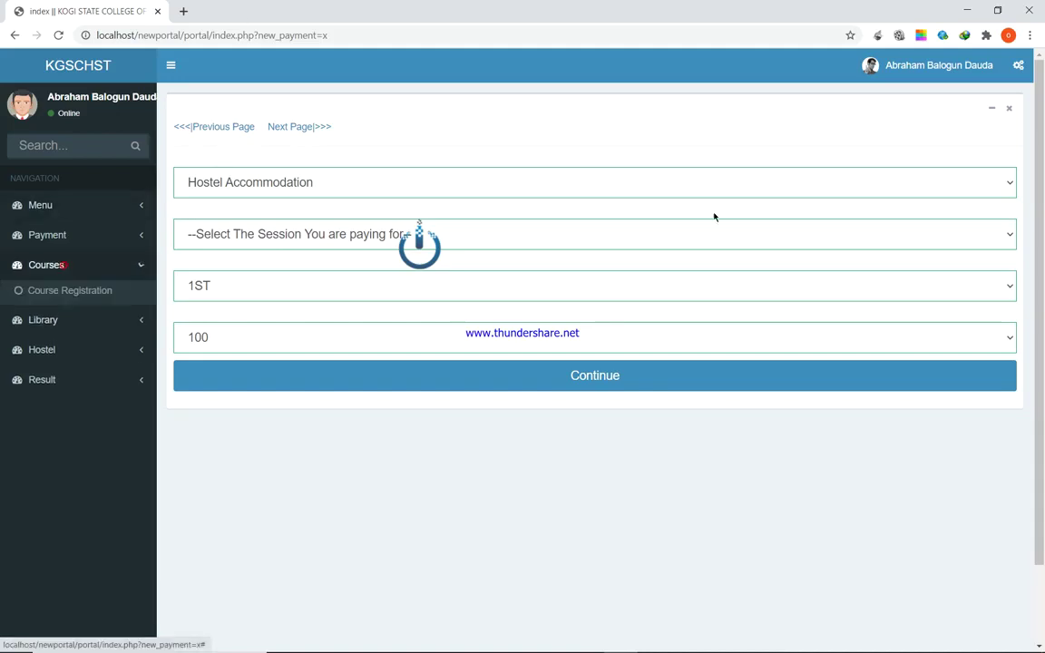
pyautogui.click(103, 290)
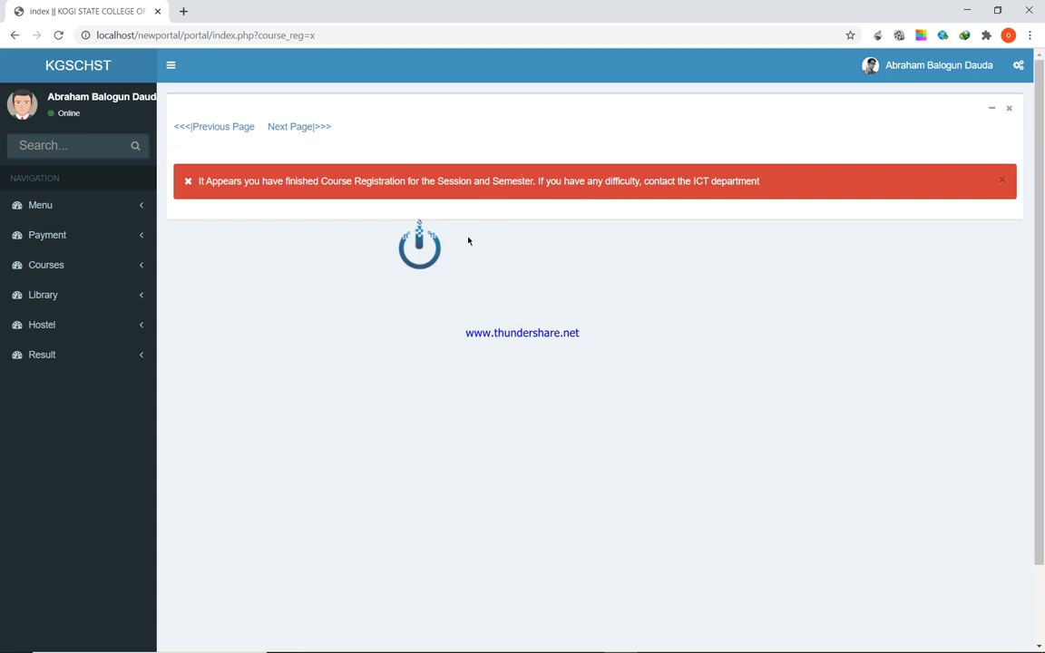
pyautogui.tripleClick(307, 178)
pyautogui.click(334, 198)
pyautogui.click(45, 265)
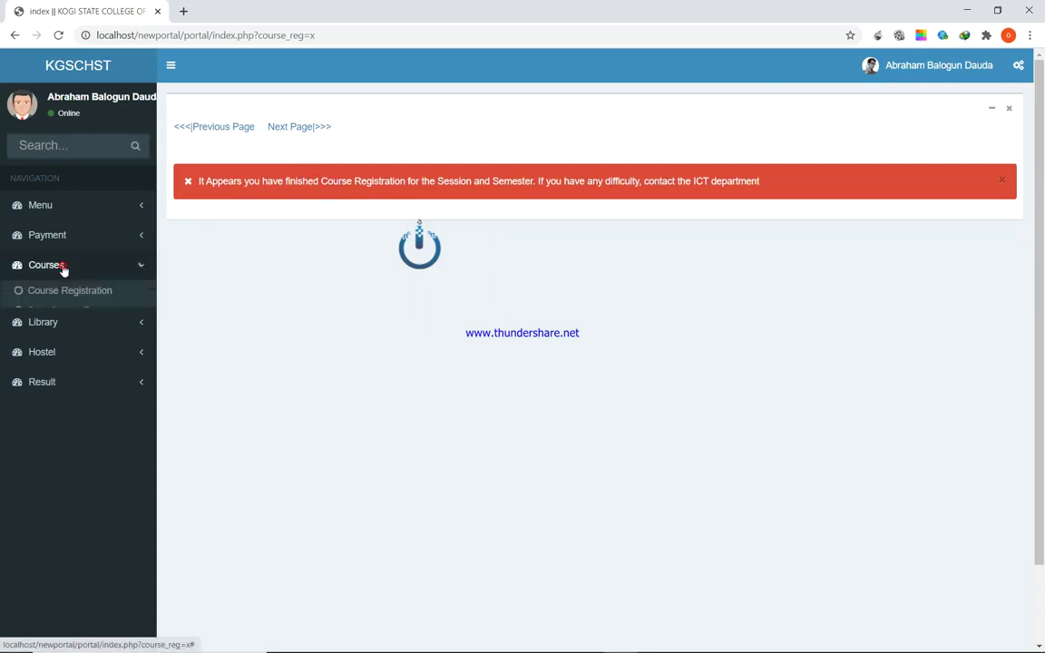
pyautogui.click(46, 264)
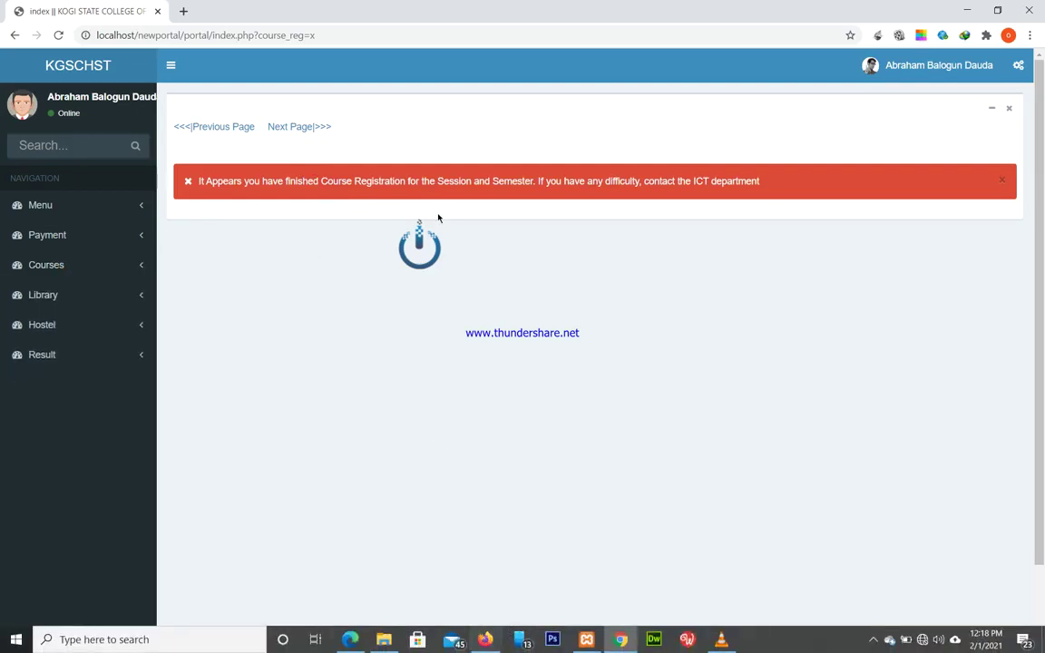
# As admin, set Expandable to OPEN on the General Function page
pyautogui.click(485, 639)
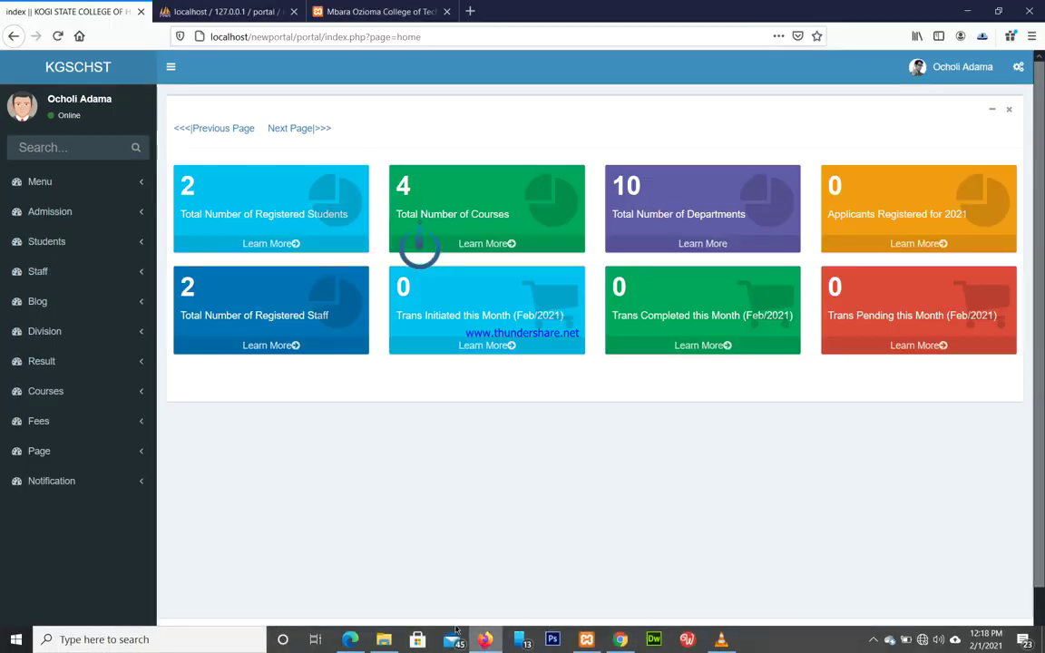
pyautogui.click(45, 393)
pyautogui.click(62, 436)
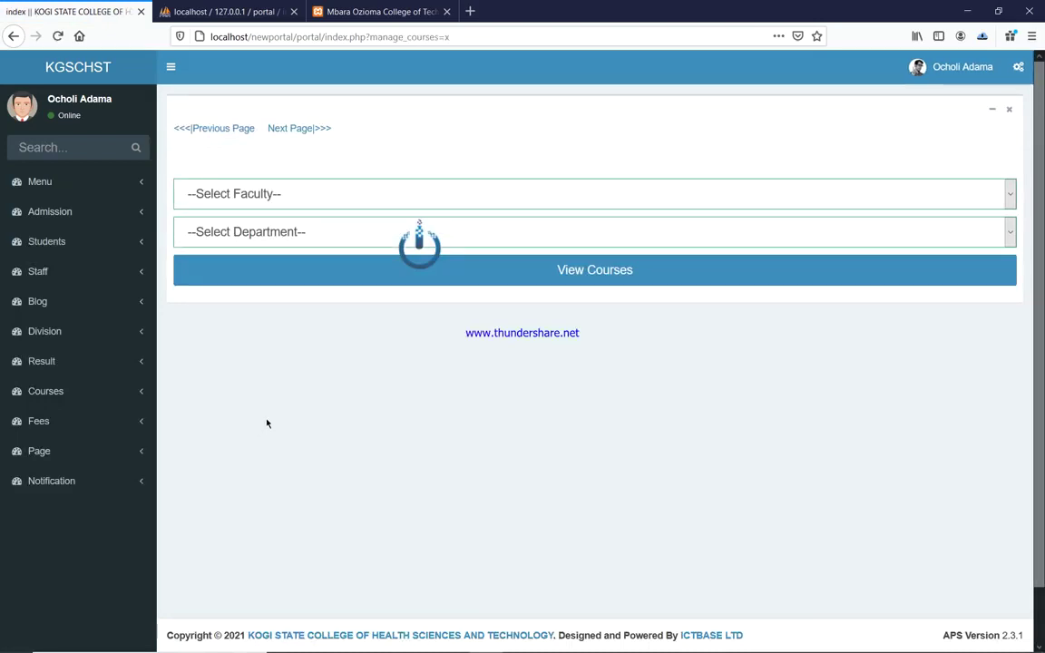
pyautogui.click(60, 185)
pyautogui.click(64, 247)
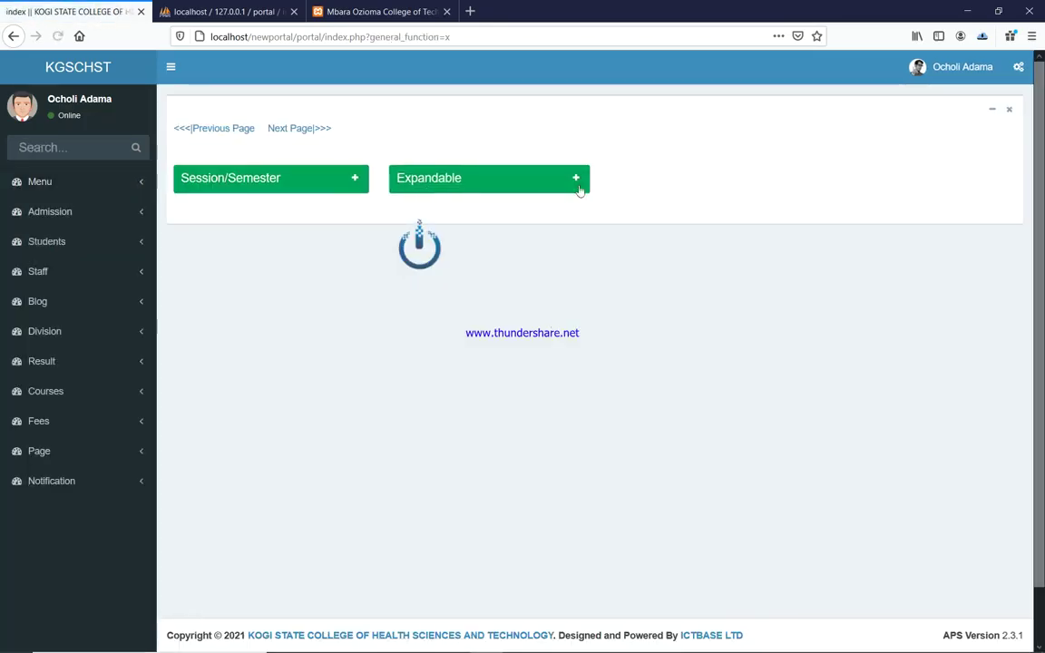
pyautogui.click(577, 180)
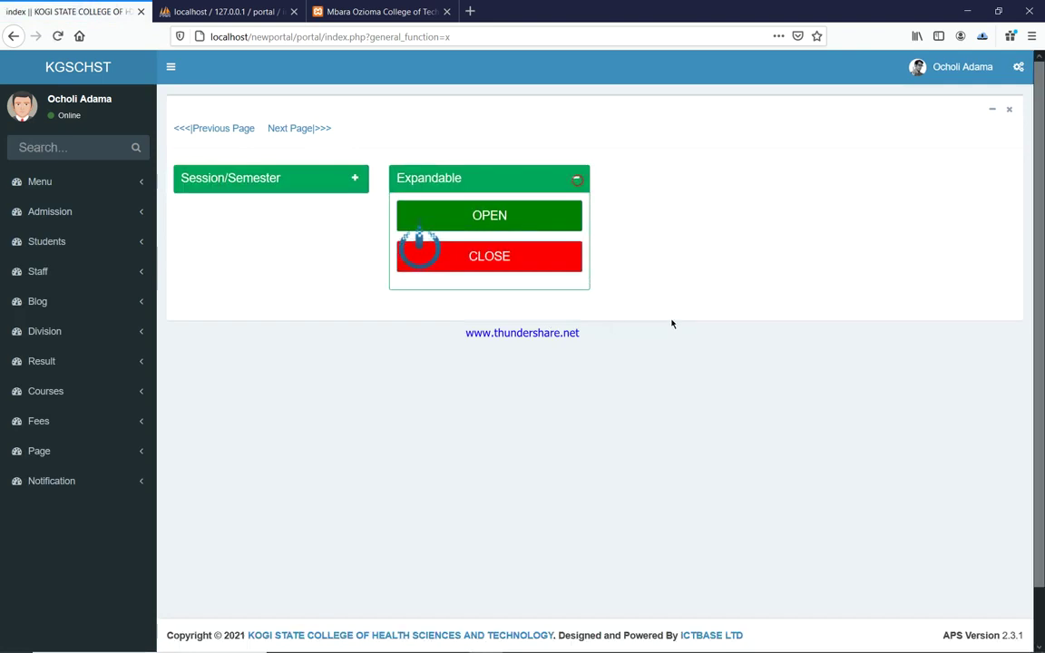
pyautogui.click(488, 222)
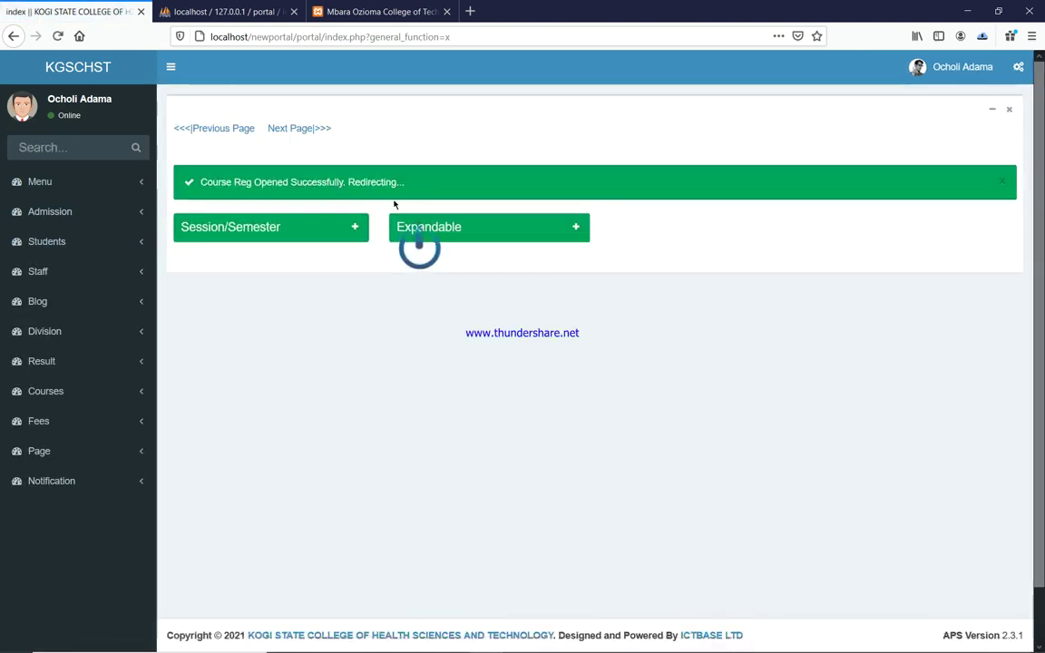
# Reload the student's Course Registration page to show the available courses
pyautogui.click(617, 639)
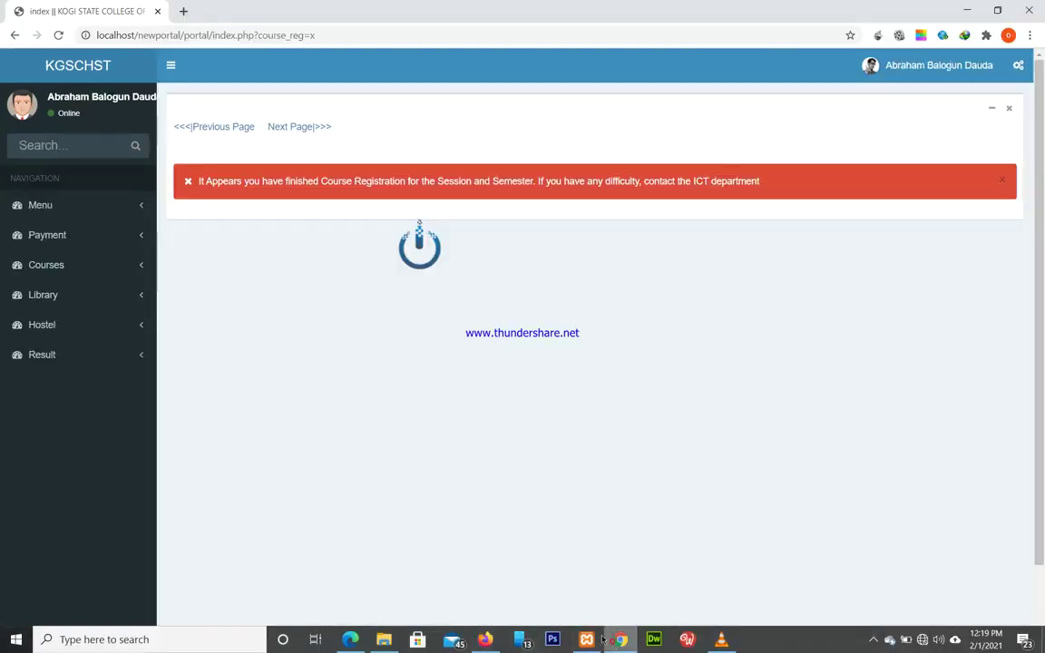
pyautogui.click(46, 265)
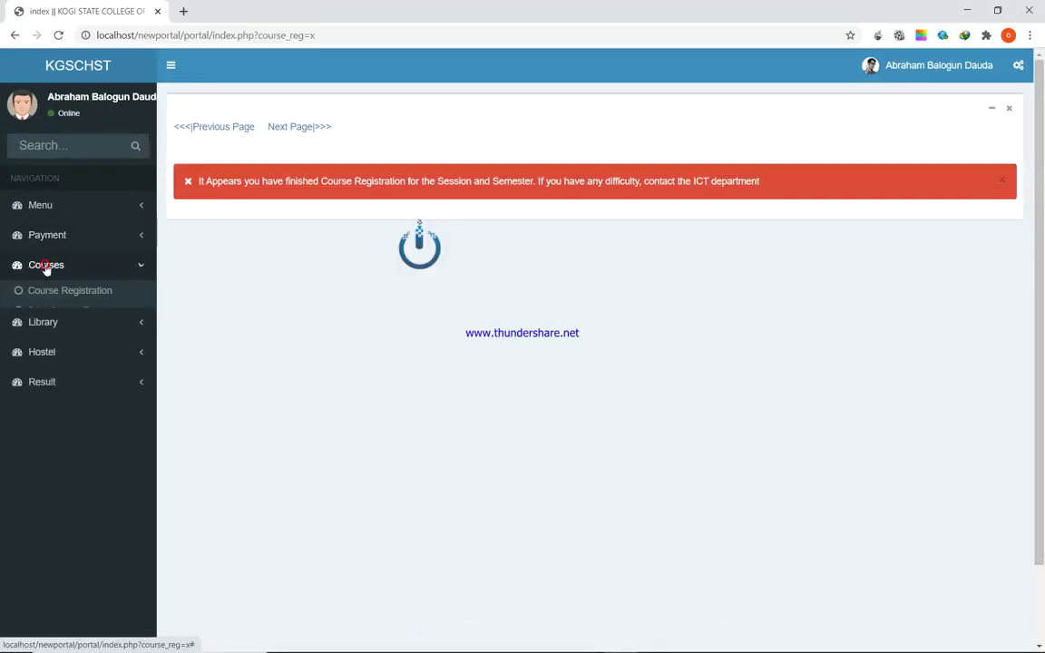
pyautogui.click(46, 290)
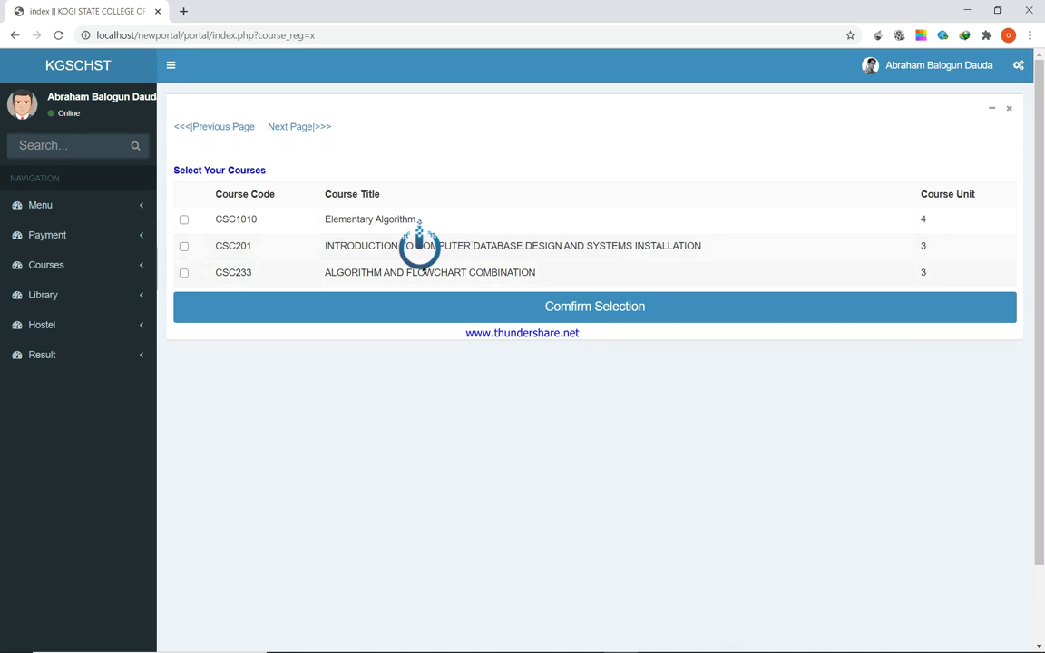
pyautogui.tripleClick(472, 245)
pyautogui.click(429, 274)
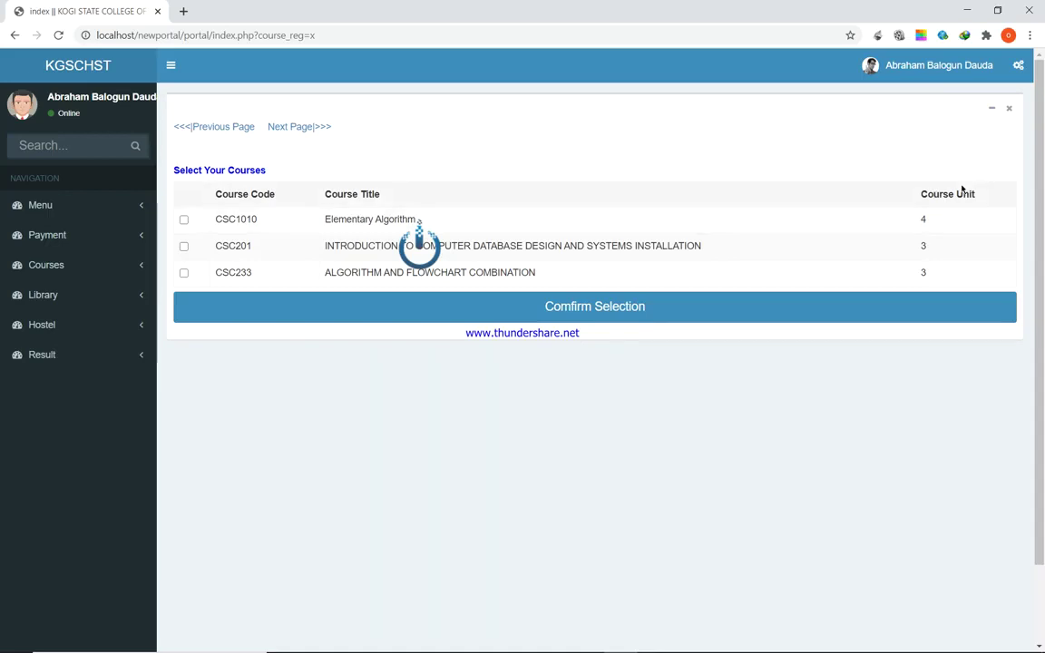
# Tick CSC1010, CSC201 and CSC233 and confirm, giving a 10-unit total
pyautogui.click(183, 219)
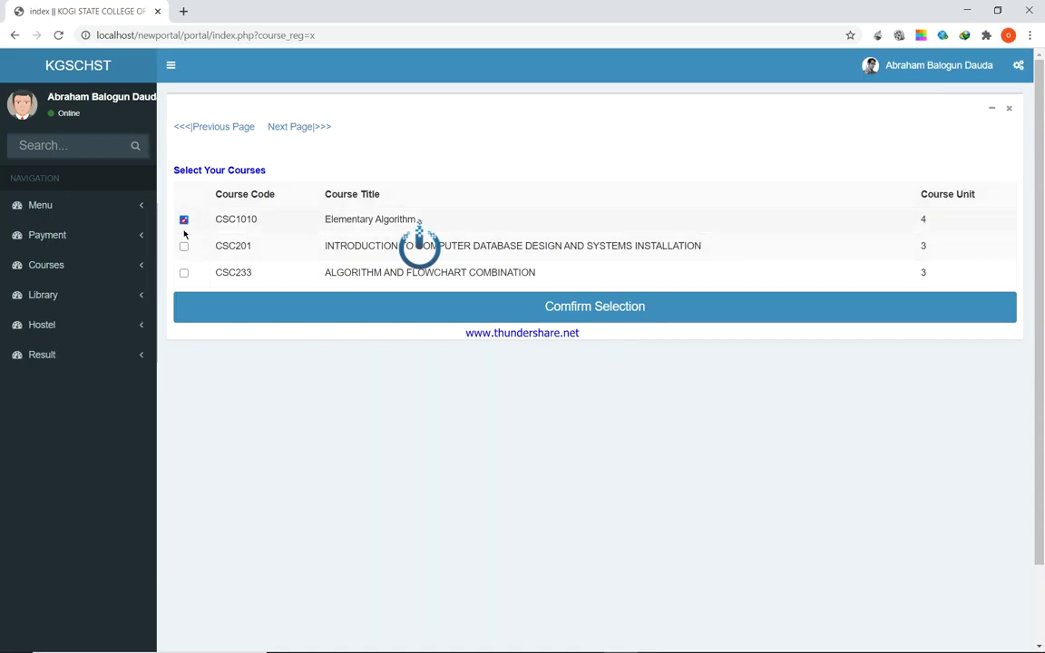
pyautogui.click(183, 245)
pyautogui.click(184, 273)
pyautogui.click(437, 320)
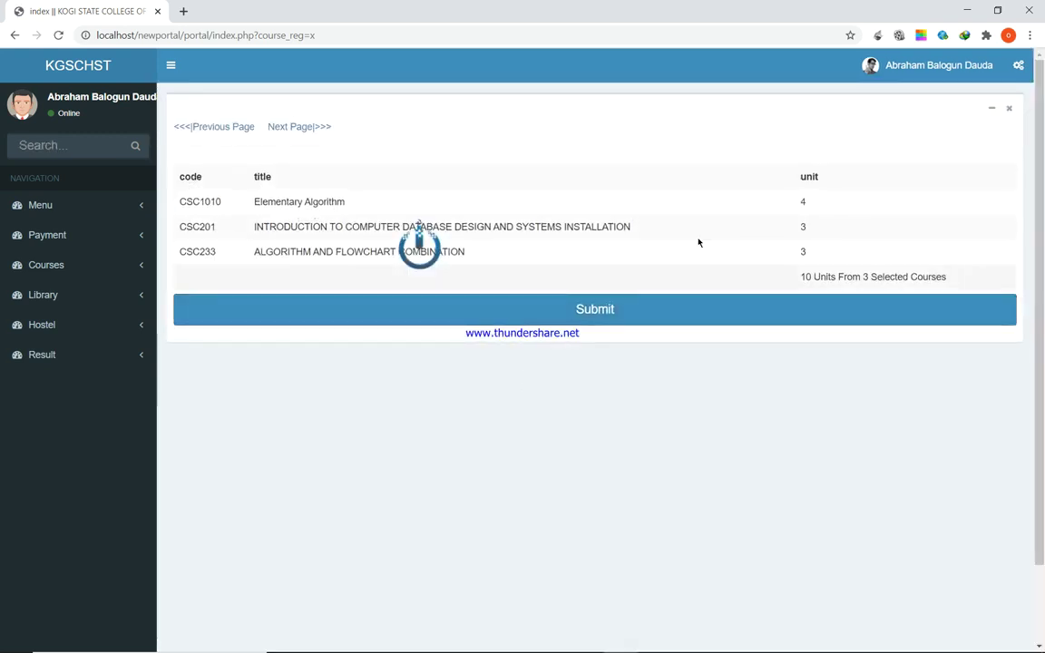
pyautogui.moveTo(801, 277); pyautogui.dragTo(947, 278)
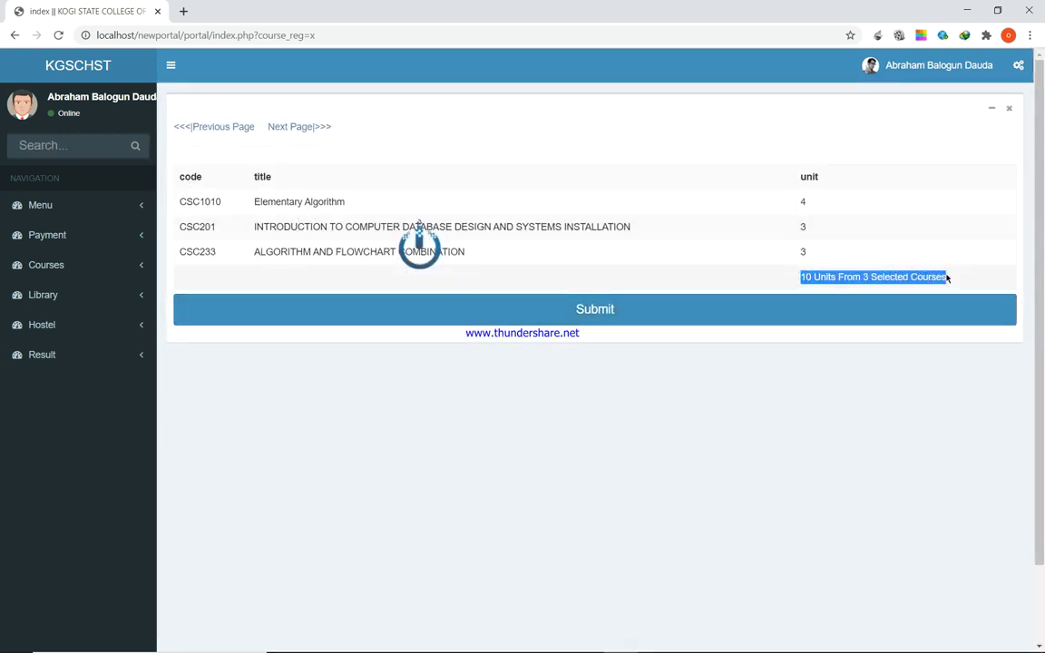
pyautogui.click(807, 277)
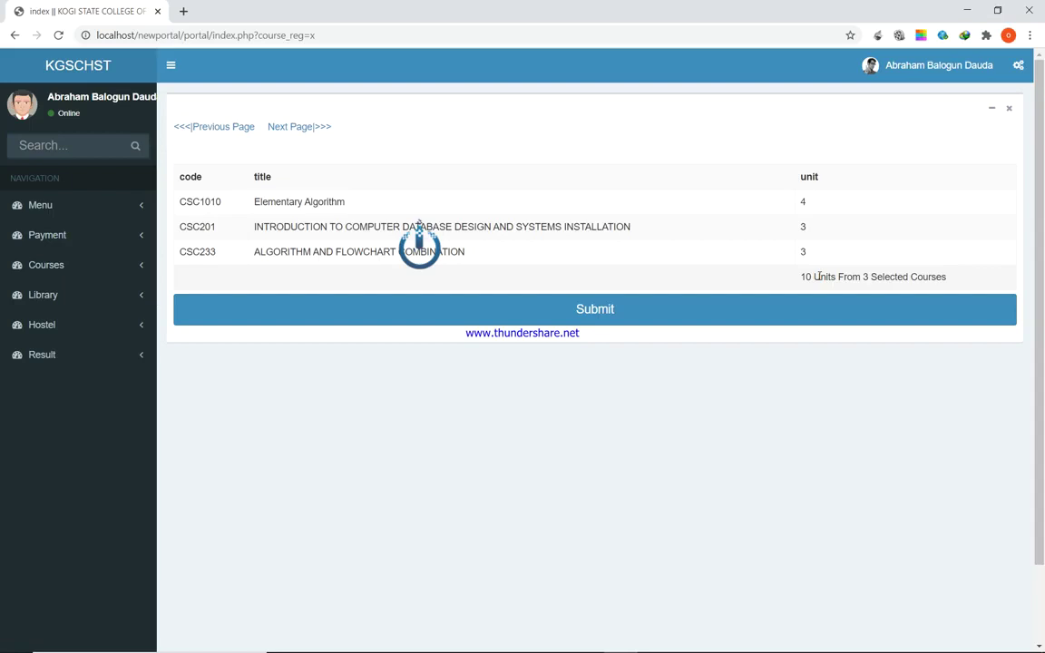
pyautogui.doubleClick(818, 277)
pyautogui.click(818, 277)
# As admin, set Expandable to CLOSE on the General Function page
pyautogui.moveTo(451, 642)
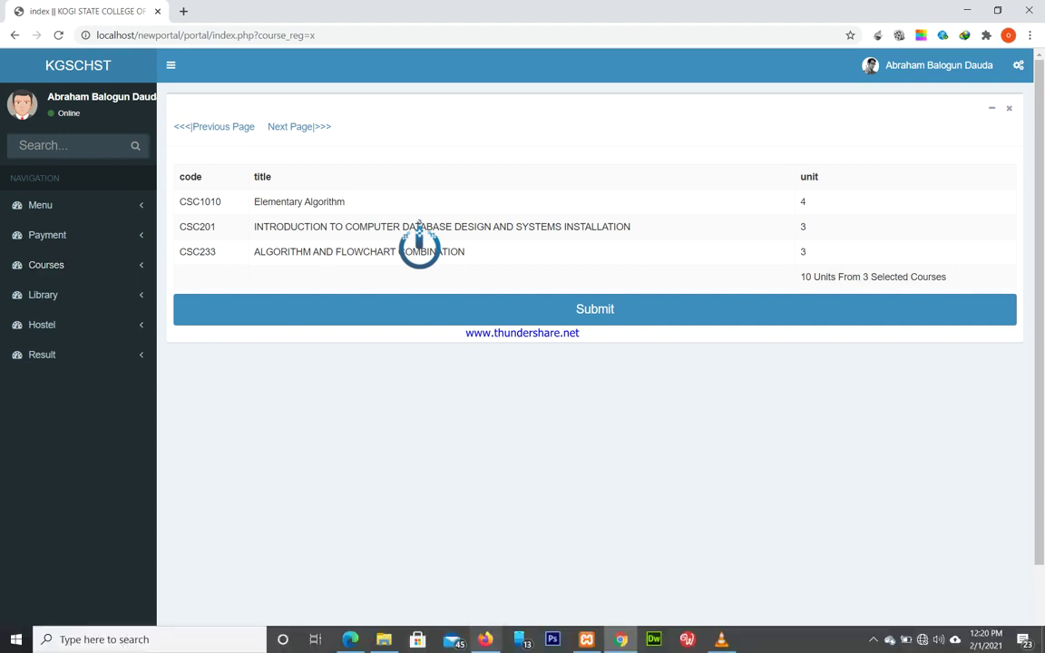
pyautogui.click(485, 639)
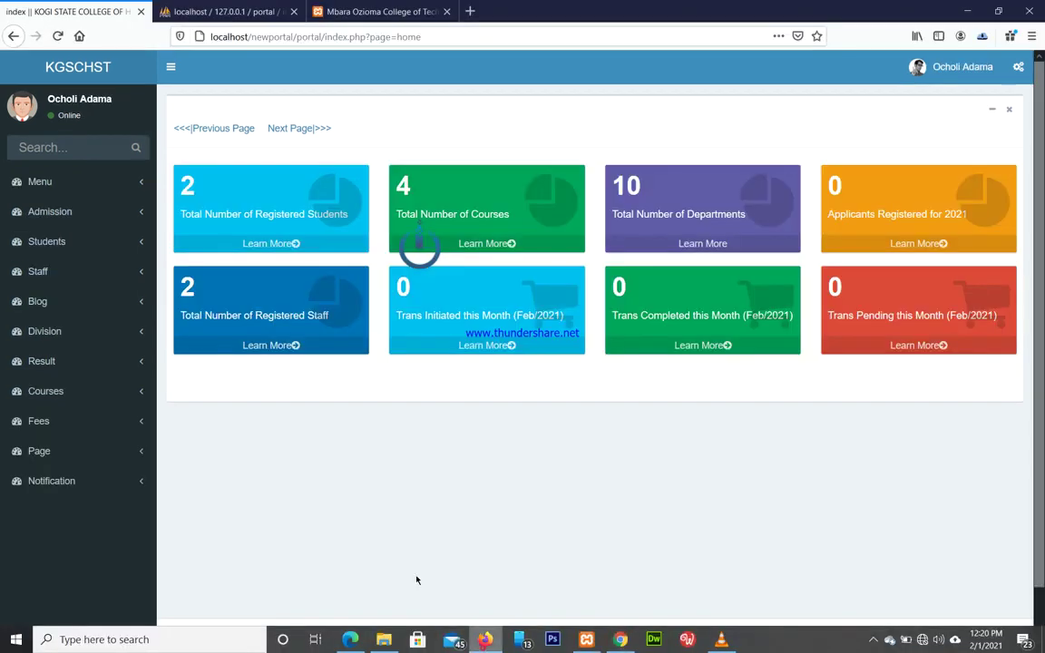
pyautogui.click(78, 208)
pyautogui.click(78, 208)
pyautogui.click(59, 181)
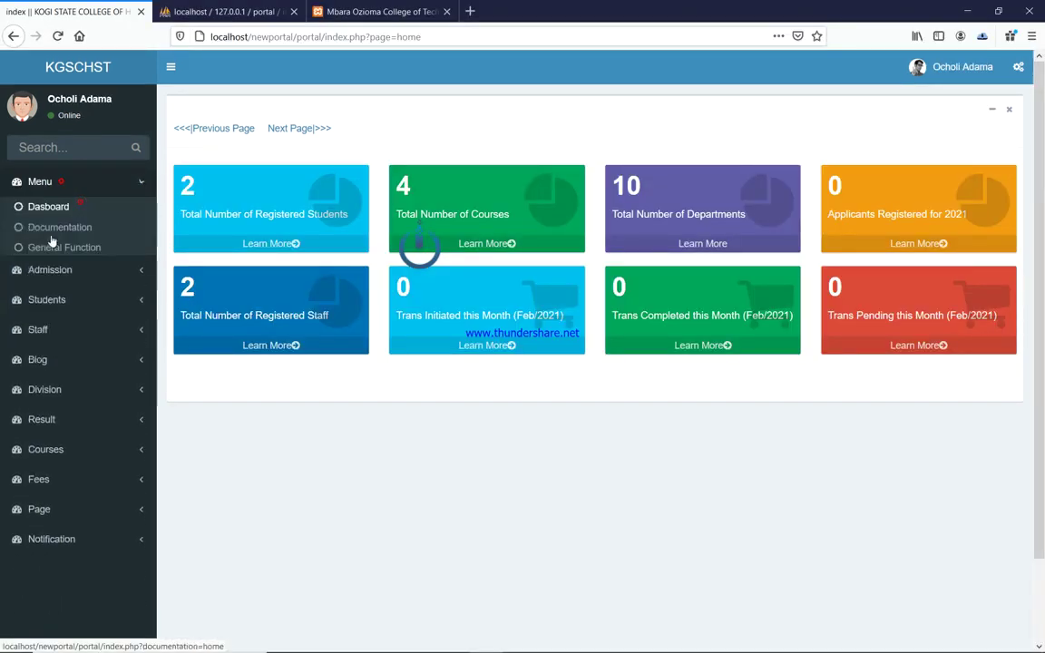
pyautogui.click(56, 247)
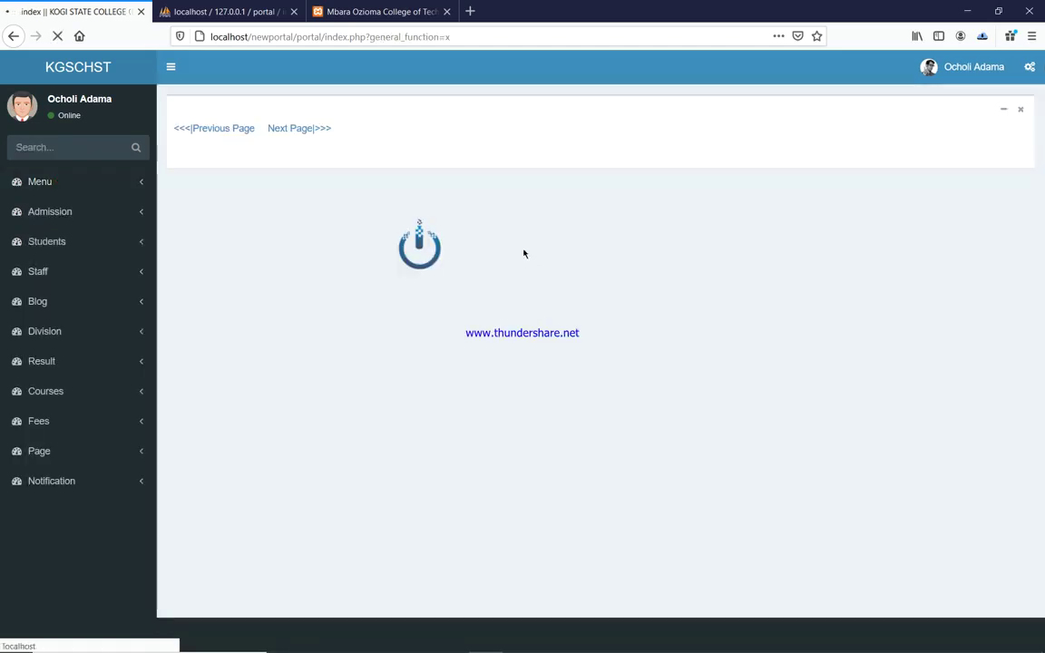
pyautogui.click(576, 178)
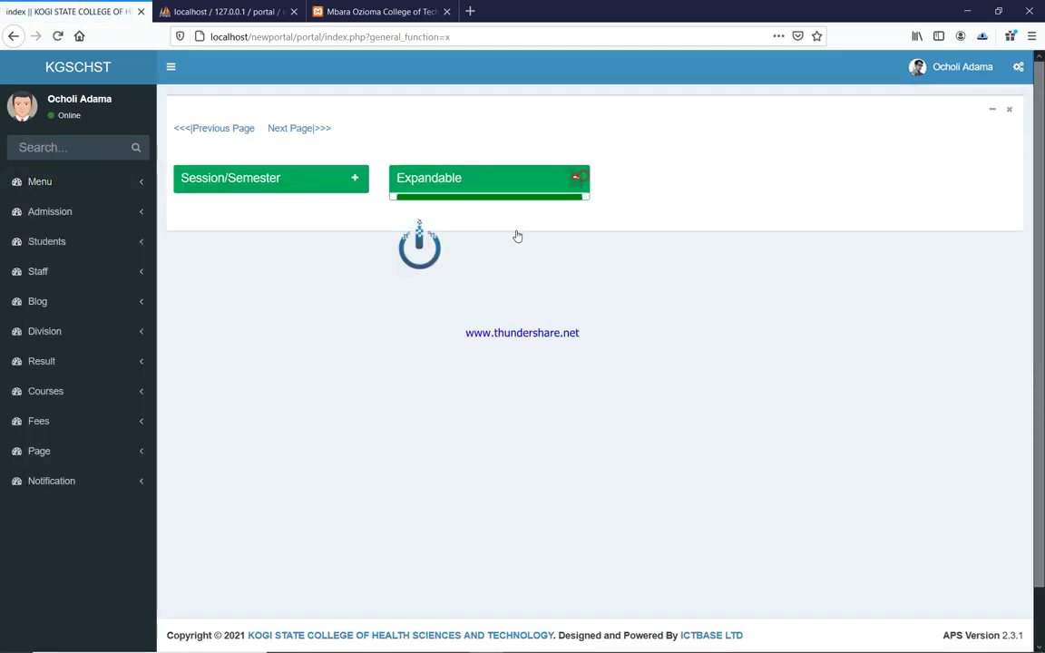
pyautogui.click(464, 257)
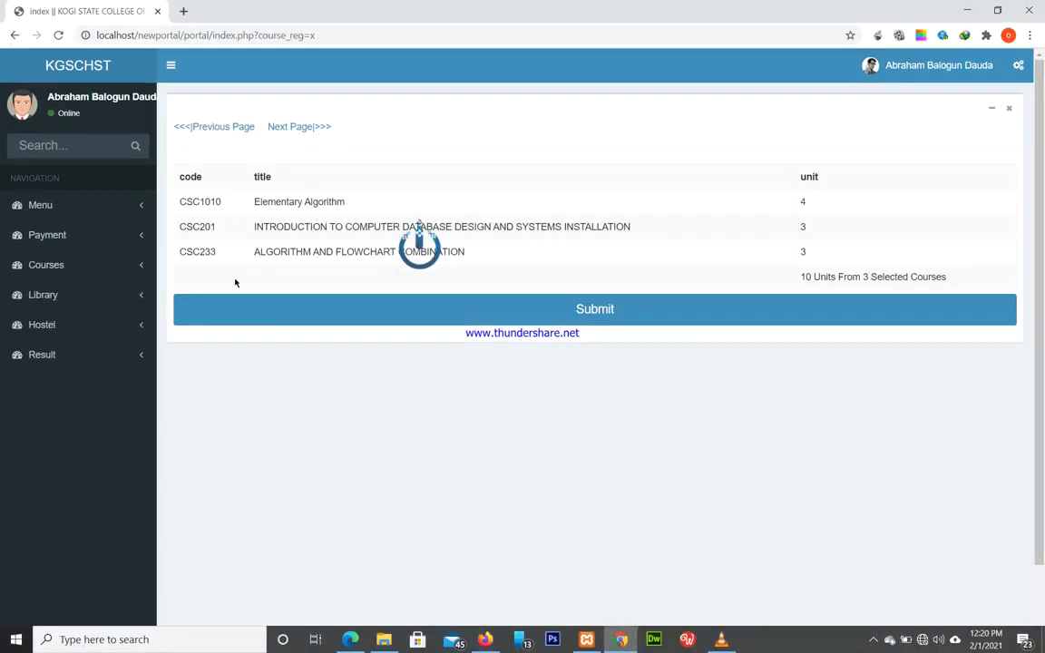
# Reload the student's Course Registration, now reporting registration finished, and try Print Course Form
pyautogui.click(61, 267)
pyautogui.click(70, 291)
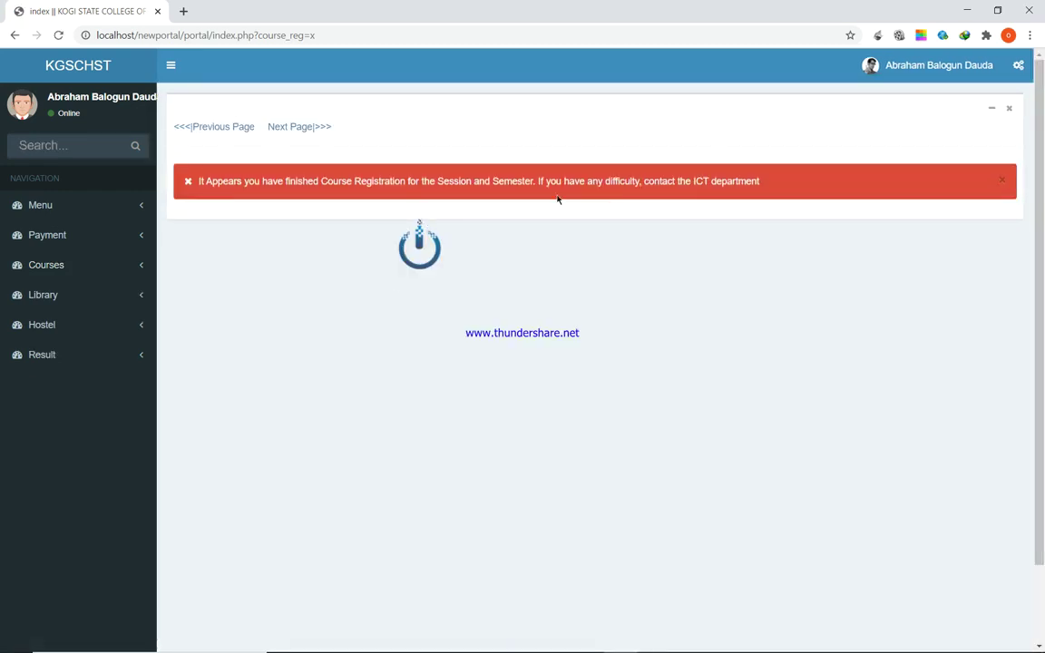
pyautogui.click(84, 301)
pyautogui.click(70, 268)
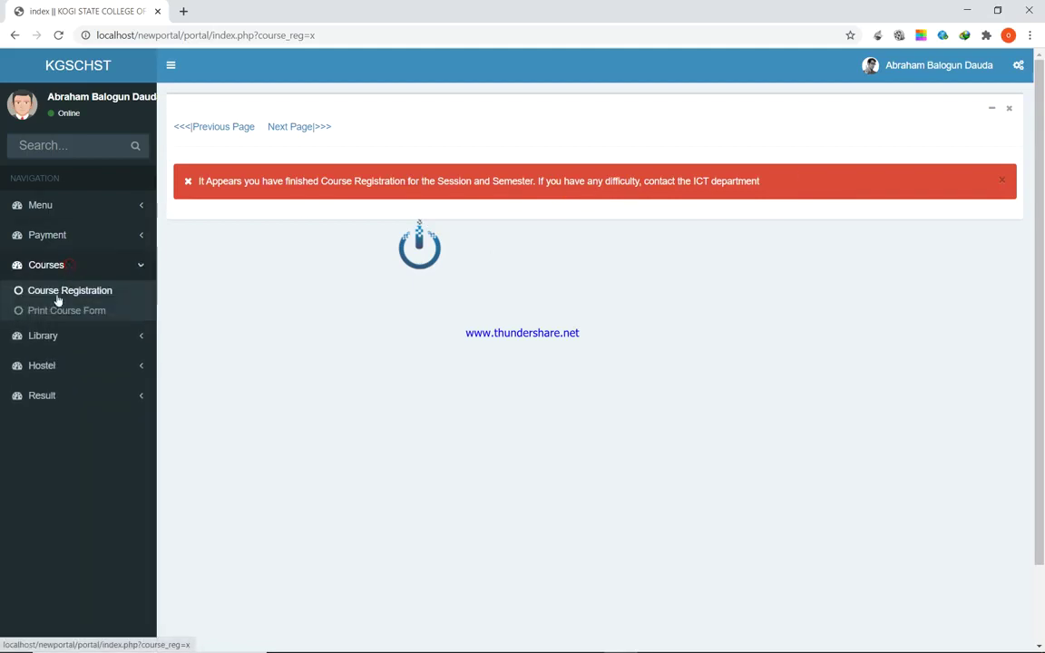
pyautogui.click(54, 314)
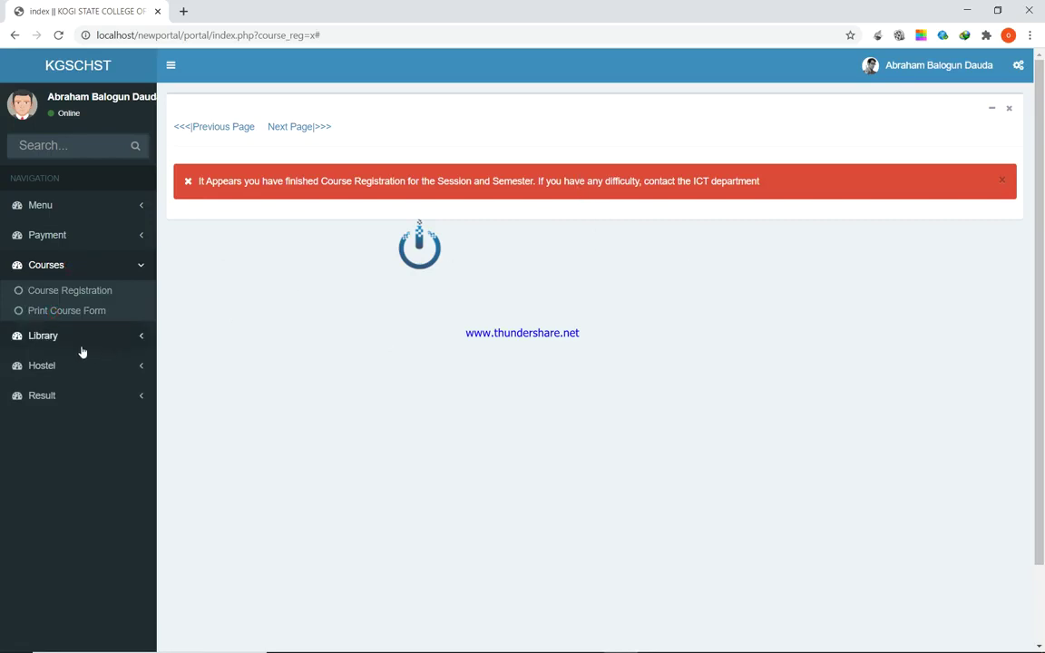
# Browse Library > Booking materials, then booking History, then return to Booking
pyautogui.click(65, 339)
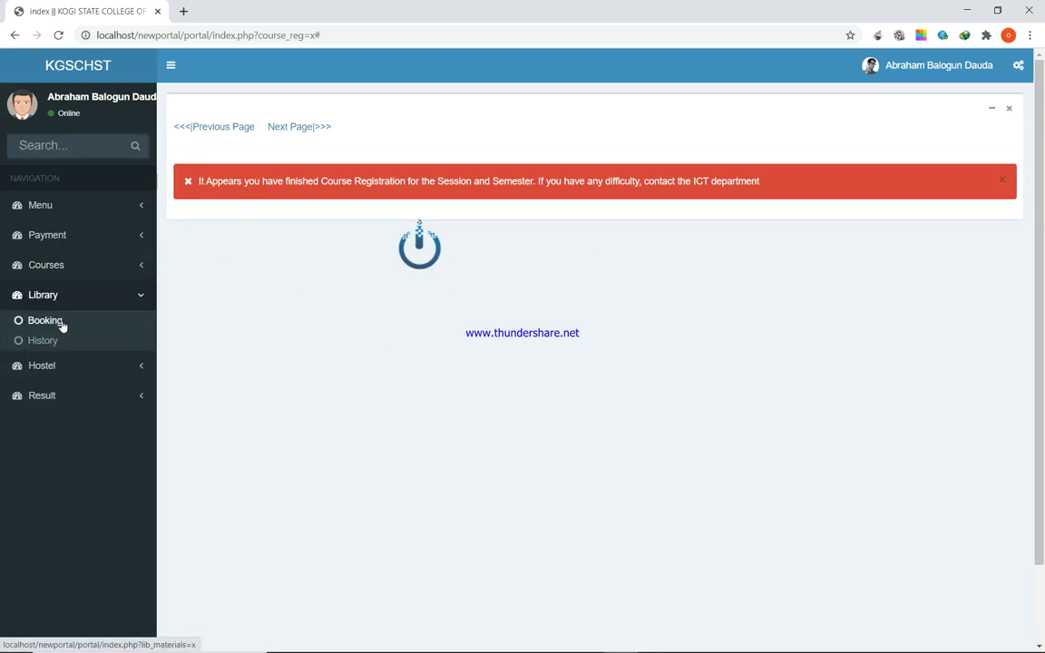
pyautogui.click(58, 324)
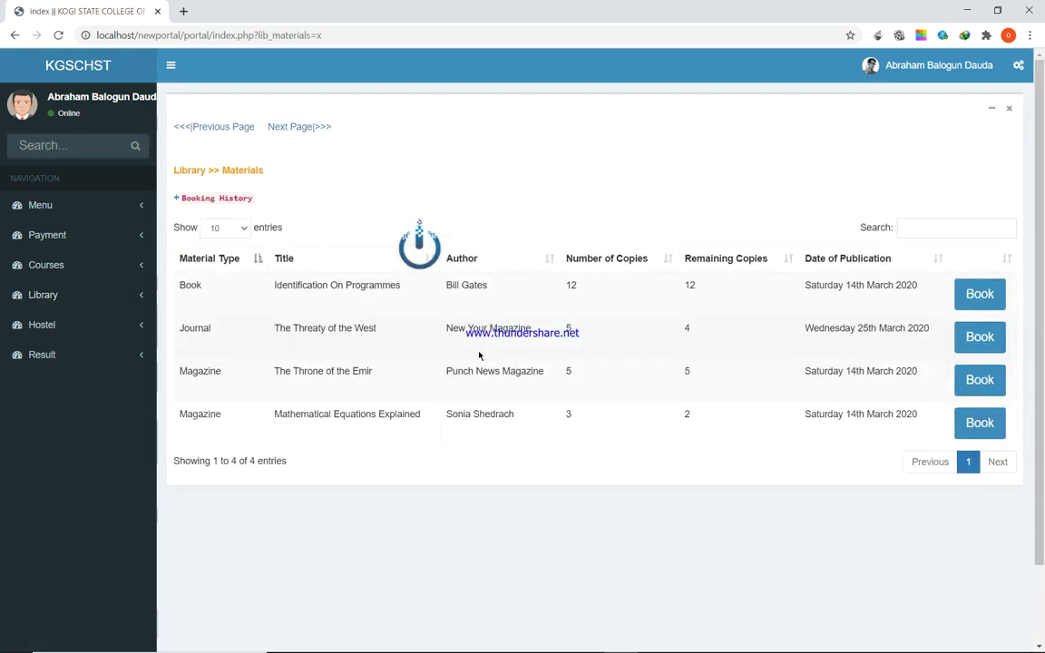
pyautogui.click(63, 296)
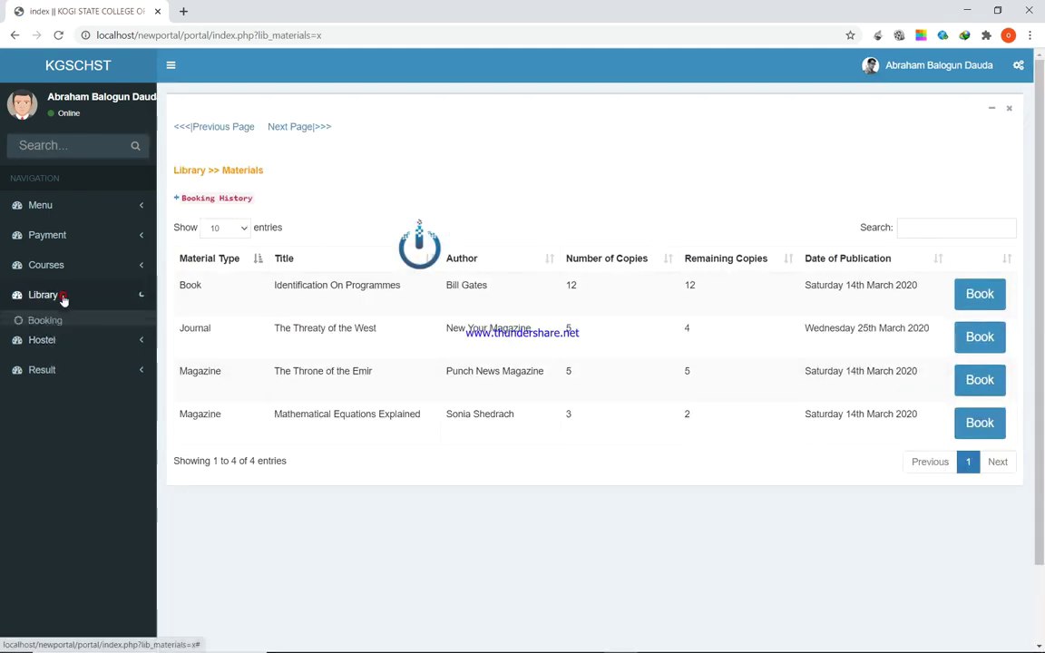
pyautogui.click(45, 342)
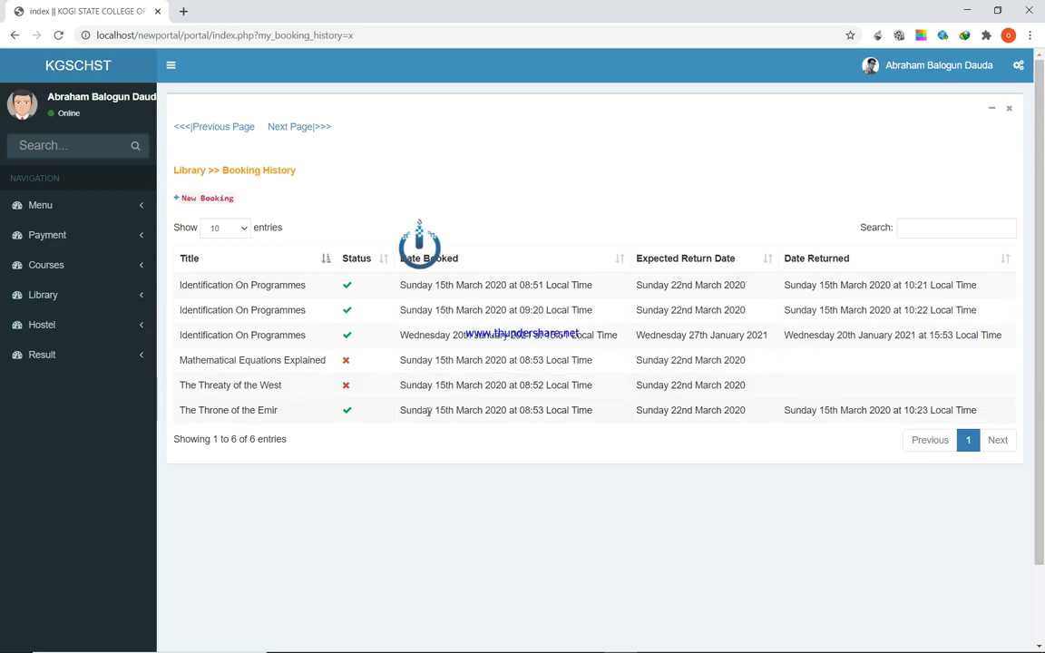
pyautogui.click(20, 298)
pyautogui.click(46, 320)
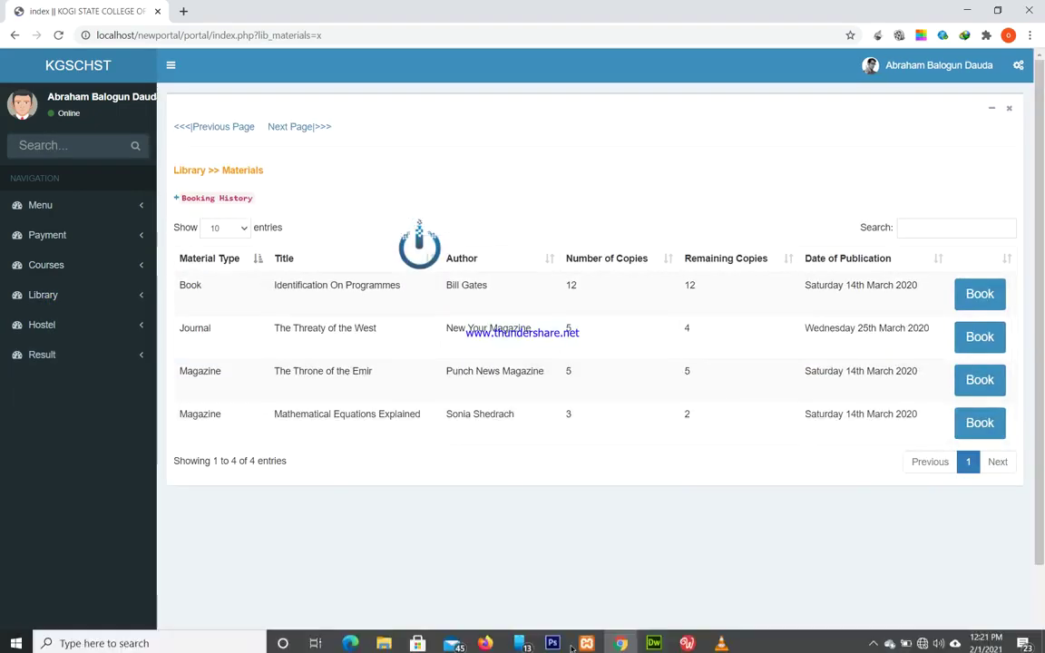
# In the admin's window, set the test staff member's Staff Status to Liberian and update the record
pyautogui.click(480, 642)
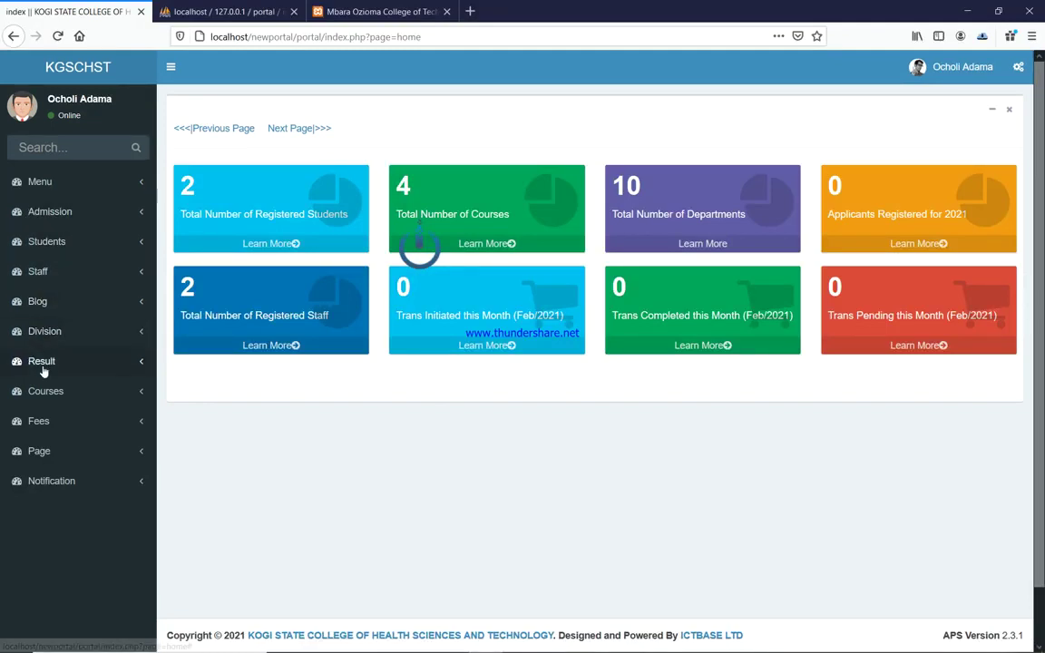
pyautogui.click(41, 271)
pyautogui.click(54, 317)
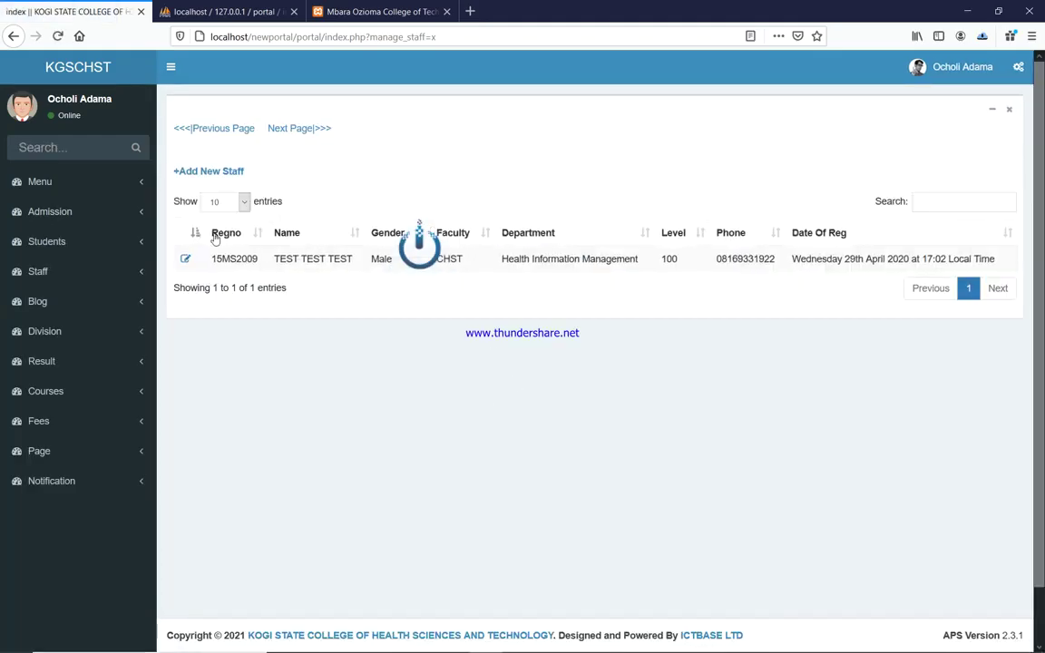
pyautogui.click(187, 258)
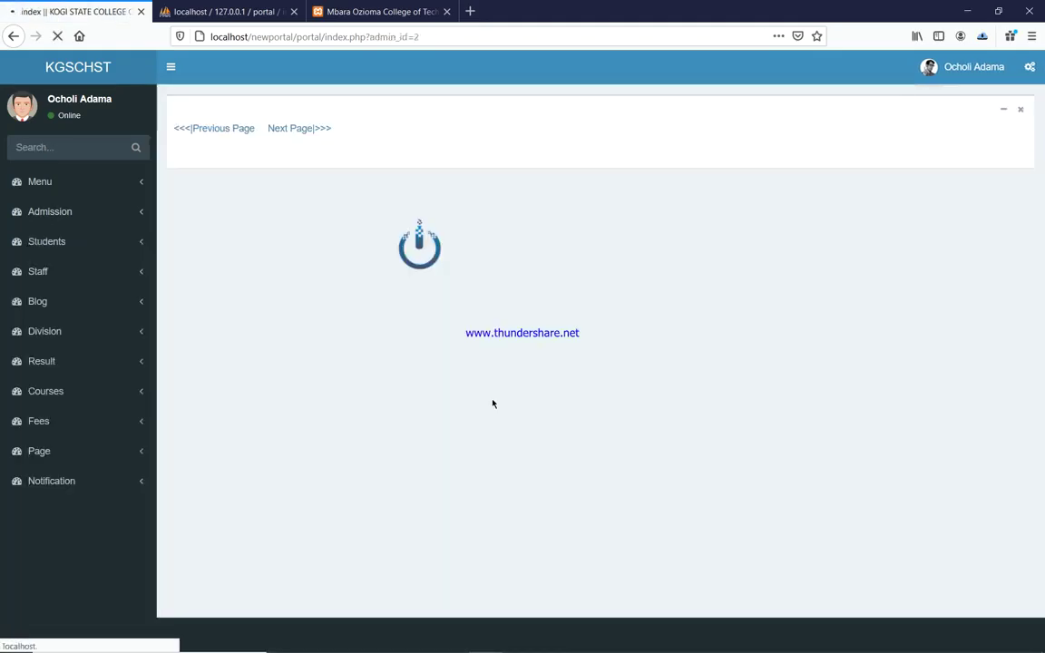
pyautogui.scroll(-5, 497, 403)
pyautogui.scroll(-5, 497, 402)
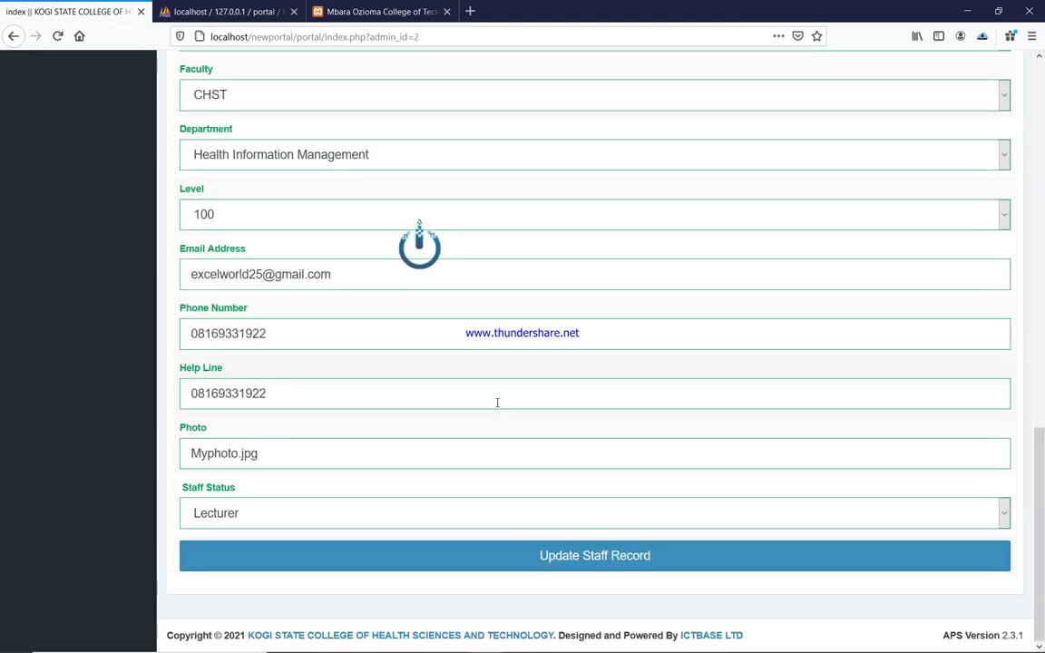
pyautogui.click(281, 511)
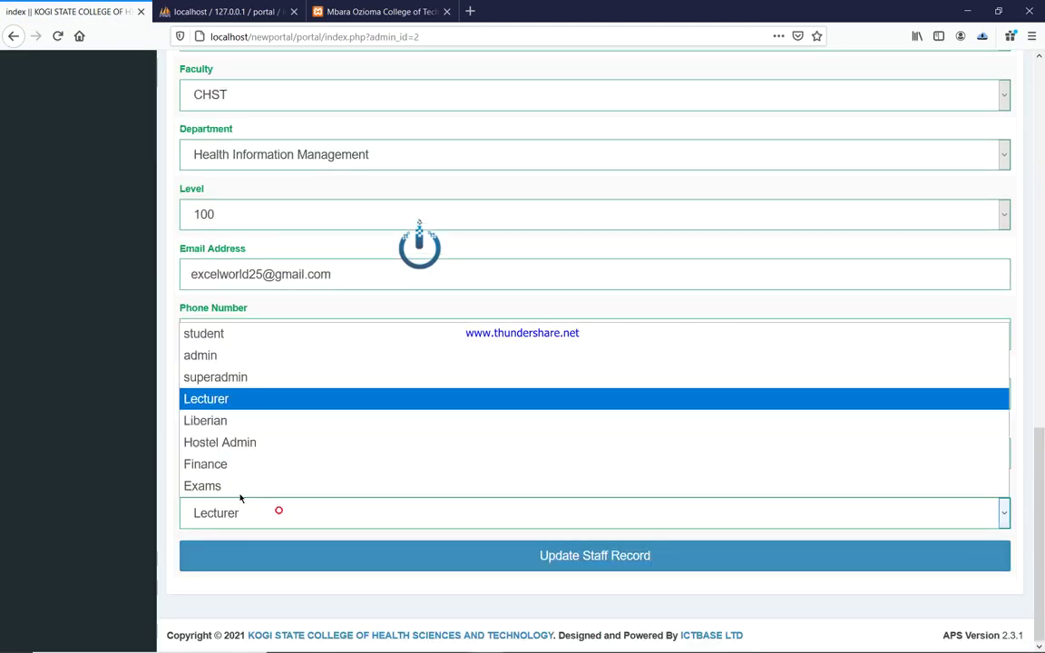
pyautogui.click(205, 420)
pyautogui.click(505, 555)
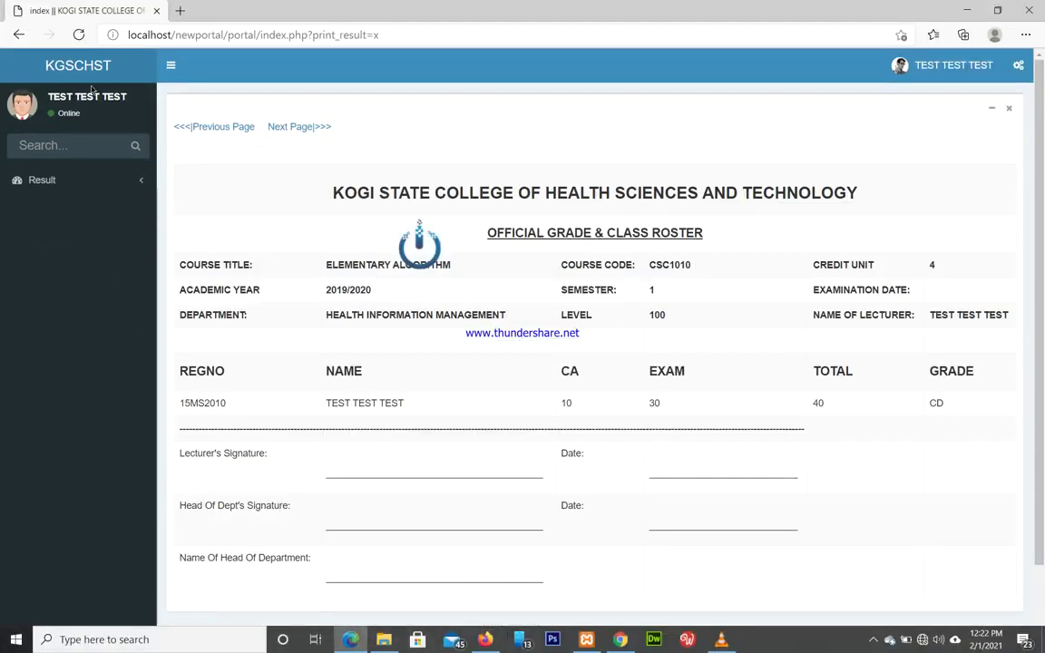
pyautogui.click(80, 62)
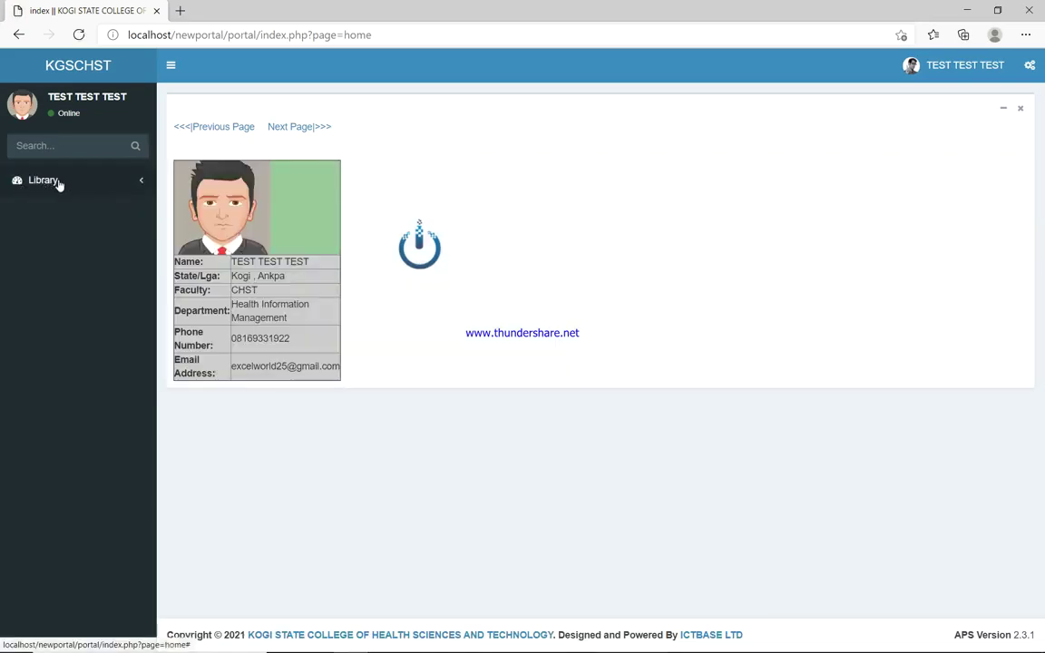
# Open the library material types list and start the Add New Material Type form
pyautogui.click(57, 182)
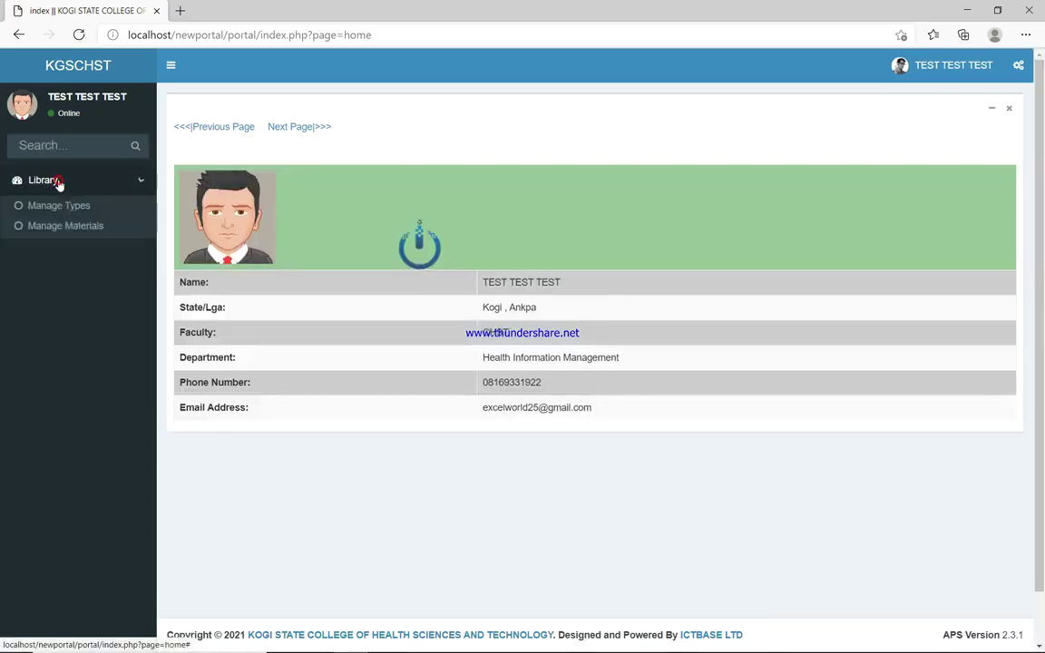
pyautogui.click(56, 207)
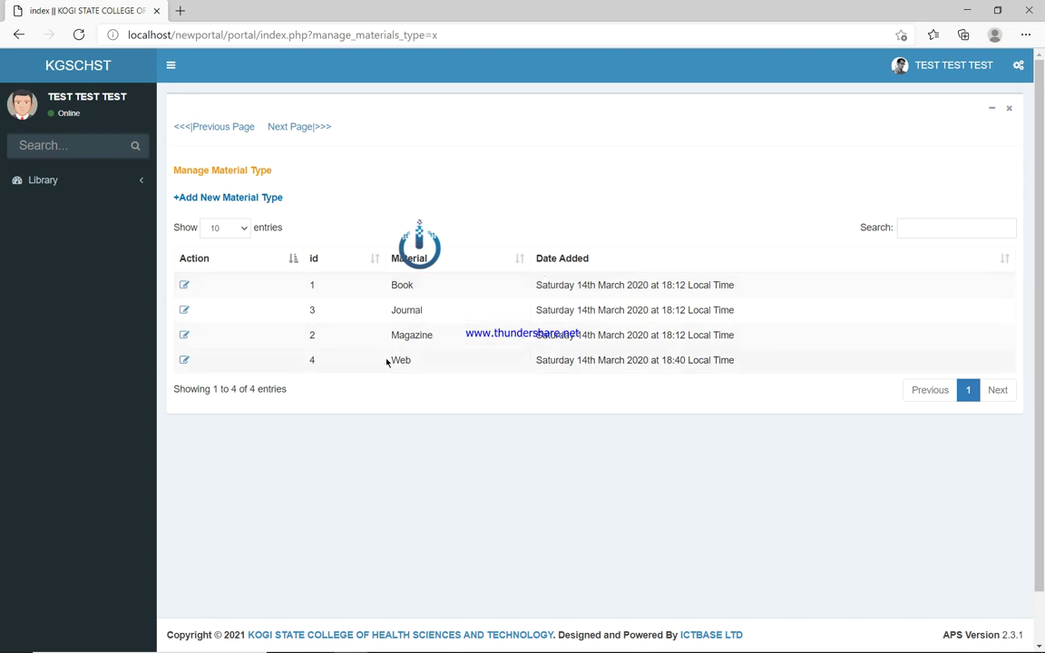
pyautogui.click(217, 199)
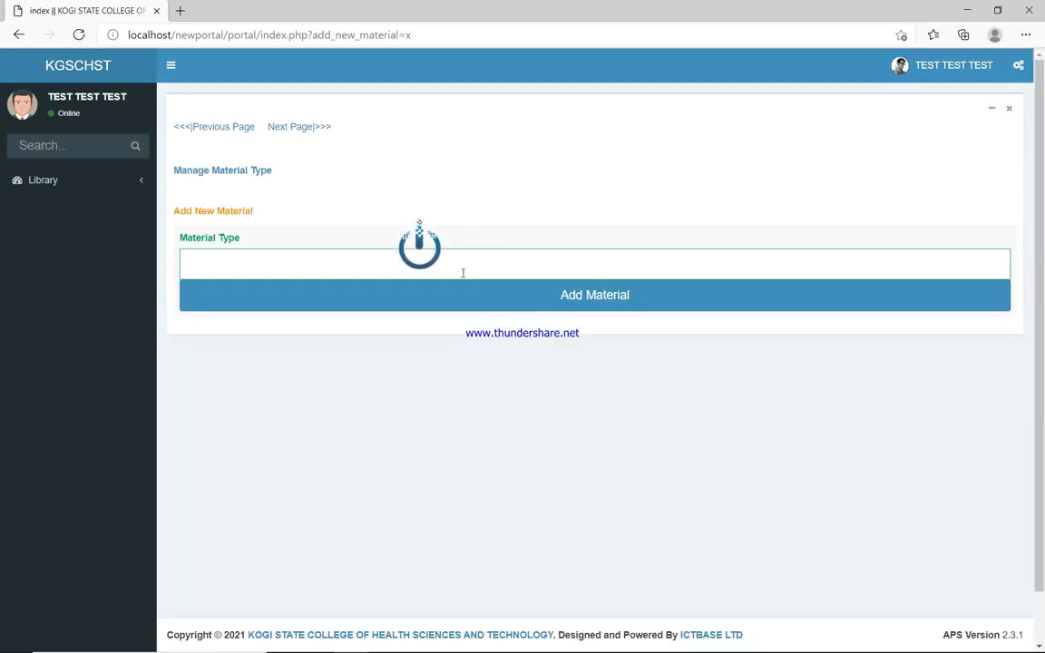
pyautogui.click(393, 264)
# View the Manage Materials list, then return to the student's window
pyautogui.click(79, 184)
pyautogui.click(82, 225)
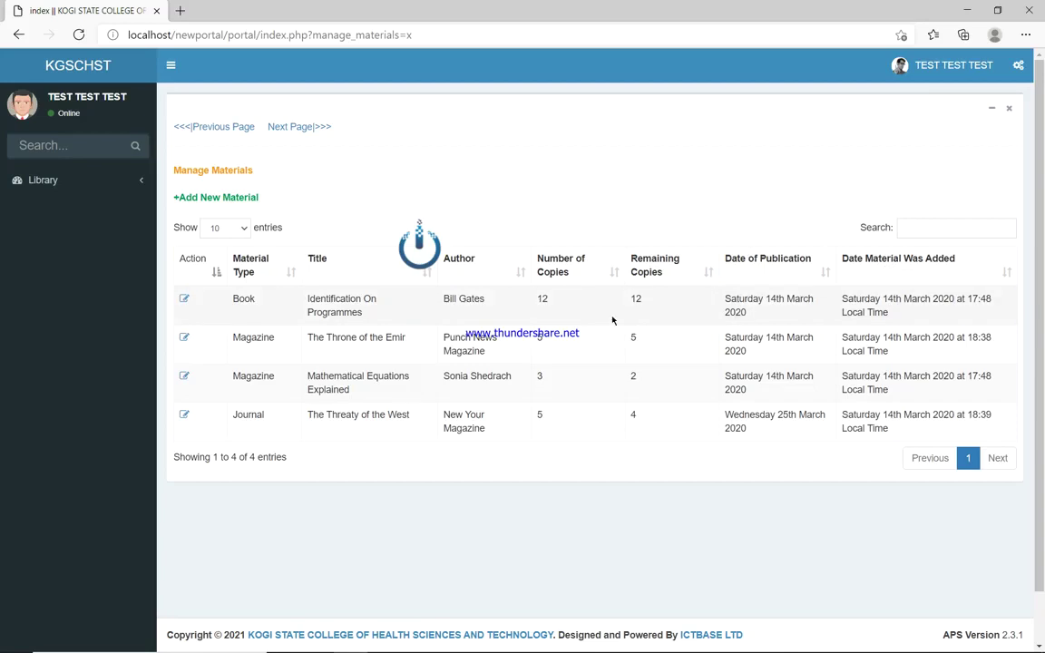
pyautogui.click(589, 641)
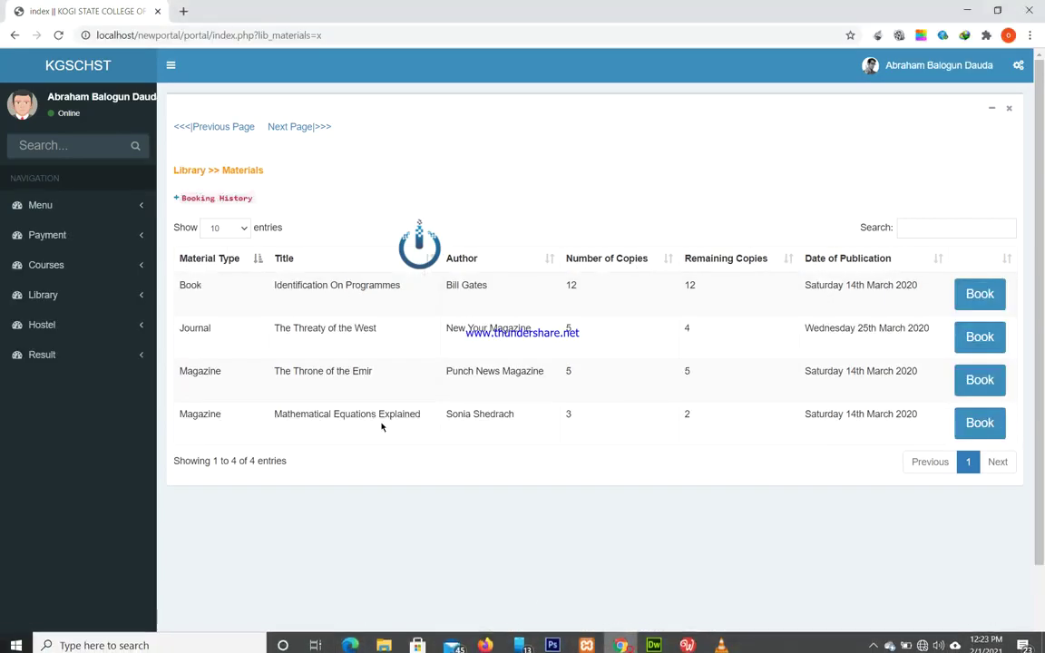
# Book Identification On Programmes and reload the list to see 11 of 12 copies remaining
pyautogui.click(43, 295)
pyautogui.click(45, 318)
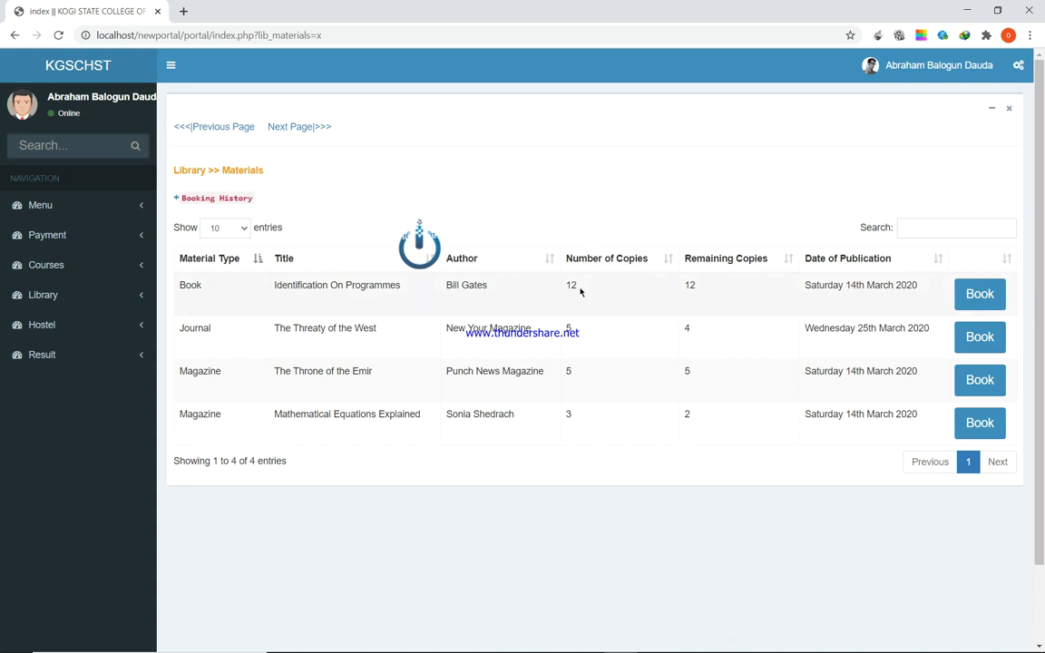
pyautogui.doubleClick(833, 288)
pyautogui.click(863, 290)
pyautogui.click(980, 297)
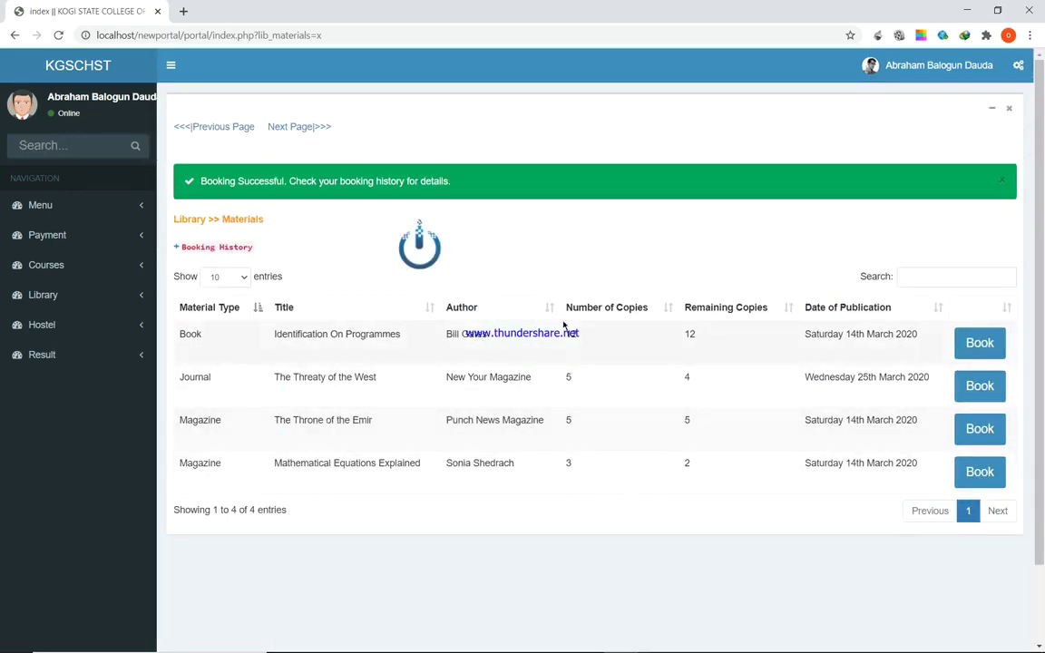
pyautogui.click(363, 38)
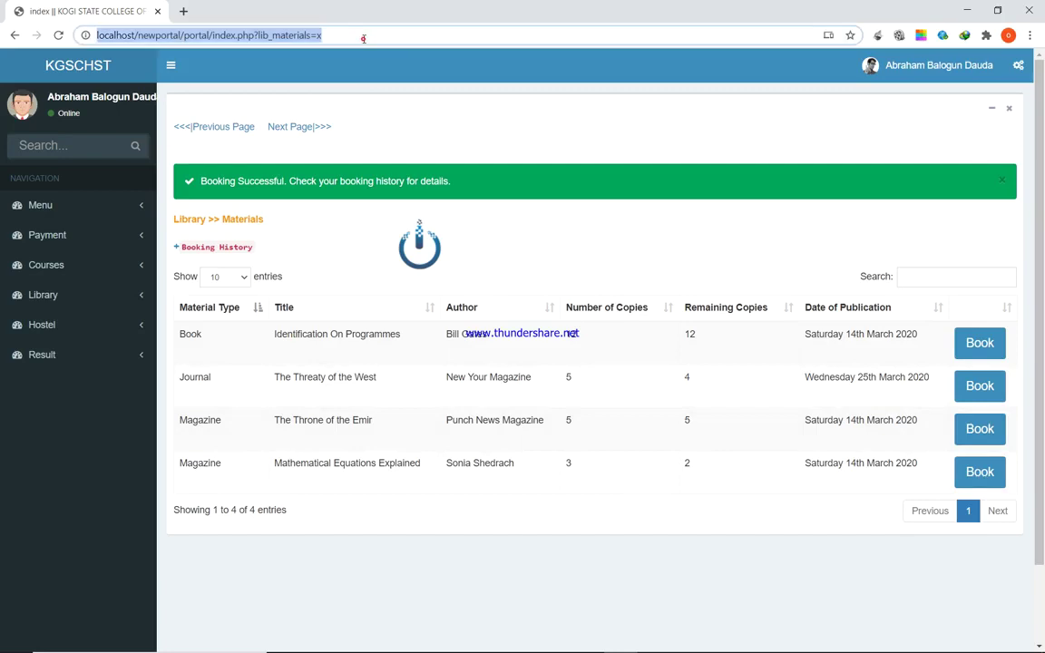
pyautogui.press('Return')
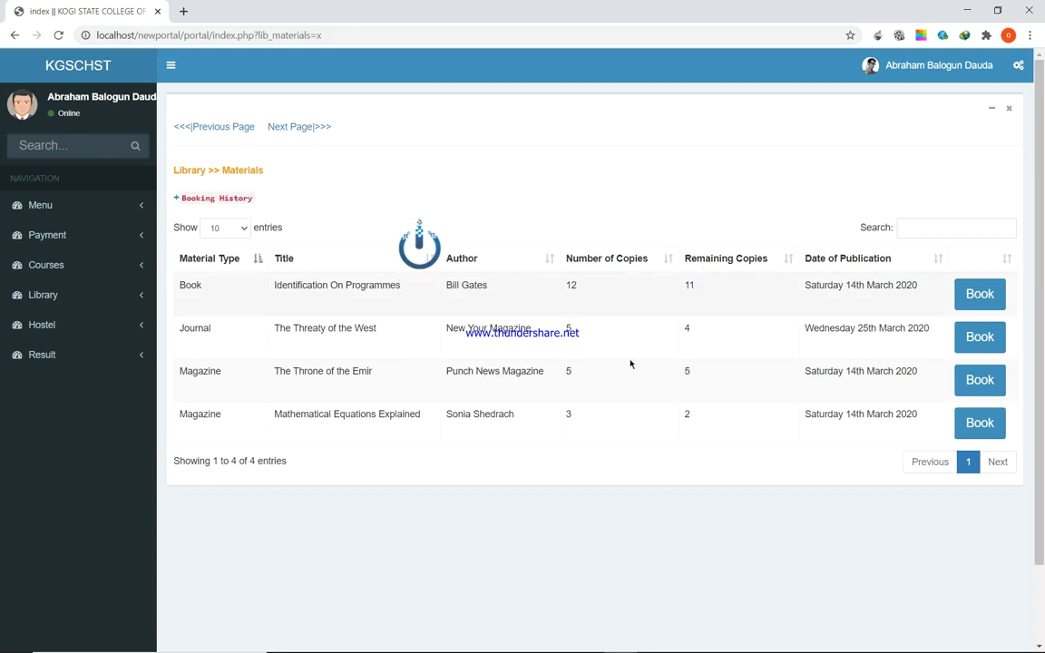
pyautogui.moveTo(635, 652)
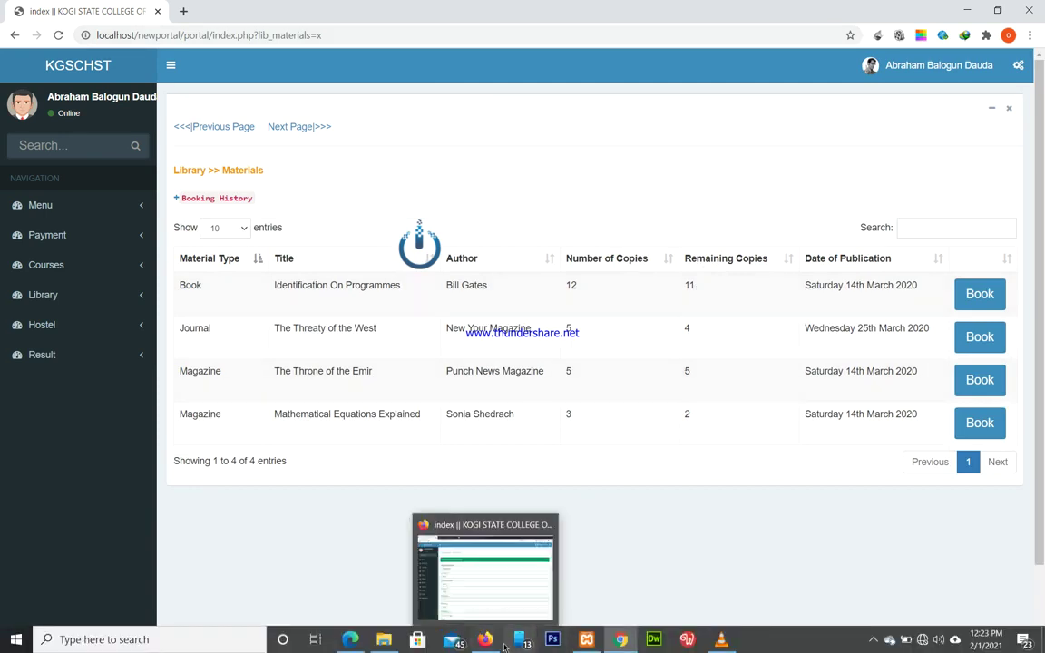
# In the librarian's window, show Manage Bookings with the Identification On Programmes booking due 8th February 2021
pyautogui.click(357, 640)
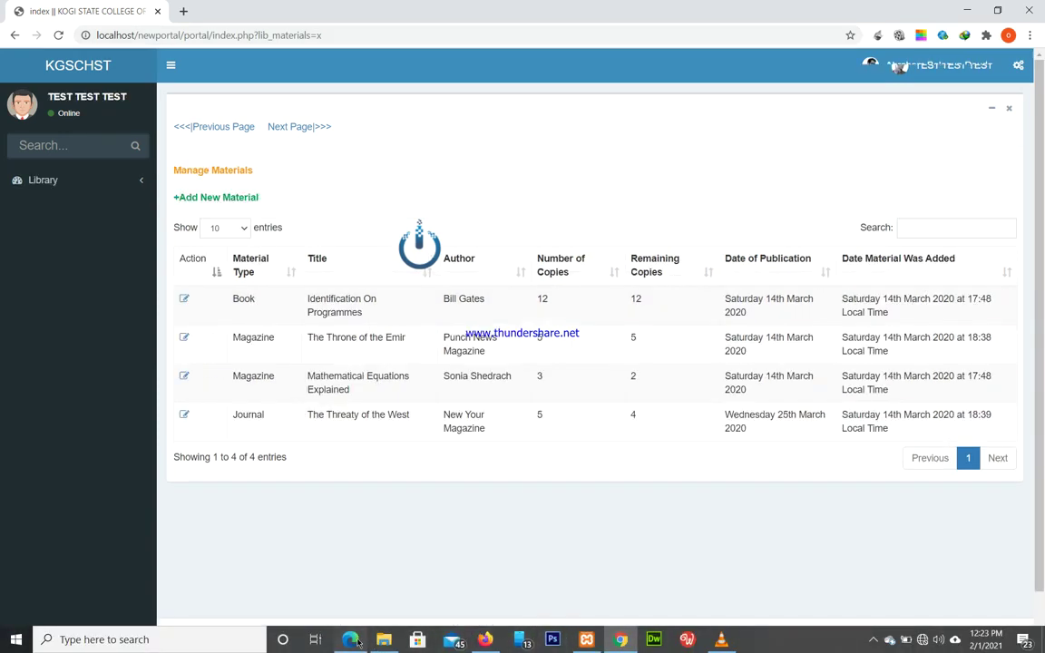
pyautogui.click(39, 180)
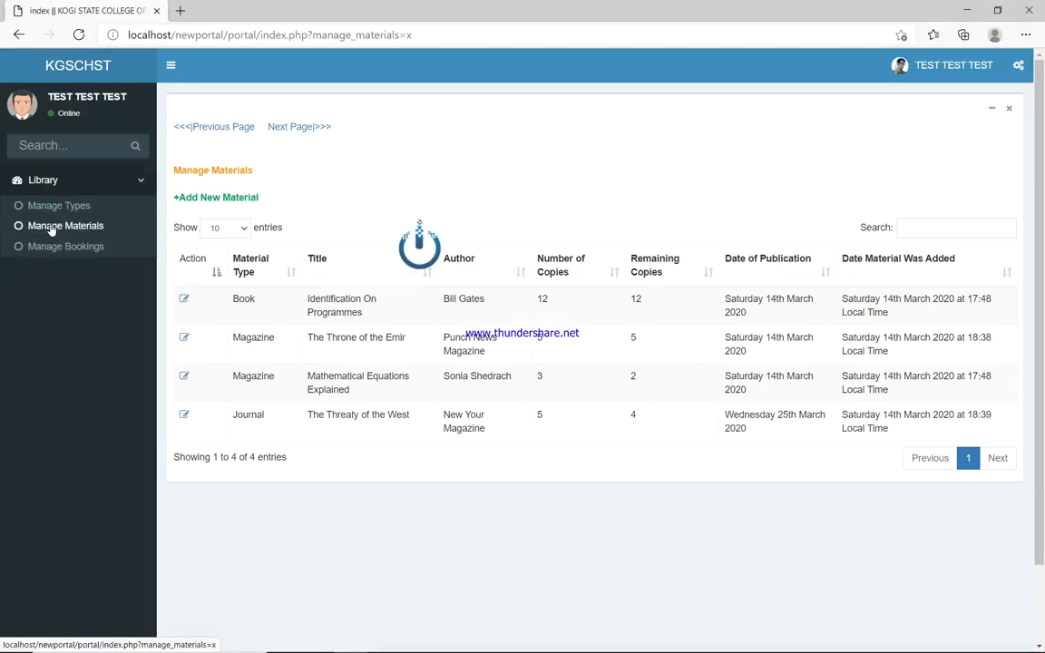
pyautogui.click(66, 246)
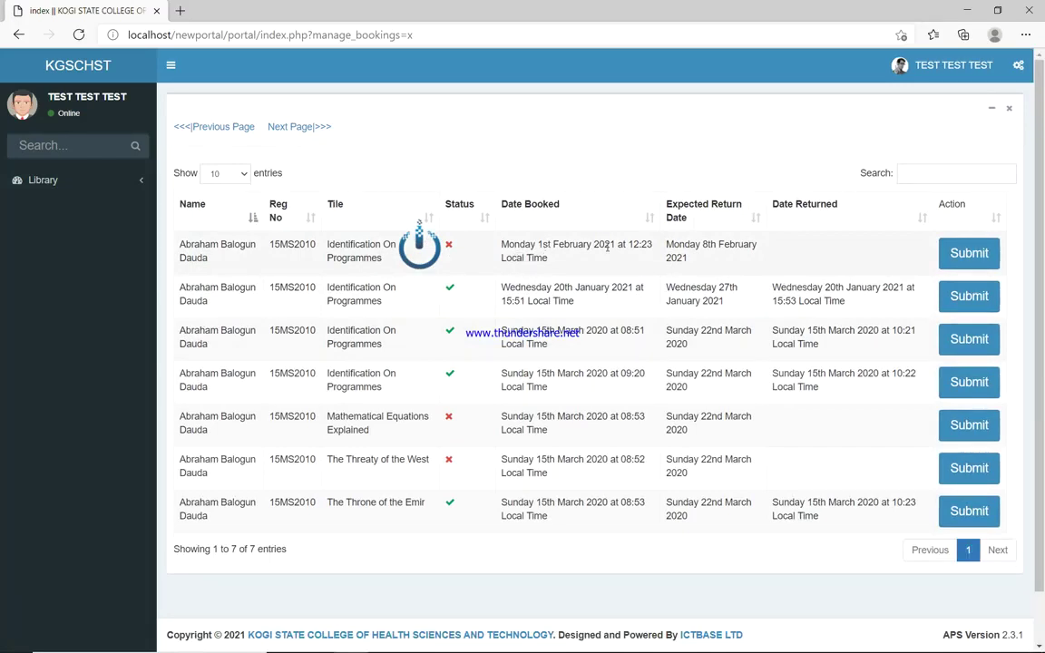
pyautogui.moveTo(986, 644)
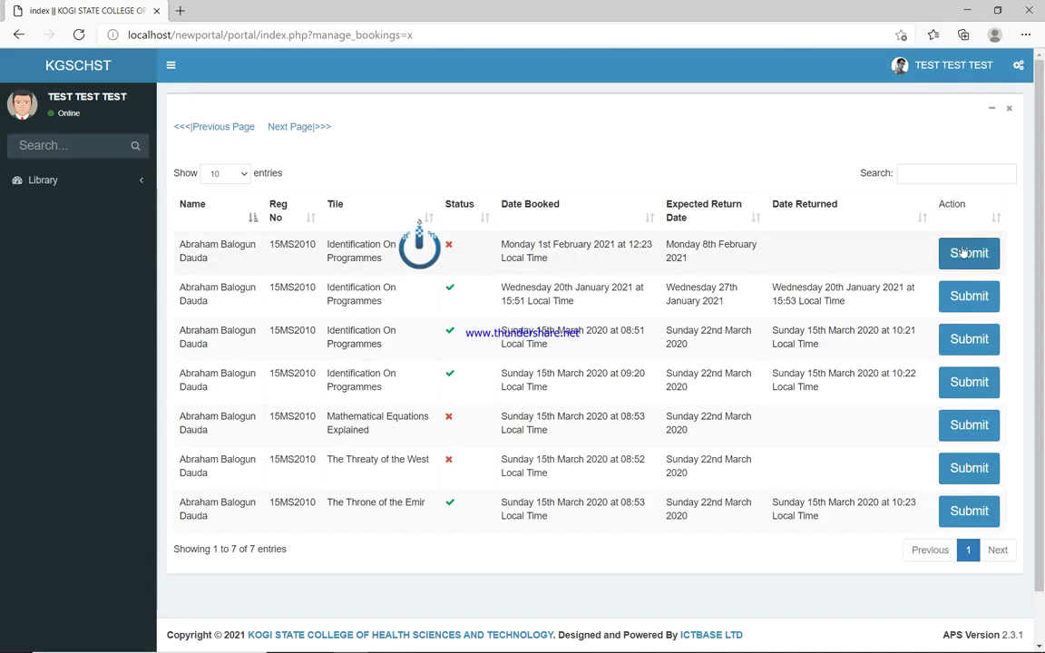
pyautogui.click(67, 179)
pyautogui.click(91, 225)
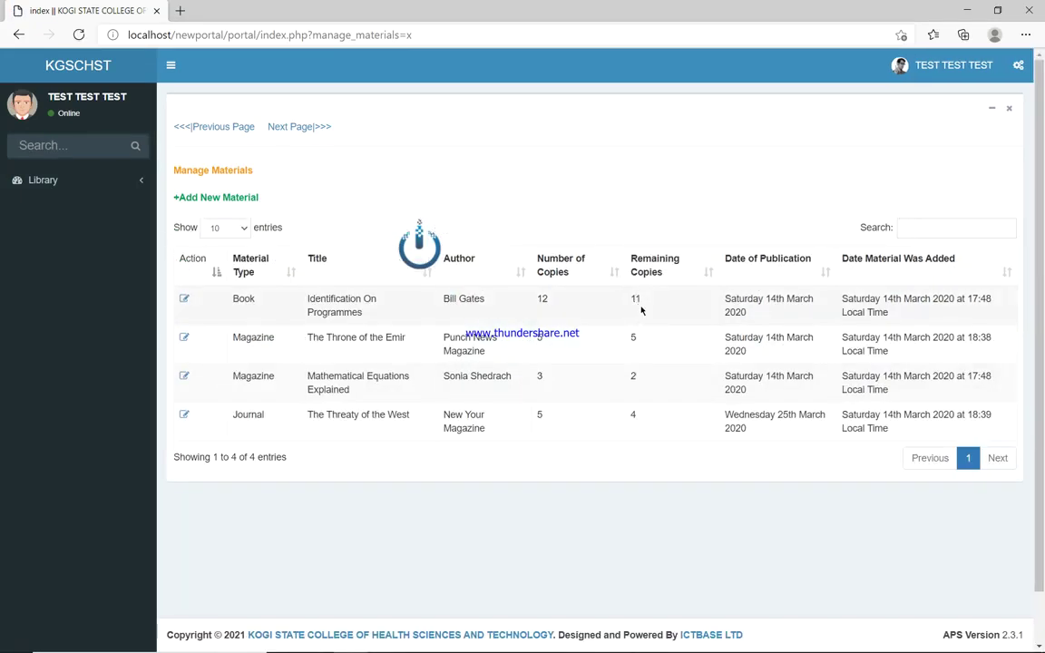
pyautogui.click(32, 180)
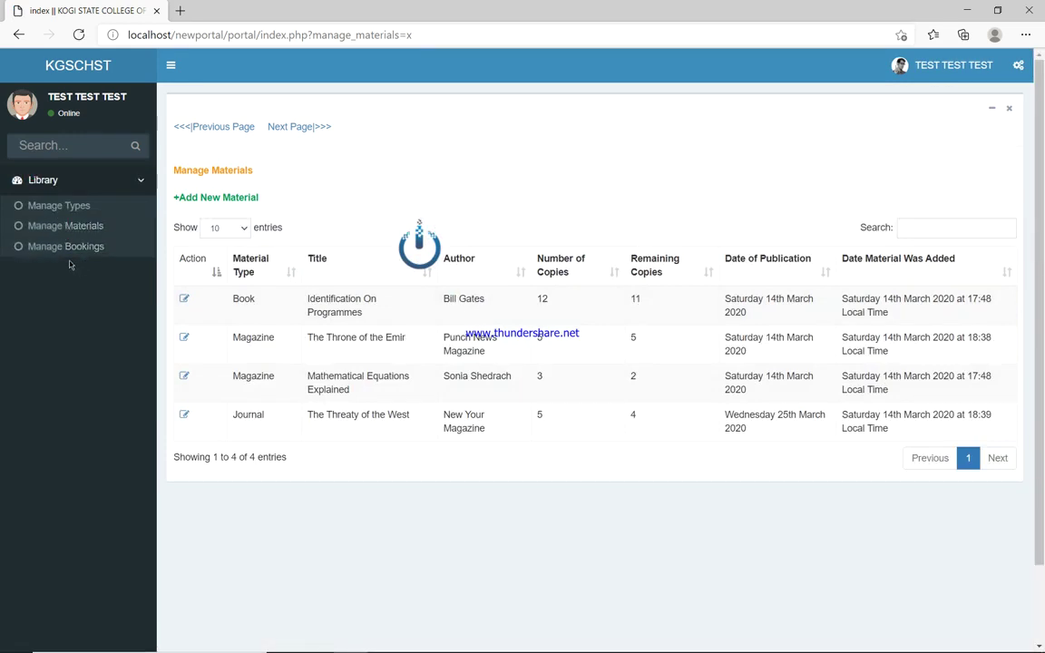
pyautogui.click(68, 245)
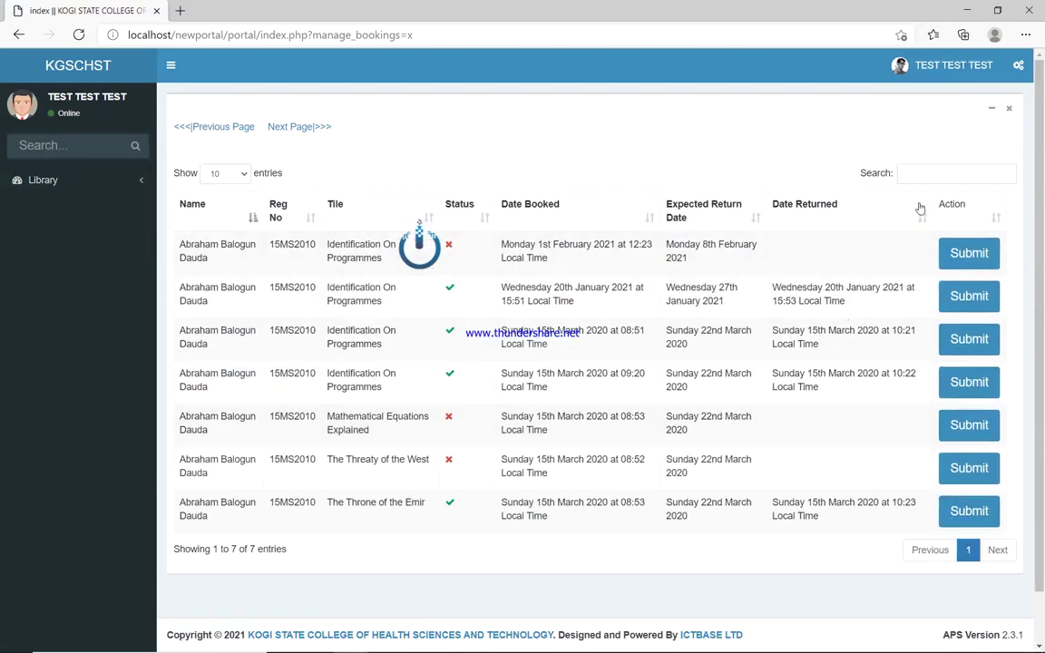
# Filter the bookings by 'west', then clear the filter to show all bookings
pyautogui.click(916, 174)
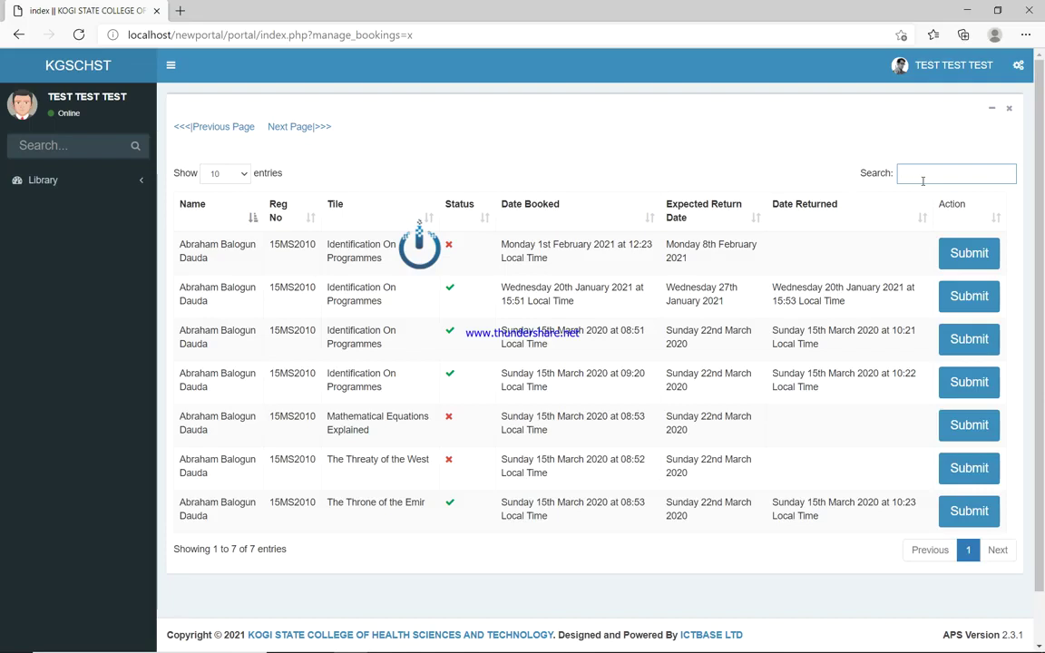
pyautogui.write('west')
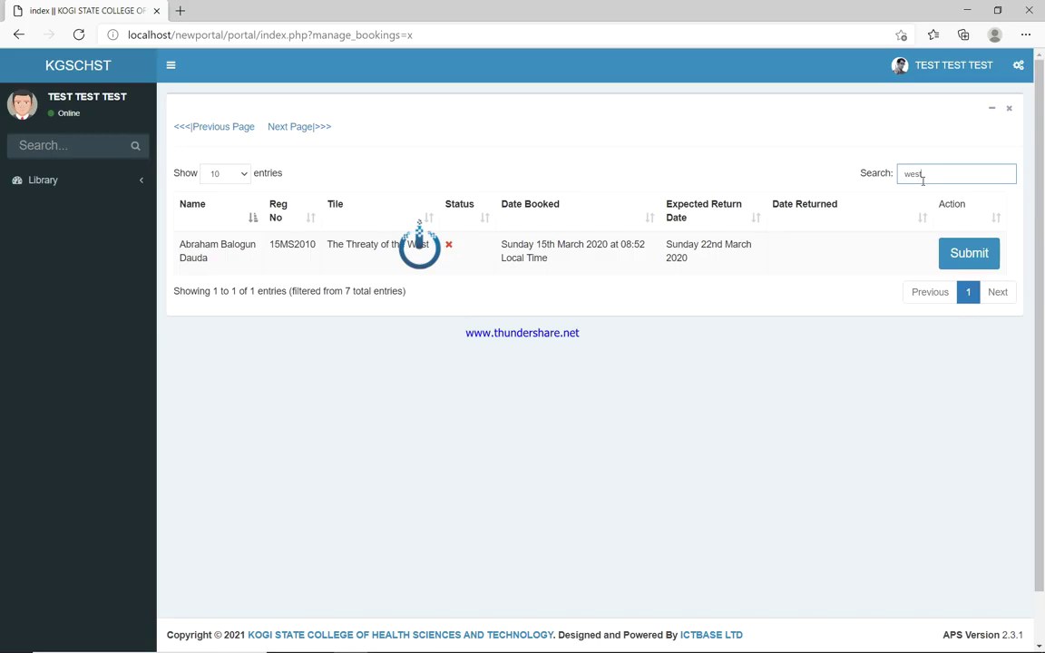
pyautogui.press('BackSpace')
pyautogui.press('BackSpace')
pyautogui.press('BackSpace')
pyautogui.press('BackSpace')
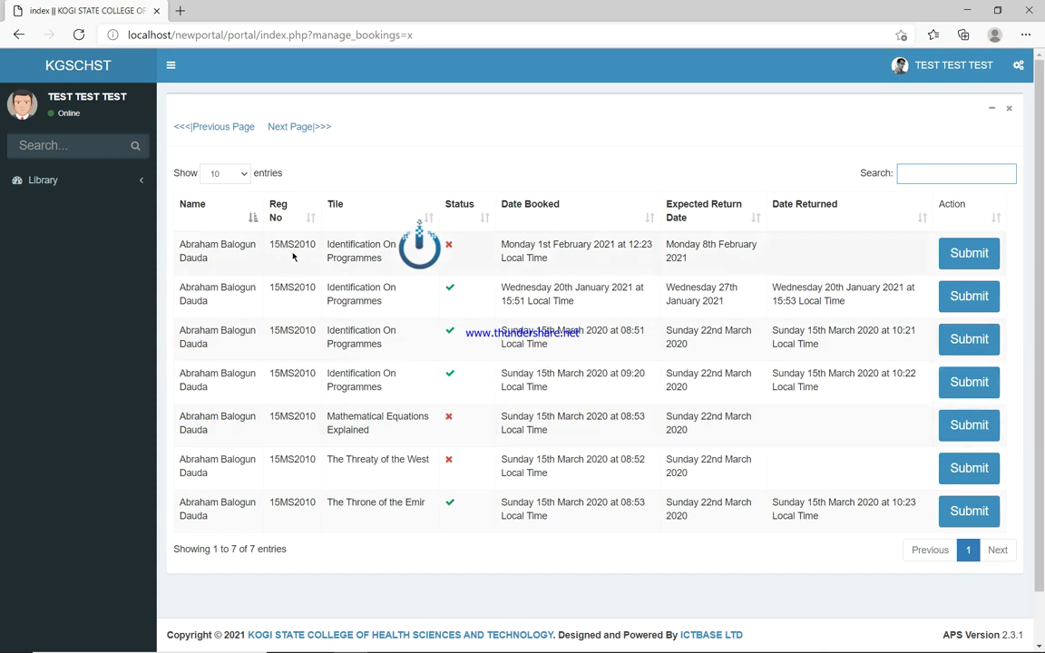
# Mark the Identification On Programmes booking returned and check its 12 of 12 copies in Manage Materials
pyautogui.moveTo(515, 220); pyautogui.dragTo(570, 244)
pyautogui.click(570, 244)
pyautogui.click(967, 255)
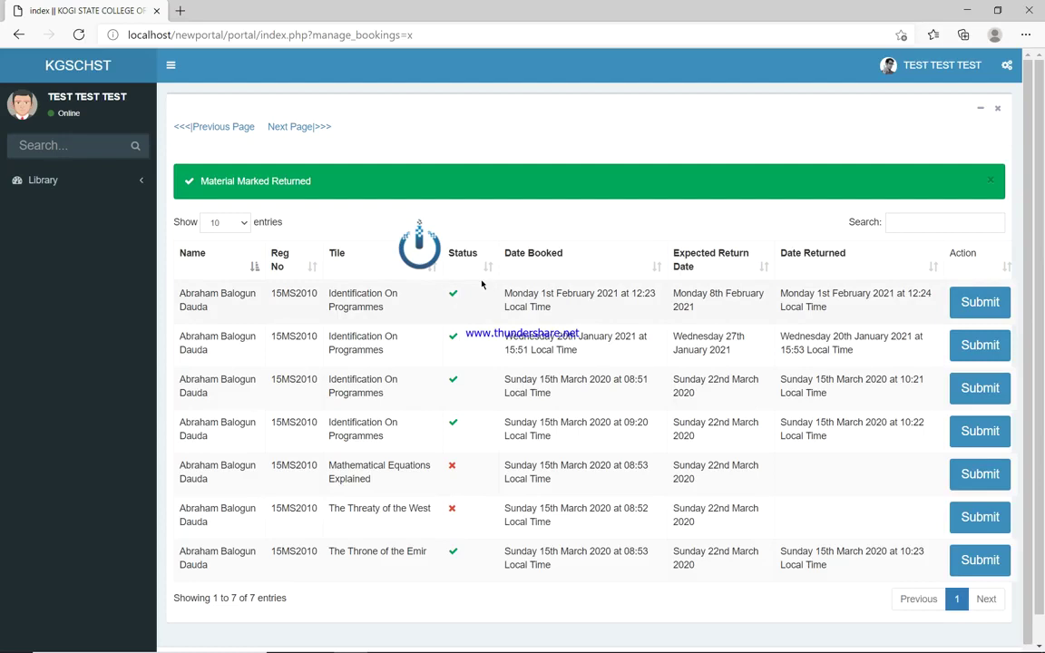
pyautogui.click(45, 181)
pyautogui.click(60, 225)
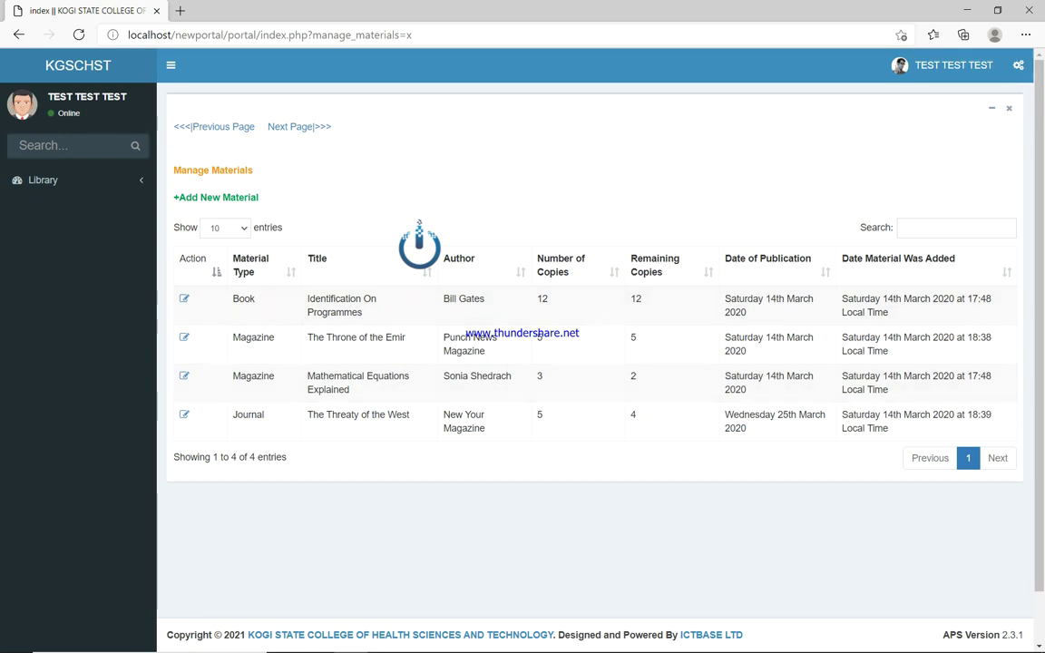
# In the student's window, open the Library booking history
pyautogui.moveTo(635, 645)
pyautogui.click(620, 641)
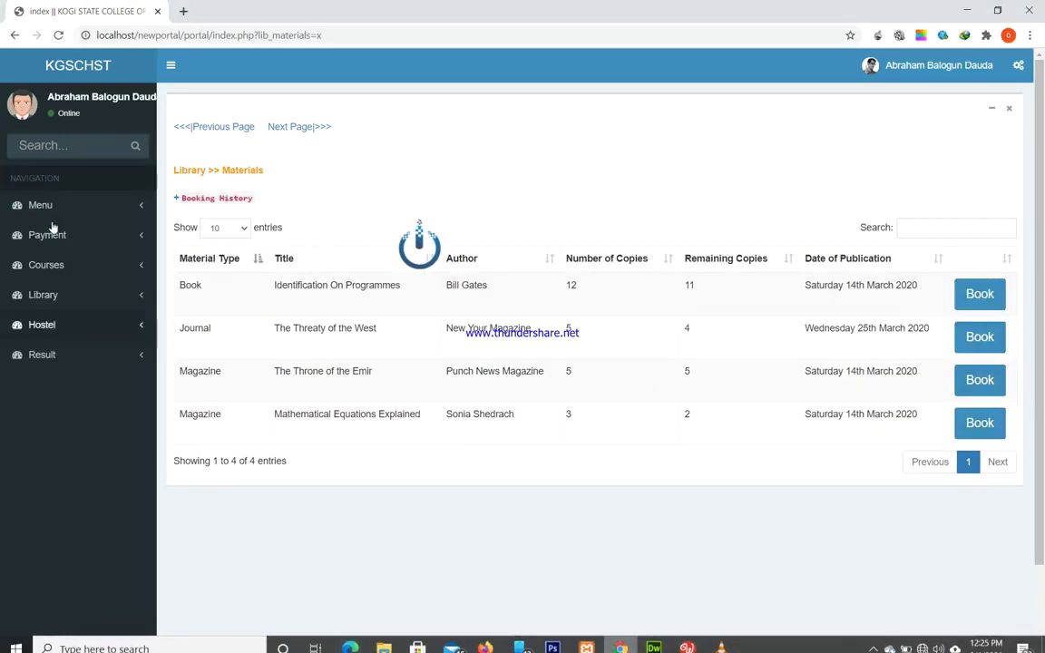
pyautogui.click(47, 295)
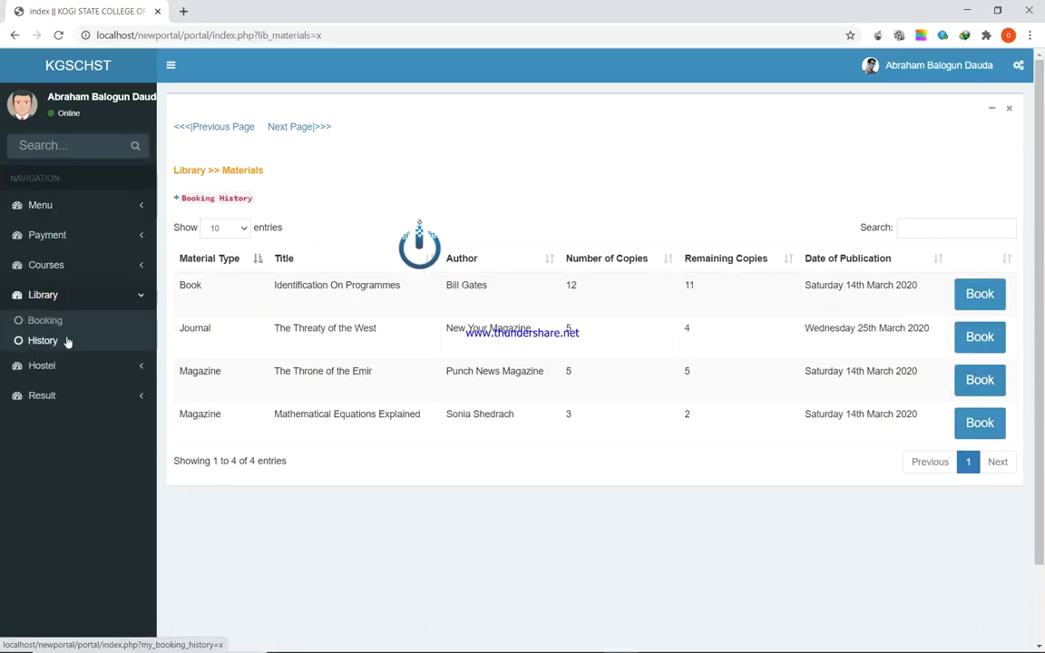
pyautogui.click(42, 340)
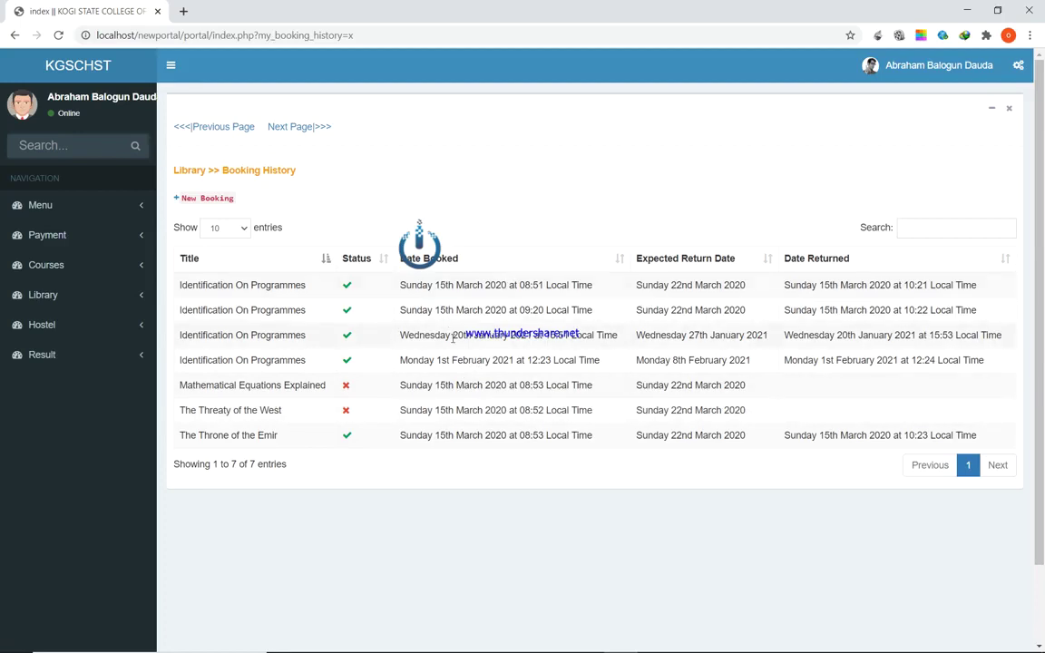
# Inspect the fourth booking's booked, expected return and actual return dates and times
pyautogui.tripleClick(415, 359)
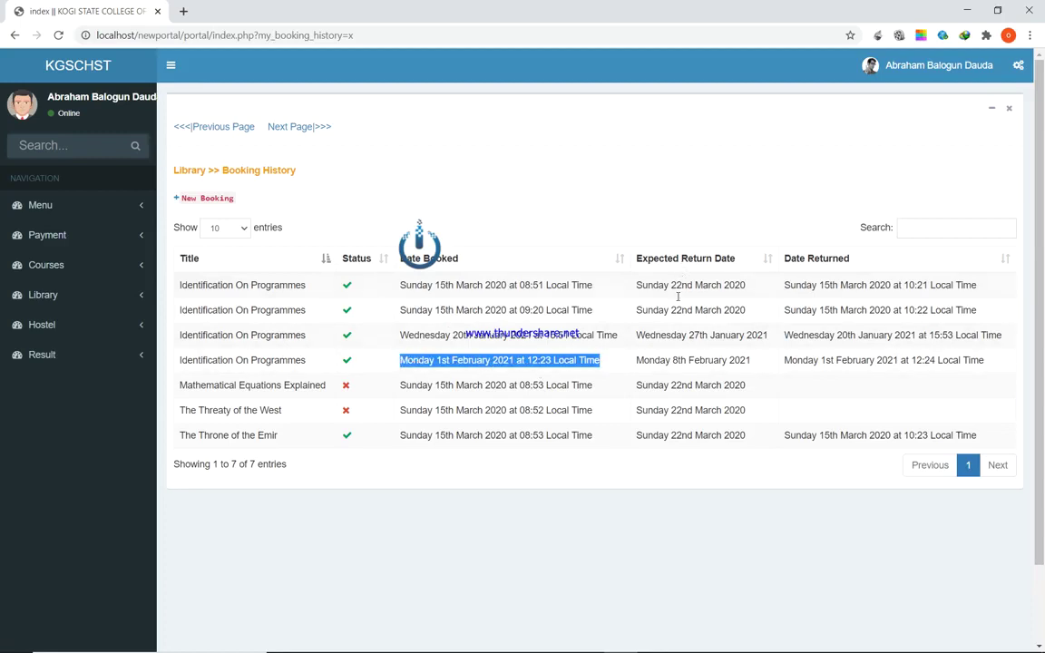
pyautogui.click(699, 361)
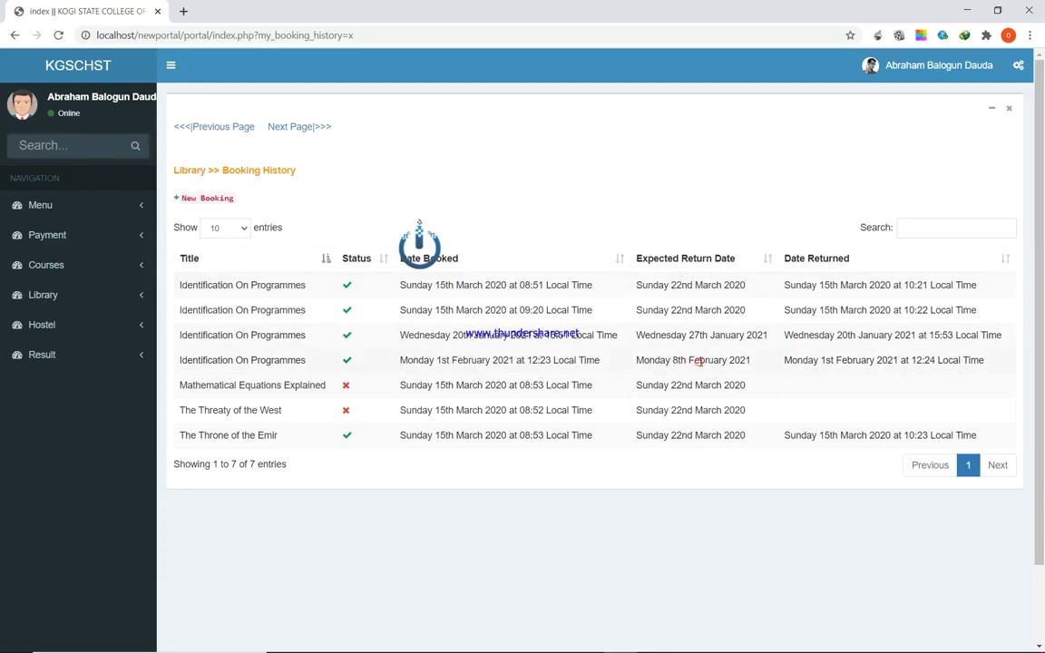
pyautogui.tripleClick(700, 361)
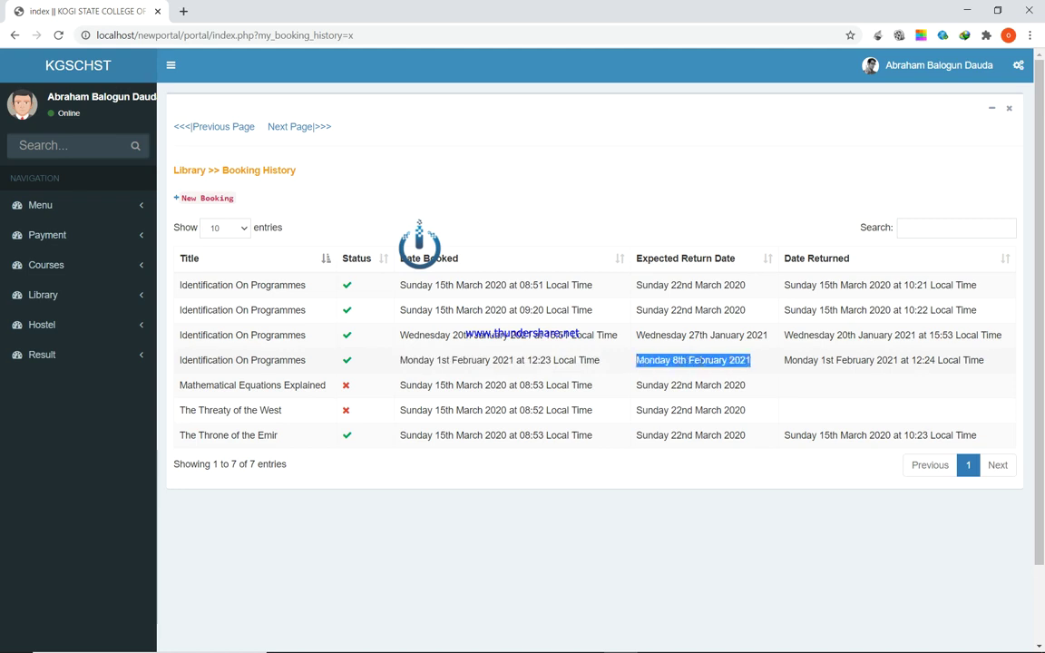
pyautogui.click(699, 361)
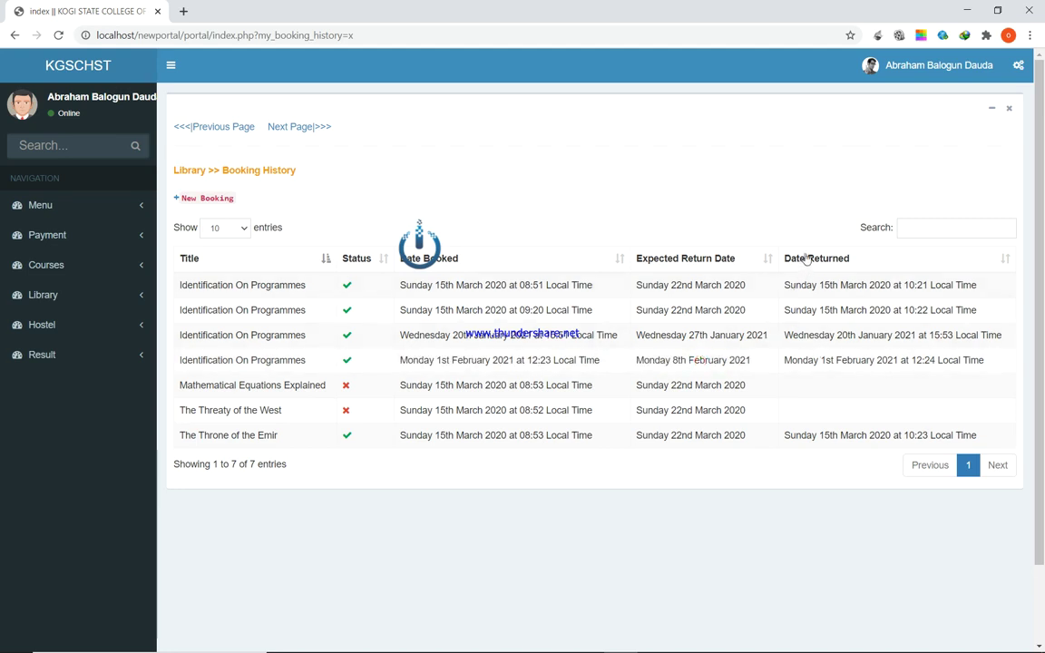
pyautogui.doubleClick(816, 361)
pyautogui.click(817, 361)
pyautogui.click(814, 361)
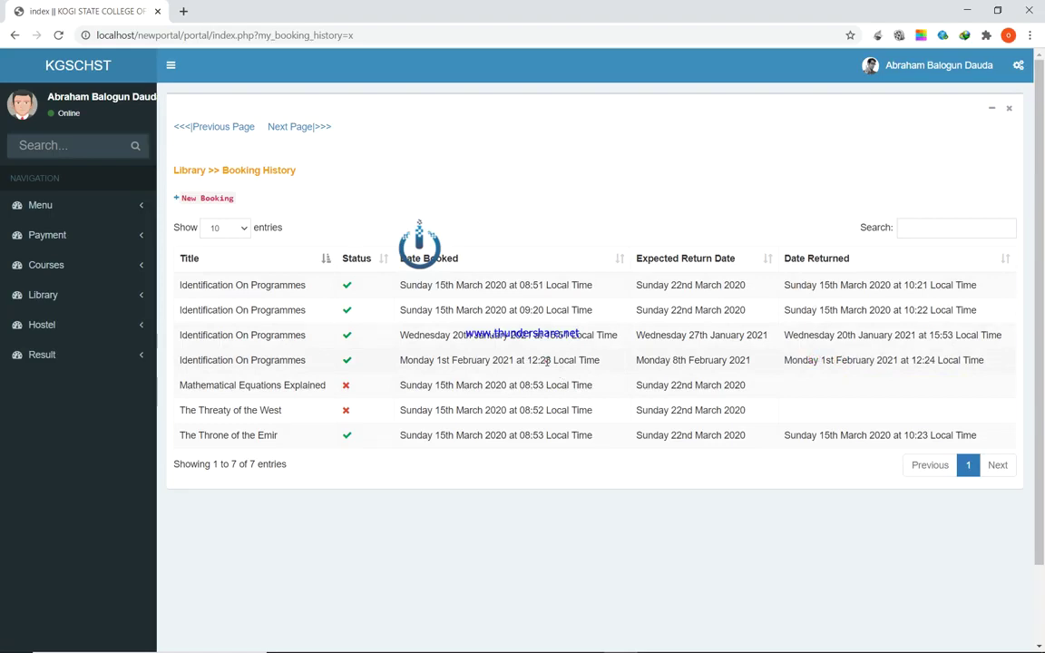
pyautogui.doubleClick(547, 361)
pyautogui.doubleClick(927, 360)
pyautogui.click(927, 360)
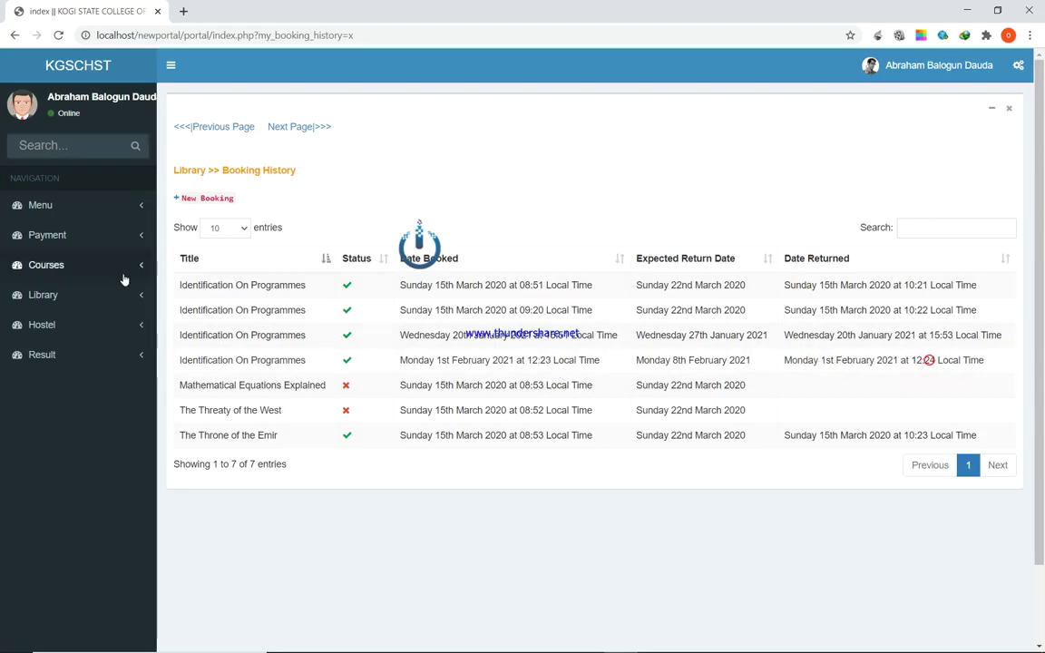
pyautogui.click(78, 325)
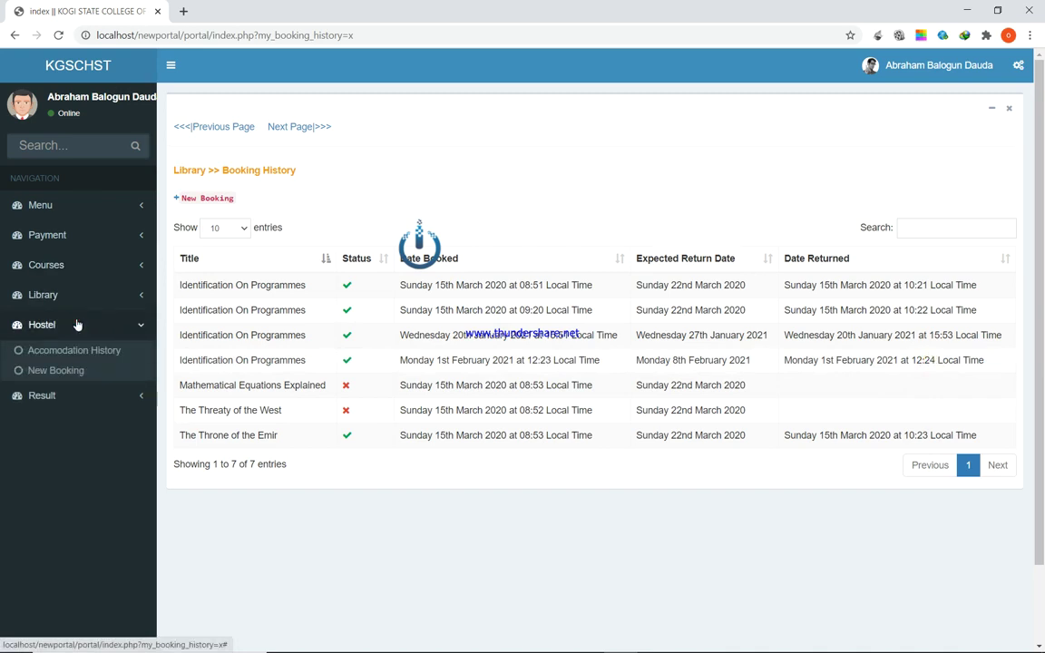
# View the accommodation history and booking slip, then try a 2016/2017 Hostel 1 booking
pyautogui.click(71, 350)
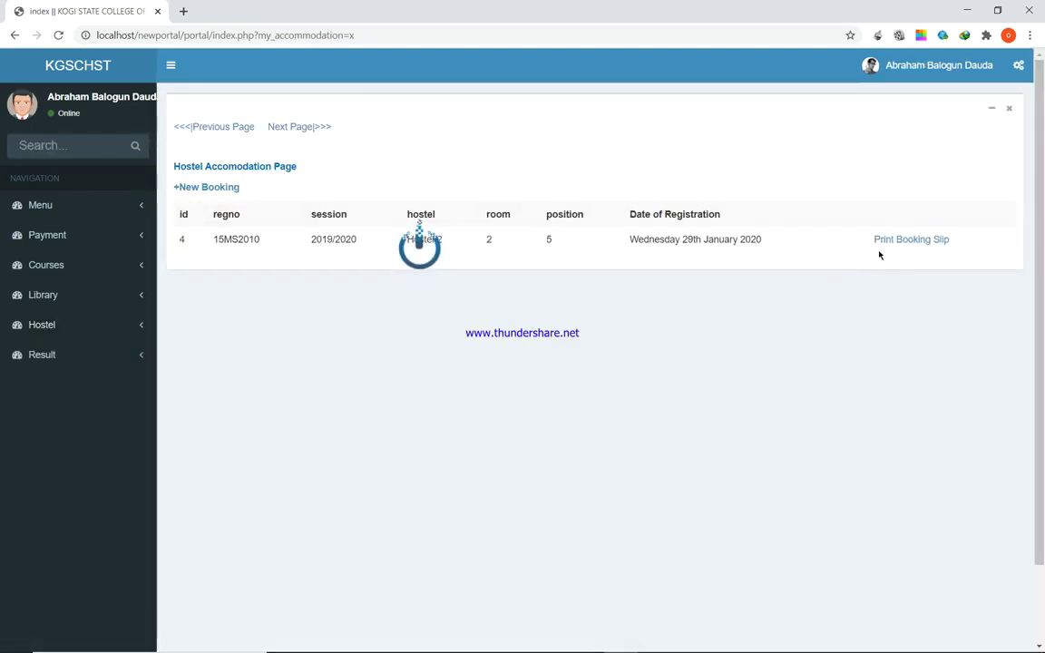
pyautogui.click(896, 240)
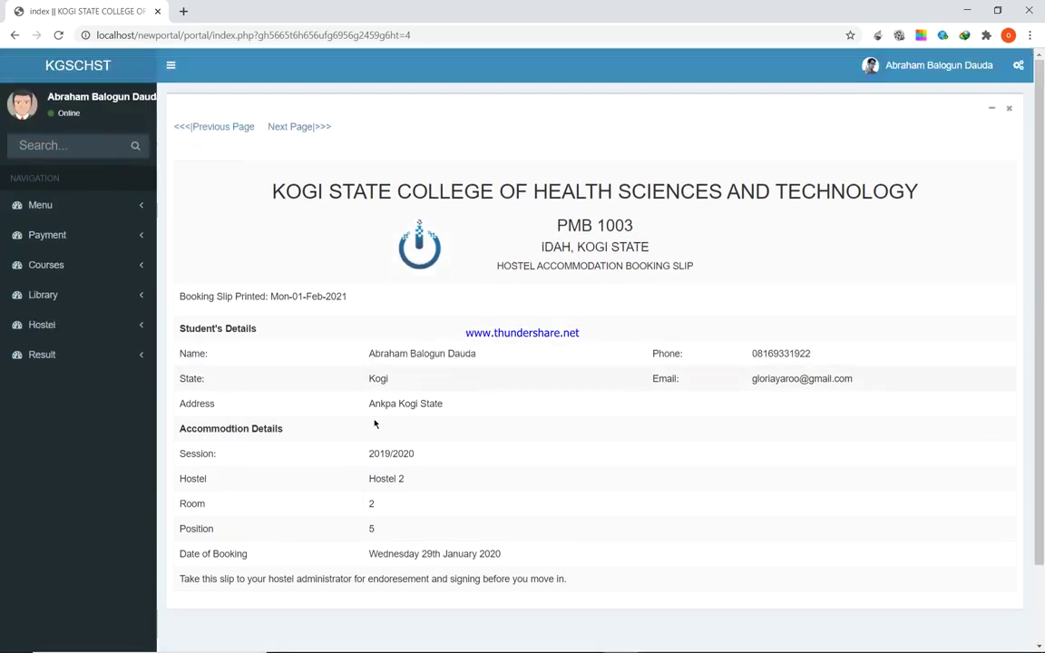
pyautogui.click(72, 328)
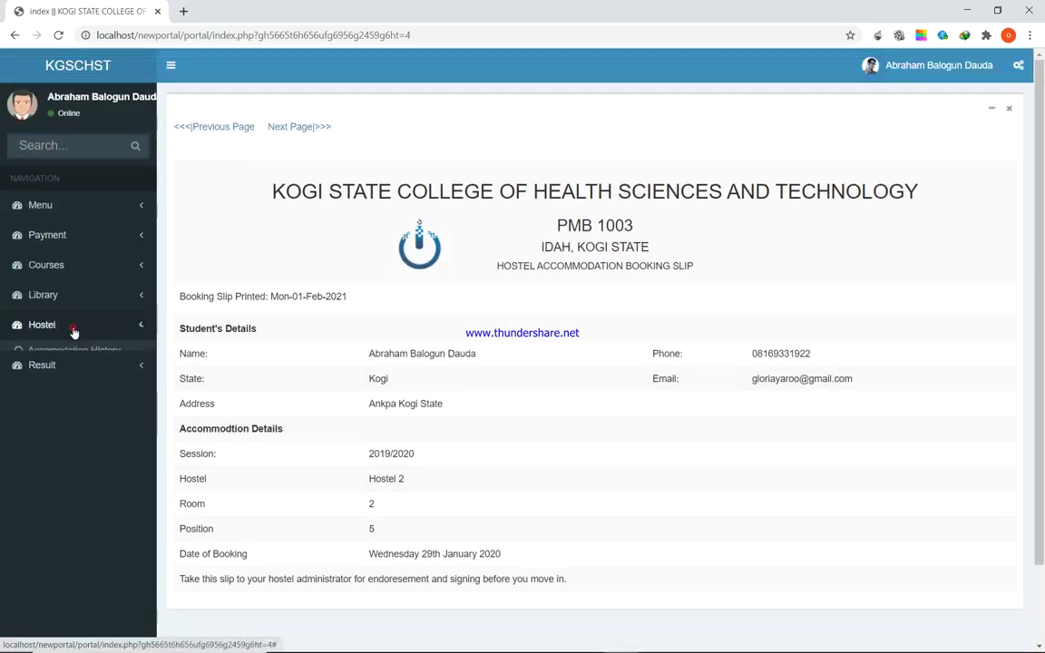
pyautogui.click(54, 370)
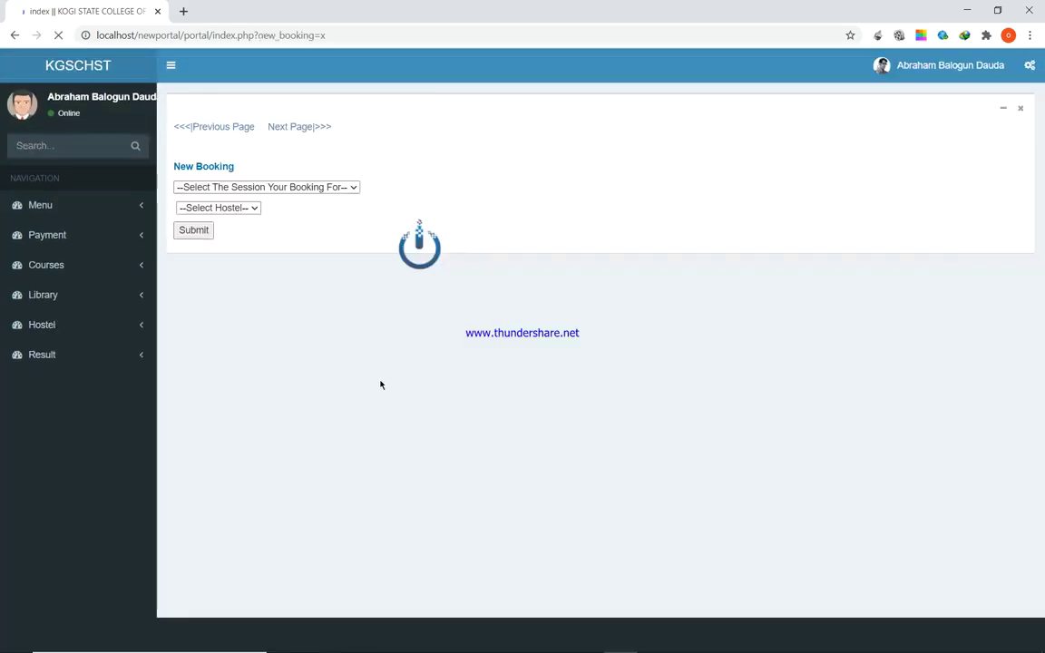
pyautogui.click(311, 197)
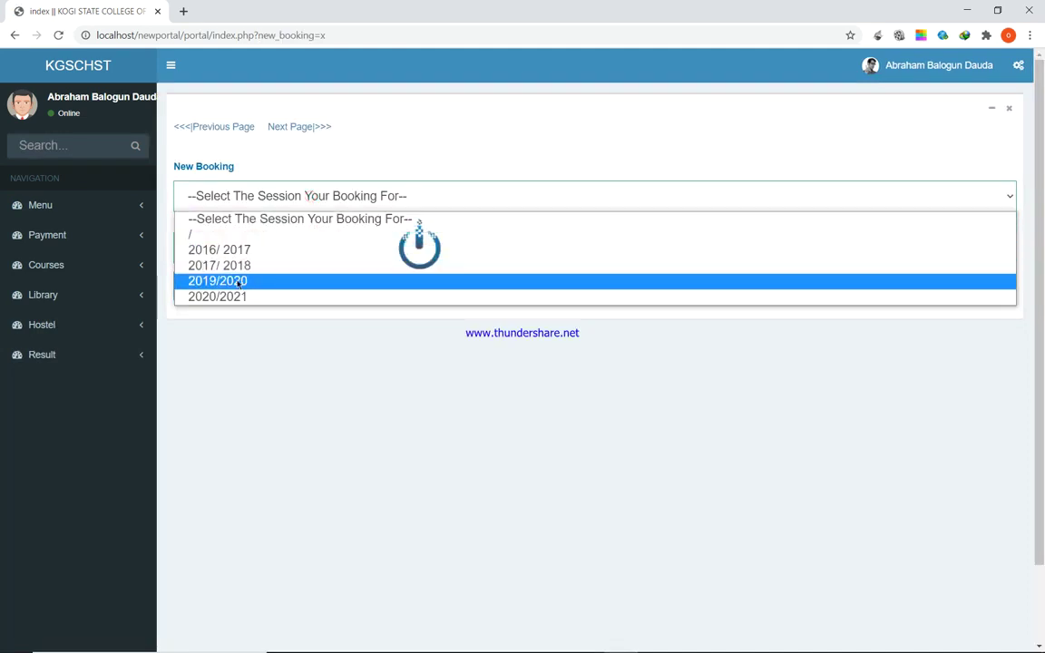
pyautogui.click(223, 249)
pyautogui.click(272, 248)
pyautogui.click(365, 283)
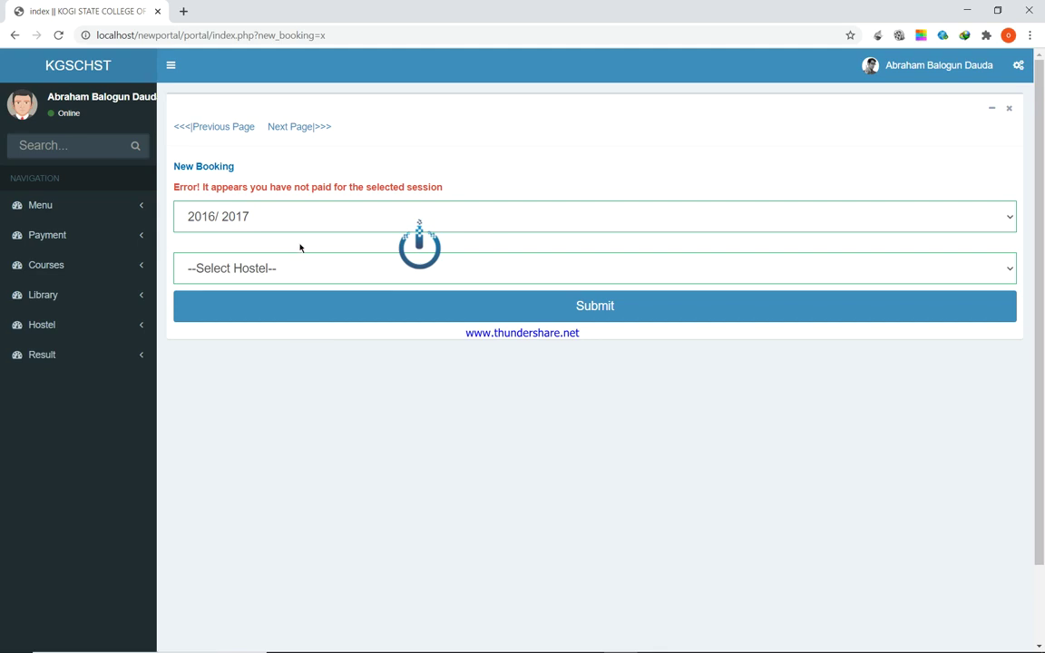
# Fill a Hostel Accommodation payment for 2019/2020, 1ST semester, level 100, then reopen New Booking
pyautogui.click(91, 238)
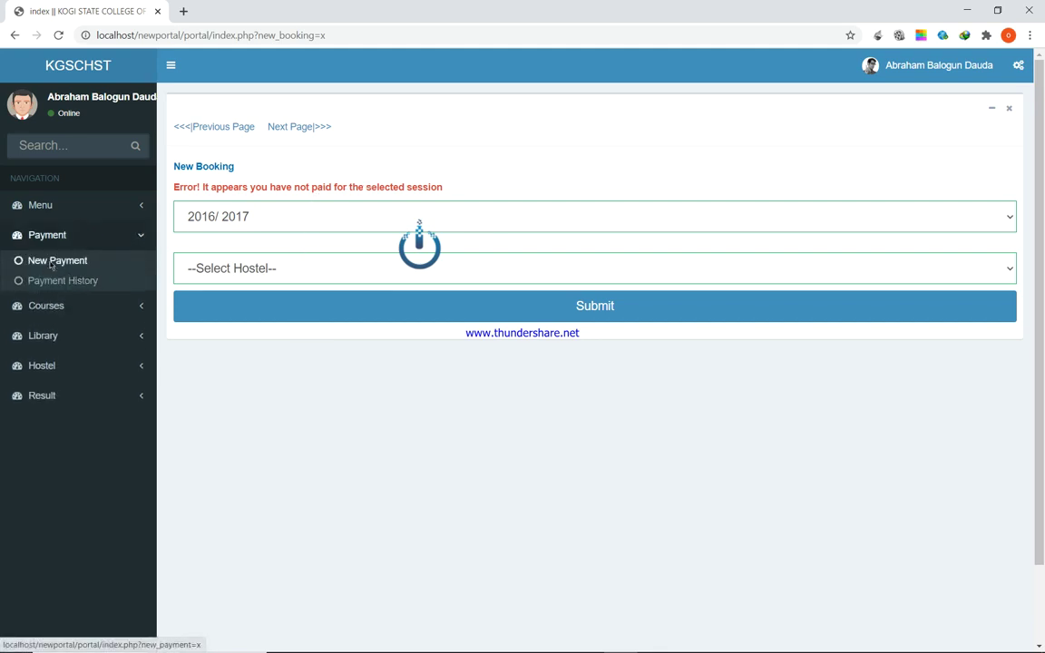
pyautogui.click(57, 261)
pyautogui.click(233, 193)
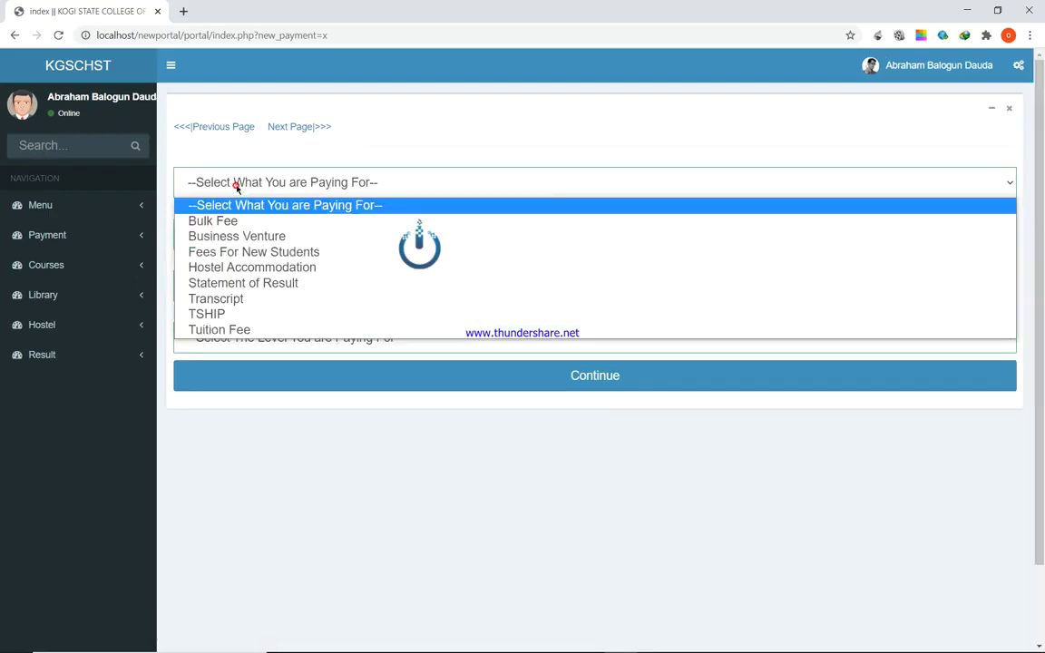
pyautogui.click(232, 265)
pyautogui.click(240, 235)
pyautogui.click(243, 272)
pyautogui.click(259, 274)
pyautogui.click(252, 326)
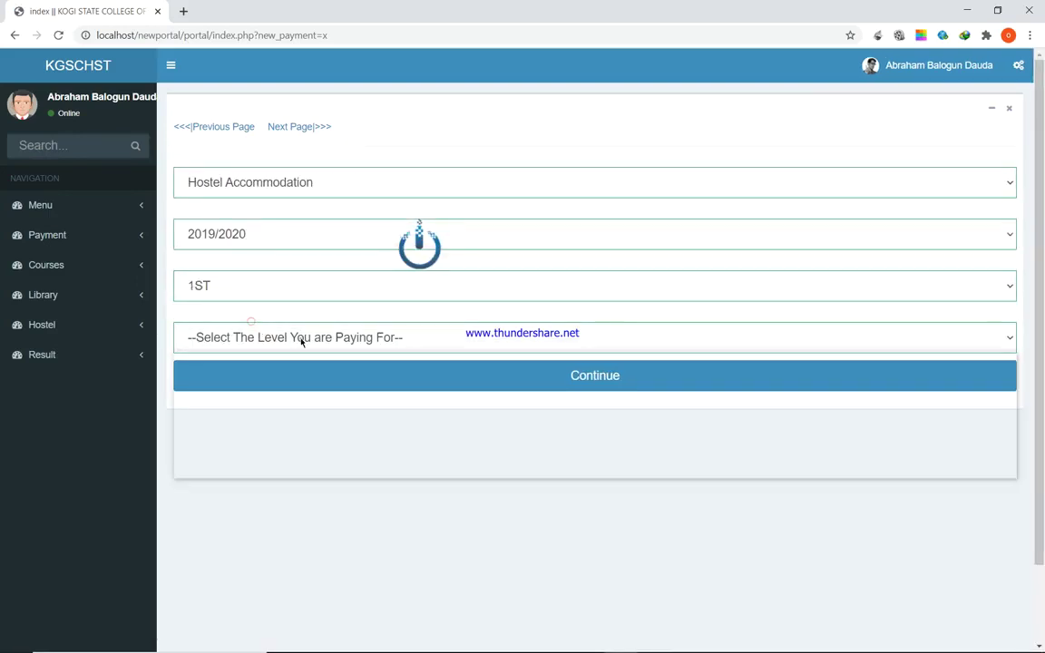
pyautogui.click(301, 338)
pyautogui.click(250, 376)
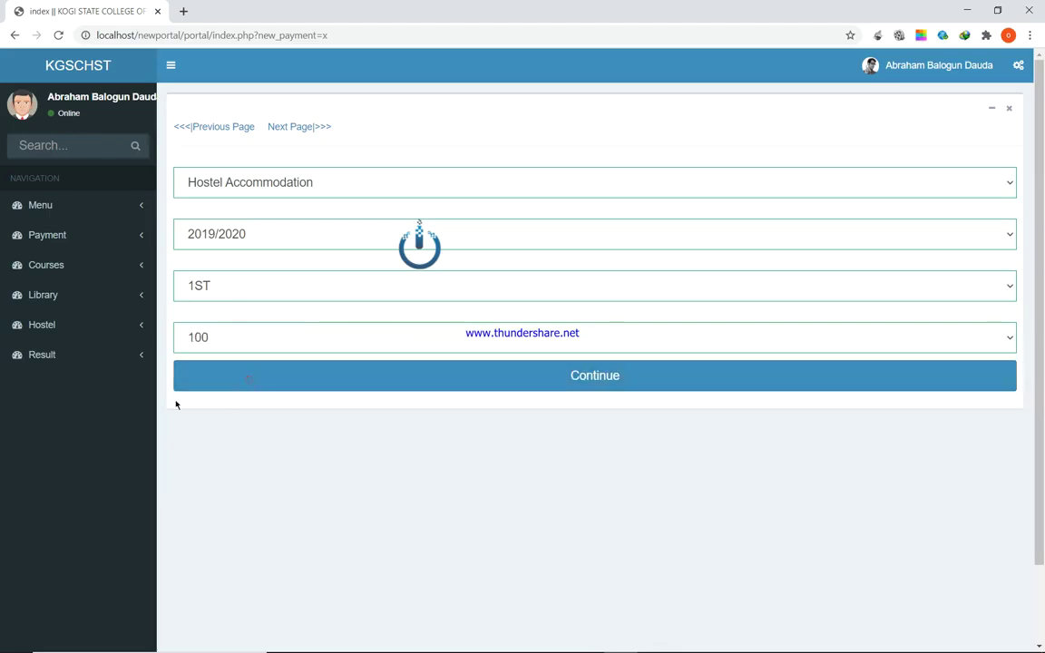
pyautogui.click(62, 332)
pyautogui.click(54, 372)
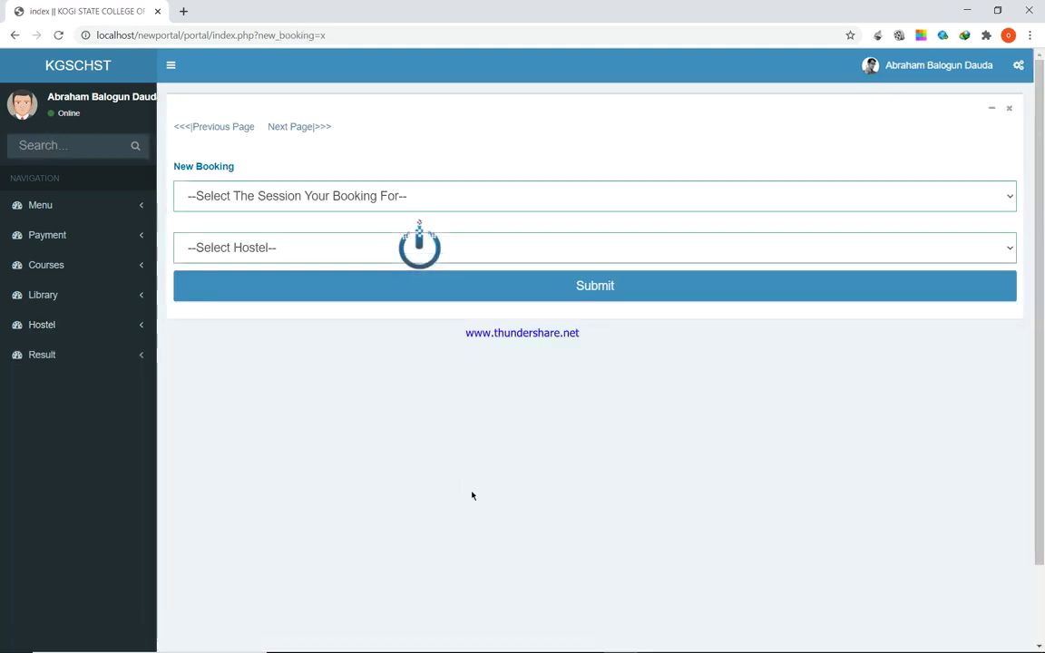
# Submit a hostel booking for Hostel 2 in the 2019/2020 session
pyautogui.click(324, 201)
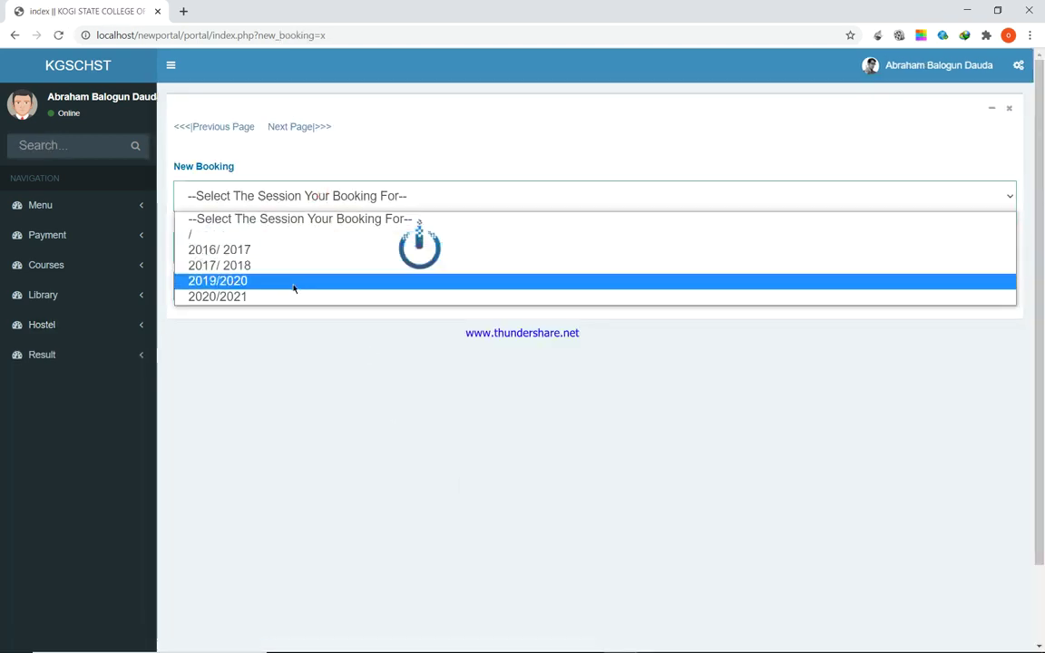
pyautogui.click(306, 279)
pyautogui.click(294, 254)
pyautogui.click(270, 303)
pyautogui.click(531, 286)
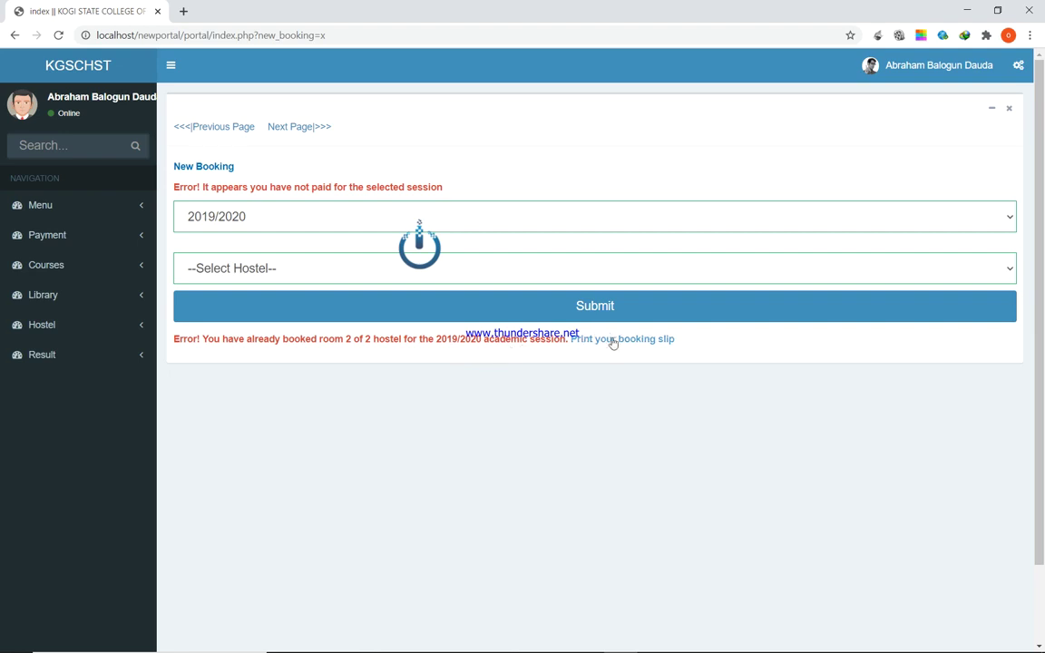
# Open the printable booking slip, highlight its room and position numbers, then return to the admin's window
pyautogui.moveTo(613, 342); pyautogui.dragTo(602, 421)
pyautogui.click(600, 340)
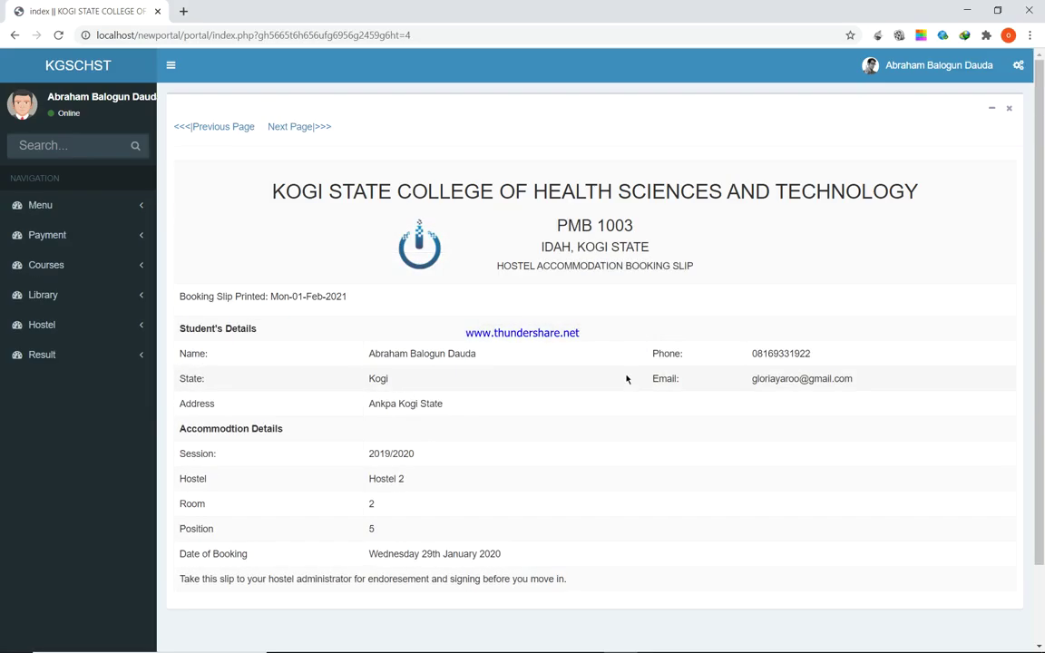
pyautogui.scroll(-1, 603, 391)
pyautogui.moveTo(185, 413); pyautogui.dragTo(374, 413)
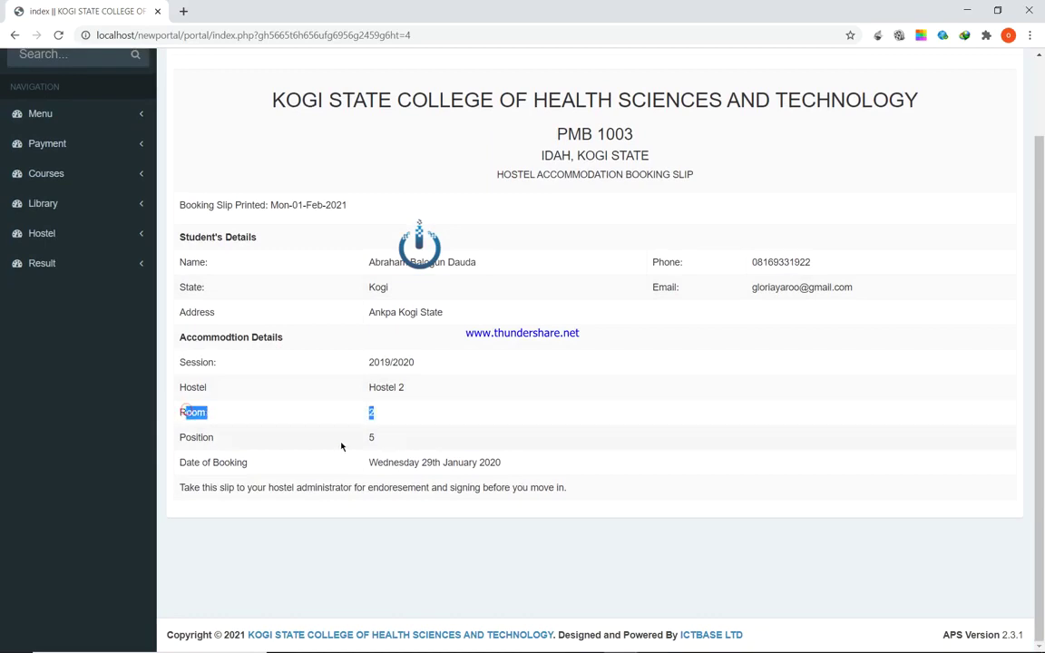
pyautogui.moveTo(199, 439); pyautogui.dragTo(397, 441)
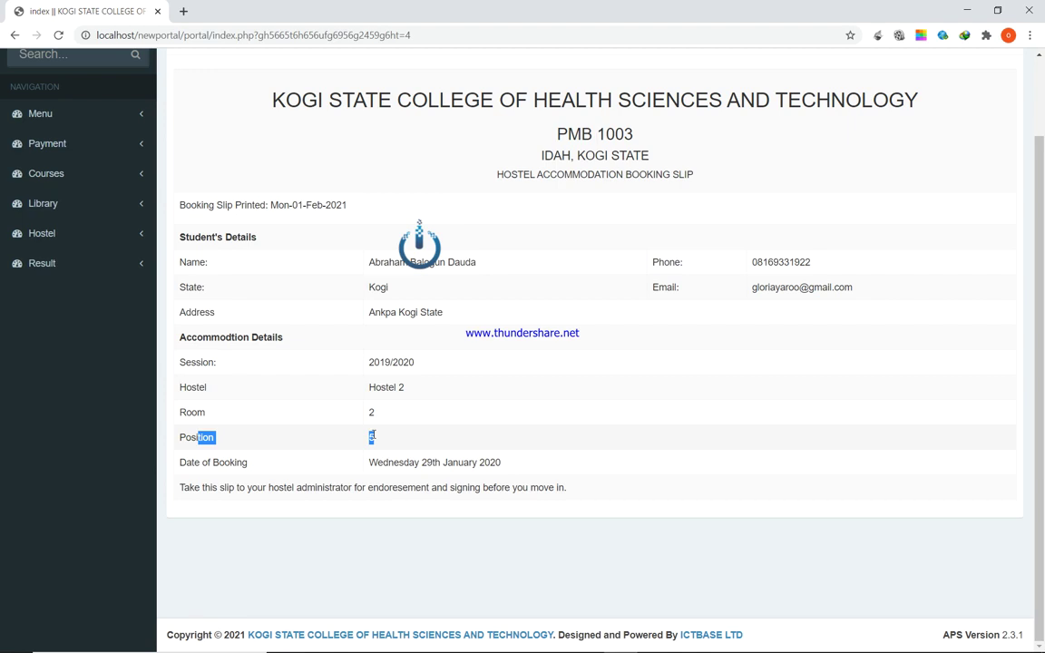
pyautogui.click(335, 390)
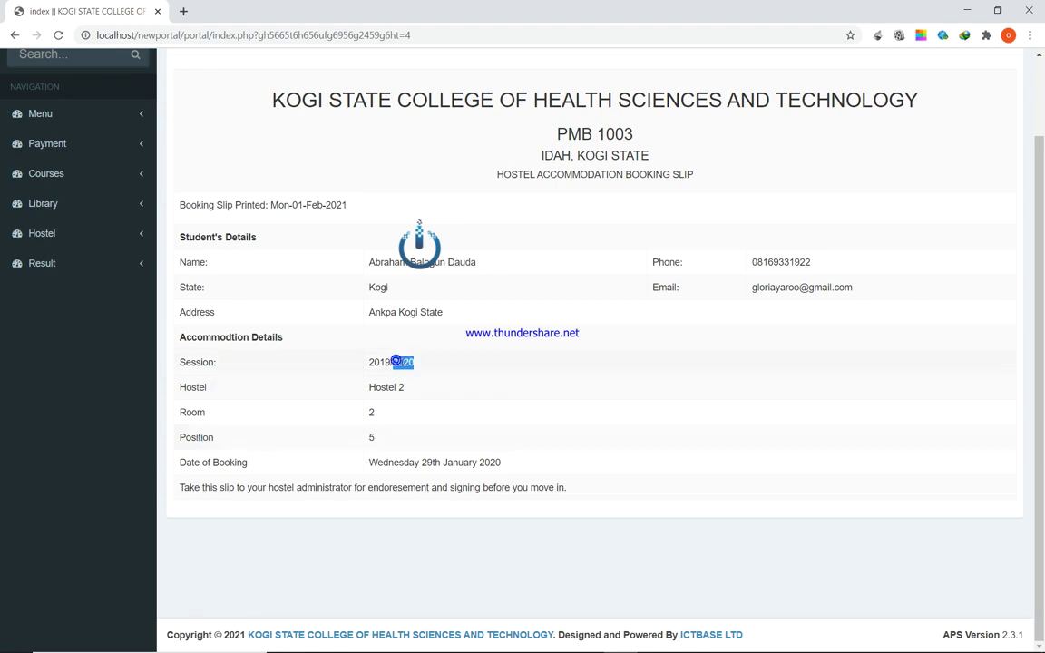
pyautogui.click(502, 640)
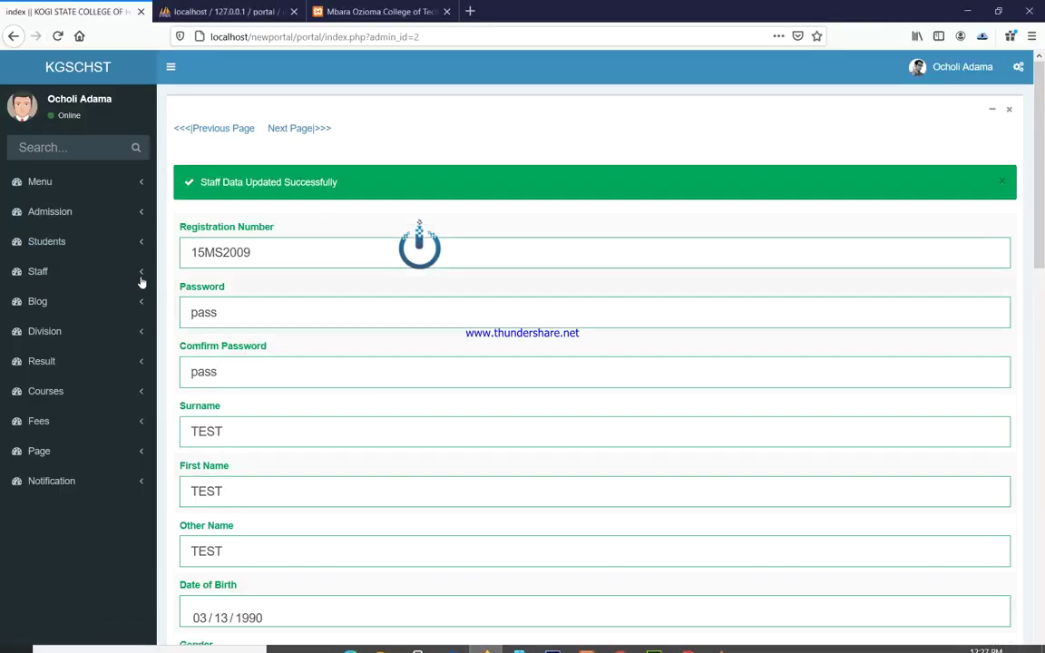
# Update the test staff member's Staff Status to Hostel Admin and save the record
pyautogui.scroll(-10, 356, 345)
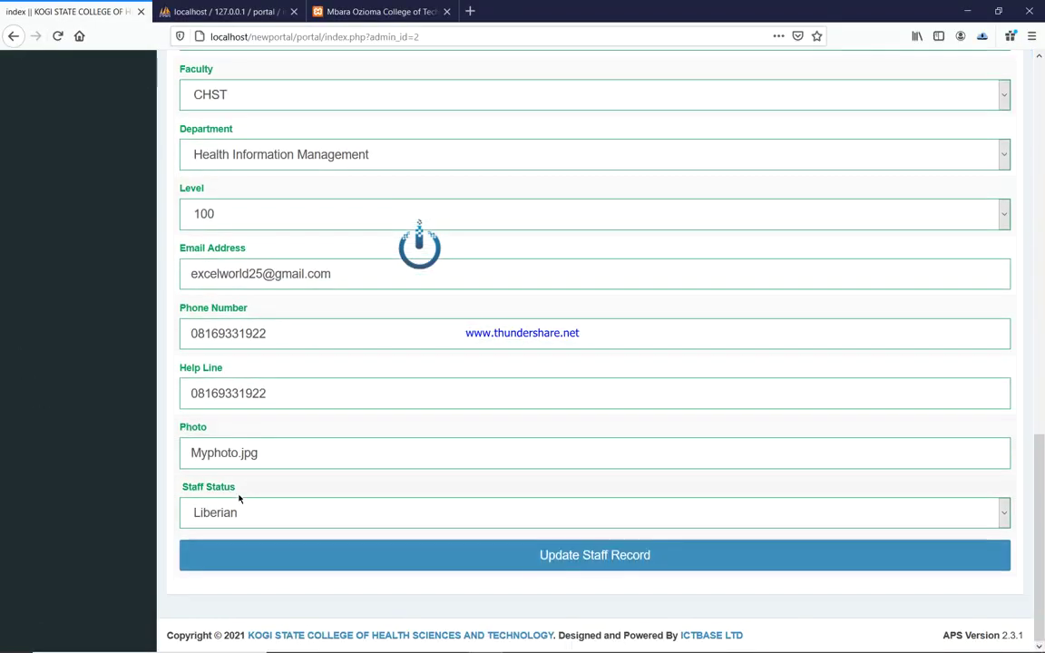
pyautogui.click(231, 513)
pyautogui.click(234, 442)
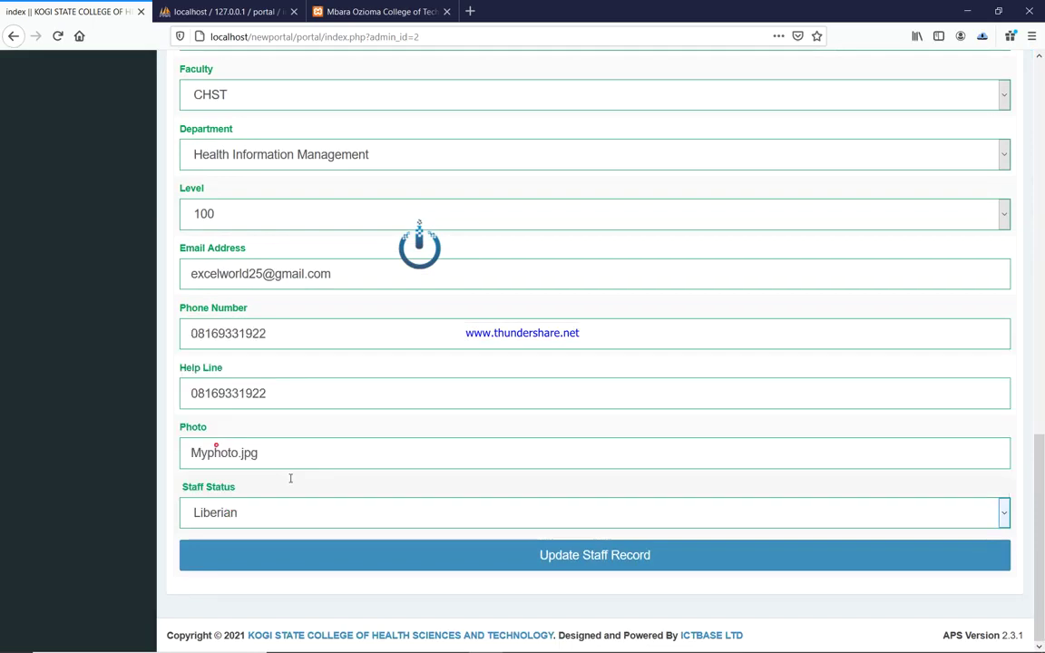
pyautogui.click(414, 557)
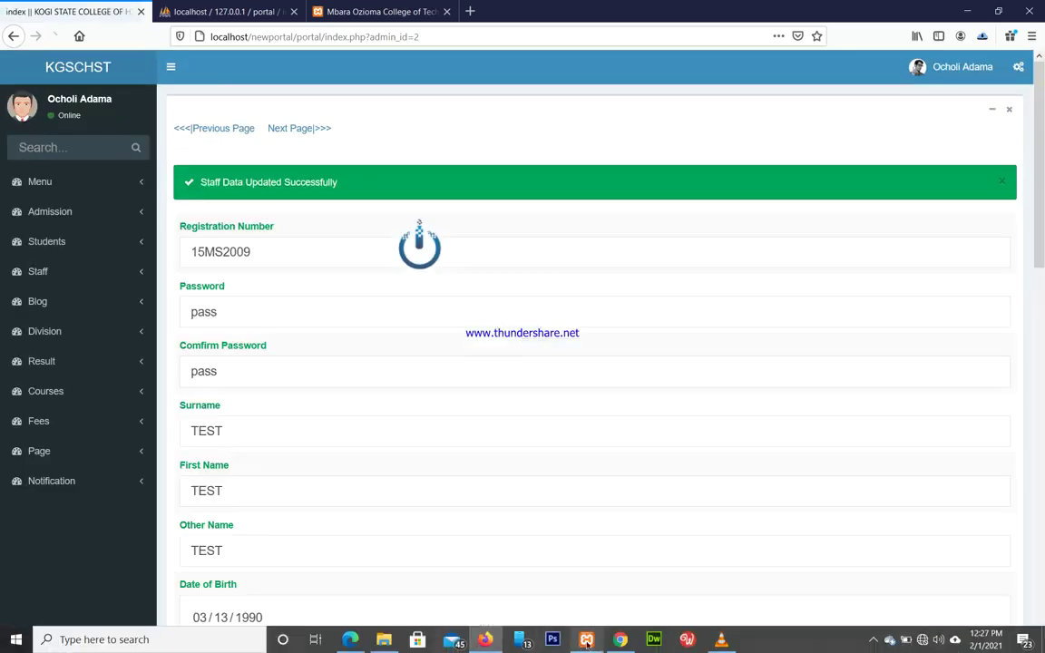
pyautogui.click(621, 640)
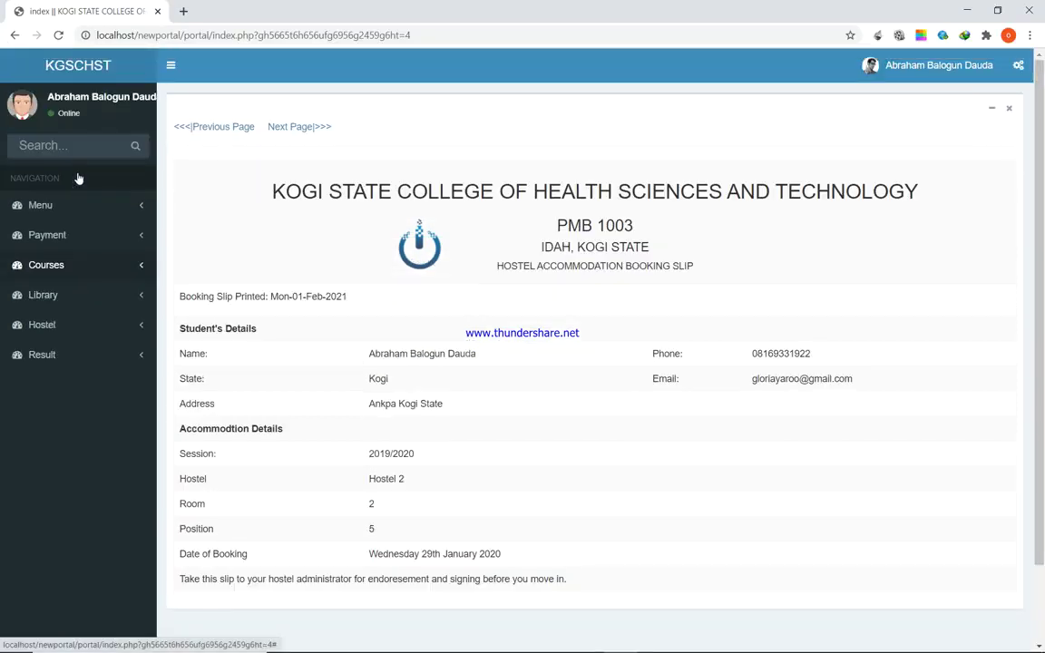
# In the hostel admin's session, go to the home page and open the Add Hostel form
pyautogui.click(350, 639)
pyautogui.click(82, 72)
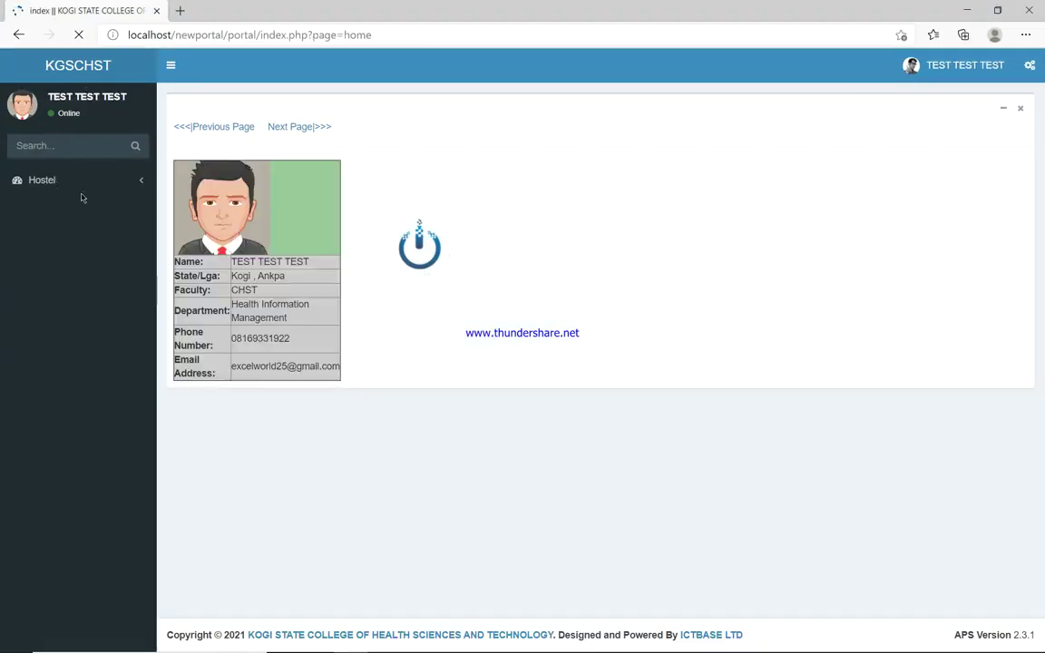
pyautogui.click(56, 184)
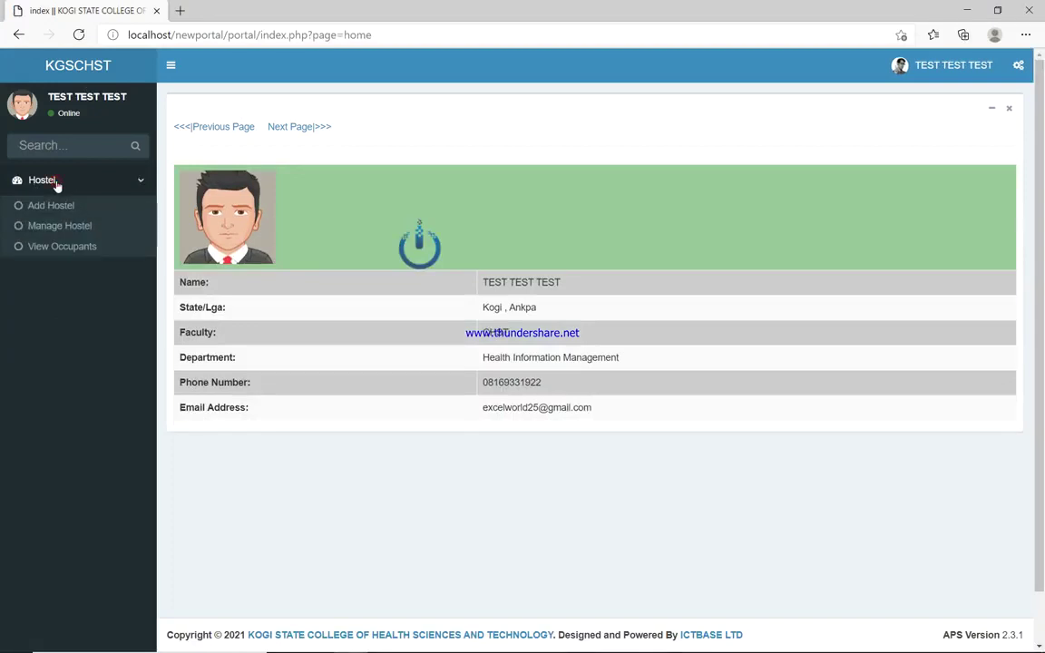
pyautogui.click(51, 207)
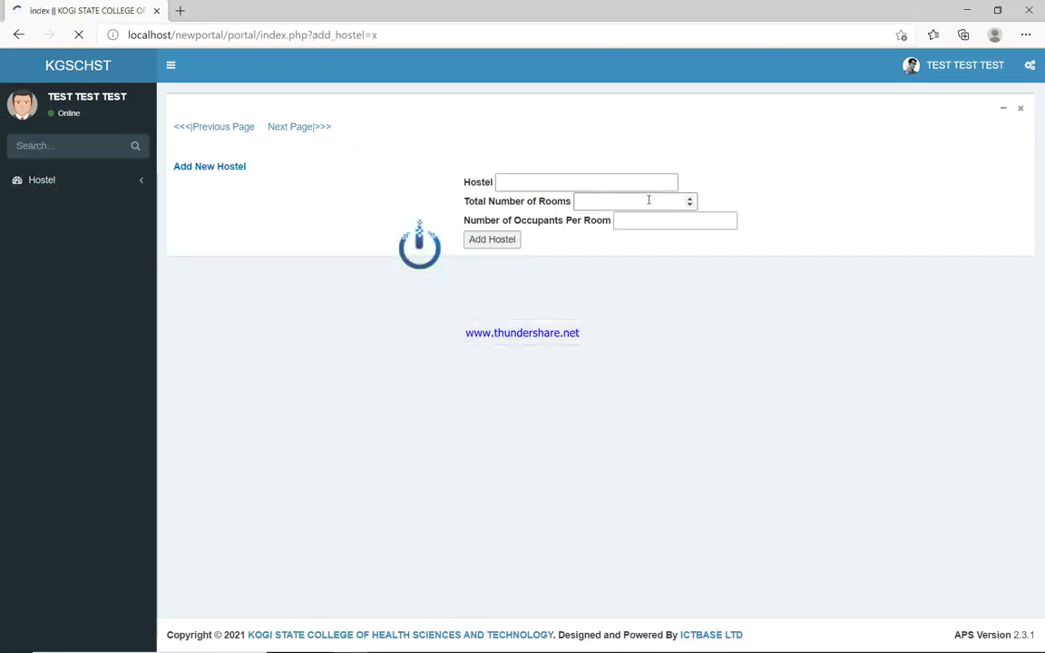
# Enter 2 occupants per room and 50 rooms, then show the Manage Hostel list
pyautogui.click(233, 208)
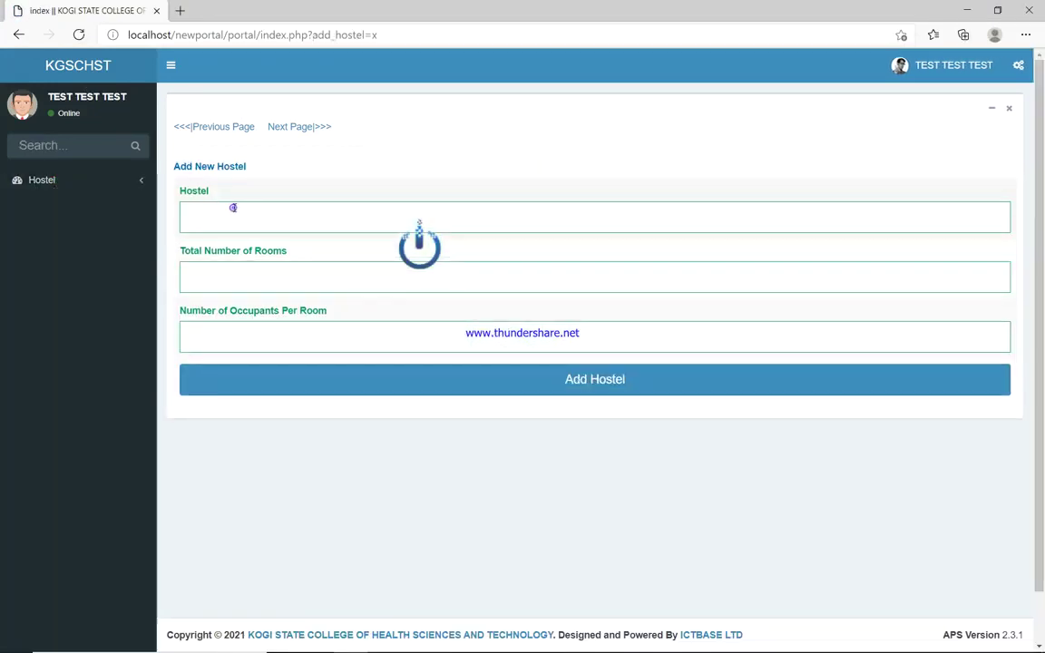
pyautogui.click(225, 332)
pyautogui.write('5')
pyautogui.press('BackSpace')
pyautogui.write('6')
pyautogui.press('BackSpace')
pyautogui.write('2')
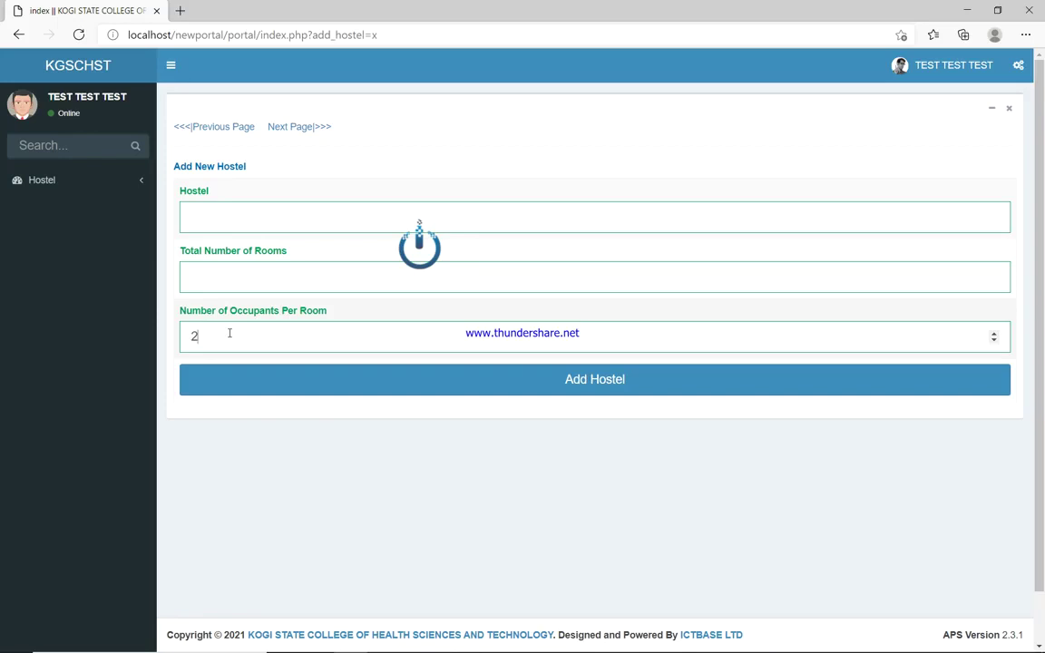
pyautogui.click(218, 275)
pyautogui.write('50')
pyautogui.click(74, 185)
pyautogui.click(37, 226)
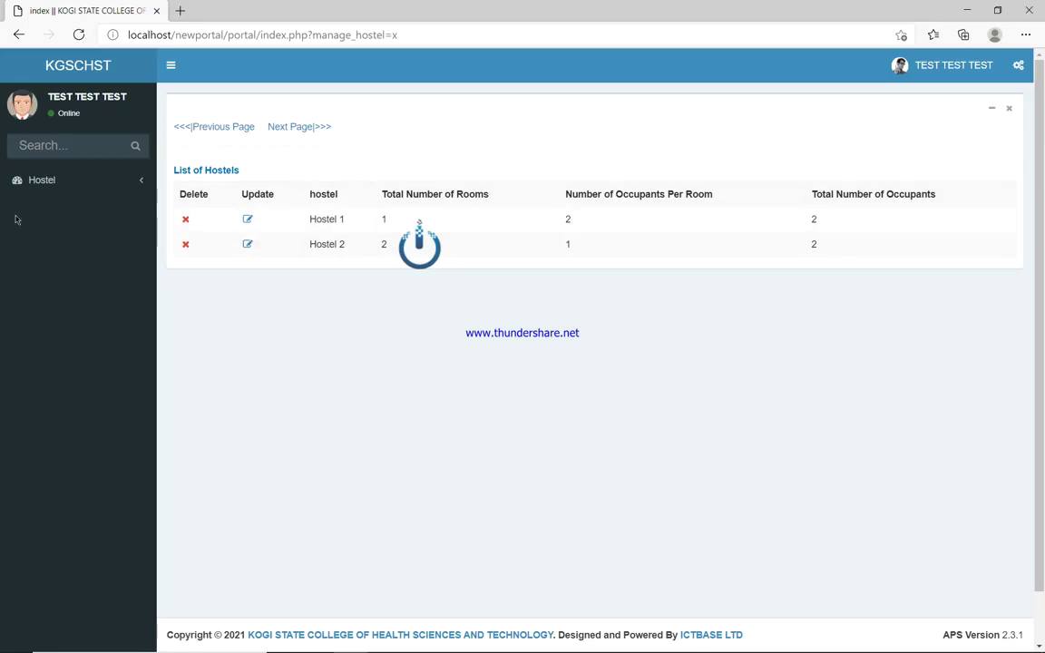
# List the occupants of Hostel 2 for session 2019/2020: two students in room 2
pyautogui.click(18, 180)
pyautogui.click(40, 248)
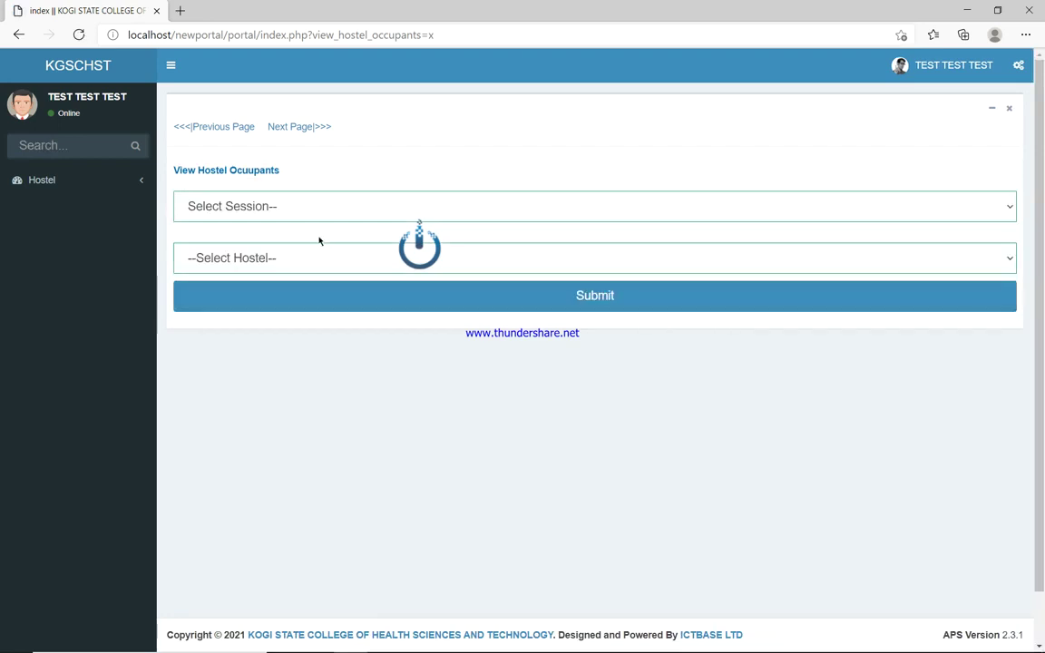
pyautogui.click(276, 209)
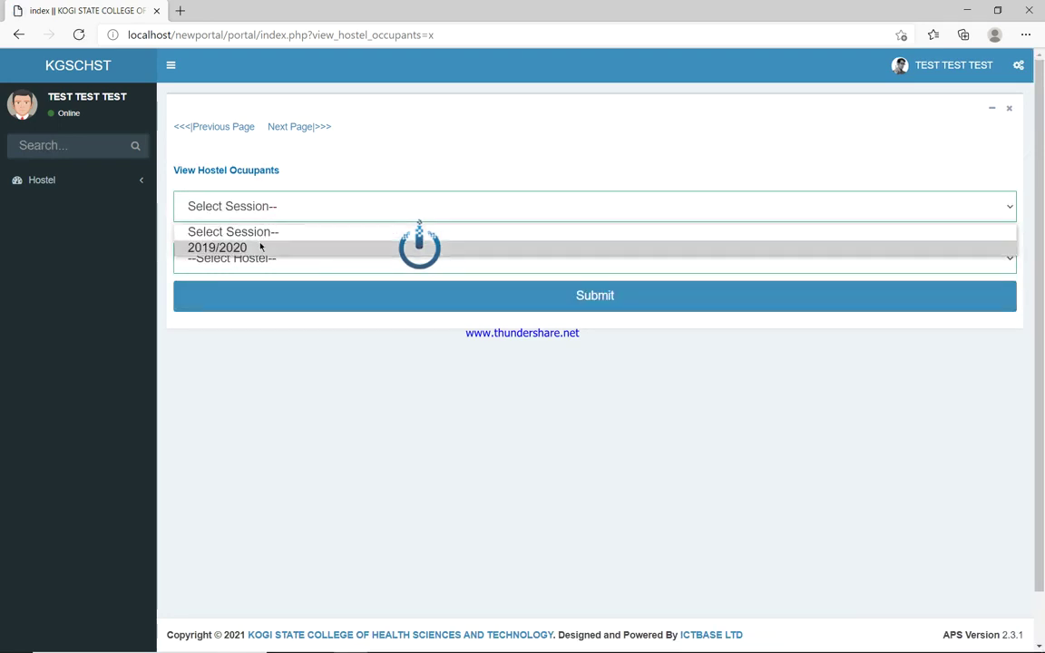
pyautogui.click(260, 246)
pyautogui.click(274, 258)
pyautogui.click(239, 298)
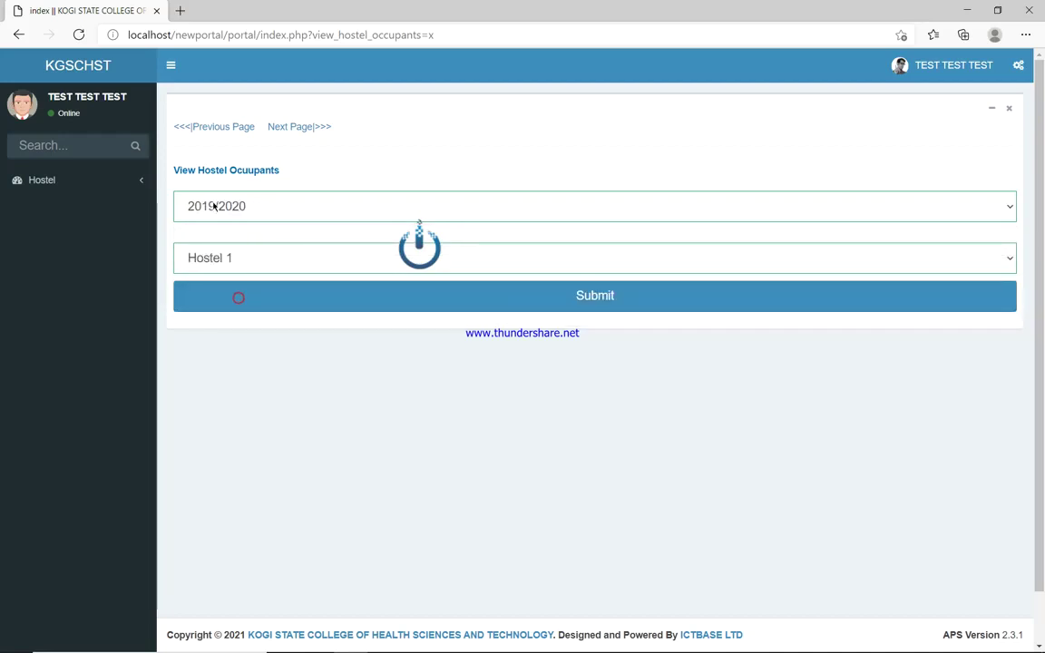
pyautogui.click(310, 258)
pyautogui.click(239, 310)
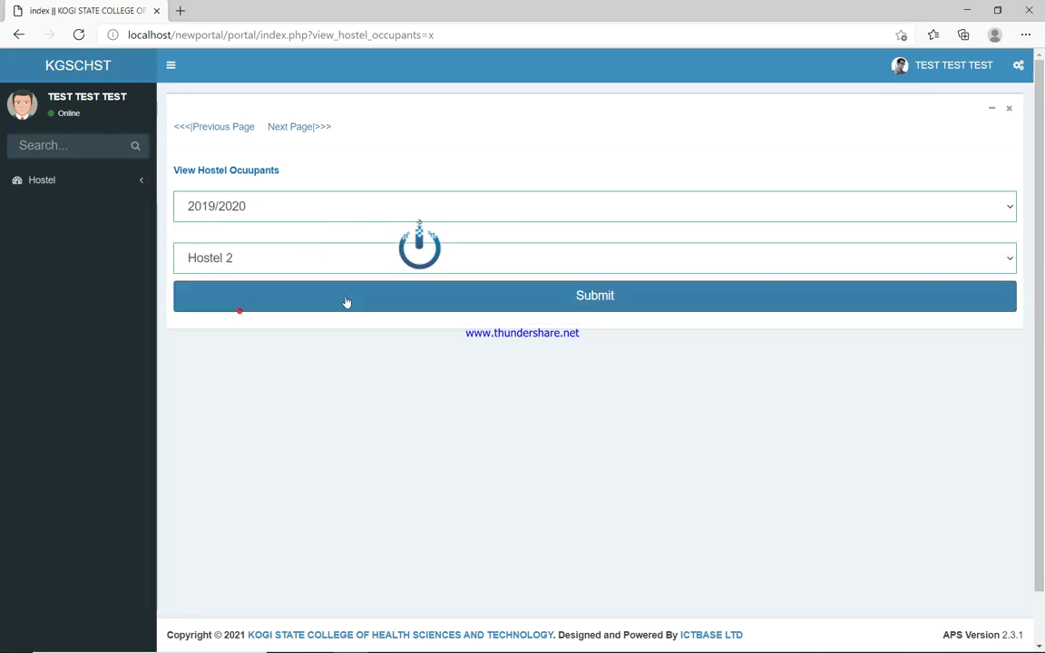
pyautogui.click(511, 296)
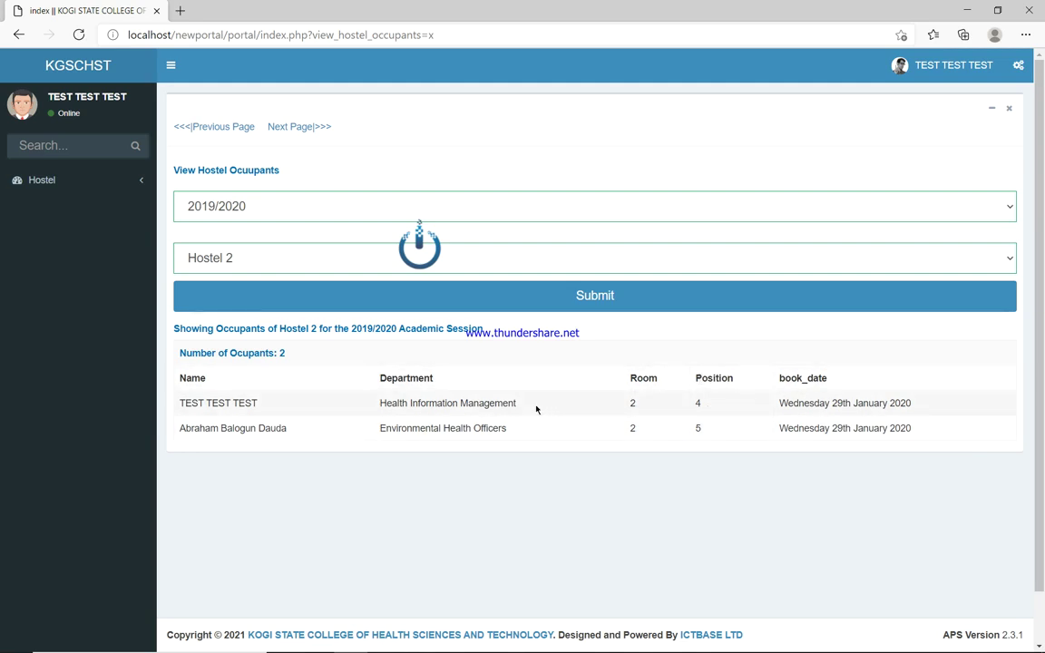
pyautogui.moveTo(601, 652)
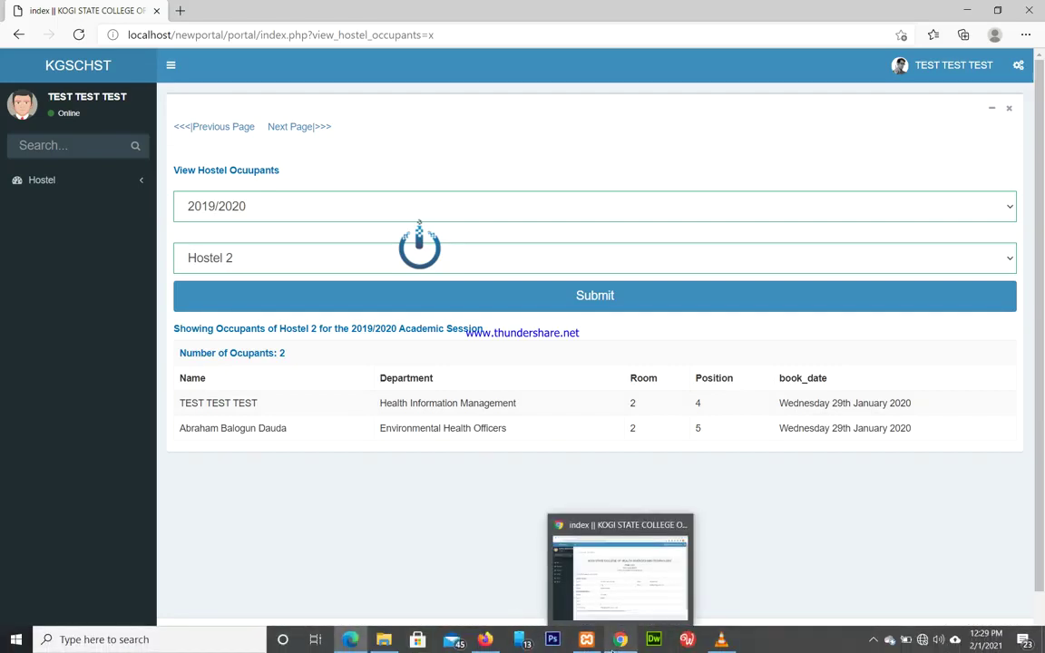
# Return to the student's booking slip (Hostel 2, room 2, position 5) and expand the result options
pyautogui.click(485, 639)
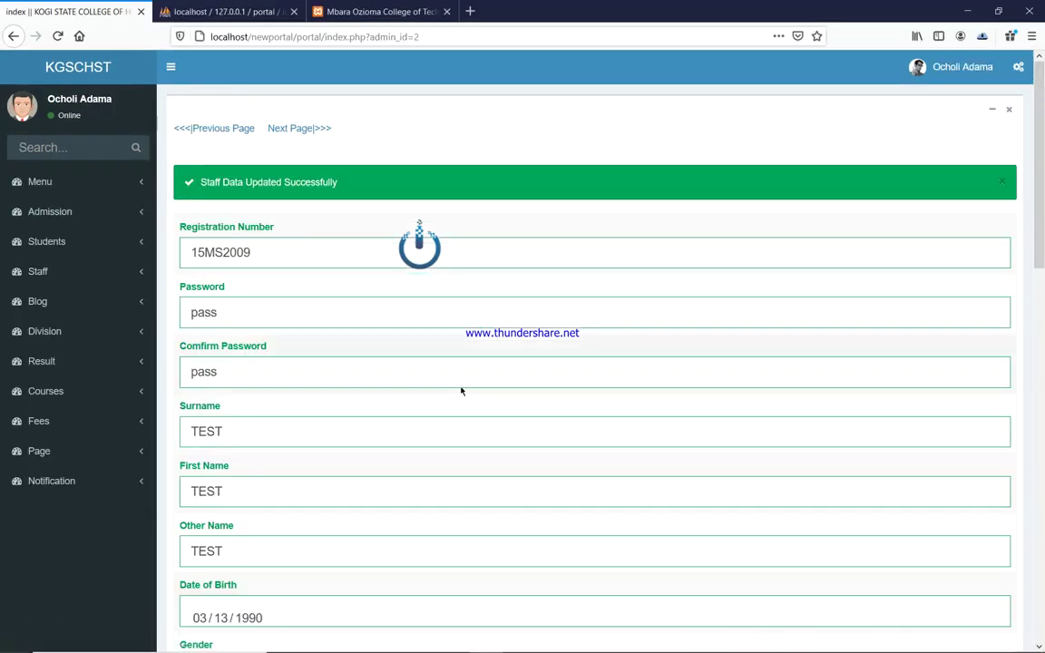
pyautogui.click(616, 642)
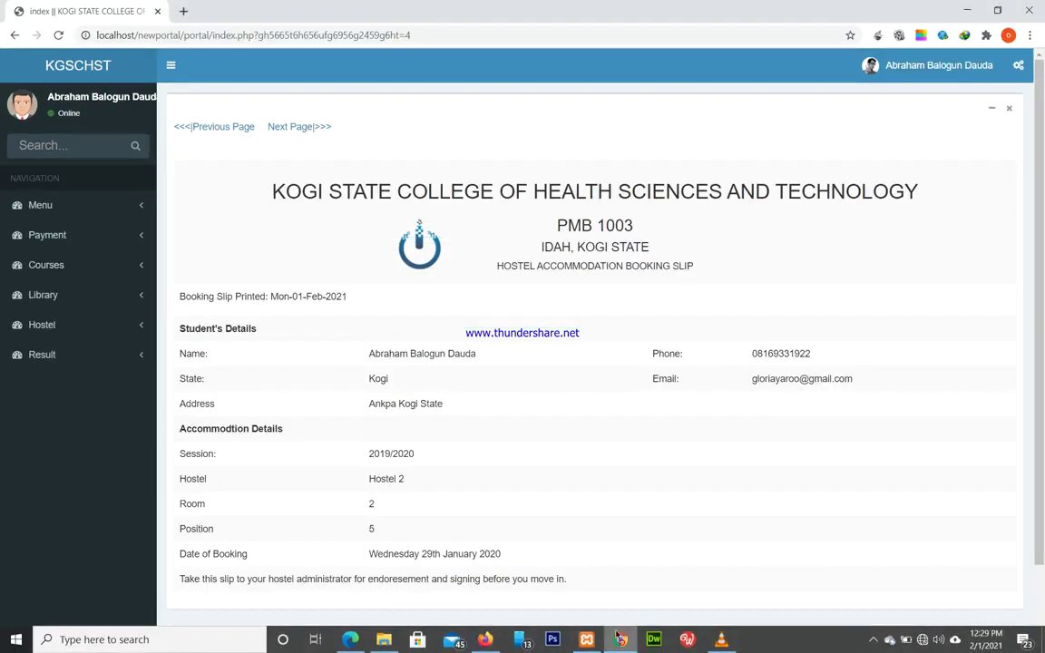
pyautogui.click(49, 357)
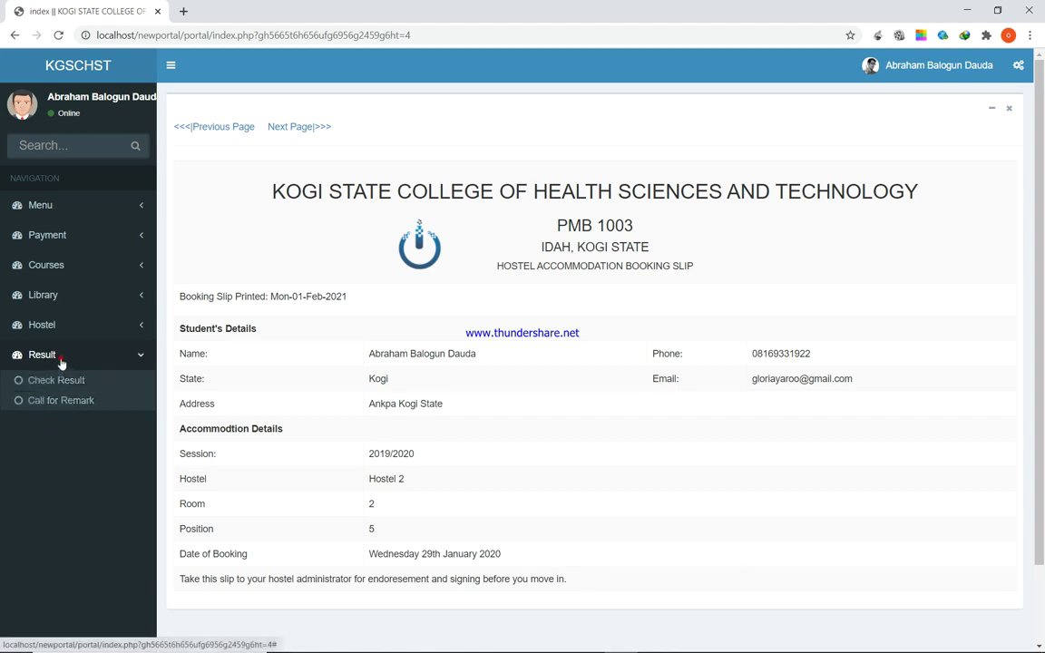
pyautogui.click(60, 361)
pyautogui.click(60, 361)
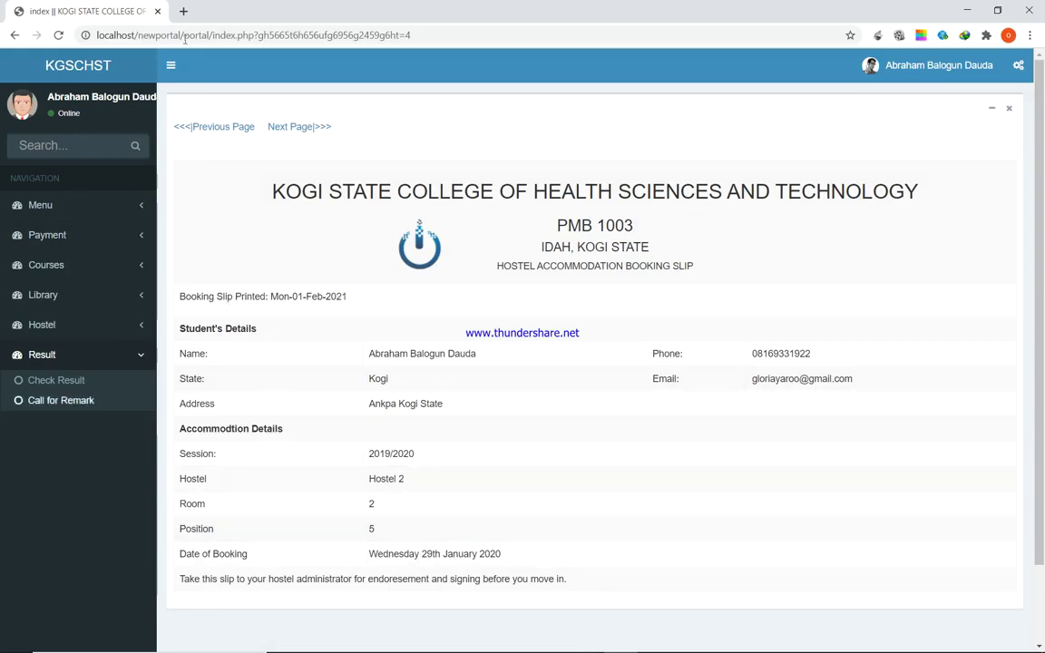
# In the admin's window, browse the dashboard's division and result menus and open Control Result
pyautogui.moveTo(485, 645)
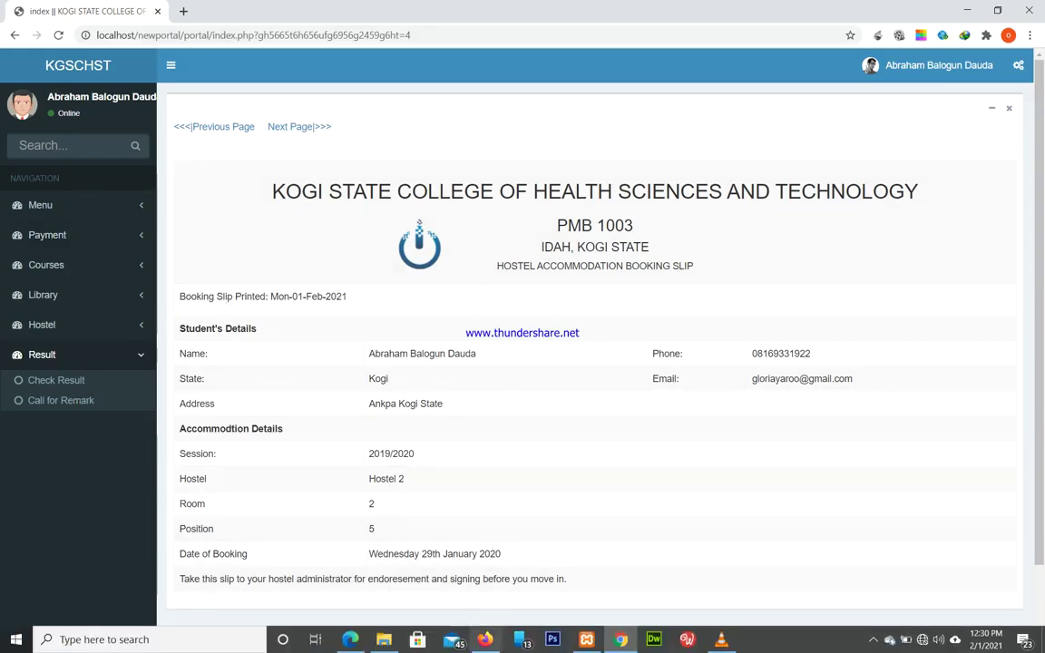
pyautogui.click(488, 641)
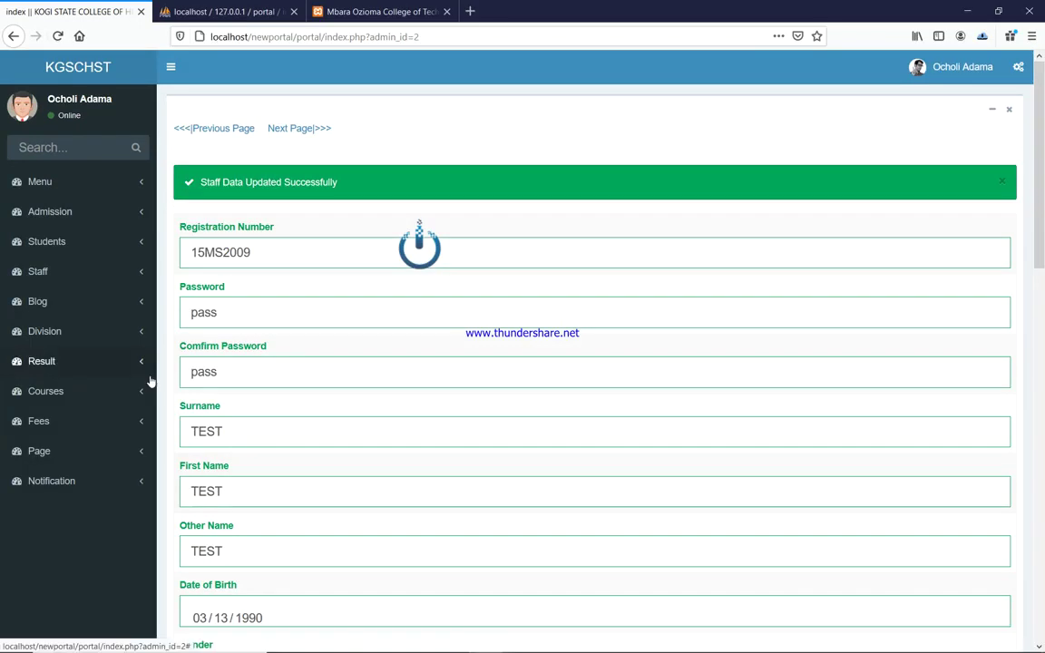
pyautogui.click(69, 64)
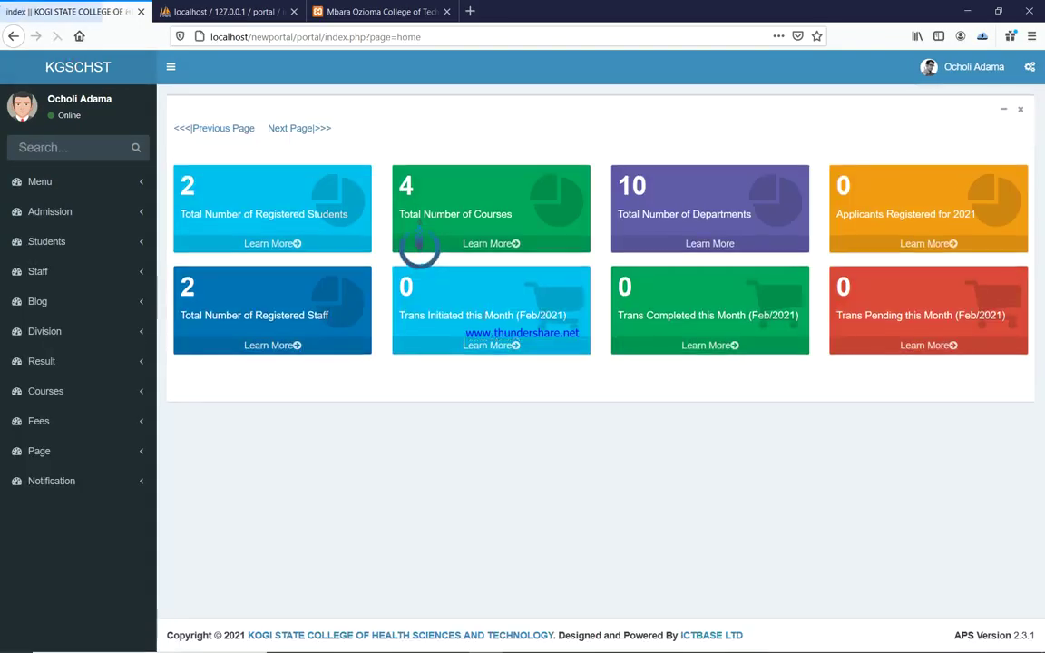
pyautogui.click(80, 343)
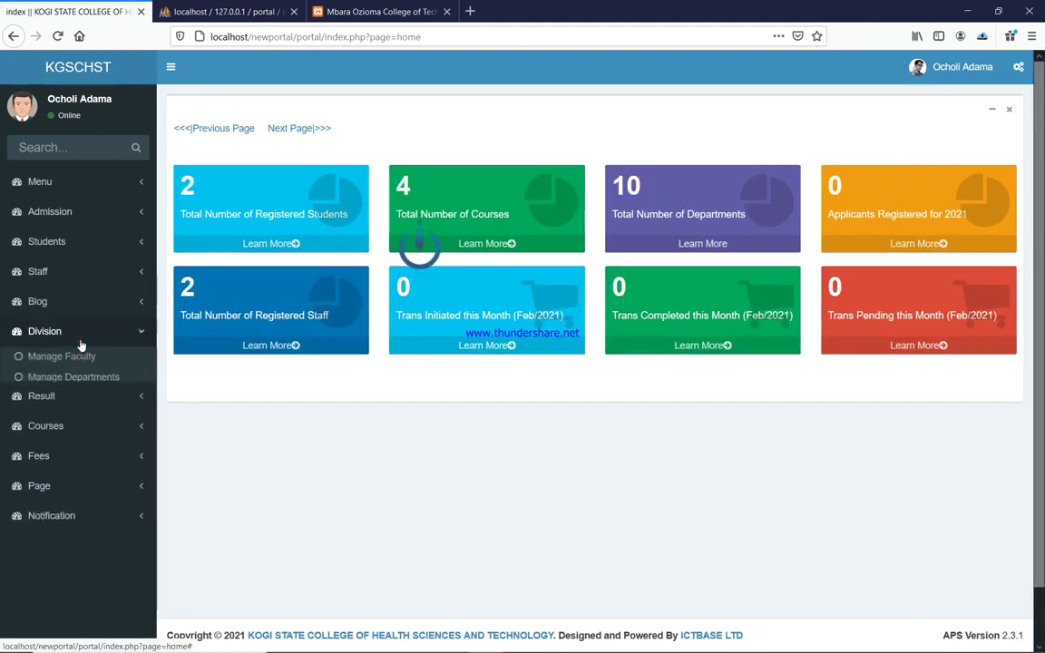
pyautogui.click(80, 343)
pyautogui.click(68, 368)
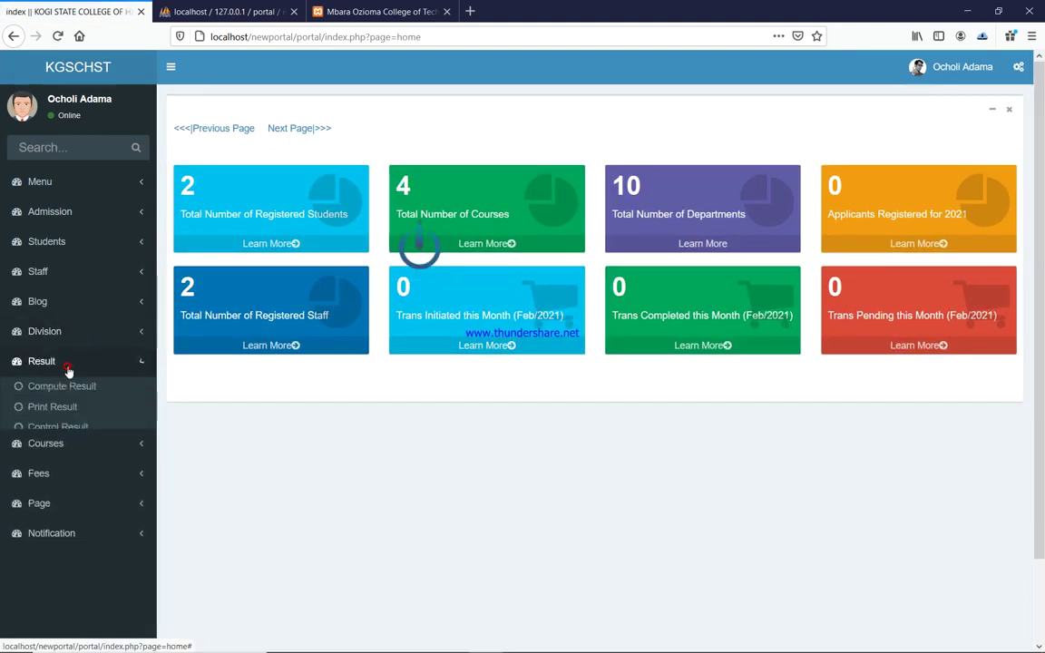
pyautogui.click(68, 368)
pyautogui.click(68, 367)
pyautogui.click(68, 367)
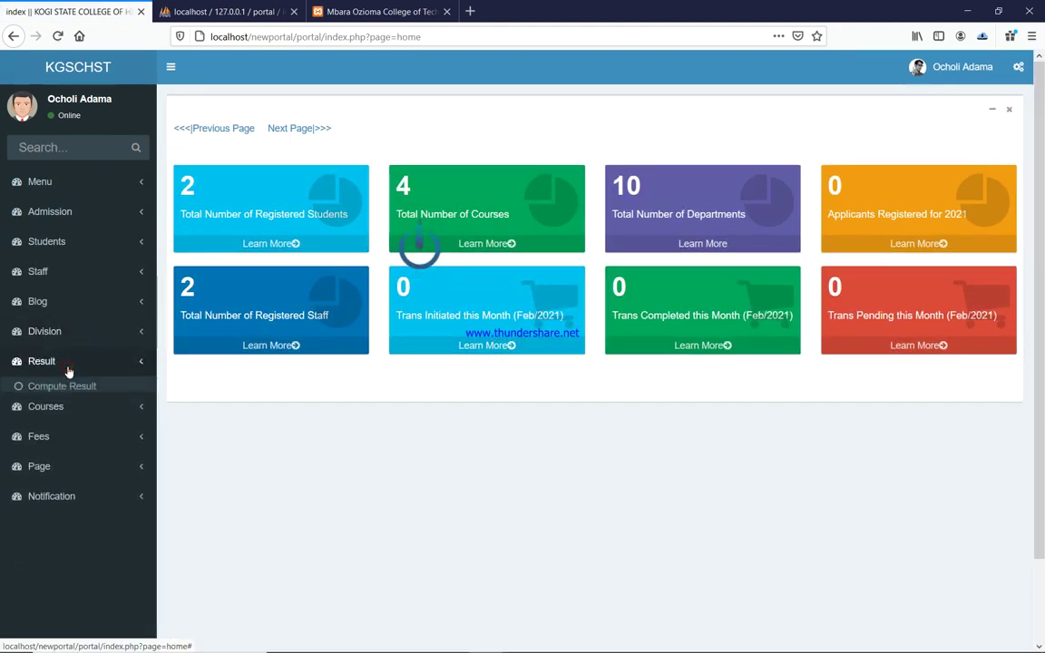
pyautogui.click(68, 368)
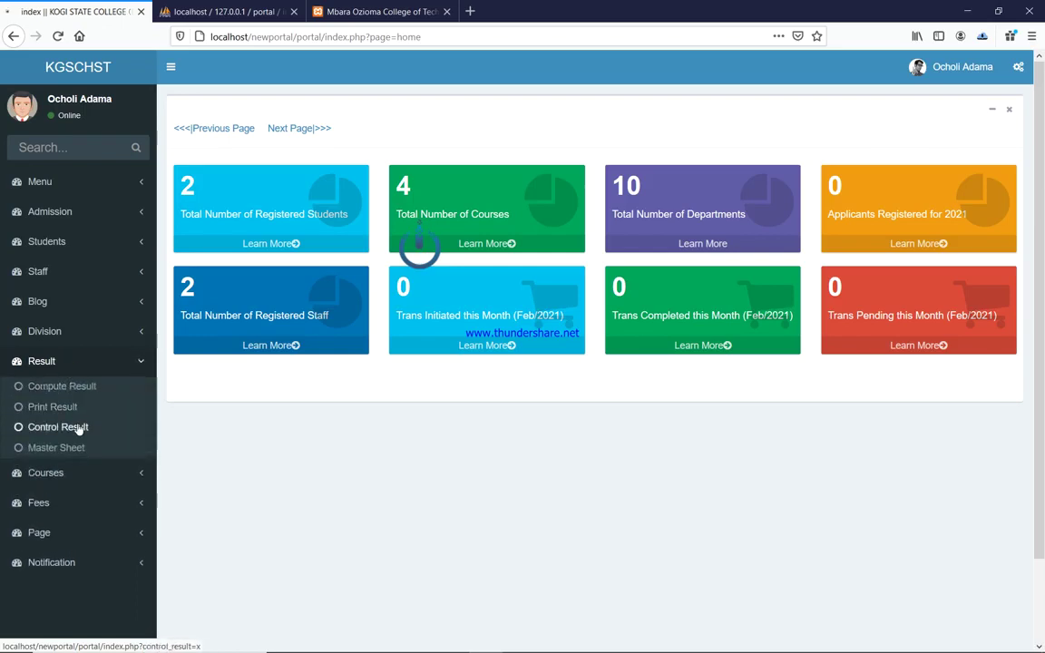
pyautogui.click(77, 426)
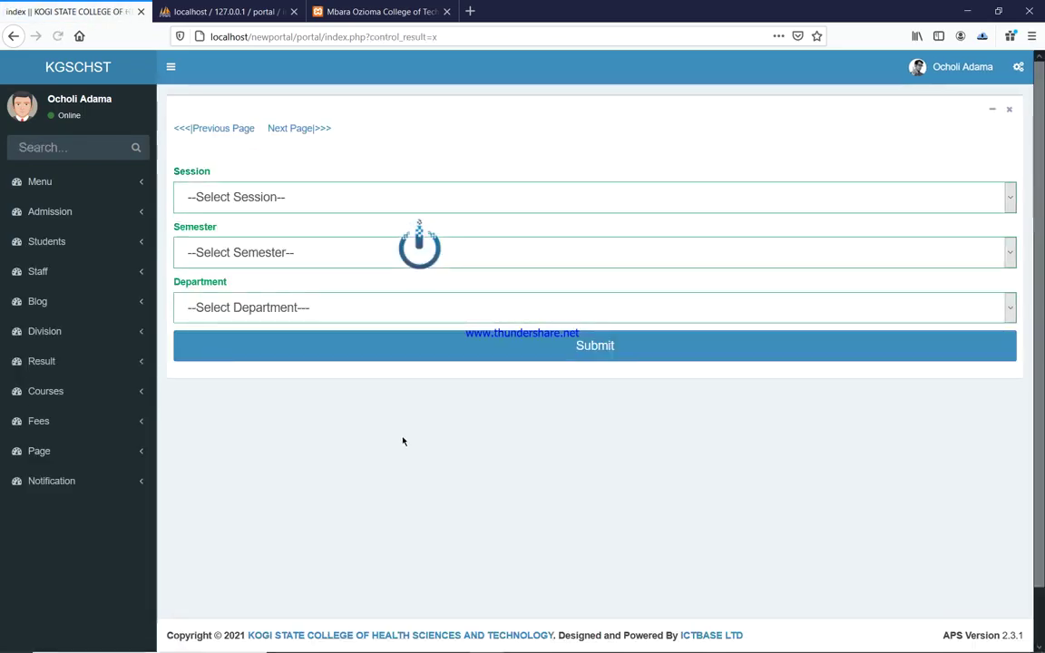
# Change the test staff member's Staff Status to Lecturer, save, and reload that staff's home page
pyautogui.click(34, 272)
pyautogui.click(50, 320)
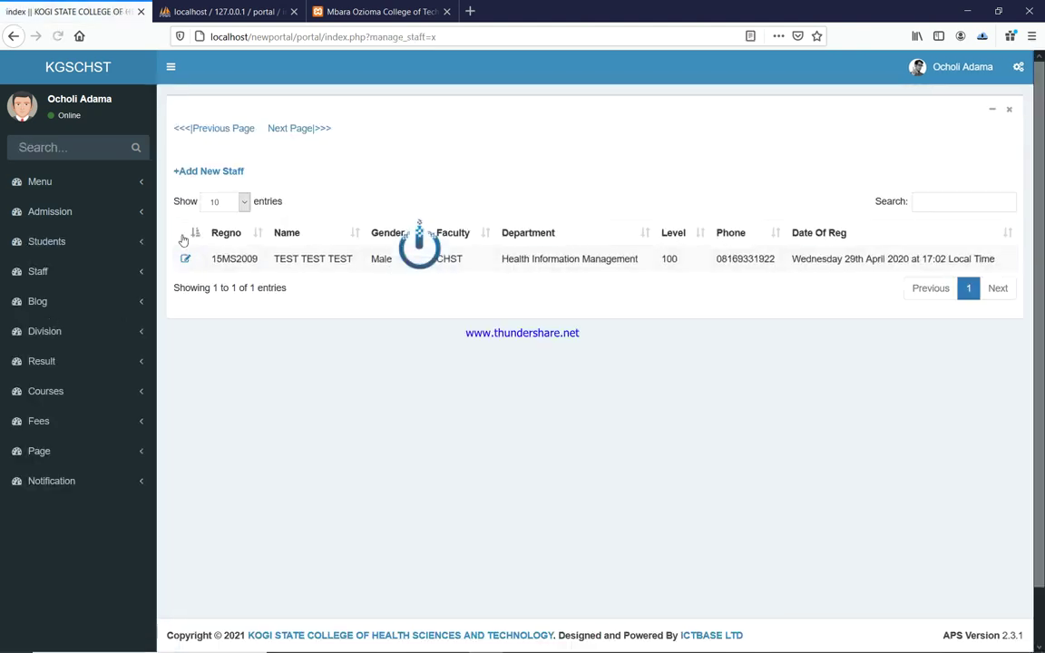
pyautogui.click(186, 256)
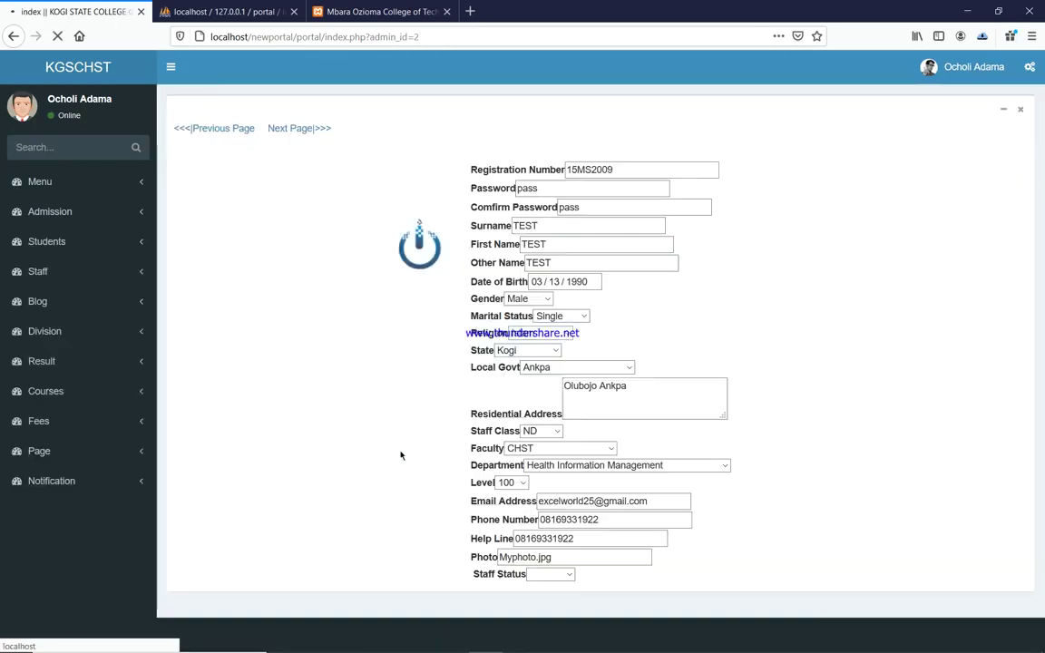
pyautogui.scroll(-5, 425, 478)
pyautogui.scroll(-5, 381, 492)
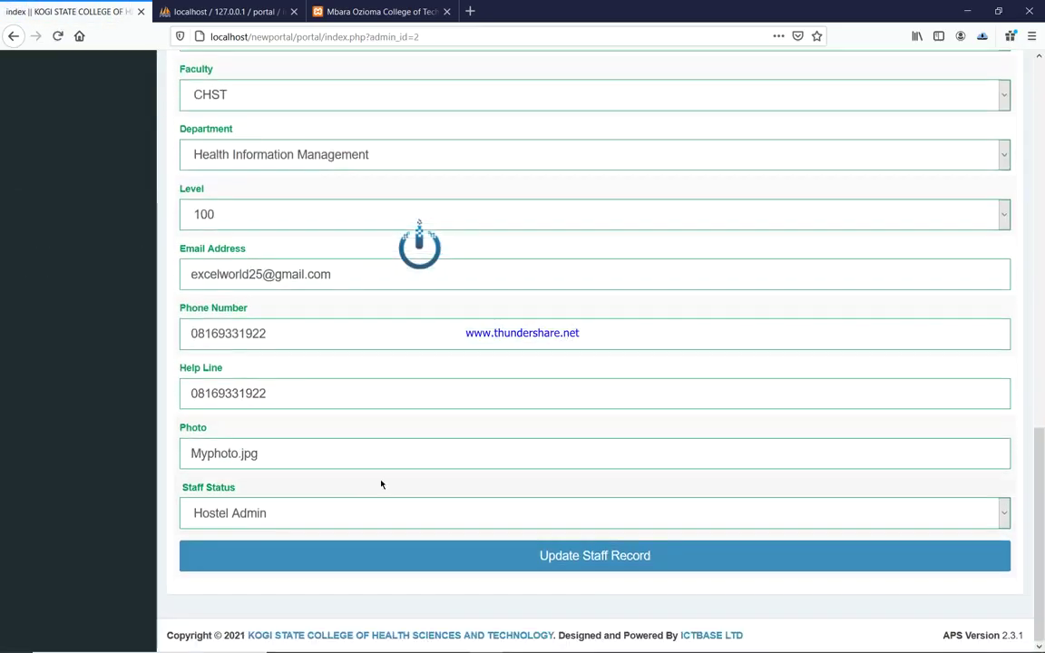
pyautogui.click(222, 512)
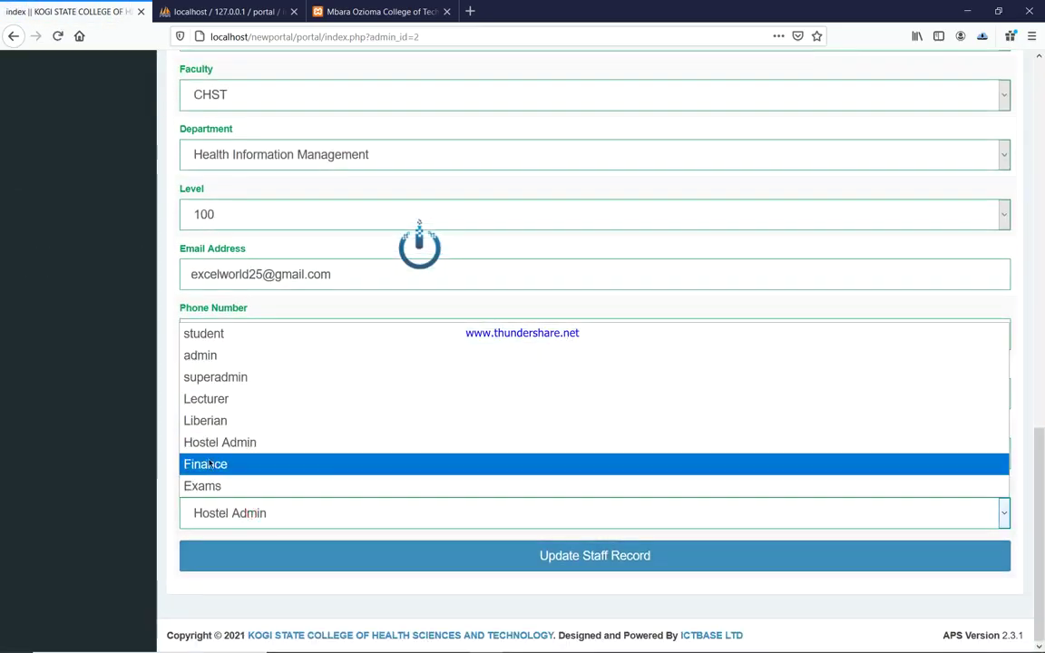
pyautogui.click(213, 403)
pyautogui.click(463, 558)
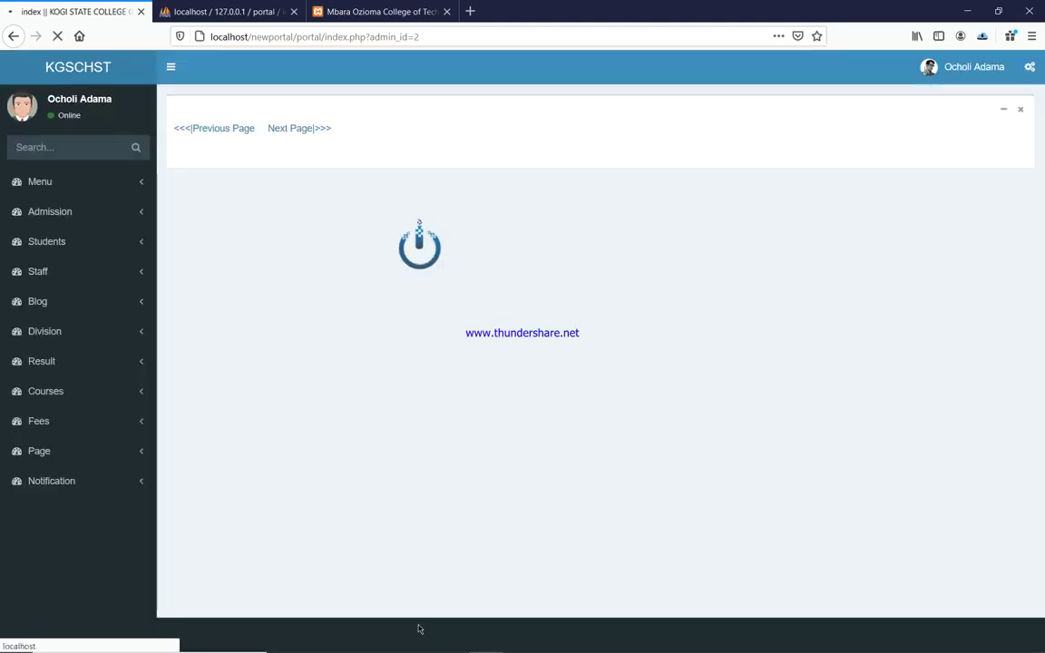
pyautogui.click(418, 640)
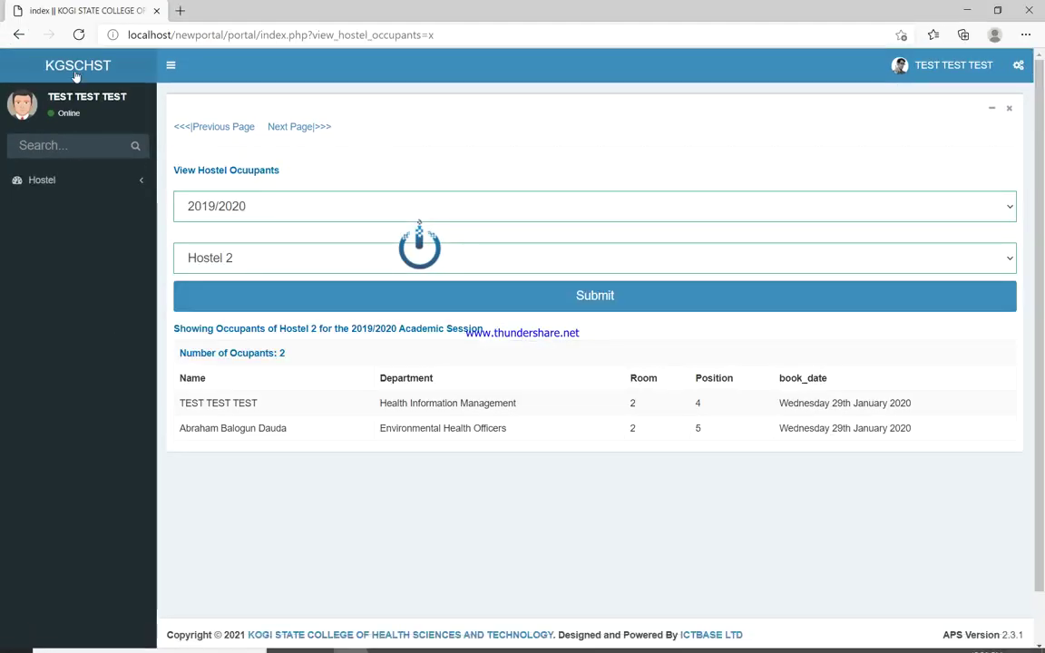
pyautogui.click(76, 73)
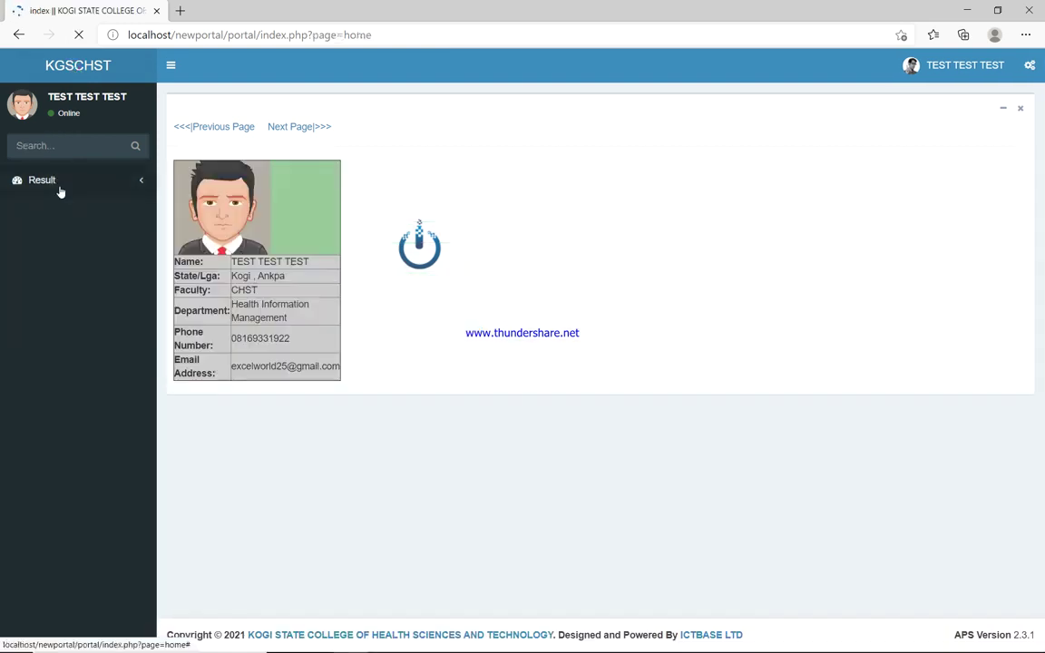
# Reveal the lecturer's Compute/Print Result options, then return to the admin's staff edit form
pyautogui.click(60, 187)
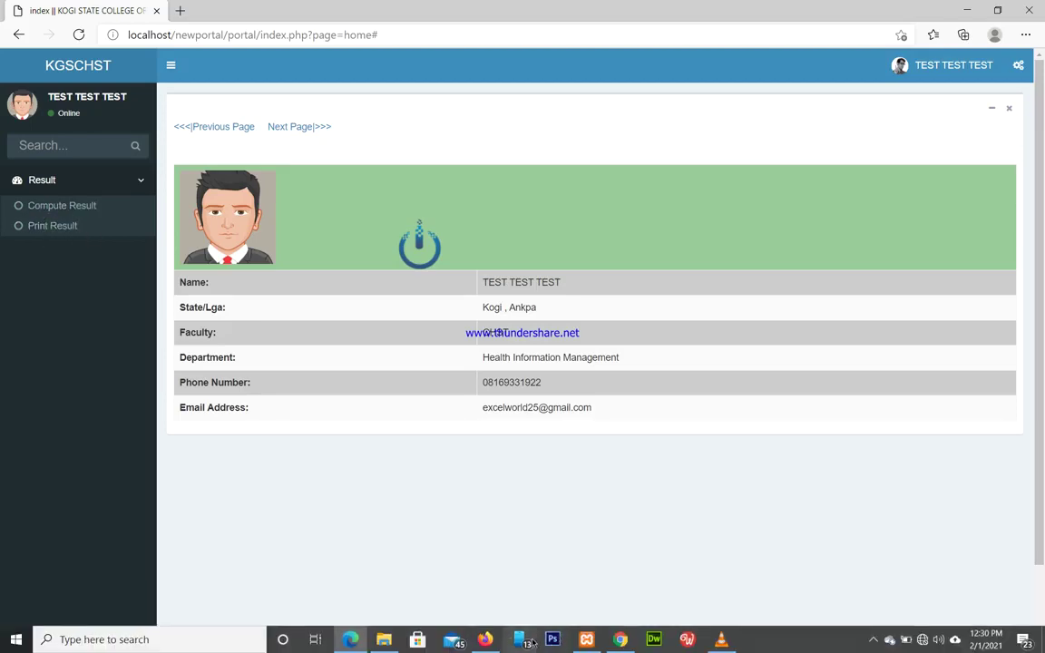
pyautogui.click(485, 640)
pyautogui.scroll(-10, 438, 422)
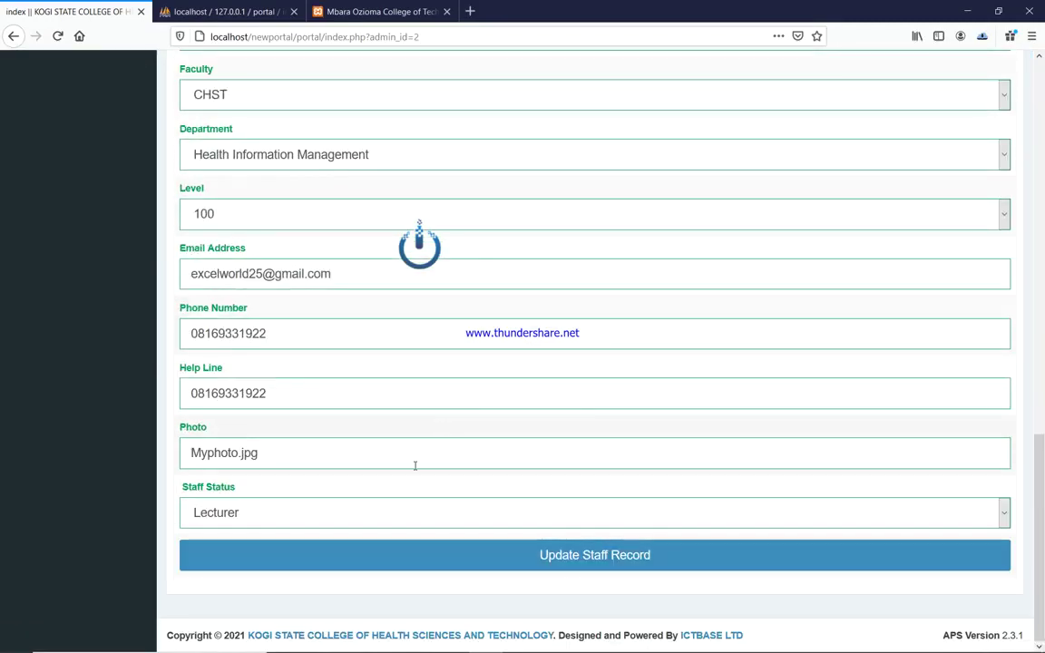
# Set the test staff member's Staff Status to Exams and update the record
pyautogui.click(265, 515)
pyautogui.click(241, 487)
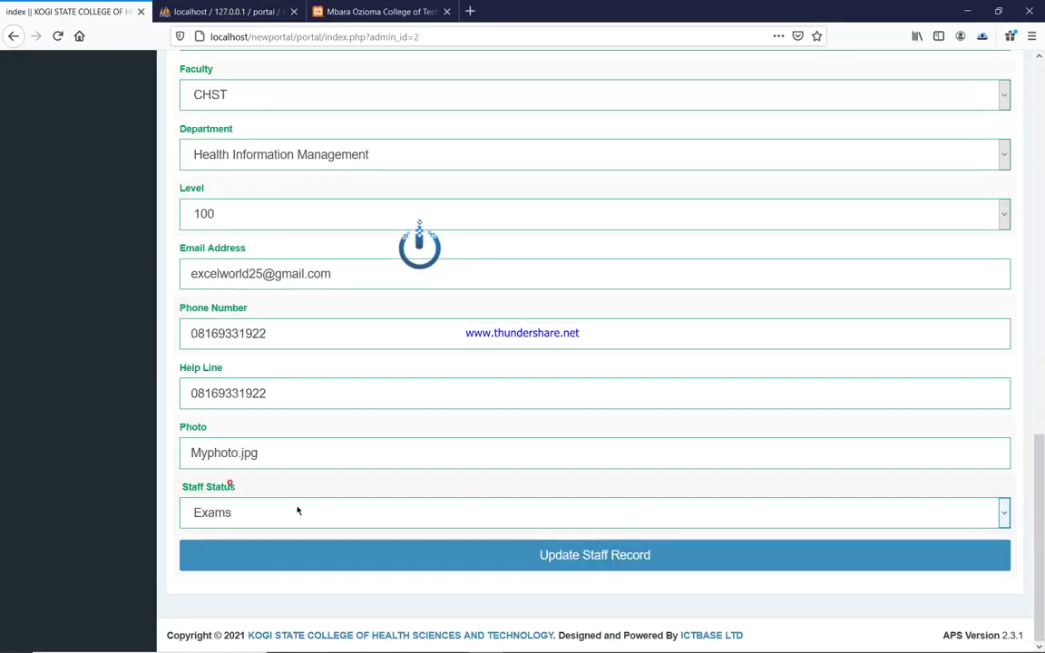
pyautogui.click(477, 553)
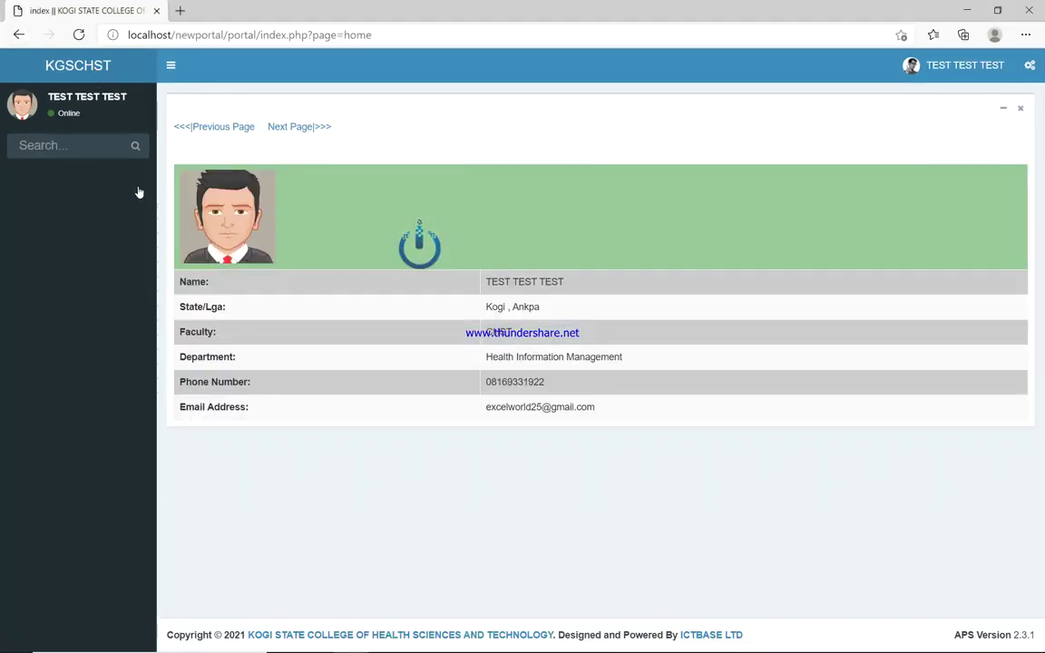
# Reload the staff member's home page, then return to the admin's portal window
pyautogui.click(63, 51)
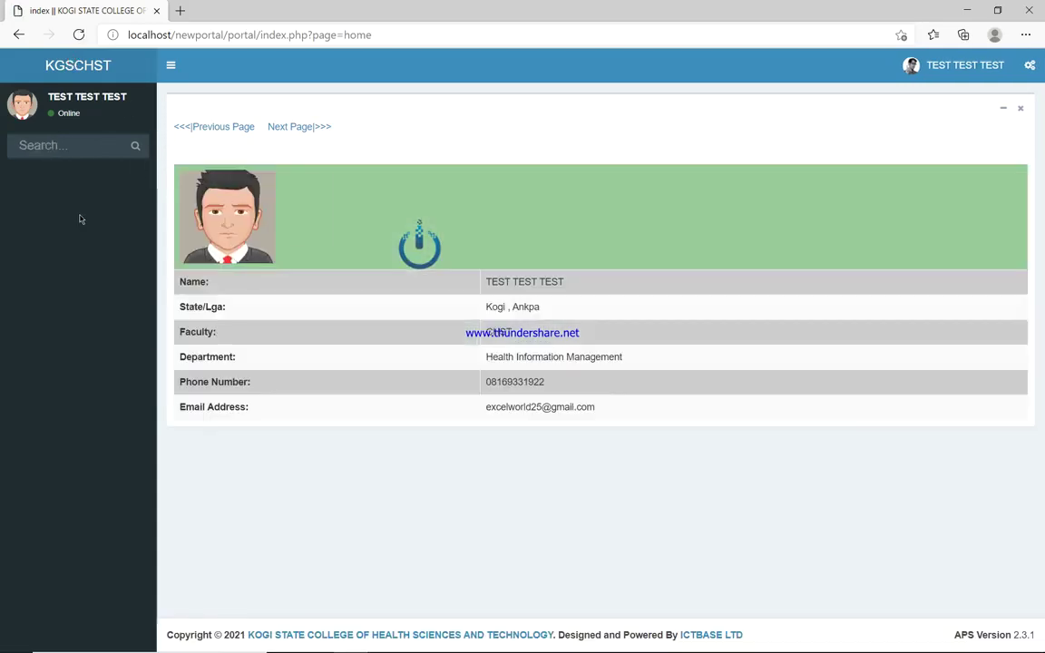
pyautogui.moveTo(599, 650)
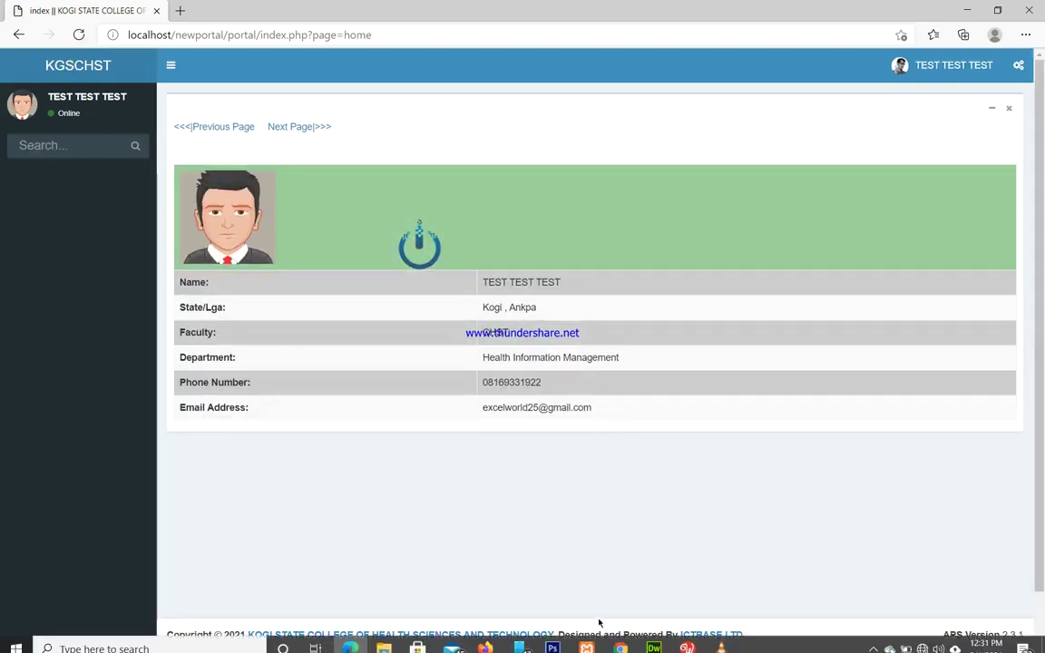
pyautogui.click(485, 639)
pyautogui.click(52, 217)
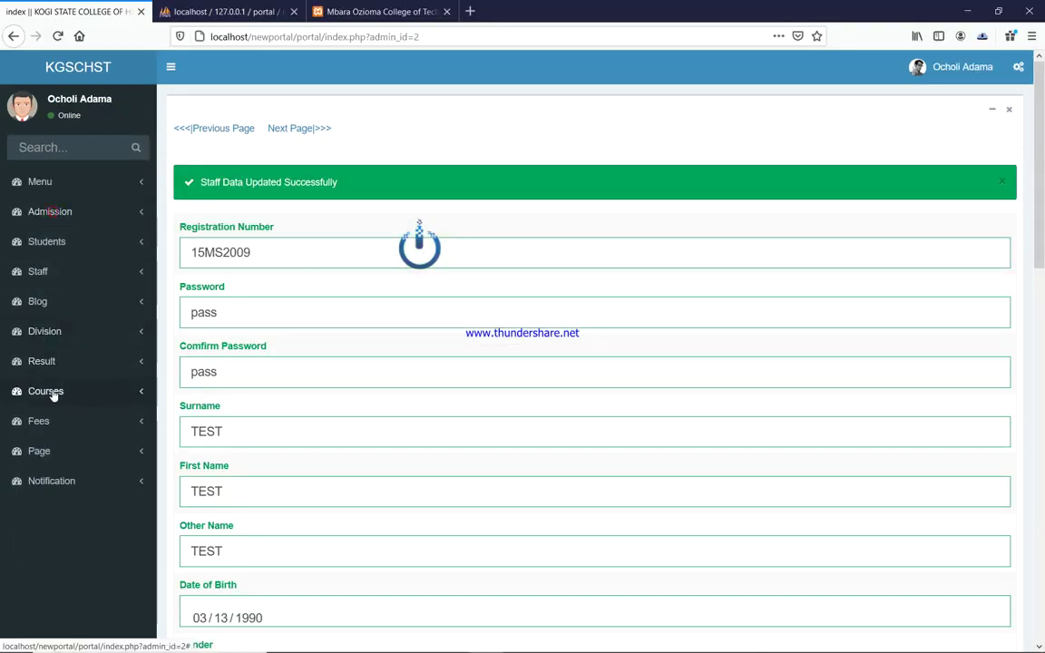
# Fill Control Result with session 2019/2020, semester 1, Community Health Extension Workers department
pyautogui.click(56, 360)
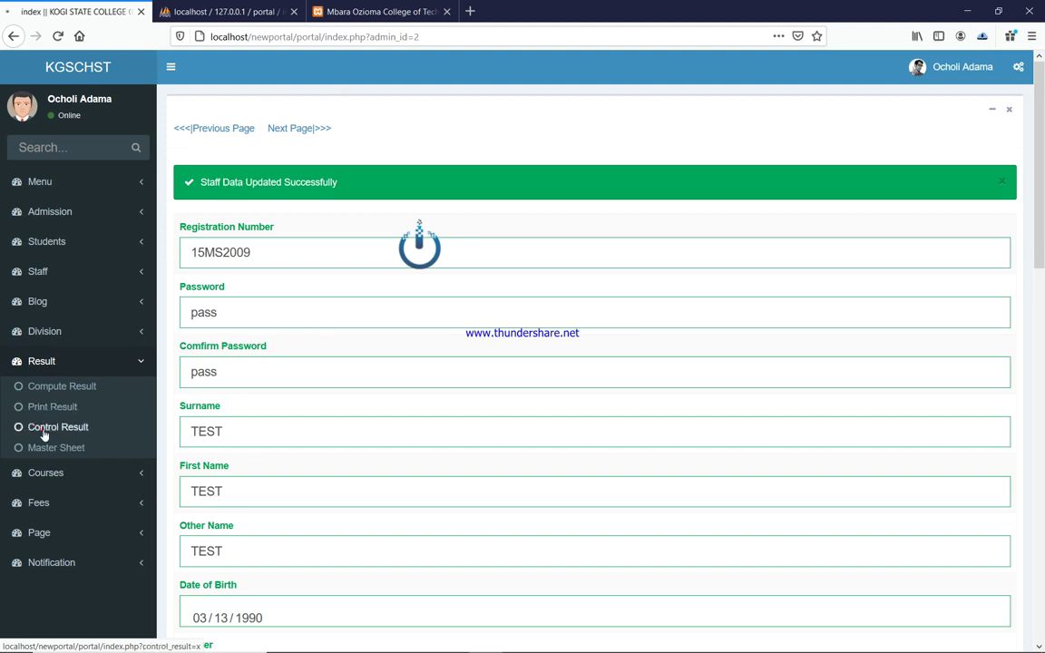
pyautogui.click(50, 430)
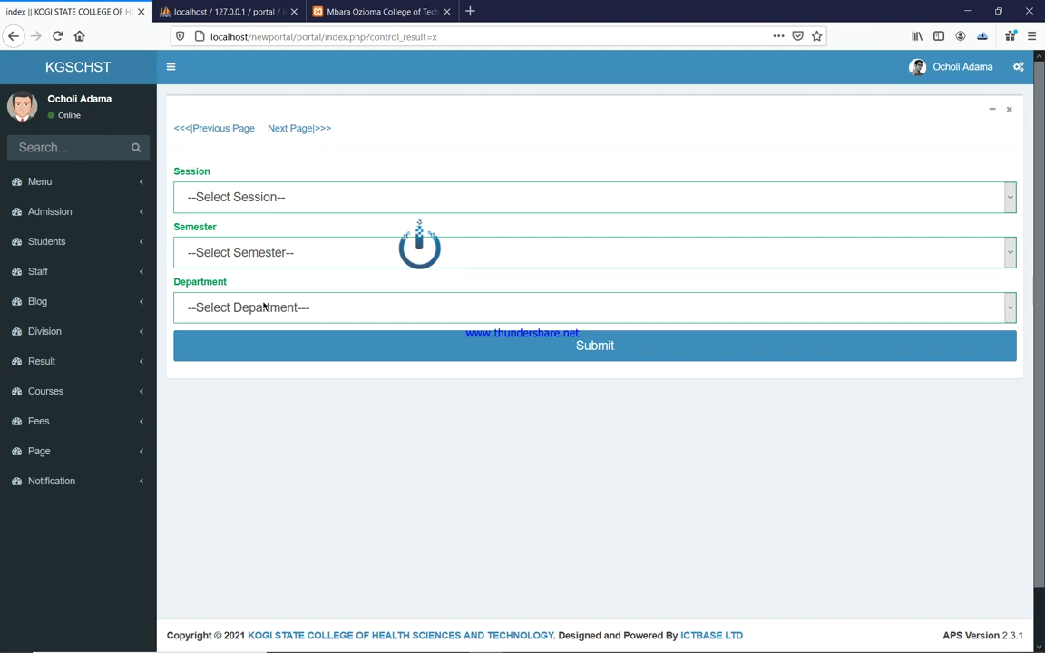
pyautogui.click(219, 189)
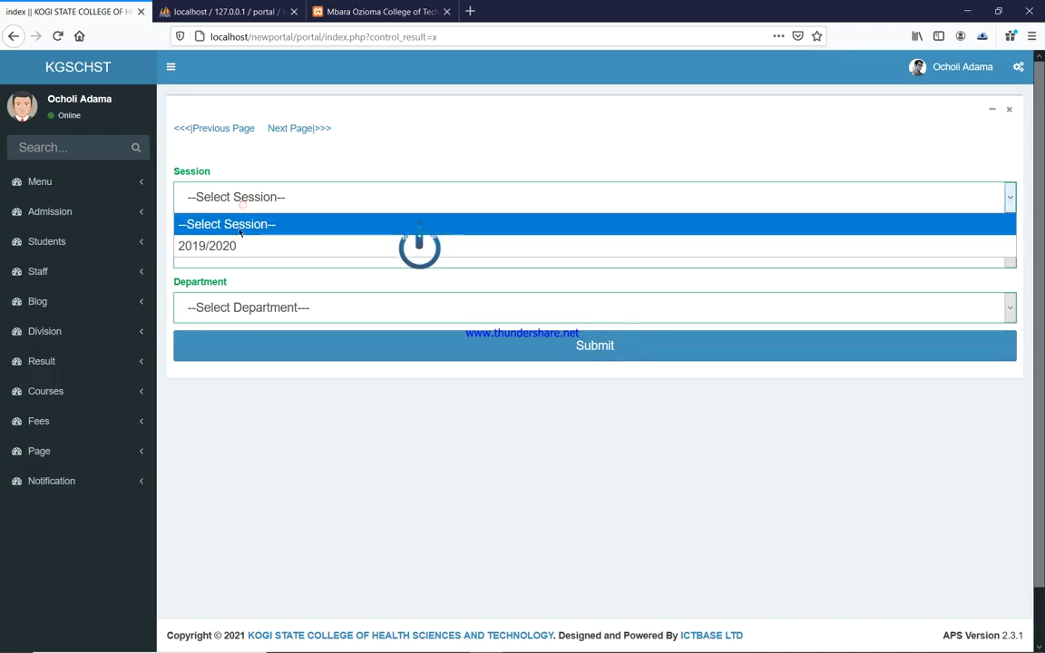
pyautogui.click(238, 245)
pyautogui.click(237, 253)
pyautogui.click(236, 301)
pyautogui.click(233, 294)
pyautogui.click(238, 332)
pyautogui.click(237, 362)
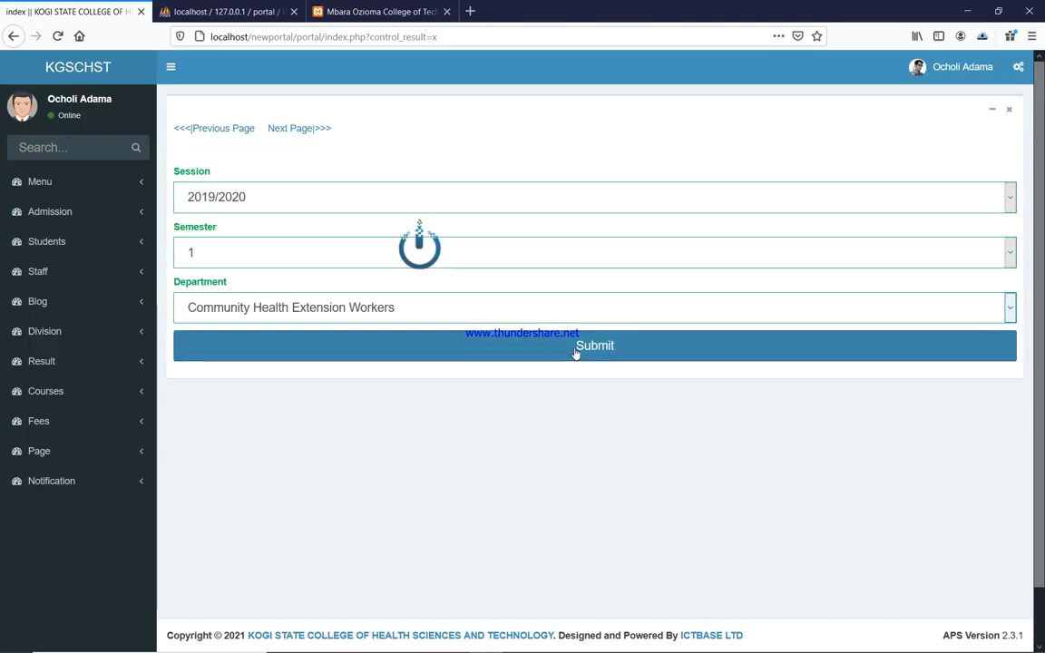
pyautogui.click(59, 191)
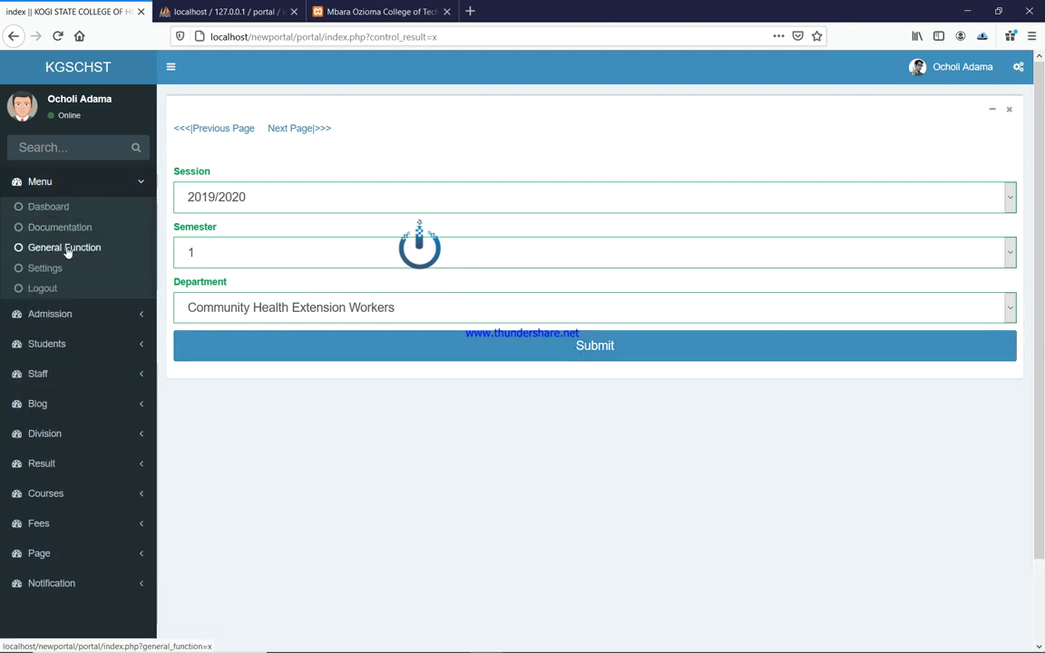
pyautogui.click(55, 188)
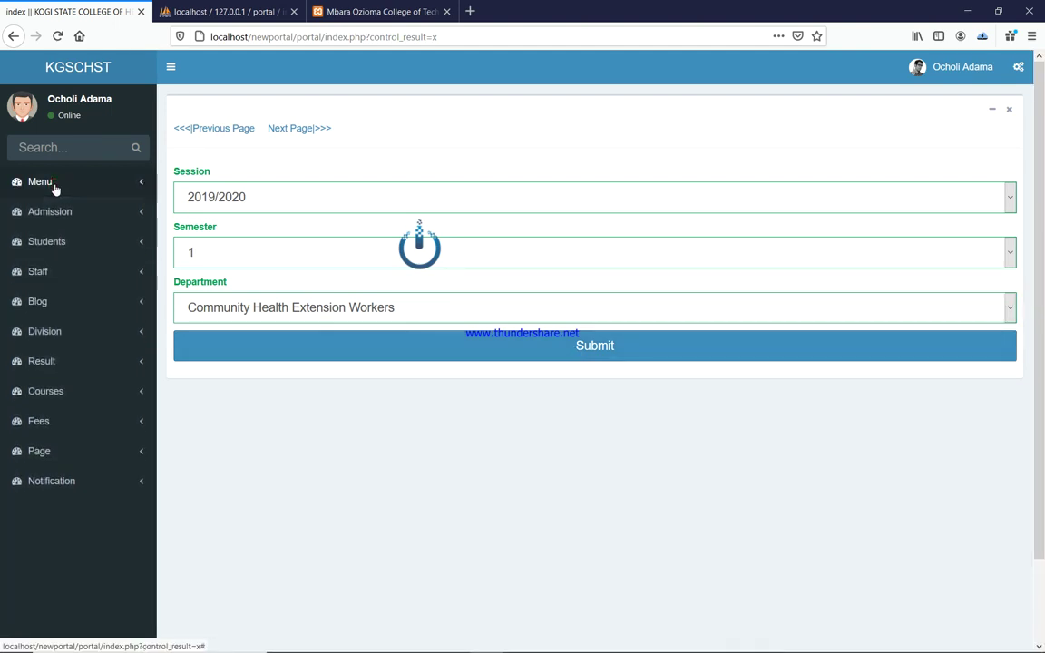
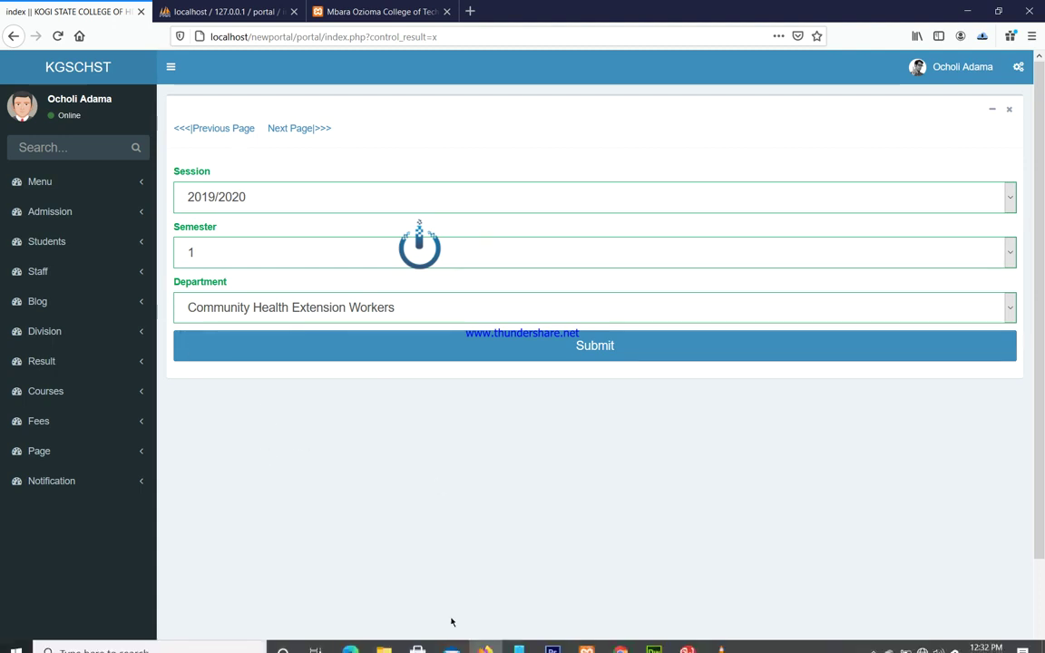
# Open the Add Course form under Courses and preview the Lecturer dropdown without choosing anyone
pyautogui.click(78, 395)
pyautogui.click(56, 419)
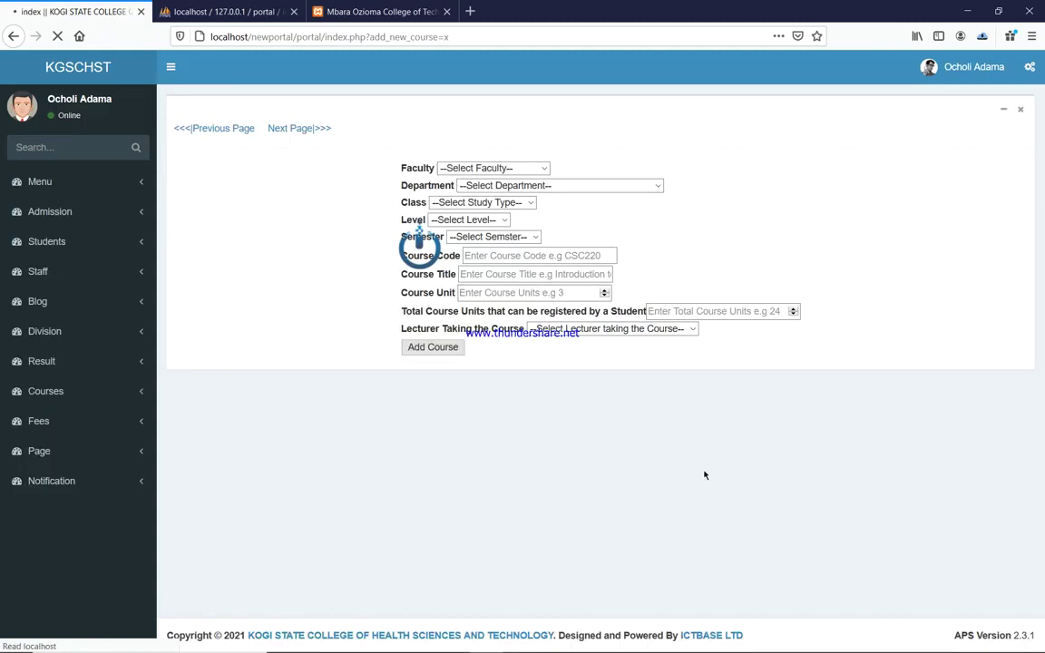
pyautogui.scroll(-5, 337, 339)
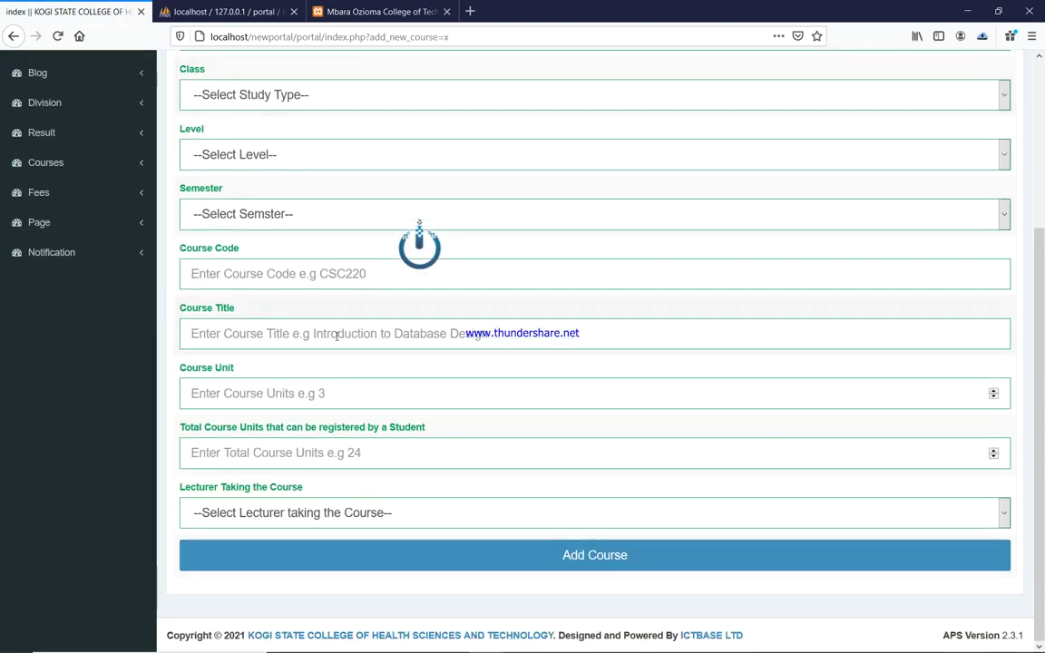
pyautogui.click(299, 513)
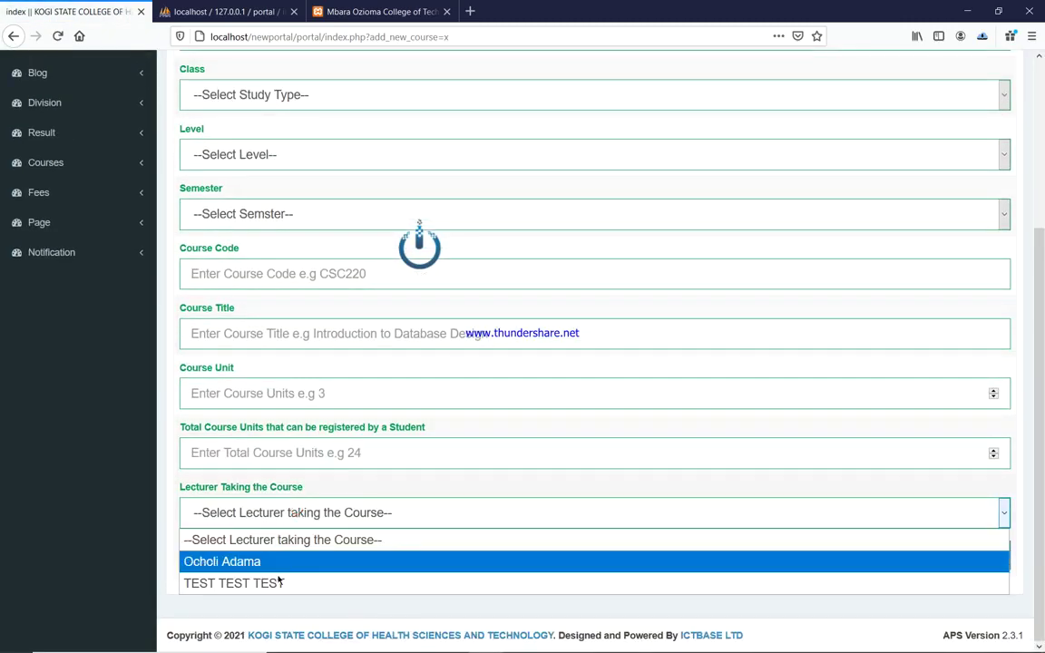
pyautogui.press('Down')
pyautogui.press('Down')
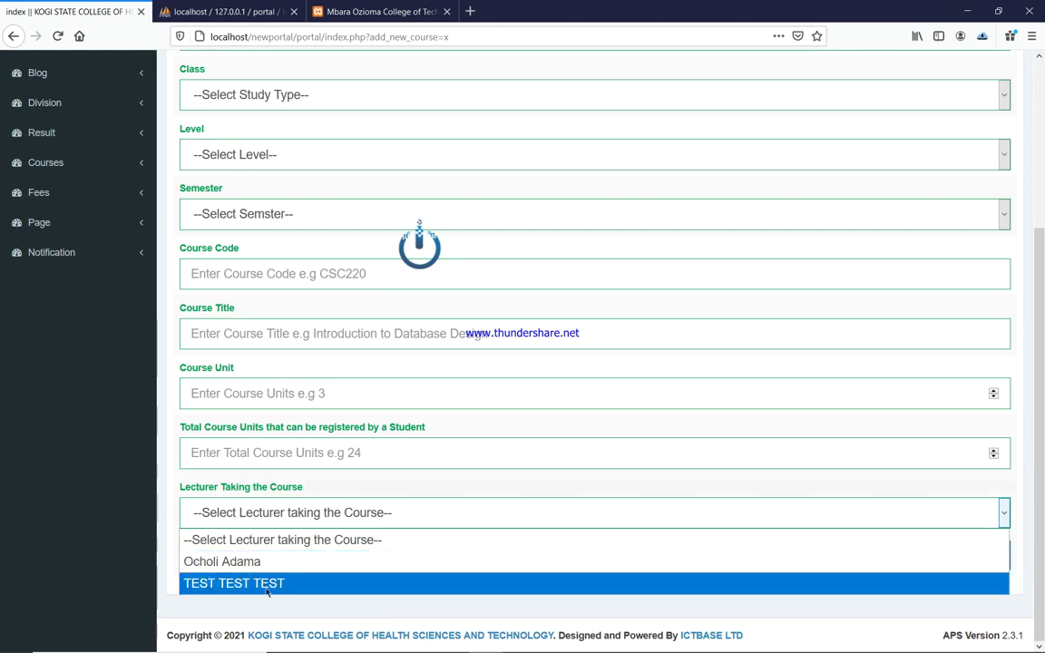
pyautogui.click(257, 513)
pyautogui.scroll(3, 263, 363)
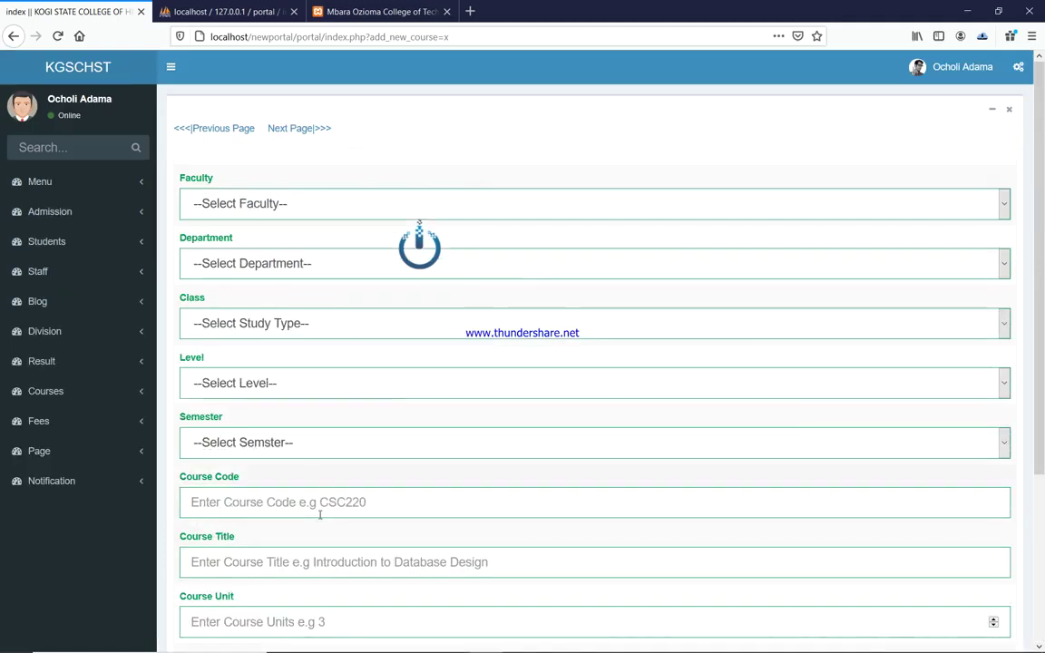
# Set faculty CHST, department Environmental Health Officers, class ND, level 100 and semester 1ST
pyautogui.click(268, 214)
pyautogui.click(263, 252)
pyautogui.click(261, 263)
pyautogui.click(271, 310)
pyautogui.scroll(-3, 314, 330)
pyautogui.click(275, 178)
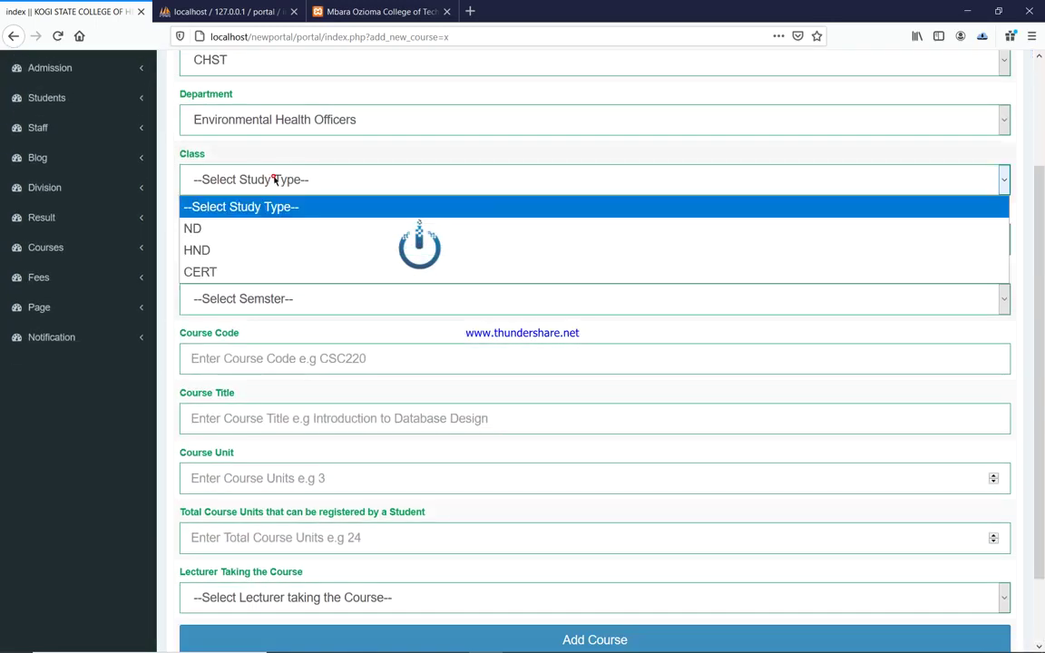
pyautogui.click(216, 232)
pyautogui.click(235, 238)
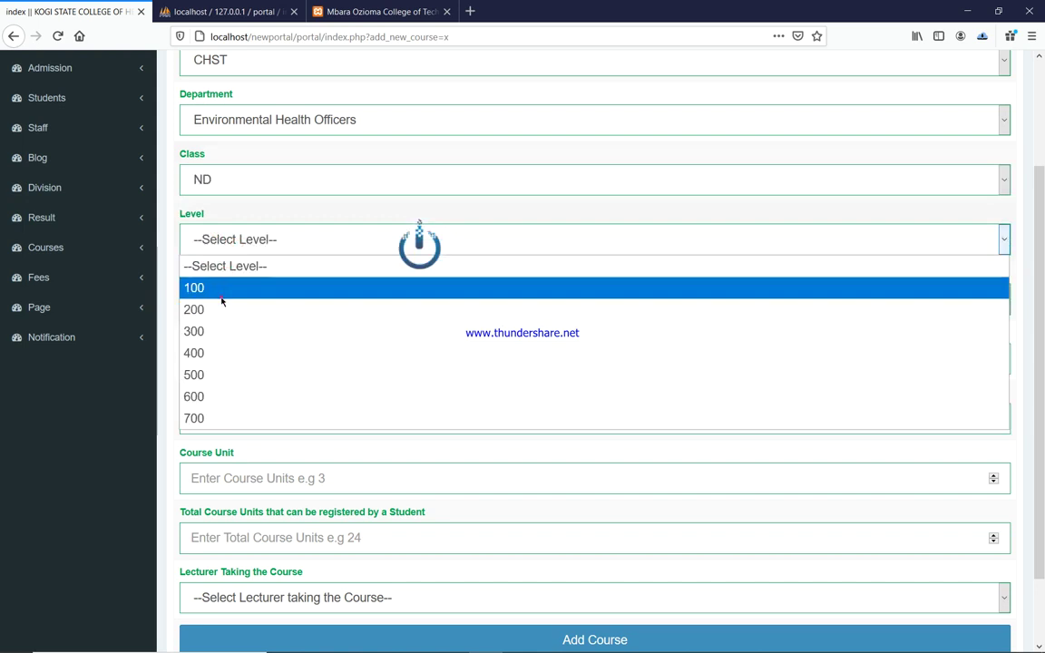
pyautogui.click(221, 296)
pyautogui.click(293, 313)
pyautogui.click(277, 343)
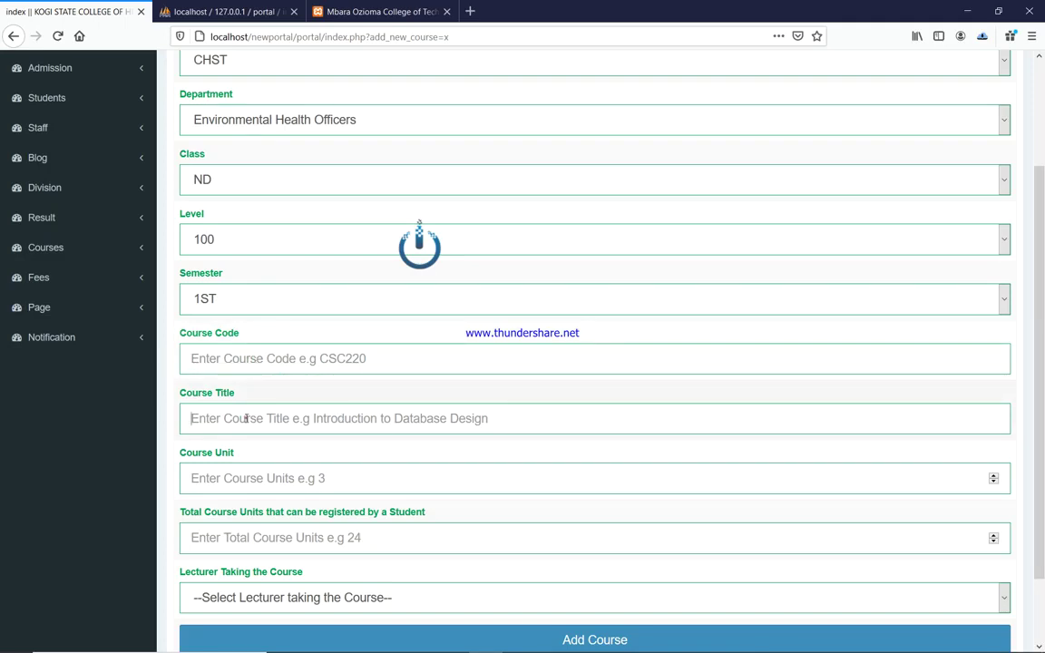
# Leave the course title and units blank, assign the portal admin as lecturer, and submit
pyautogui.click(245, 419)
pyautogui.scroll(-1, 391, 395)
pyautogui.scroll(-2, 391, 394)
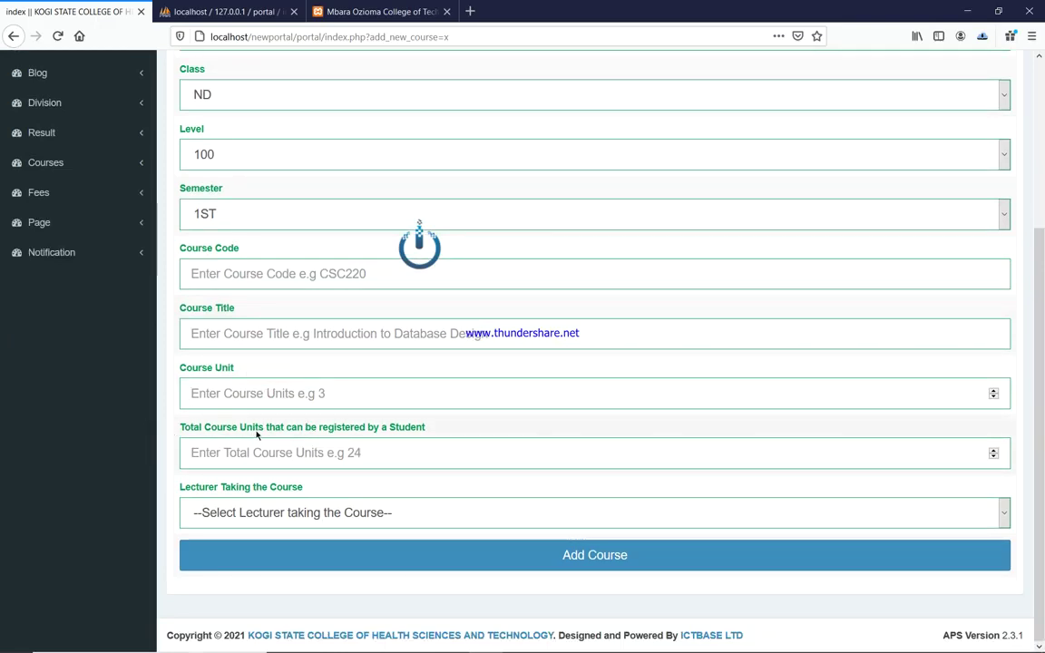
pyautogui.click(361, 449)
pyautogui.write('24')
pyautogui.press('BackSpace')
pyautogui.press('BackSpace')
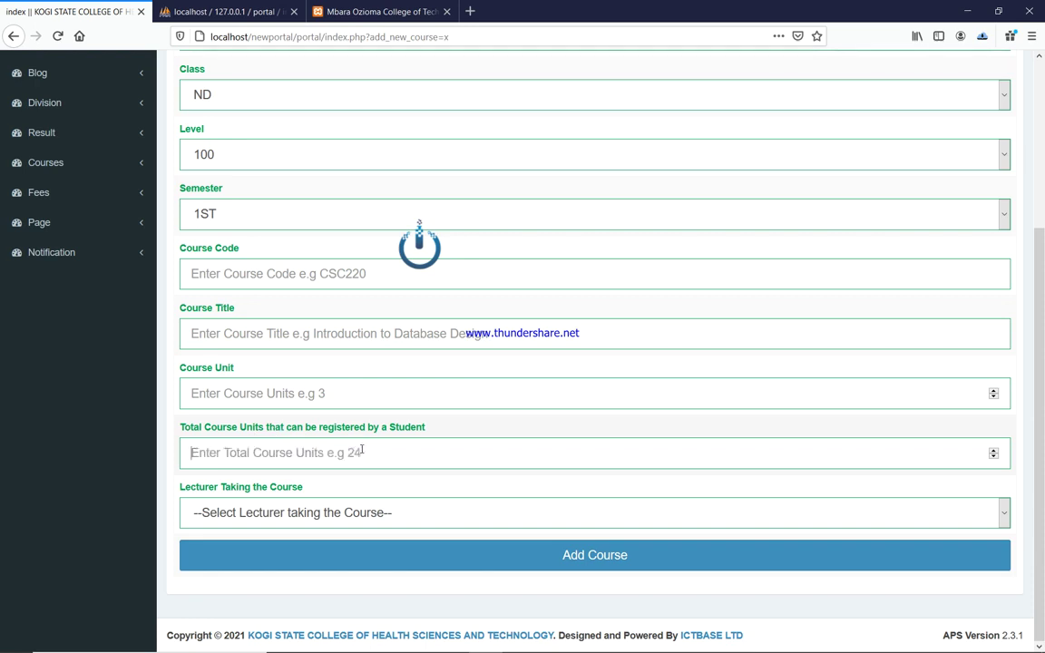
pyautogui.click(286, 517)
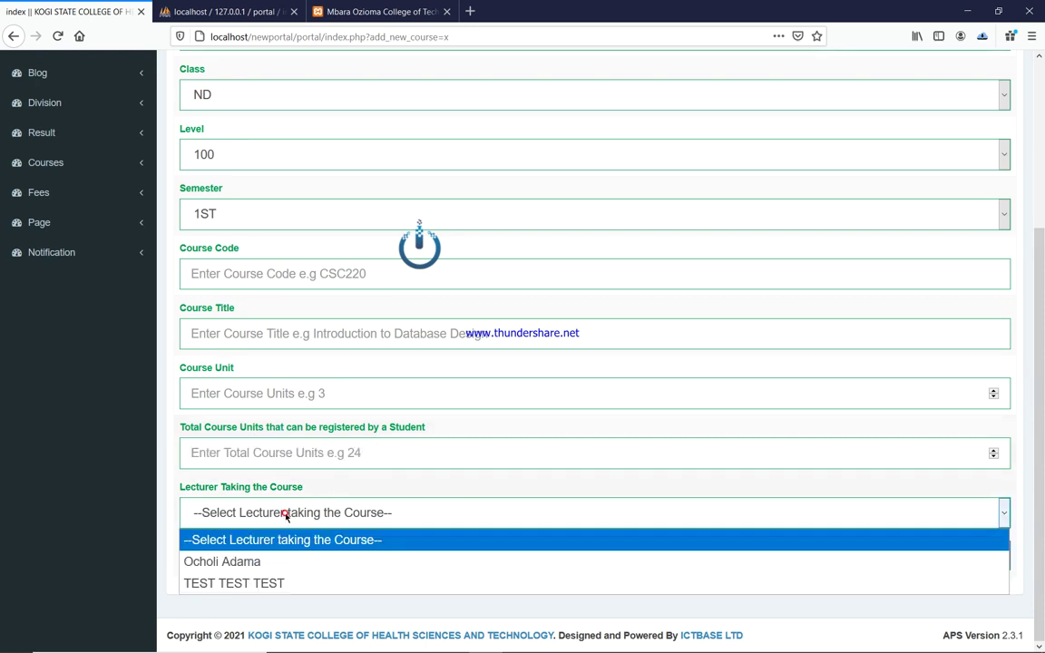
pyautogui.click(241, 562)
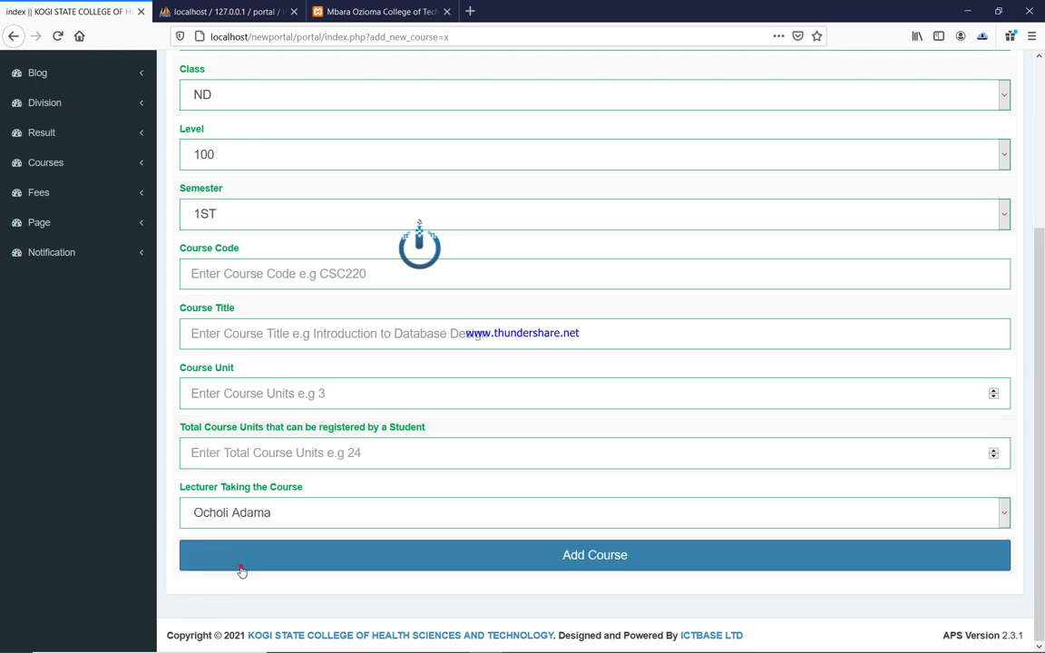
pyautogui.click(580, 559)
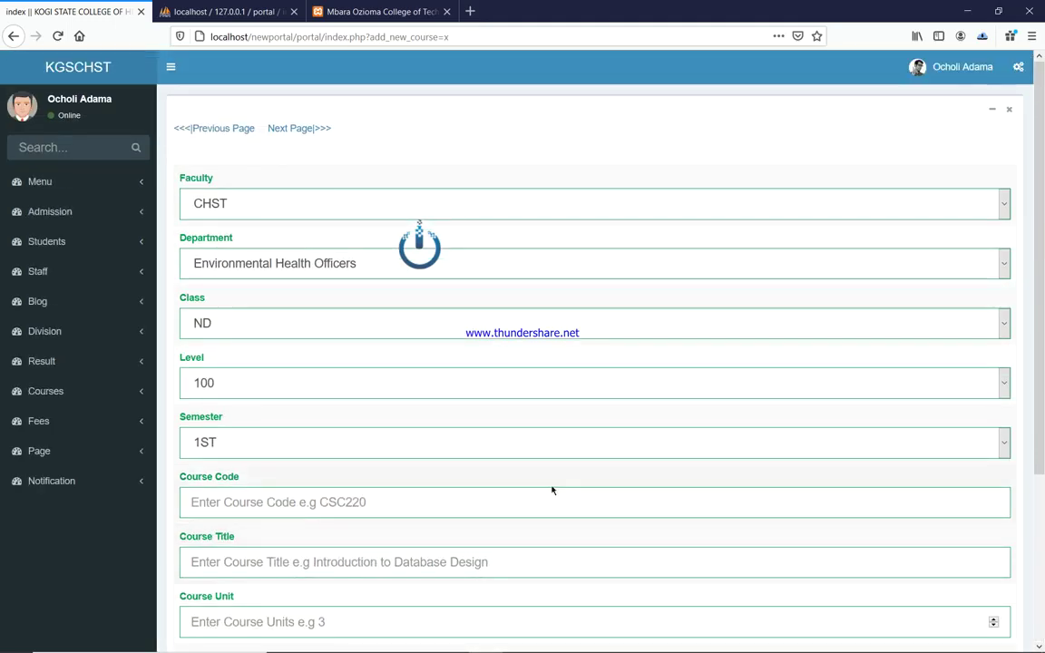
# In Manage Courses, view the courses for CHST's Environmental Health Officers department
pyautogui.scroll(-3, 557, 490)
pyautogui.scroll(3, 557, 490)
pyautogui.scroll(-3, 557, 490)
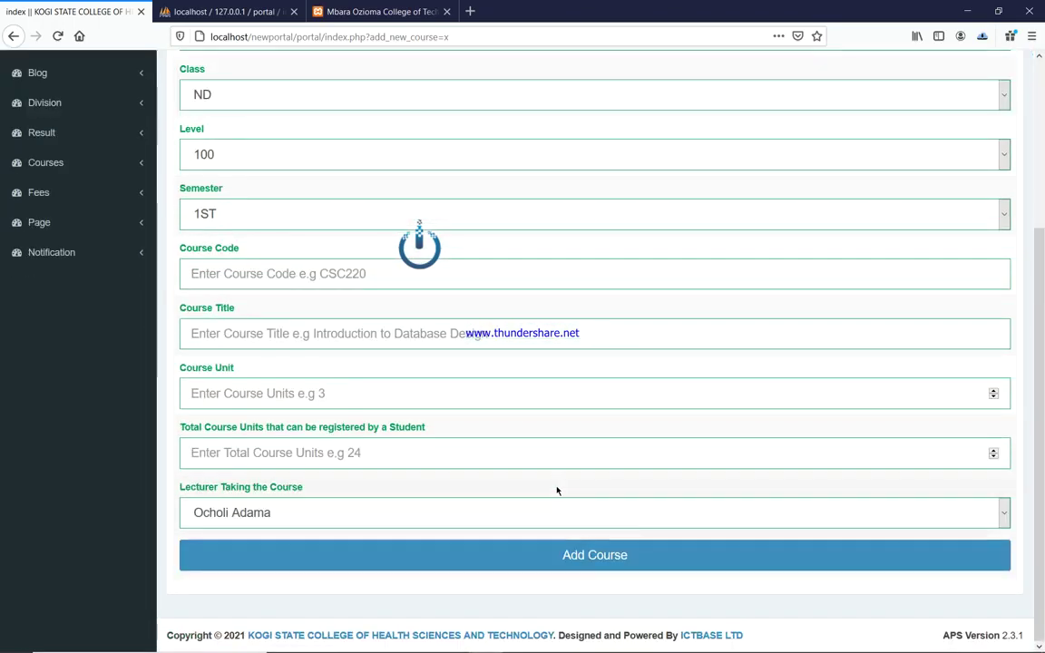
pyautogui.scroll(3, 558, 492)
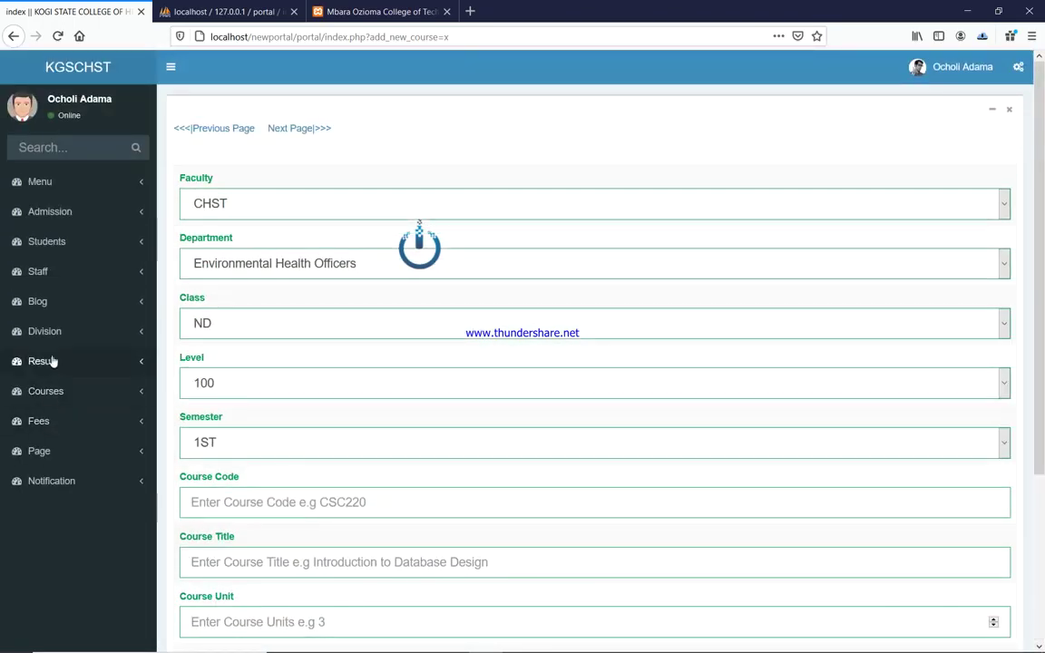
pyautogui.click(48, 397)
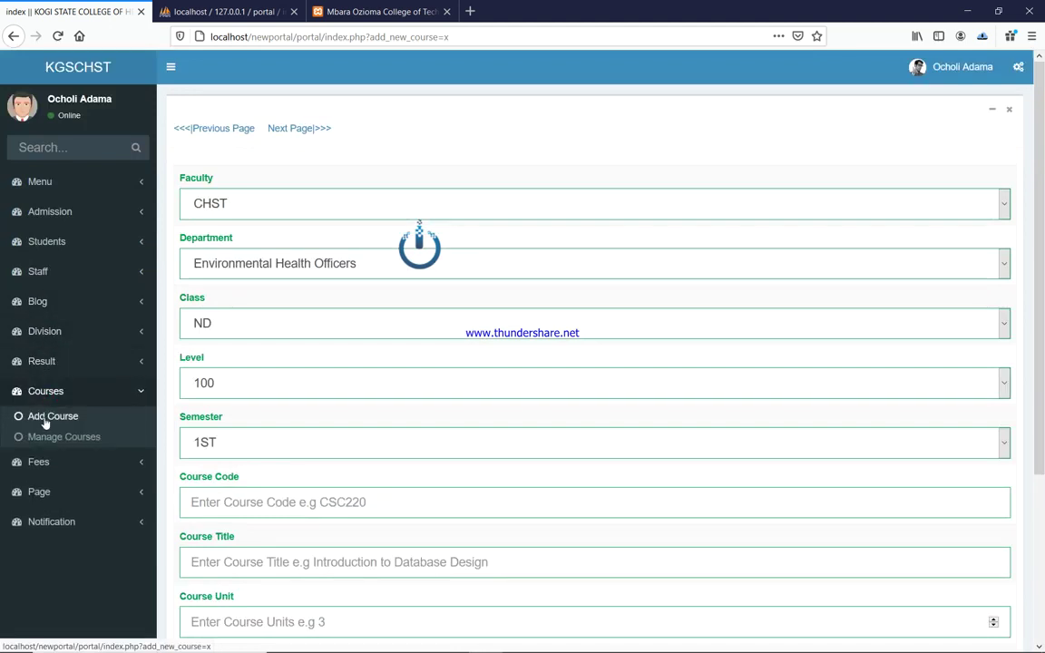
pyautogui.click(41, 435)
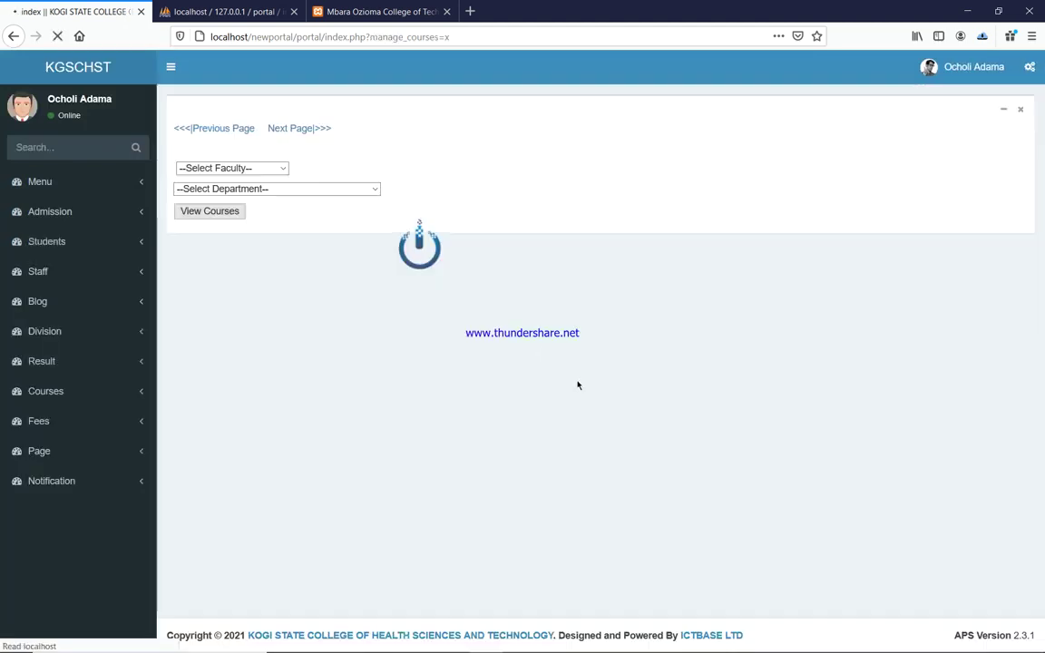
pyautogui.click(233, 193)
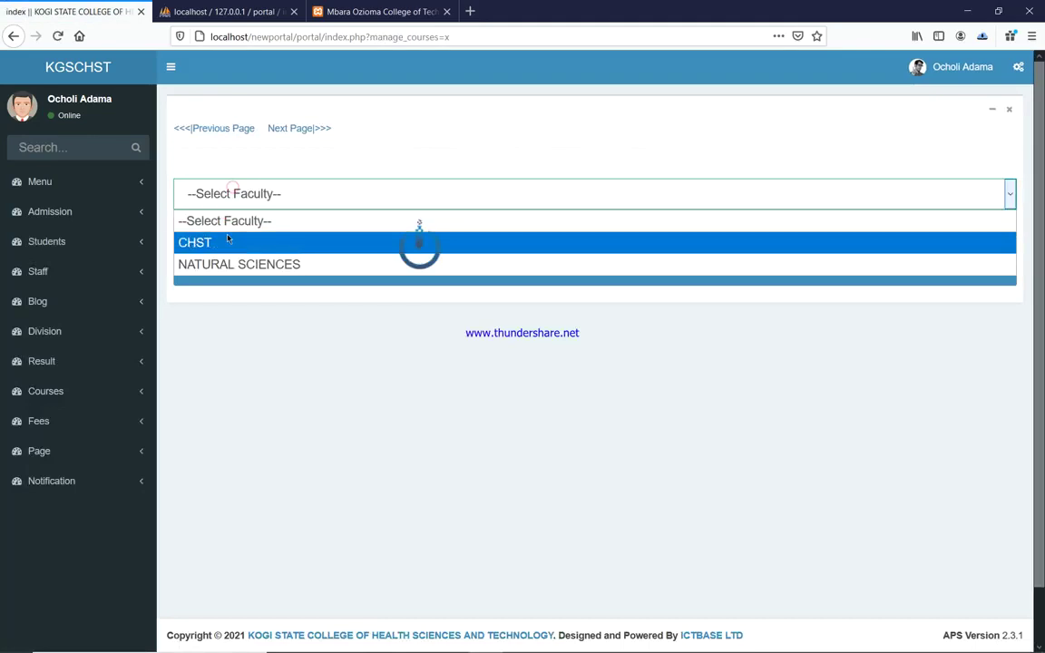
pyautogui.click(228, 240)
pyautogui.click(233, 232)
pyautogui.click(233, 280)
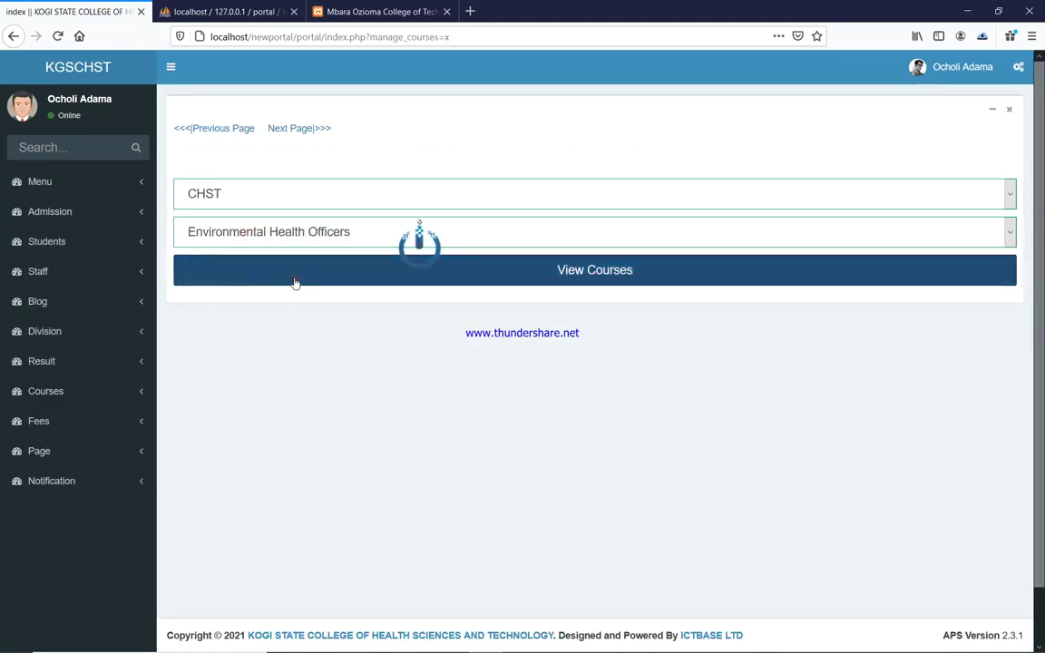
pyautogui.click(294, 280)
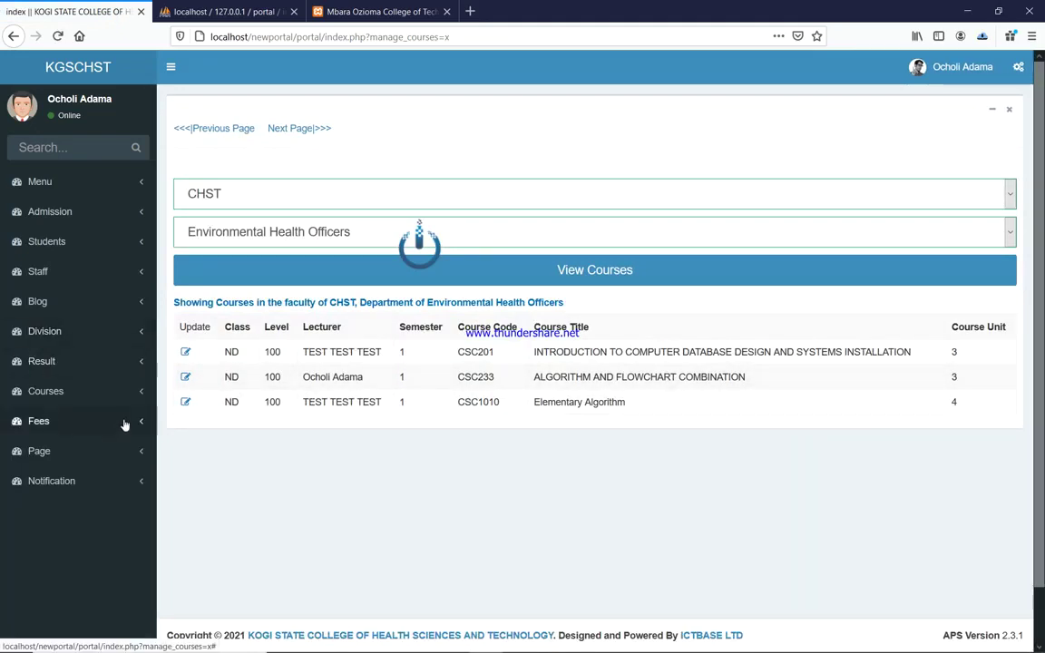
# Expand and collapse the Courses and Fees sidebar menus without opening anything
pyautogui.click(54, 393)
pyautogui.click(54, 393)
pyautogui.click(59, 425)
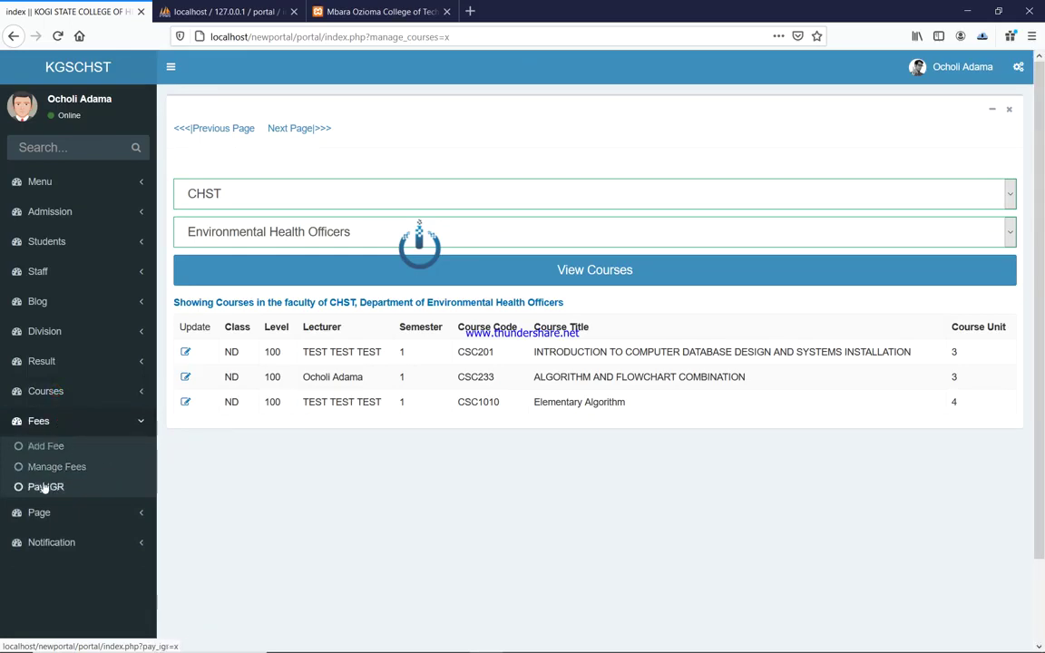
pyautogui.click(60, 424)
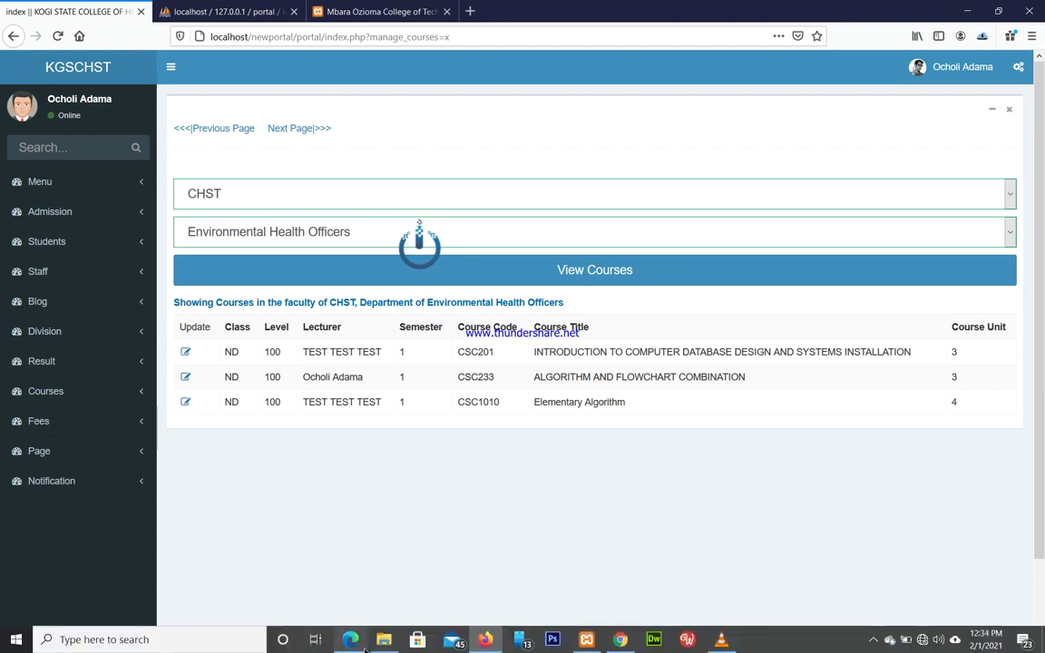
pyautogui.click(45, 423)
pyautogui.click(53, 424)
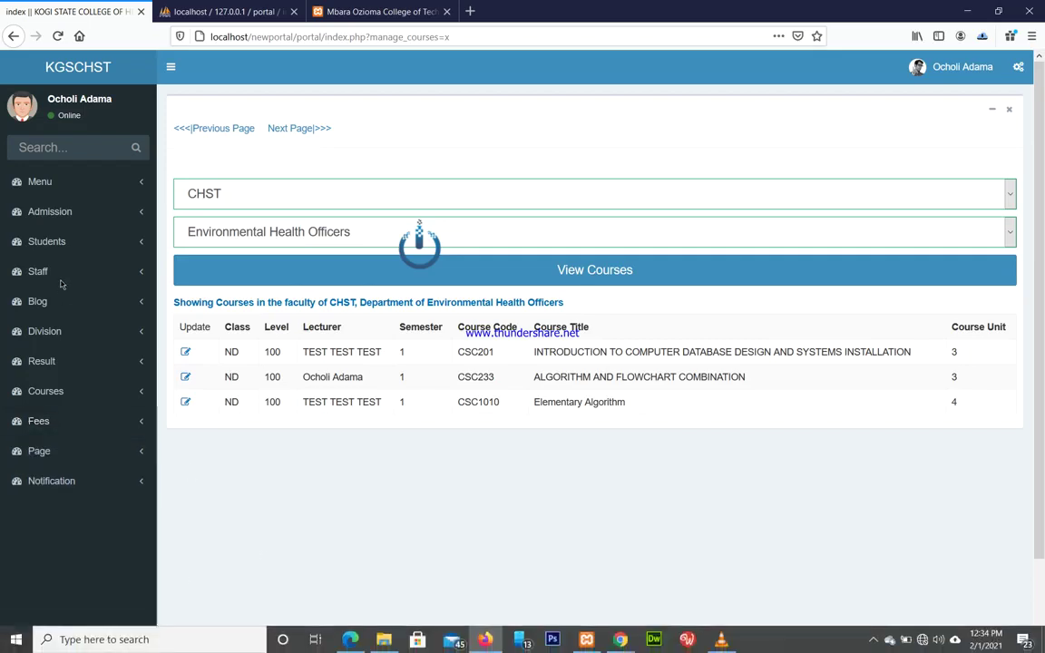
# Change the staff member's status to Finance, update the record, and reload their own home page
pyautogui.click(18, 275)
pyautogui.click(37, 318)
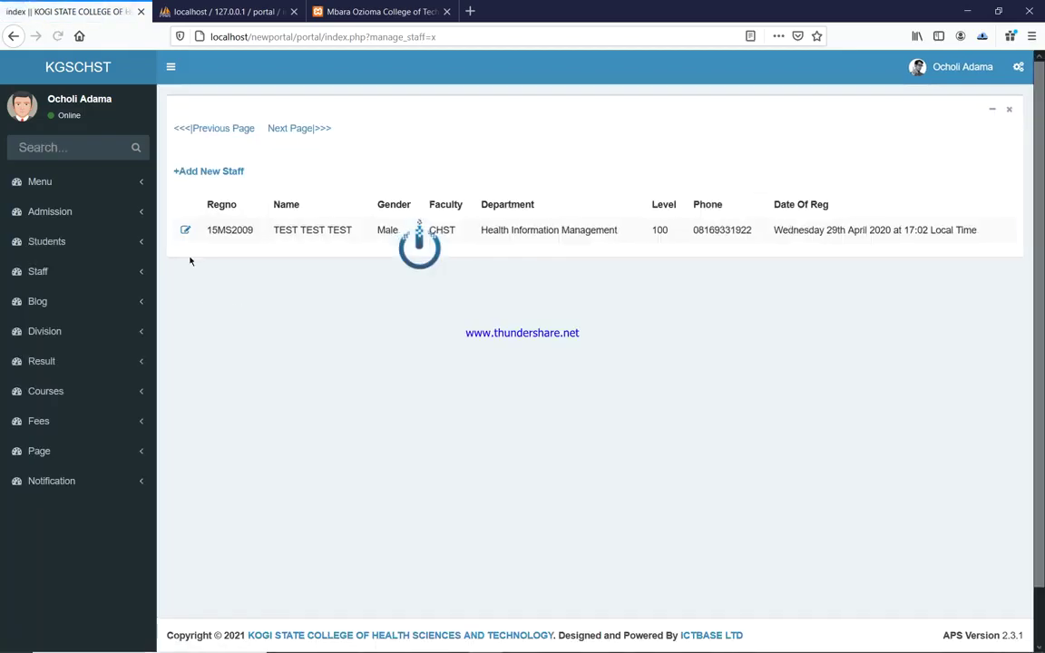
pyautogui.click(188, 259)
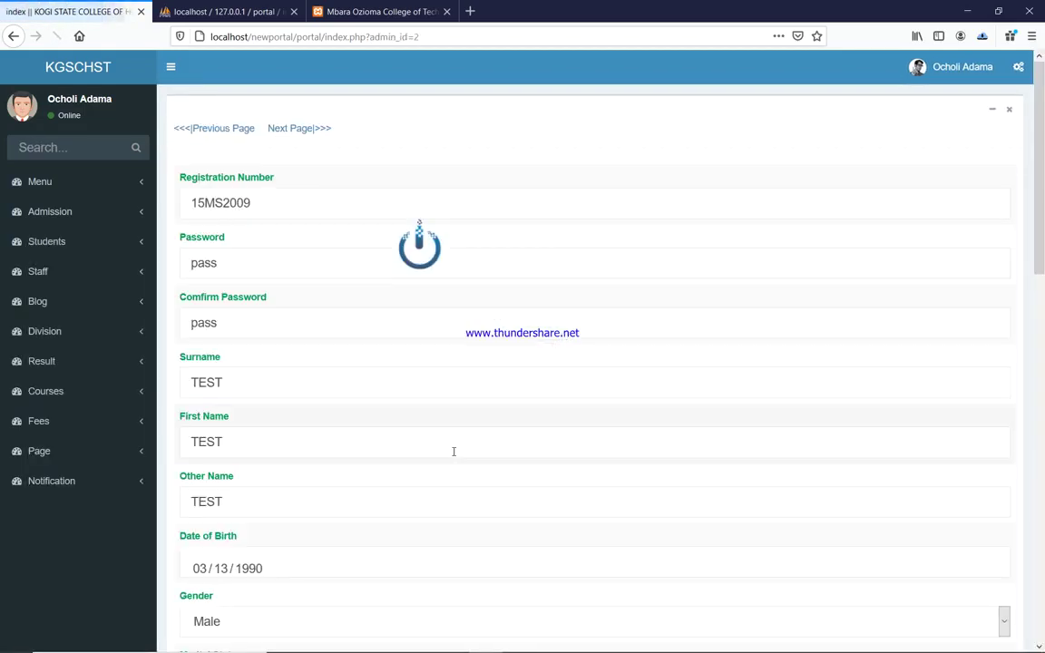
pyautogui.scroll(-5, 451, 455)
pyautogui.scroll(-5, 451, 454)
pyautogui.click(238, 513)
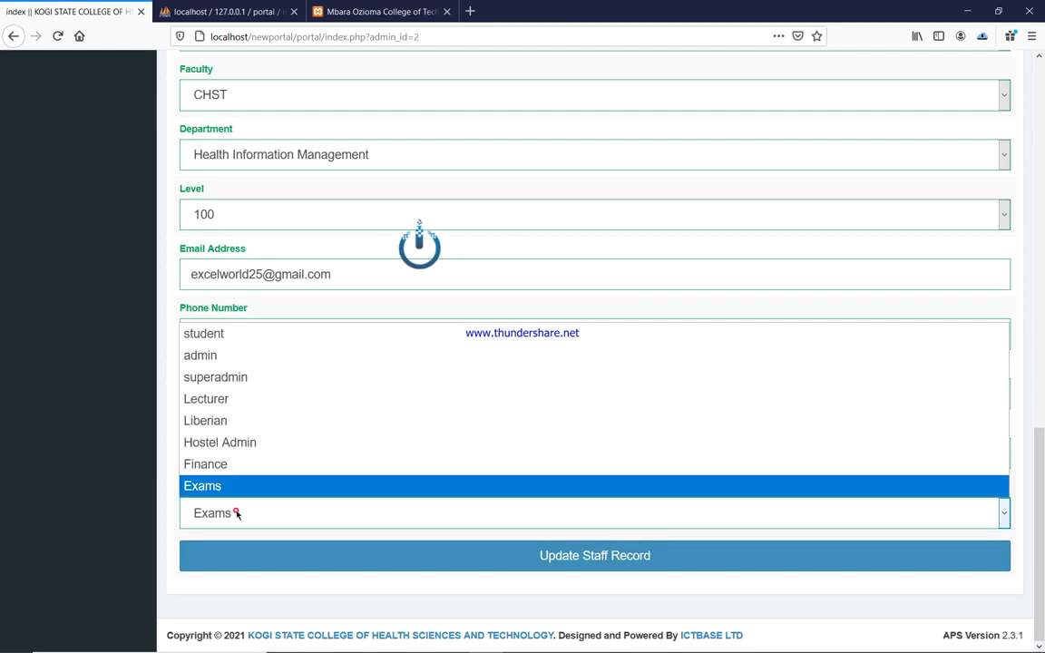
pyautogui.click(201, 464)
pyautogui.click(762, 555)
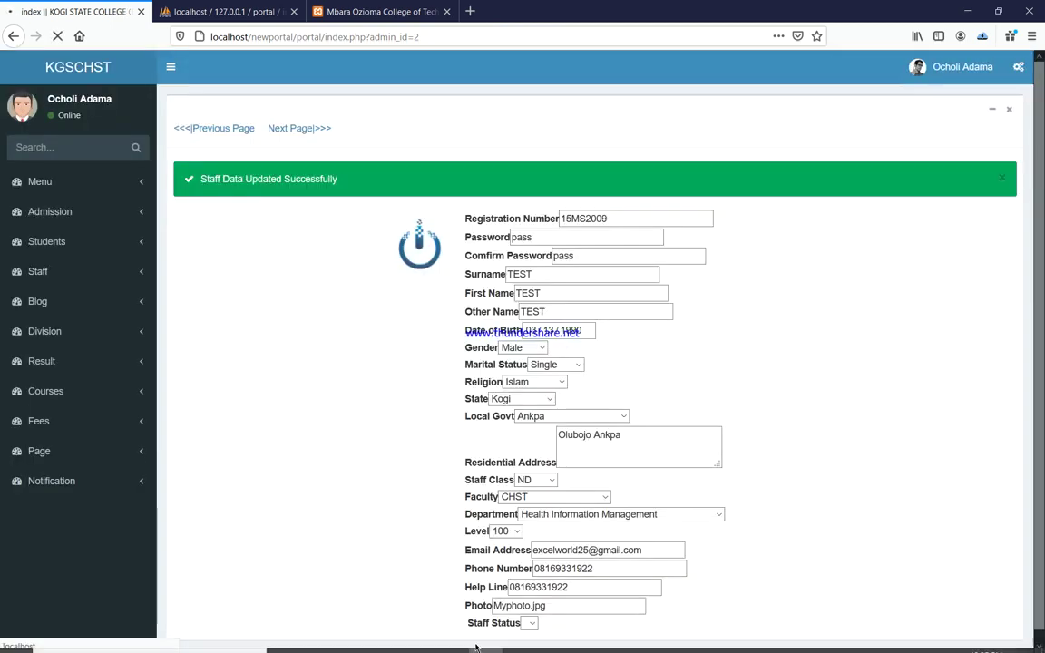
pyautogui.click(350, 639)
pyautogui.click(86, 64)
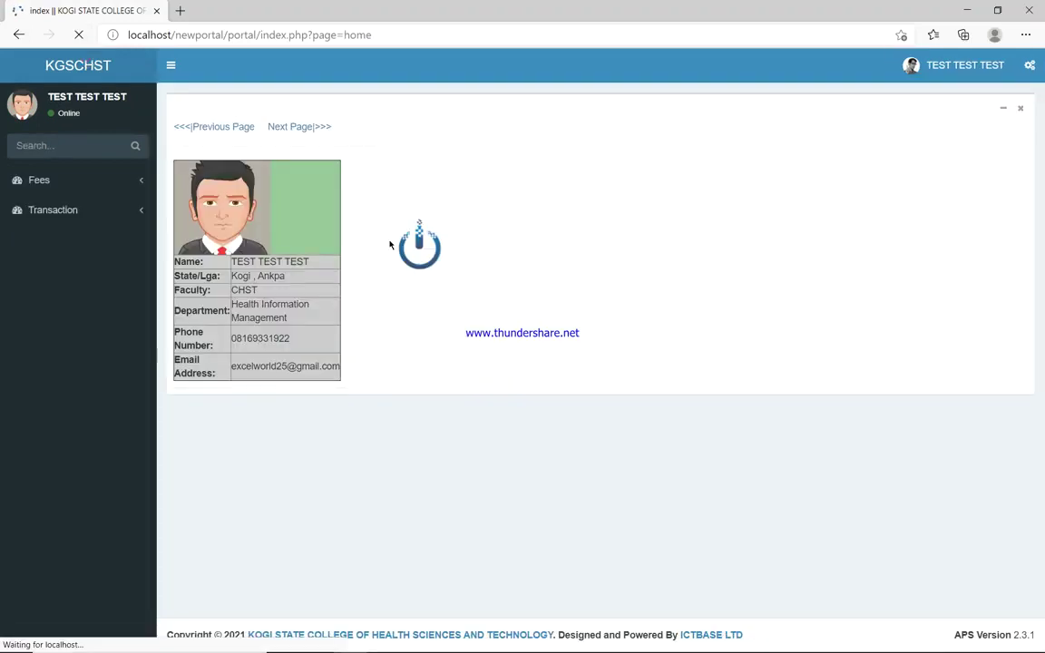
# Open the Add New Fee Item form from the Fees menu
pyautogui.click(68, 188)
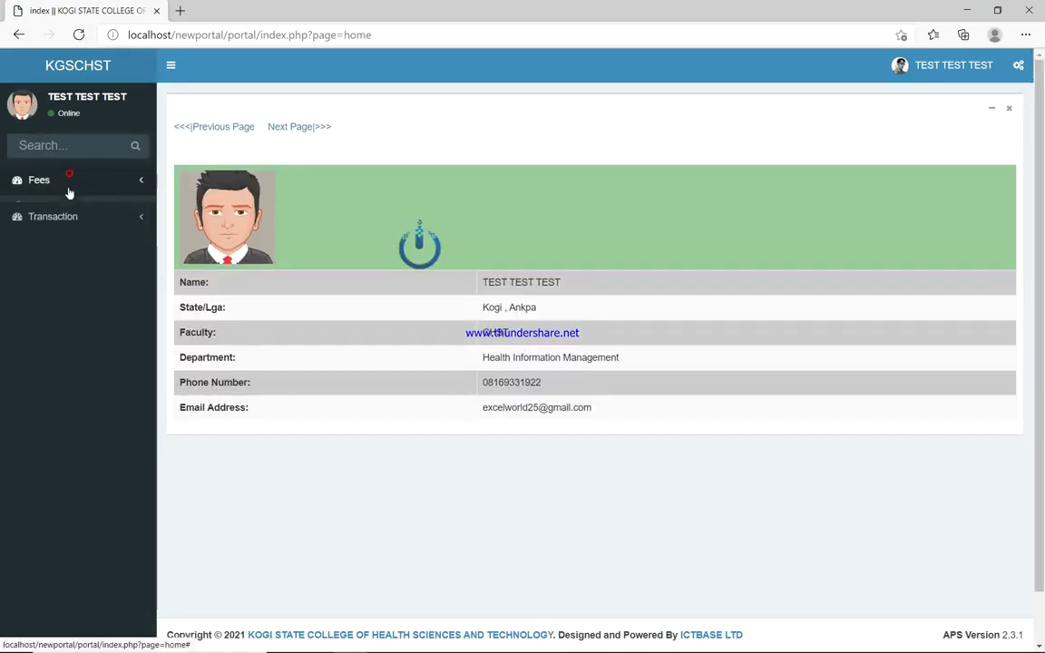
pyautogui.click(68, 188)
pyautogui.click(58, 216)
pyautogui.click(58, 216)
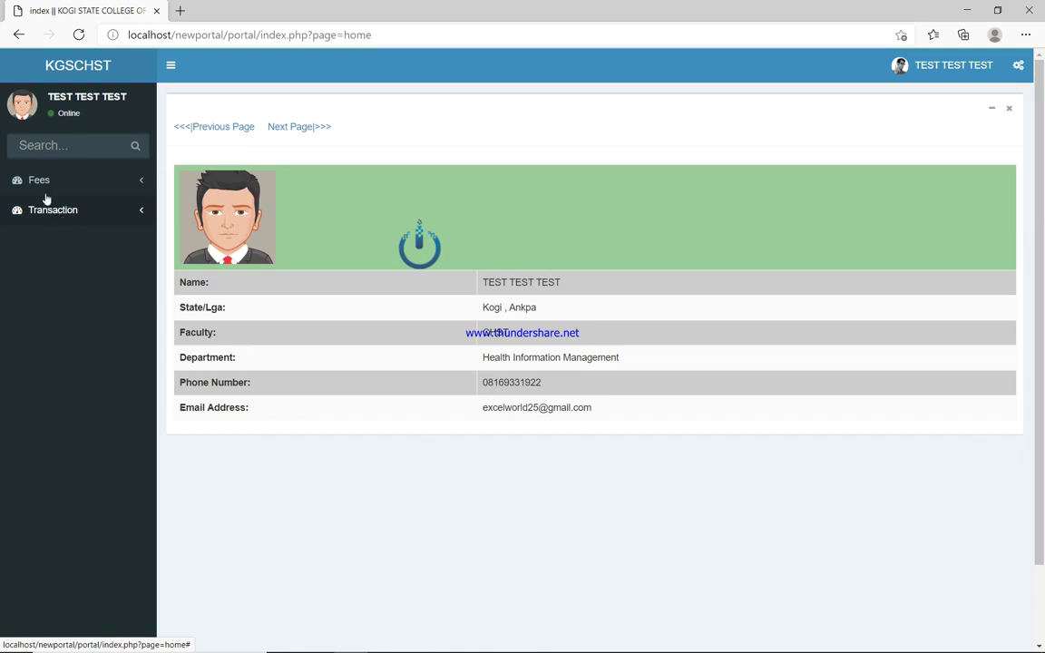
pyautogui.click(47, 184)
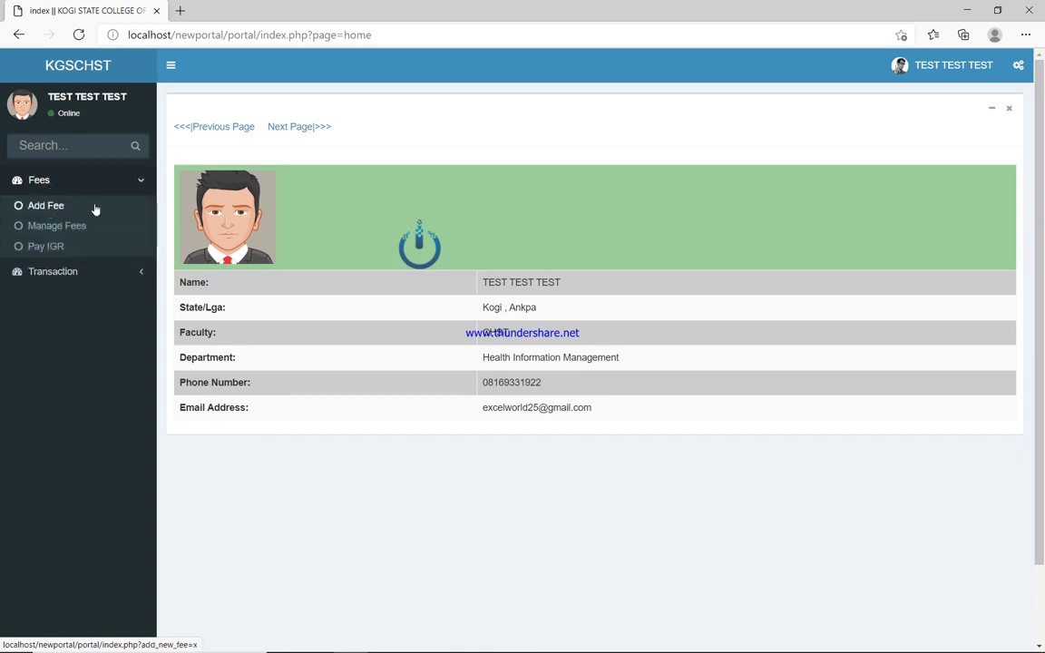
pyautogui.click(71, 207)
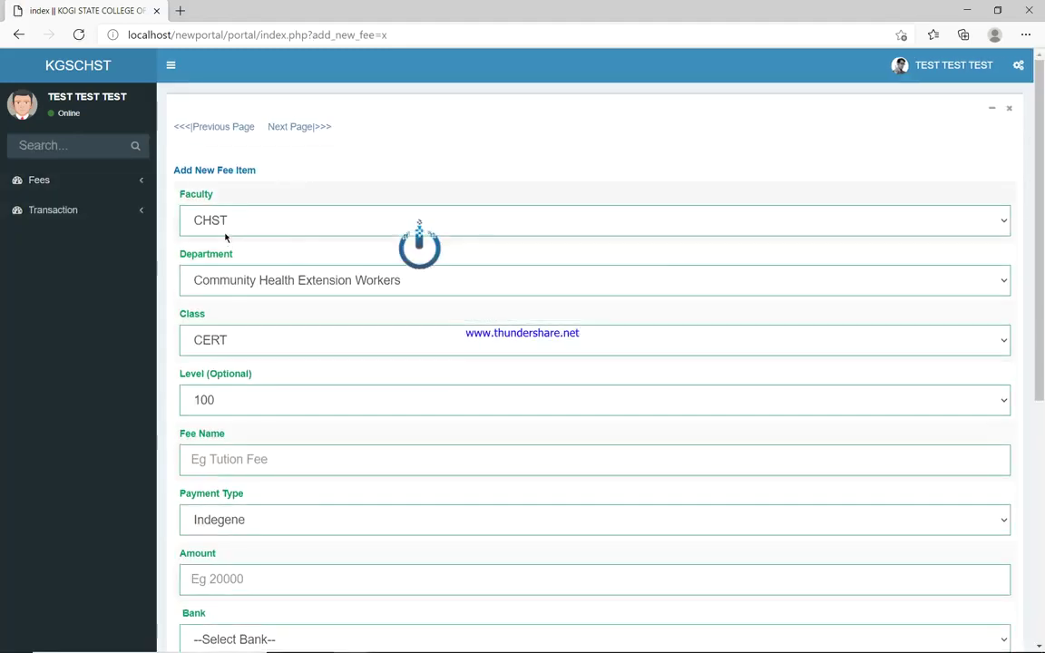
# Keep CERT as the class and Indegene as the payment type
pyautogui.scroll(-2, 278, 272)
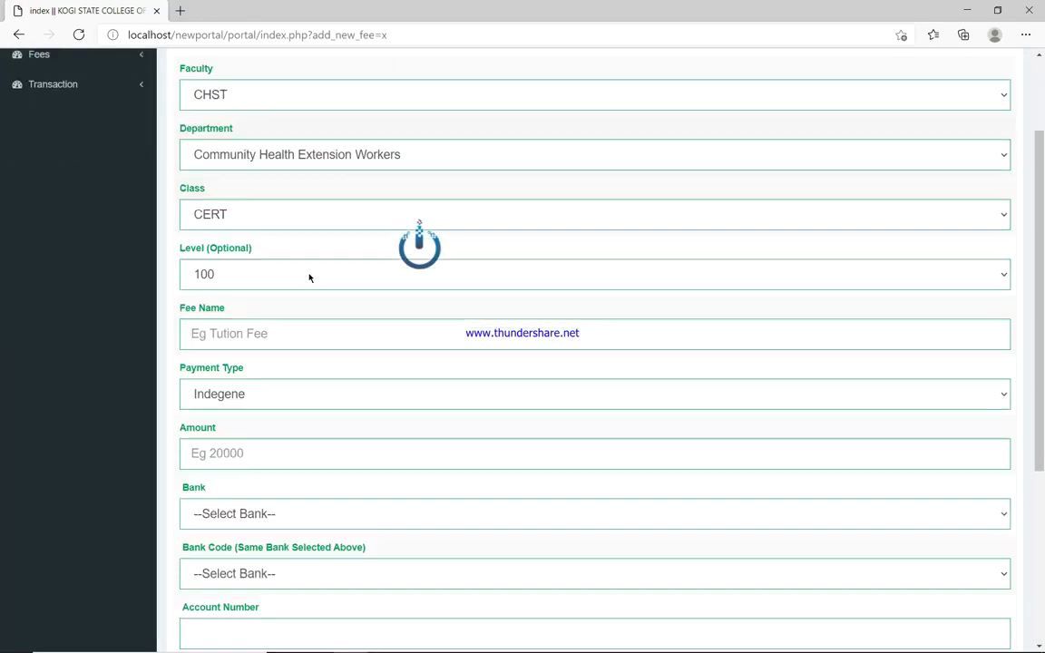
pyautogui.click(229, 160)
pyautogui.click(229, 160)
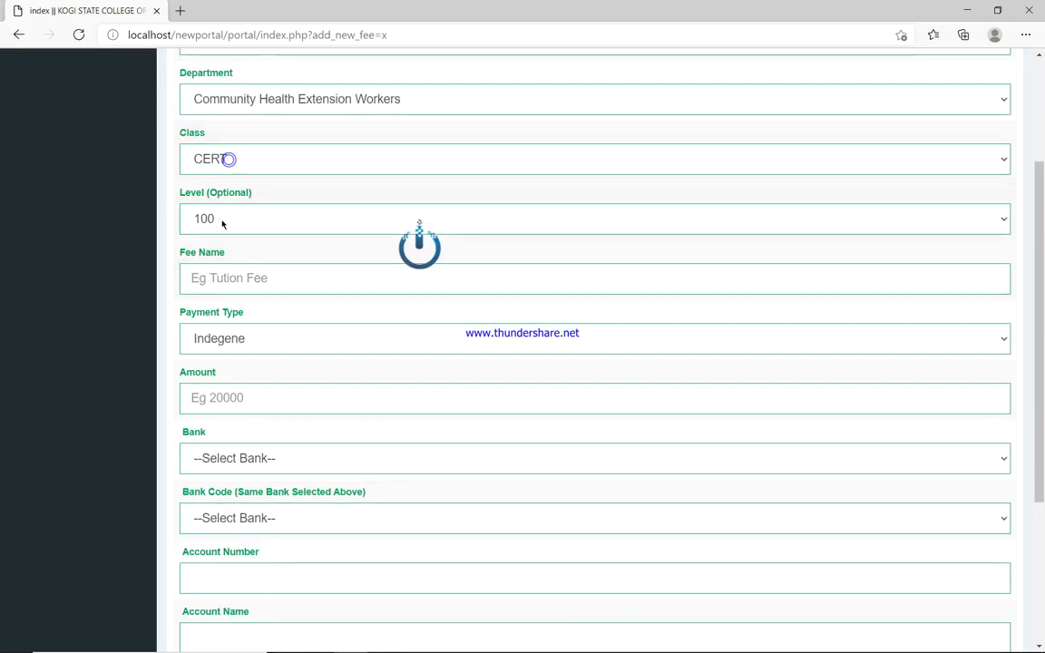
pyautogui.click(237, 282)
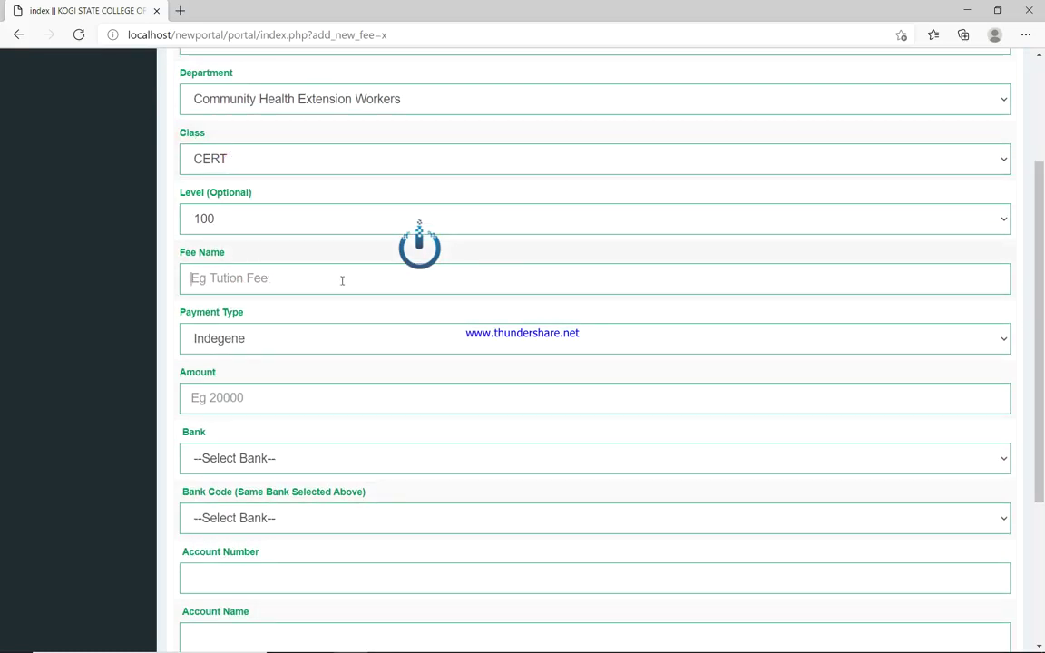
pyautogui.click(242, 340)
pyautogui.click(241, 340)
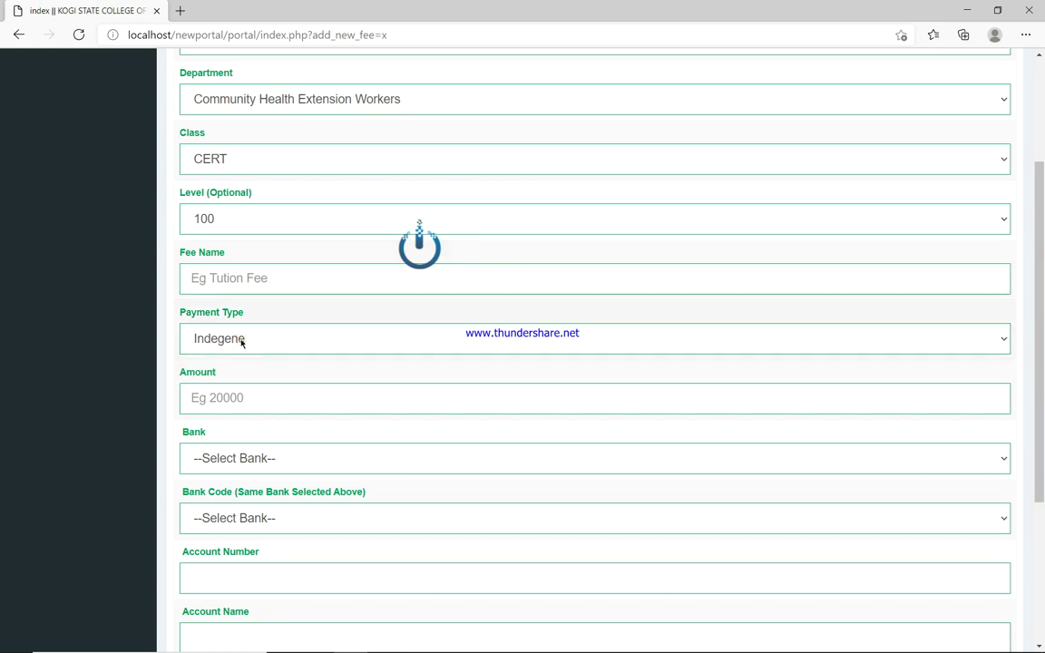
# Choose UBA PLC as both the bank and the bank code
pyautogui.click(258, 461)
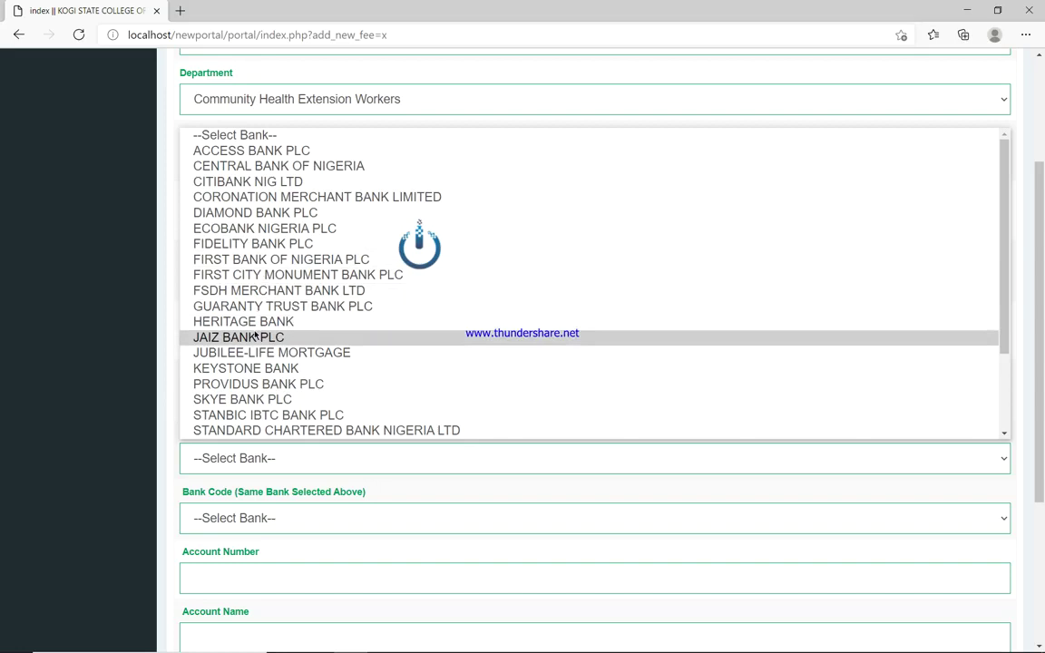
pyautogui.scroll(-3, 275, 387)
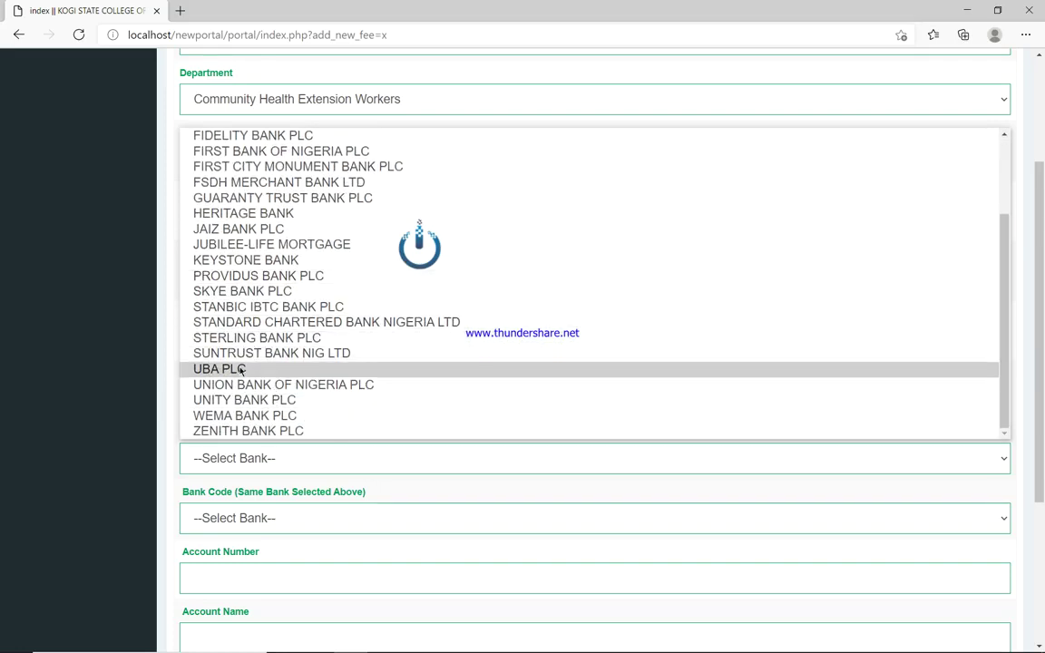
pyautogui.click(241, 369)
pyautogui.scroll(-2, 368, 362)
pyautogui.click(238, 338)
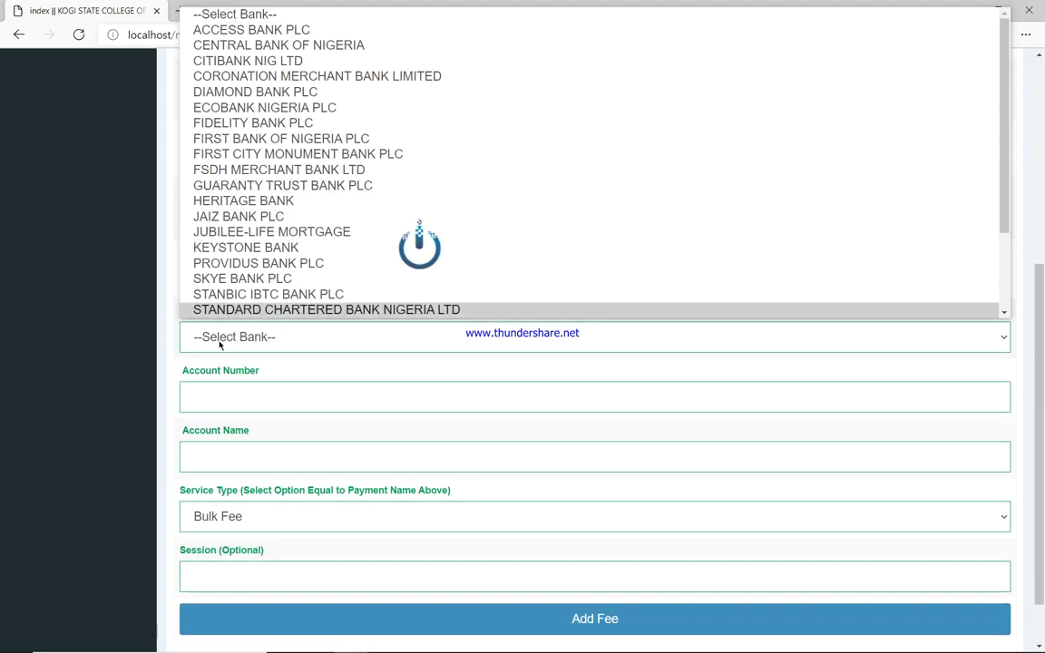
pyautogui.scroll(2, 219, 345)
pyautogui.scroll(-1, 262, 454)
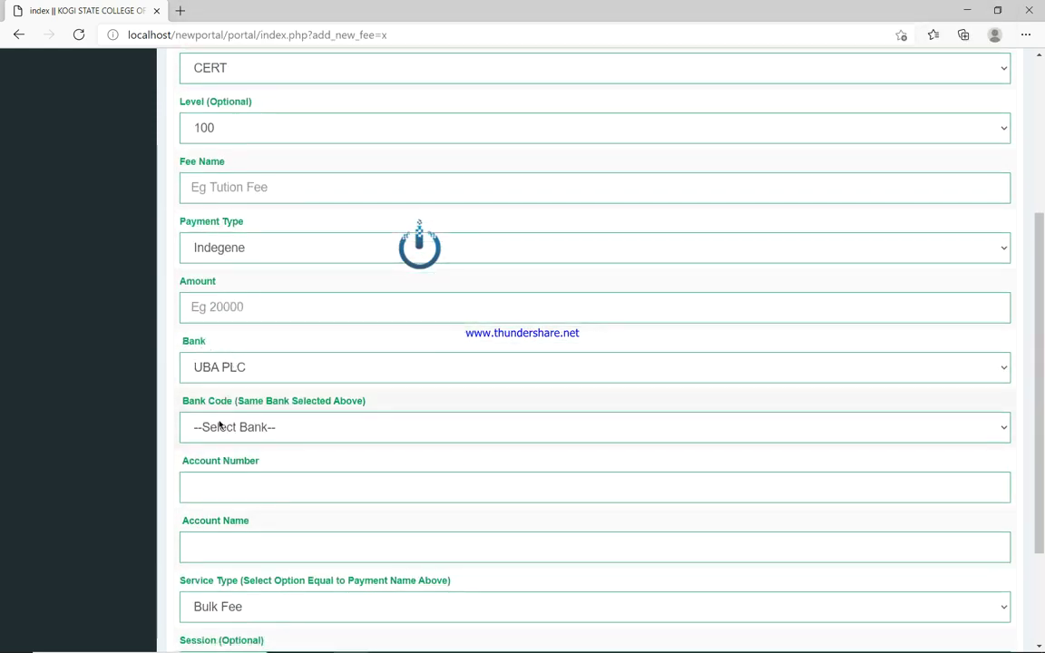
pyautogui.click(219, 424)
pyautogui.click(220, 425)
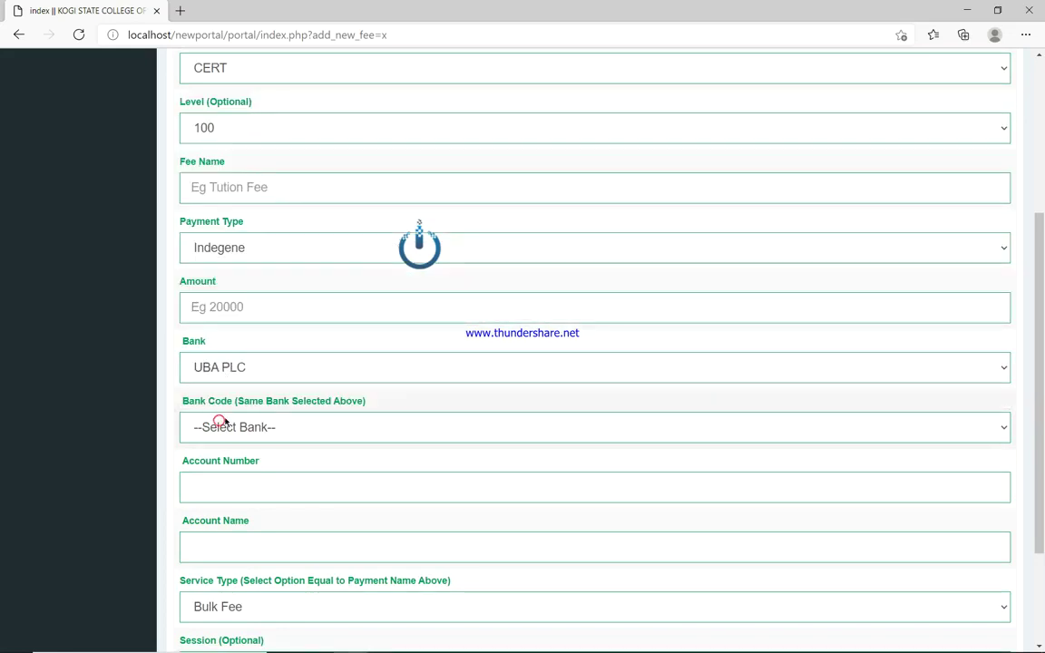
pyautogui.click(223, 425)
pyautogui.scroll(-2, 249, 341)
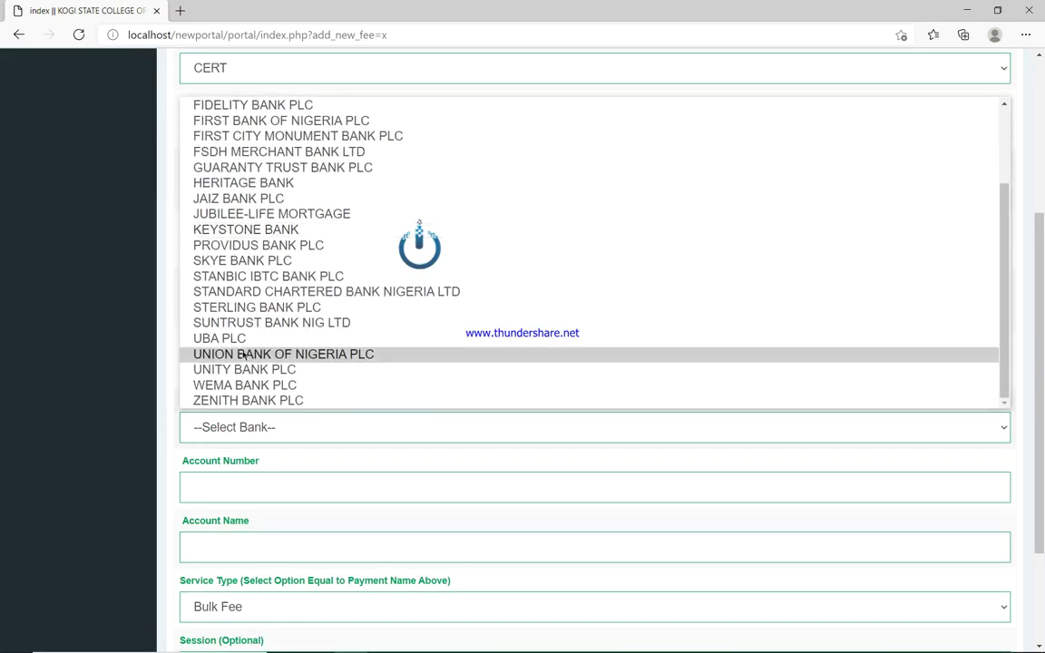
pyautogui.click(247, 341)
pyautogui.scroll(-2, 384, 372)
# Move past the account number and name fields and set the service type to Tution Fee
pyautogui.click(259, 325)
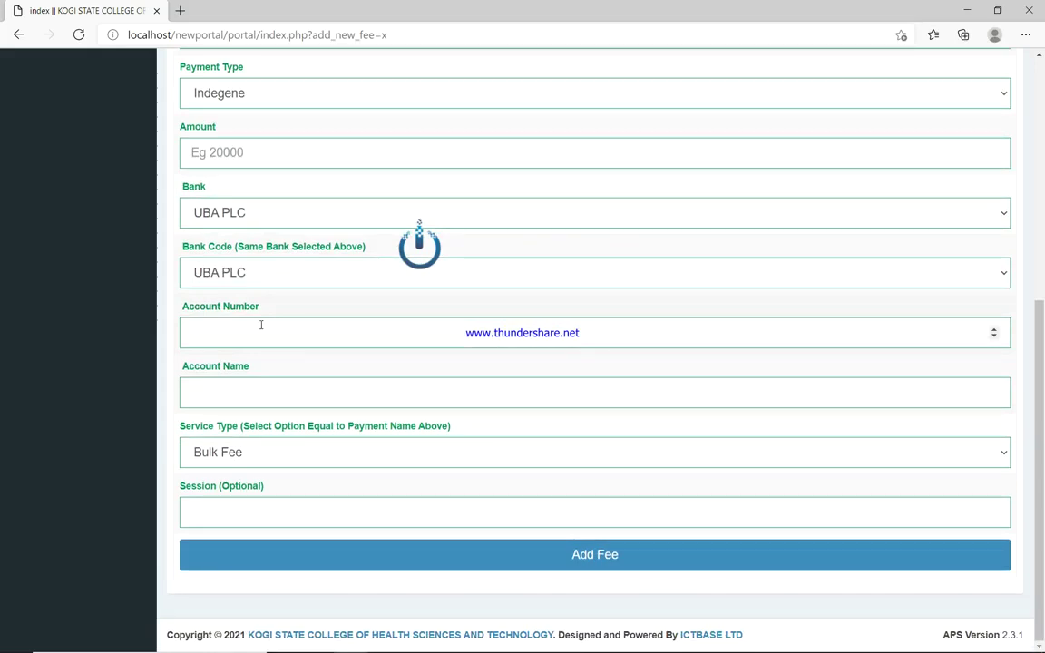
pyautogui.click(233, 391)
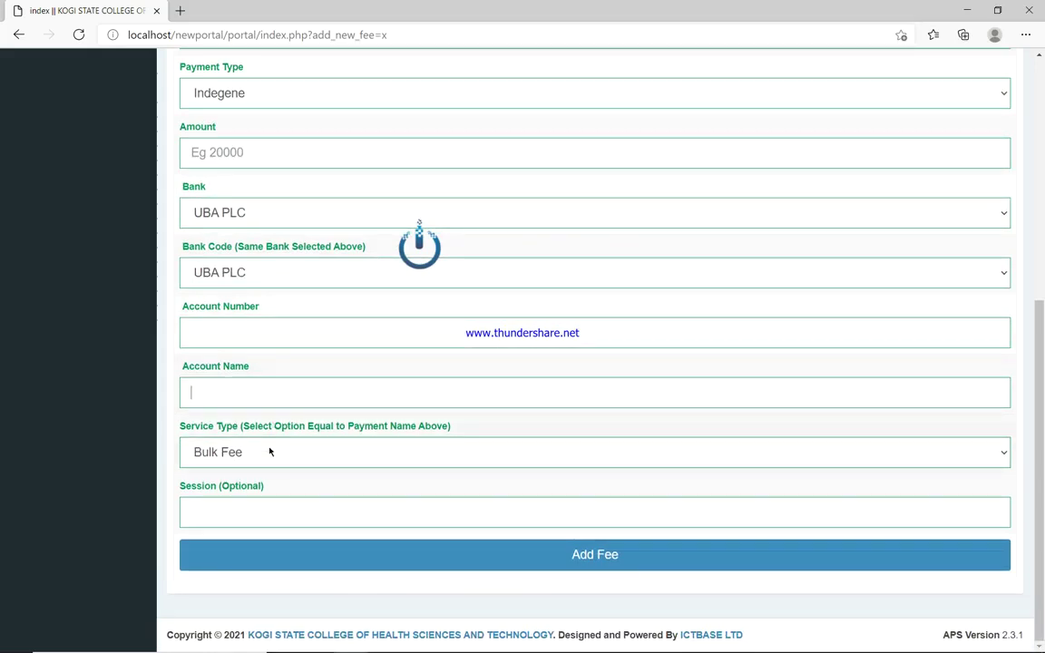
pyautogui.click(269, 452)
pyautogui.scroll(5, 291, 344)
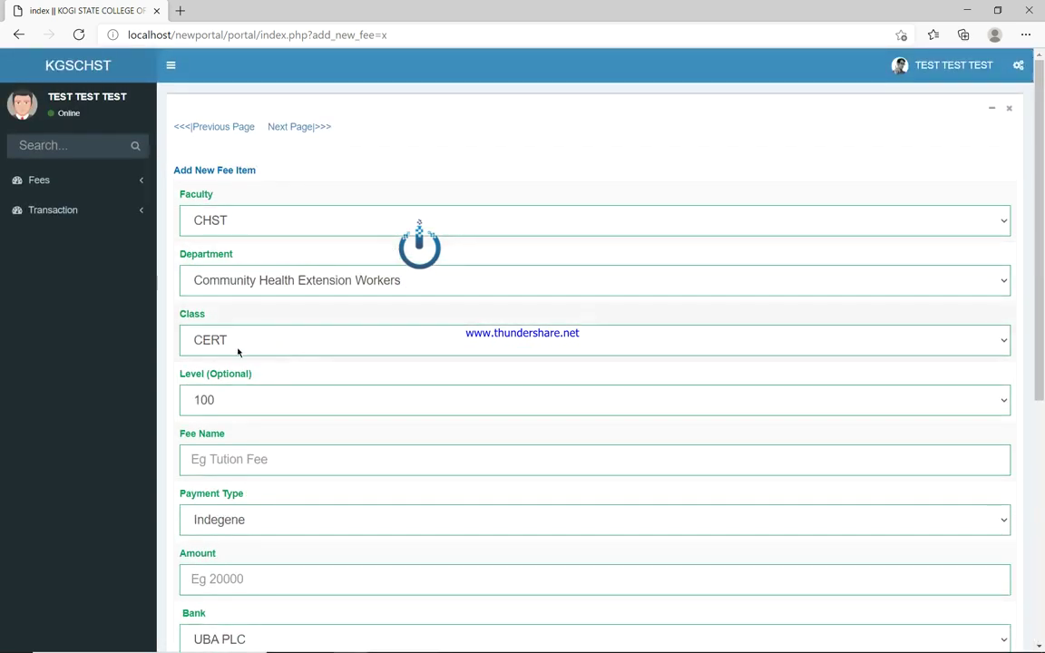
pyautogui.scroll(-5, 229, 455)
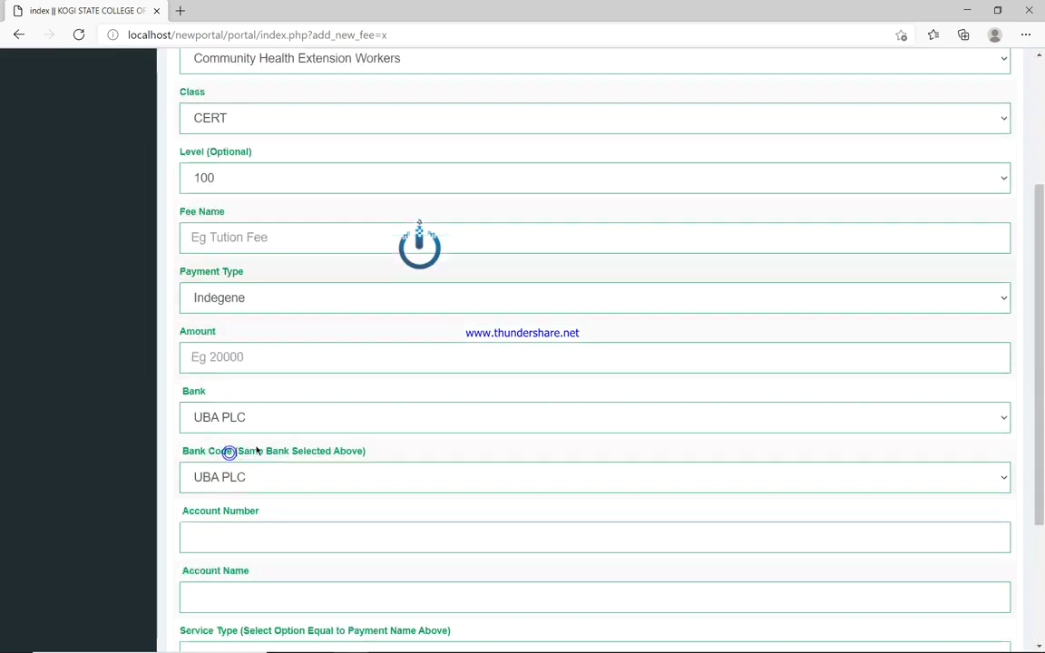
pyautogui.click(221, 448)
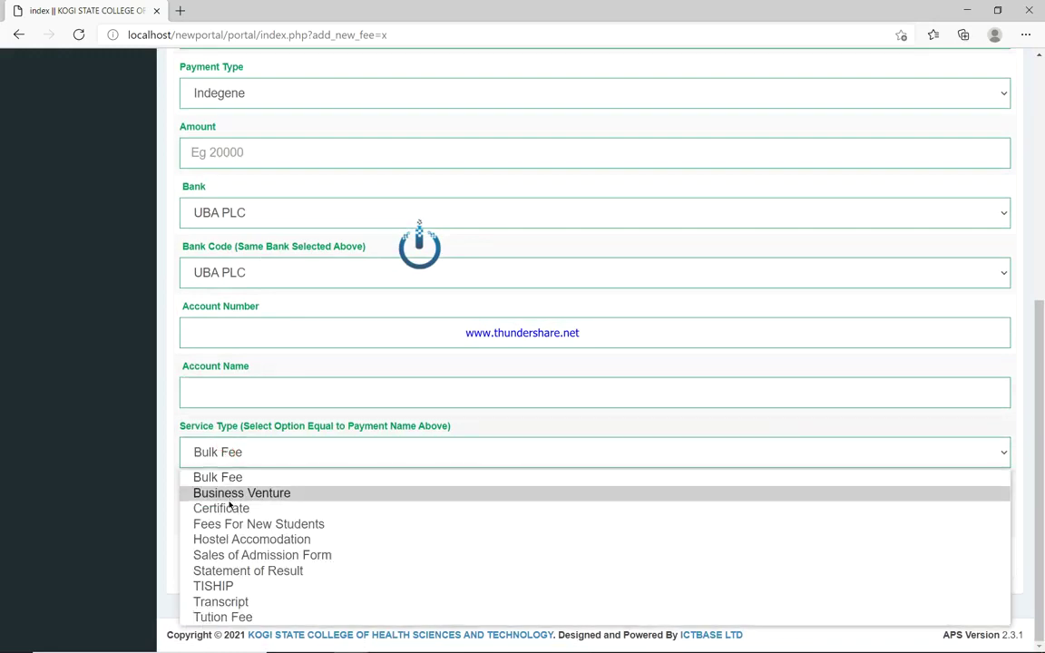
pyautogui.click(227, 616)
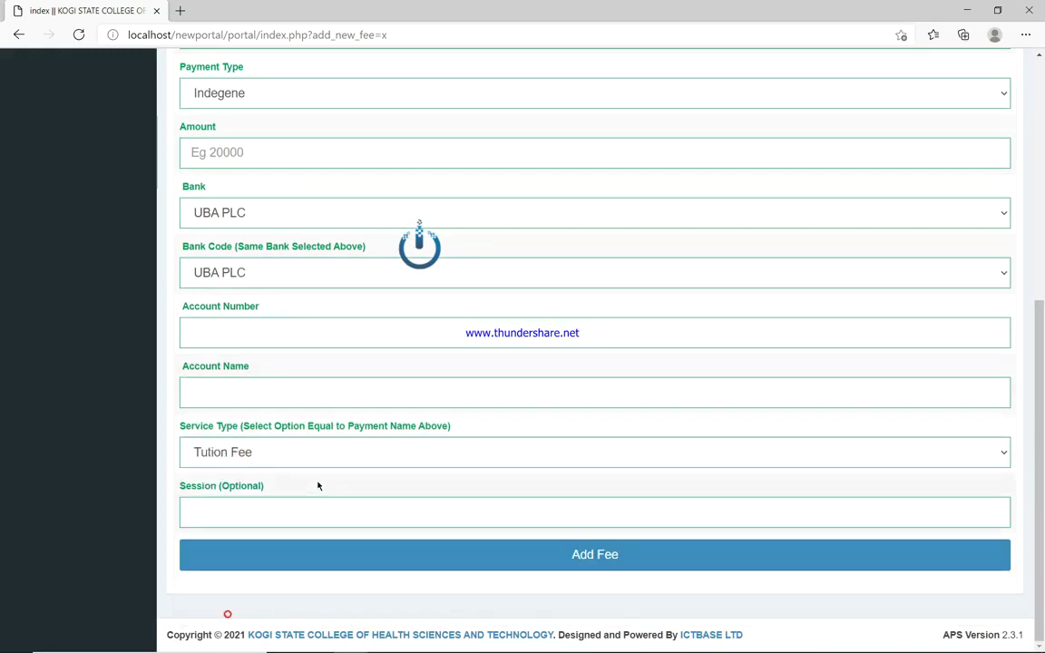
pyautogui.click(239, 511)
pyautogui.scroll(5, 490, 470)
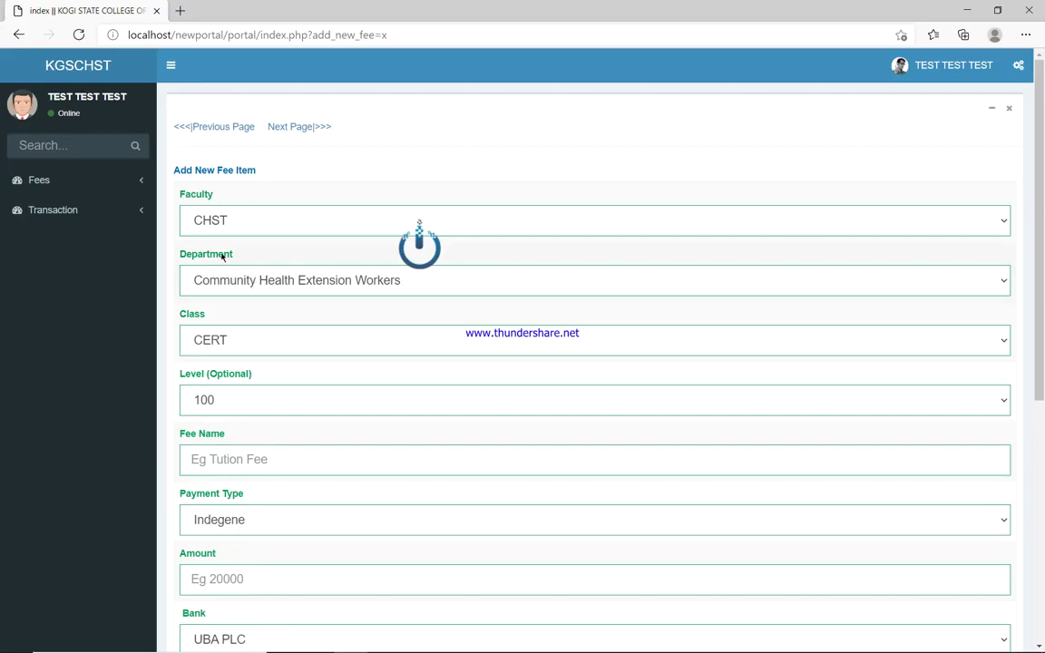
pyautogui.scroll(-2, 263, 231)
pyautogui.scroll(1, 246, 178)
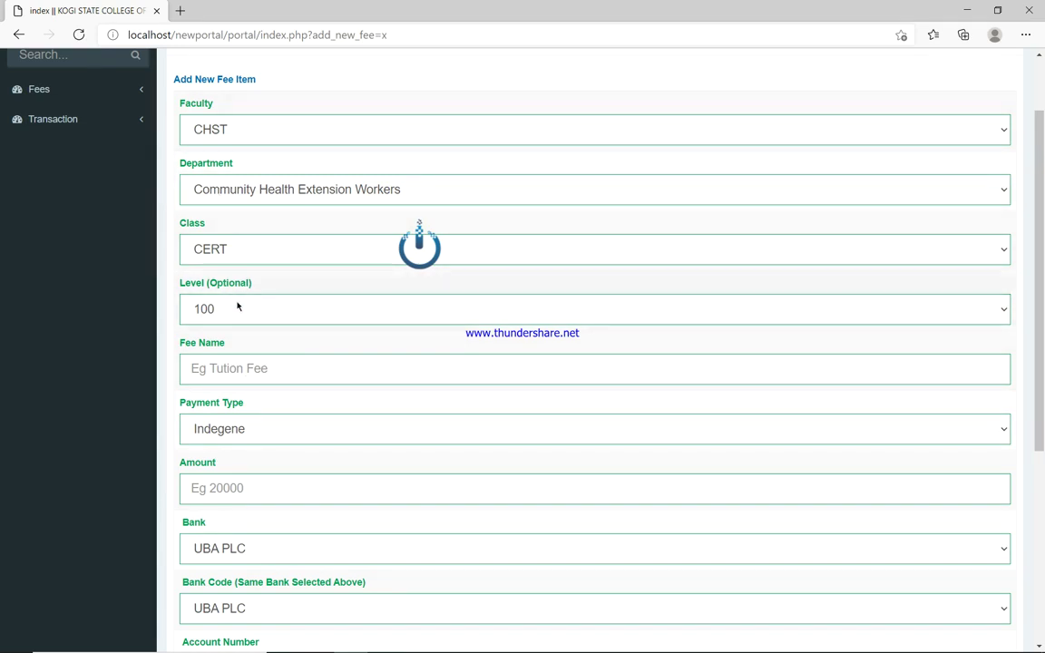
pyautogui.scroll(-1, 261, 379)
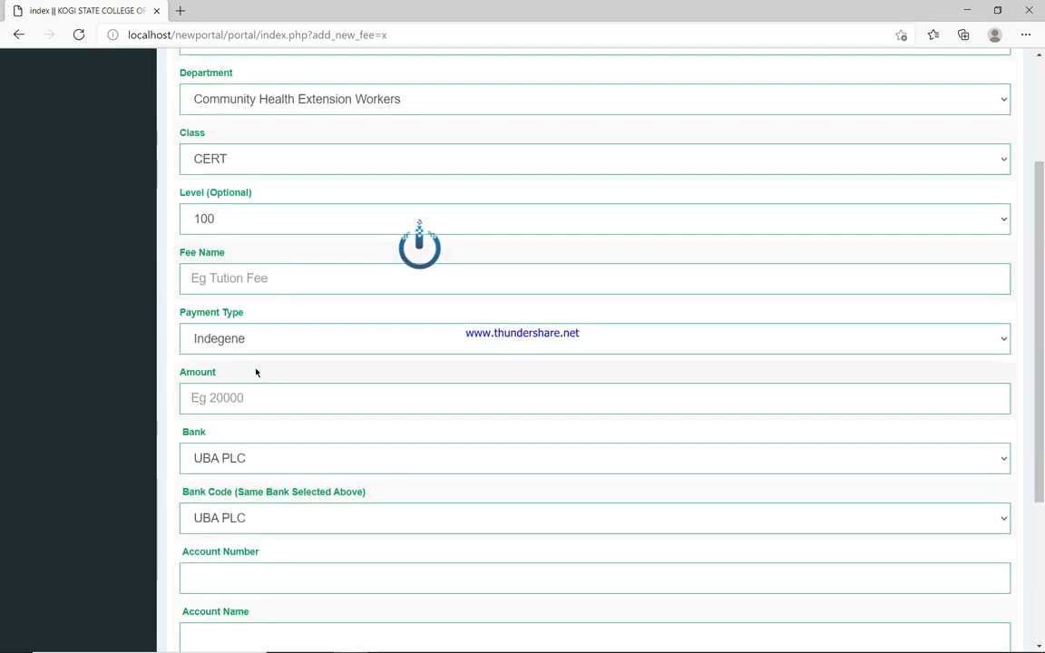
pyautogui.scroll(-1, 256, 373)
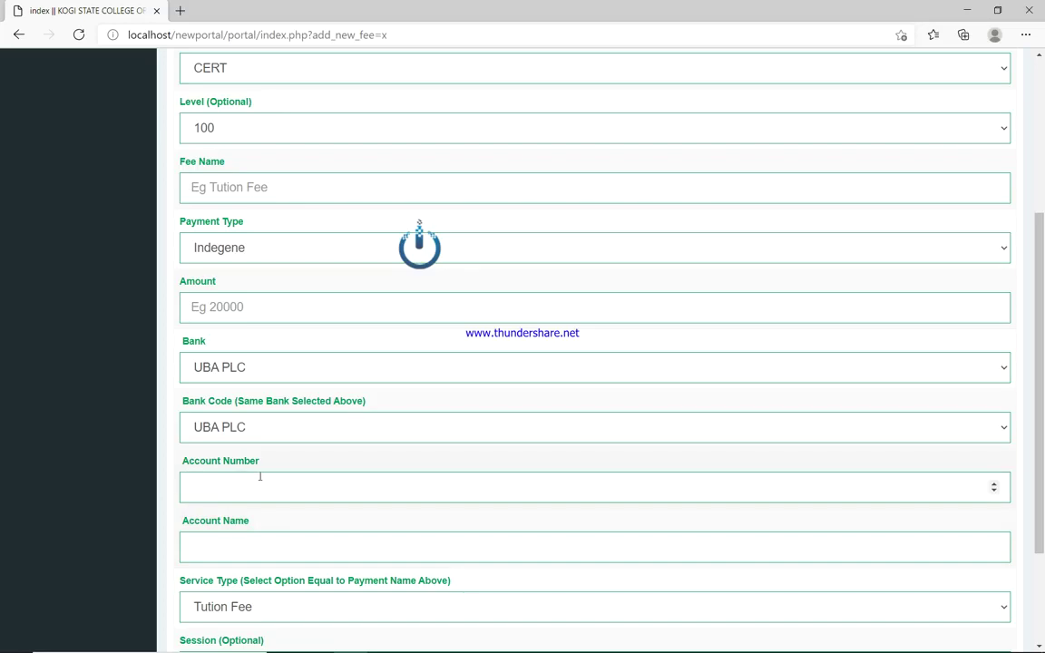
pyautogui.scroll(-2, 272, 471)
pyautogui.scroll(3, 296, 466)
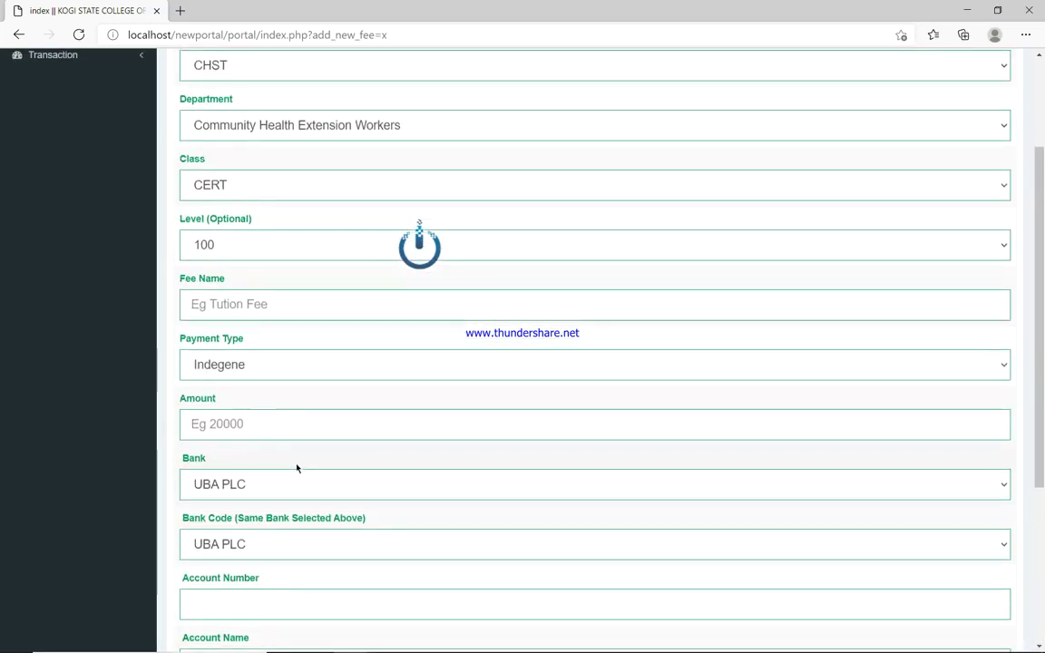
pyautogui.scroll(-1, 297, 468)
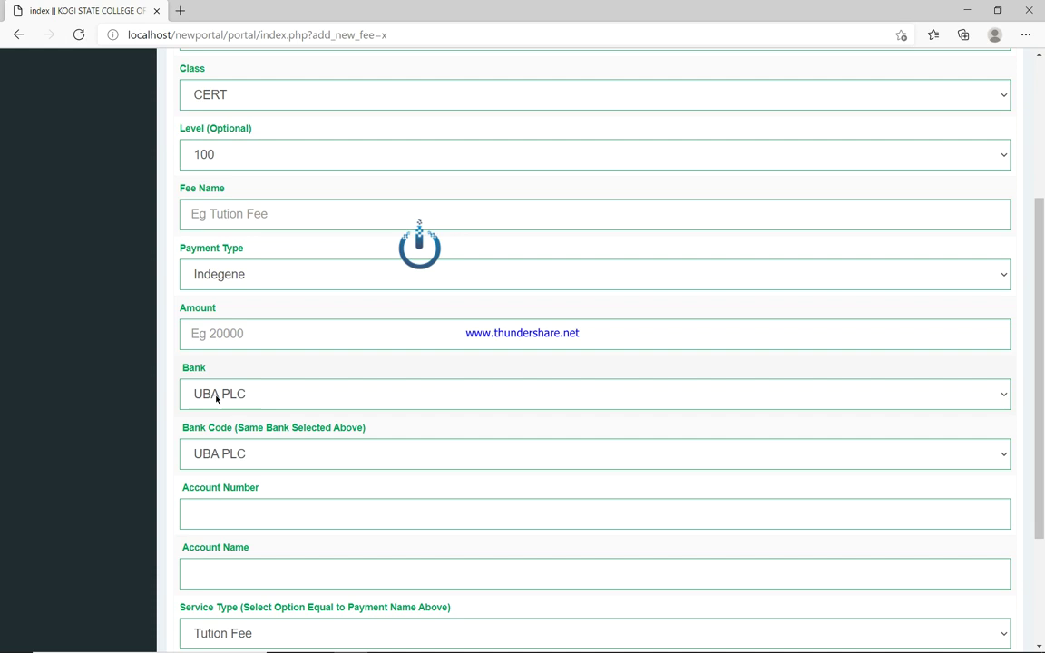
pyautogui.scroll(3, 289, 421)
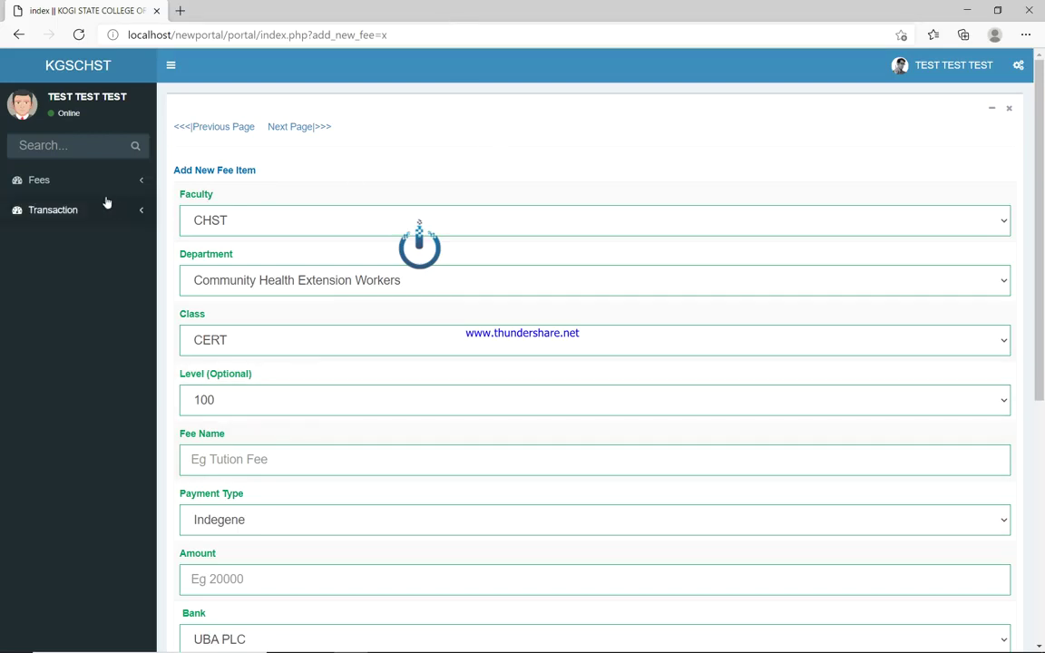
pyautogui.scroll(-3, 281, 456)
pyautogui.scroll(-1, 281, 456)
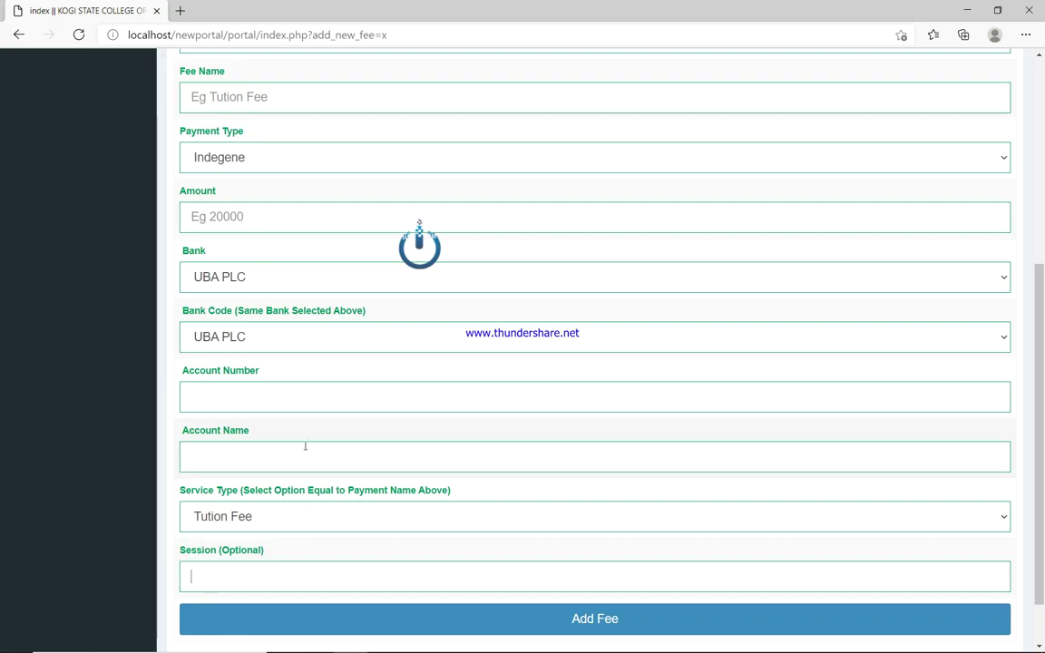
pyautogui.scroll(4, 305, 445)
# Review the 103 entries in Manage Fees, then go to the Pay IGR page
pyautogui.click(41, 180)
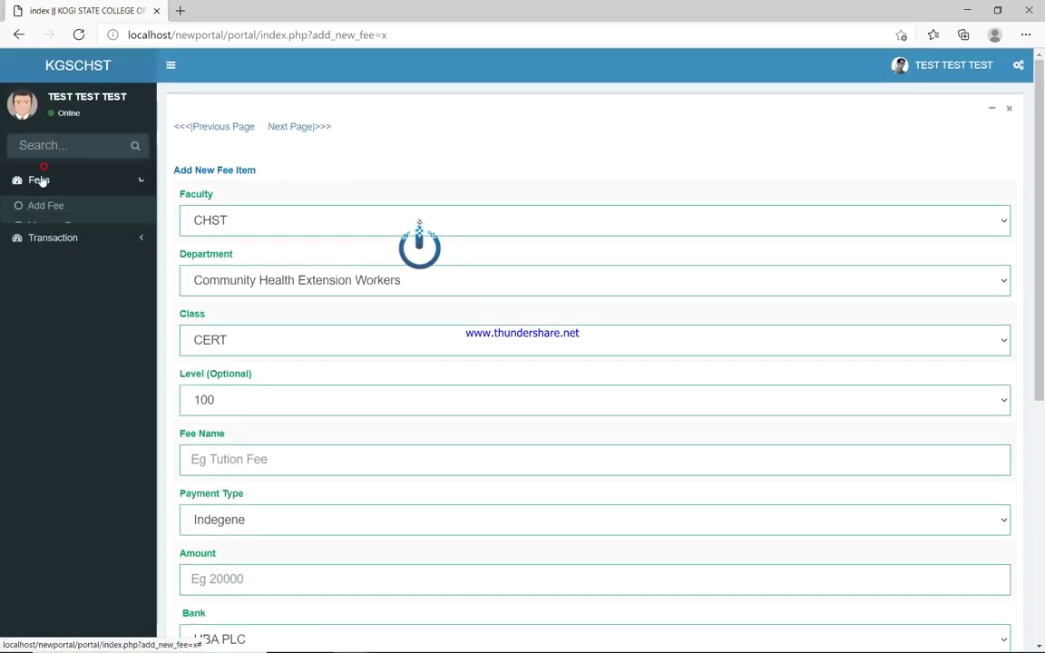
pyautogui.click(44, 224)
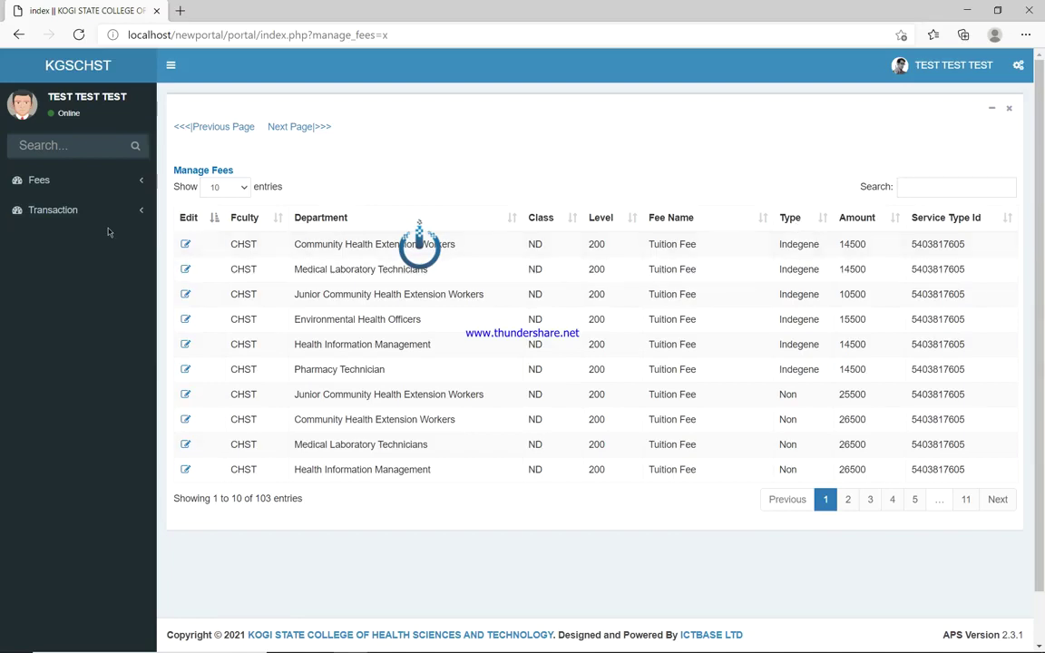
pyautogui.click(71, 185)
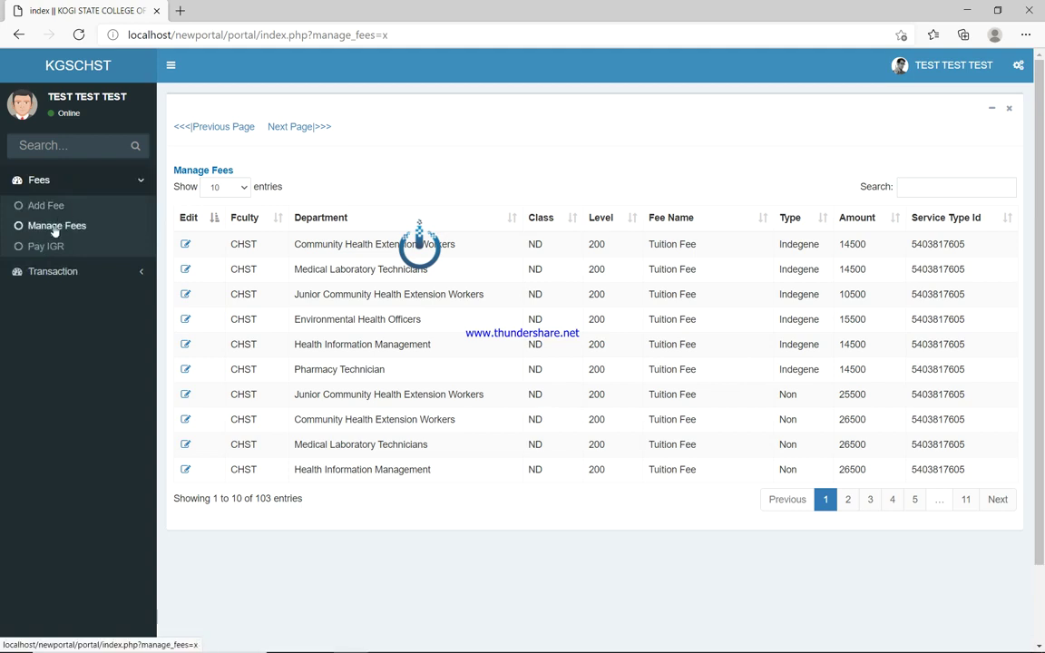
pyautogui.click(41, 246)
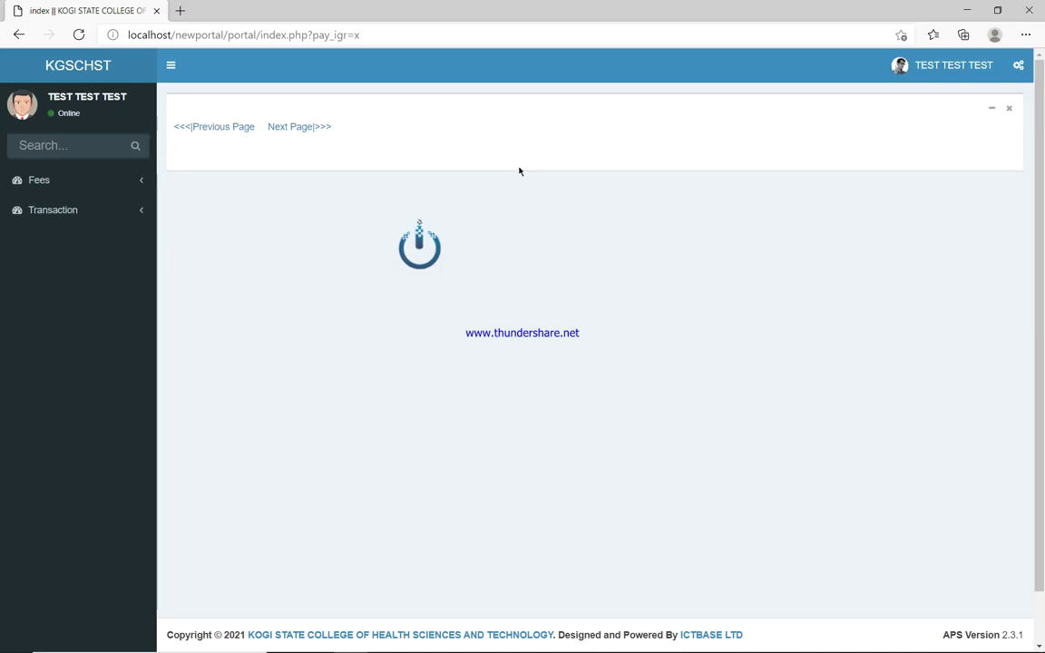
# Back in the staff portal window, open Manage Transaction to show the From/To date form
pyautogui.click(40, 191)
pyautogui.click(40, 190)
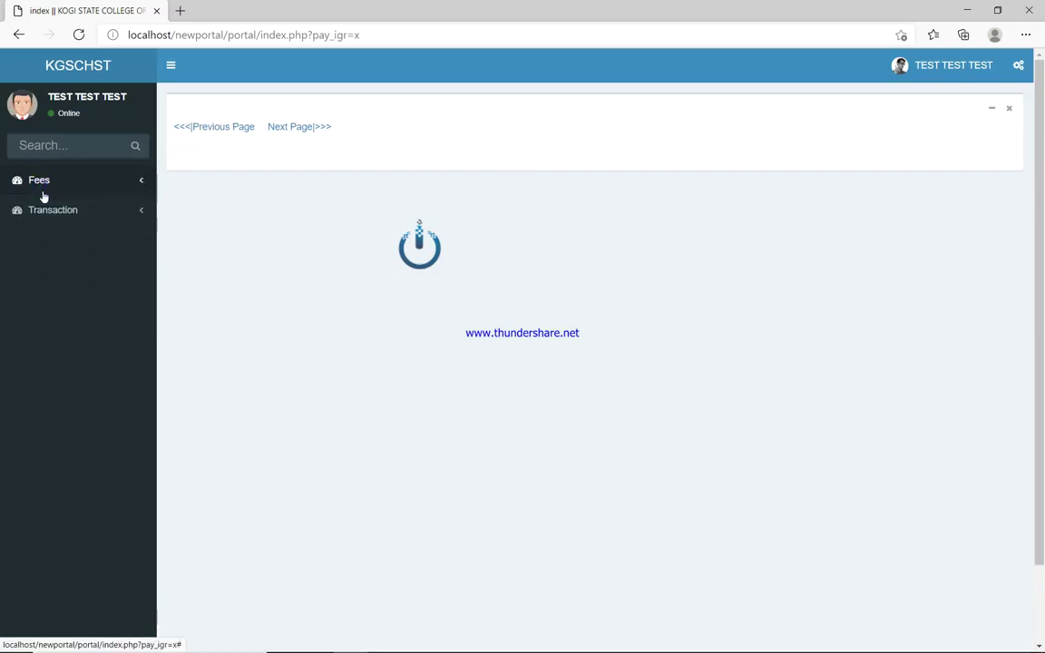
pyautogui.click(62, 217)
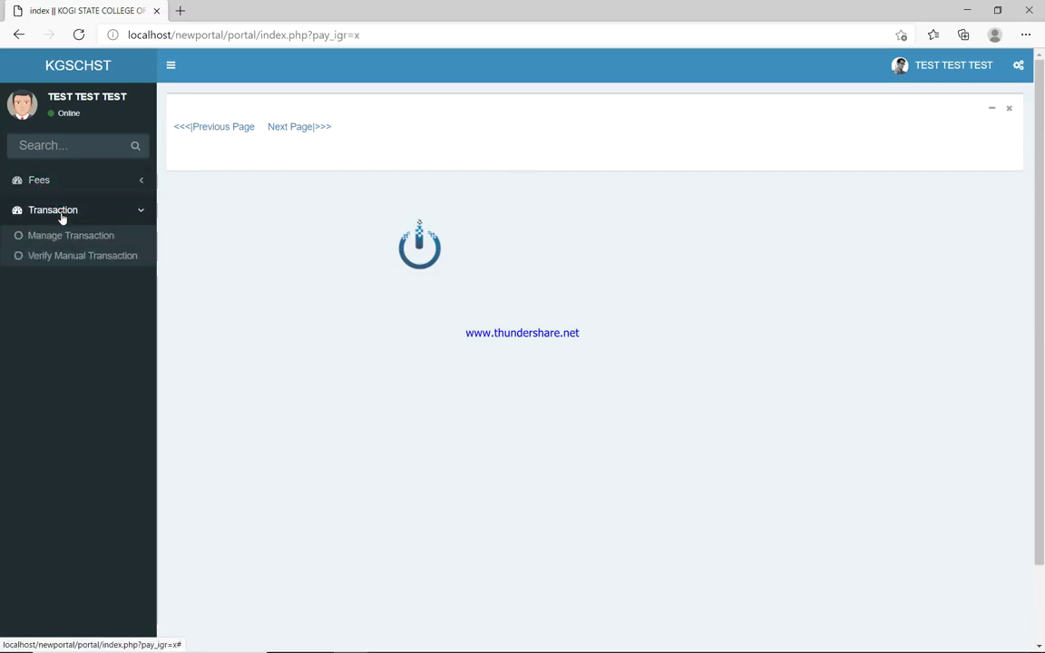
pyautogui.click(62, 218)
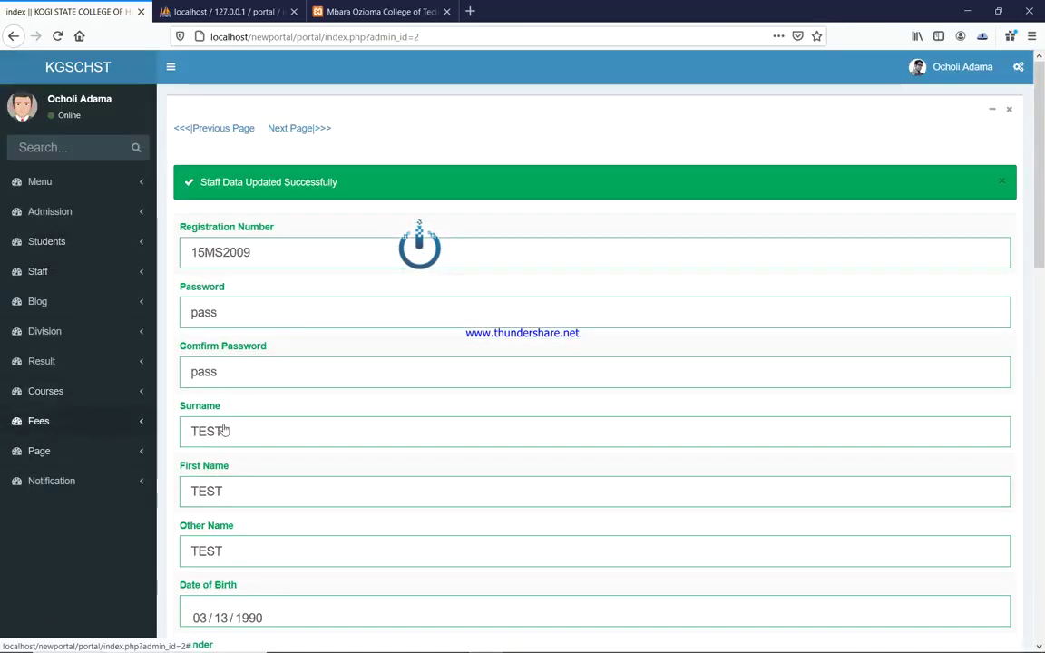
pyautogui.moveTo(385, 635)
pyautogui.click(350, 638)
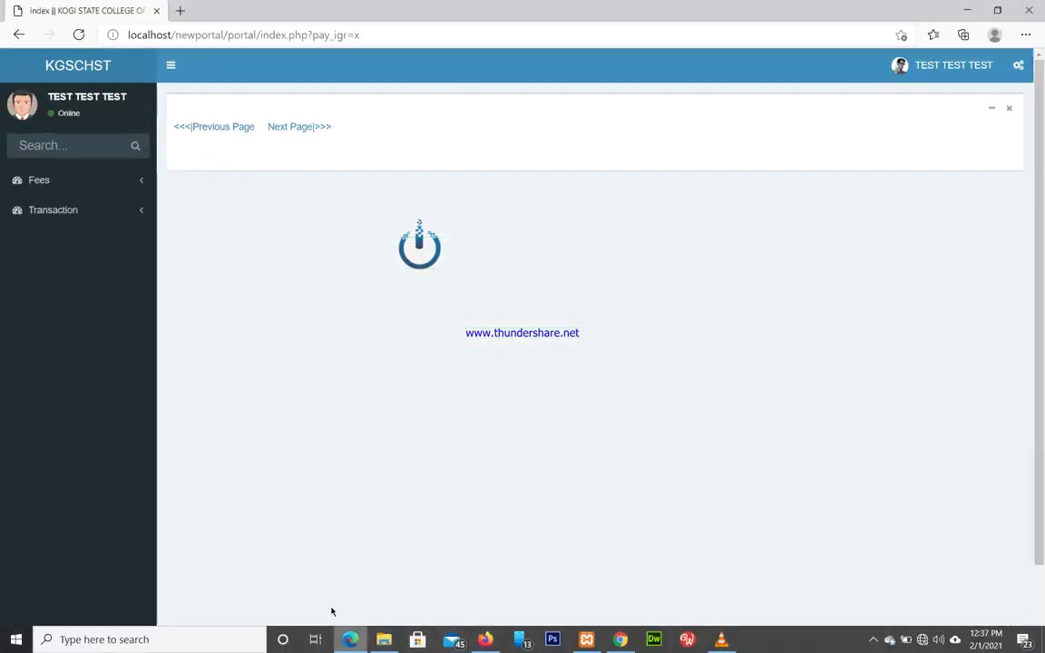
pyautogui.click(72, 218)
pyautogui.click(65, 237)
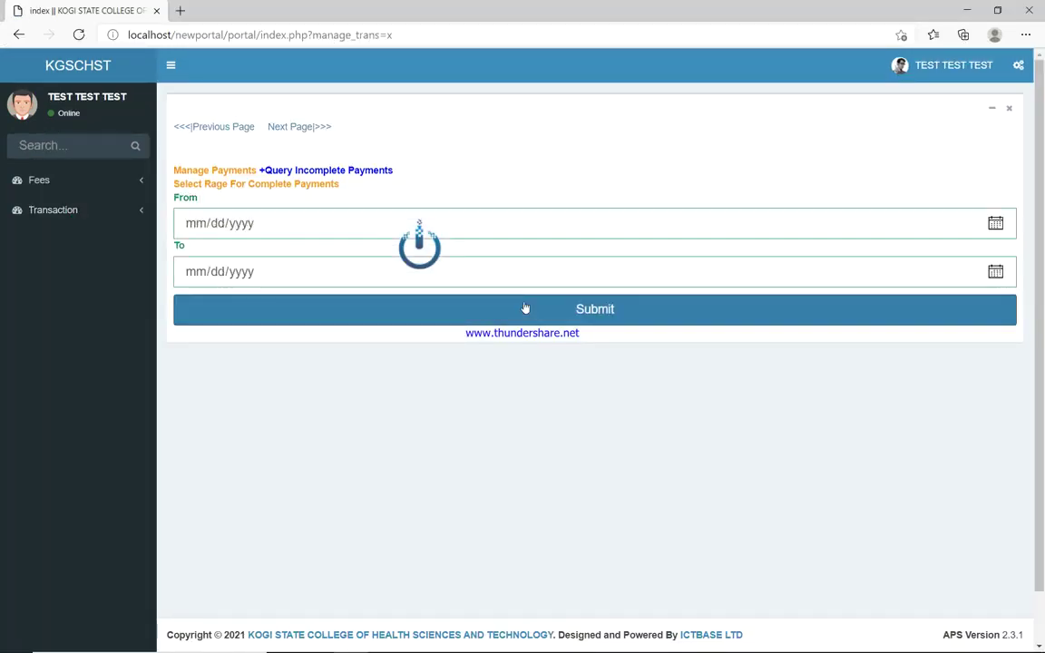